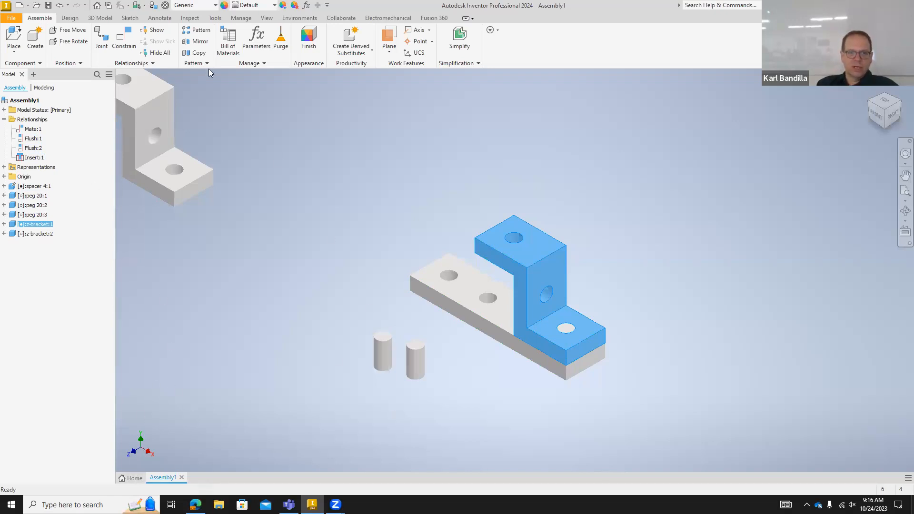
# - Apply an aligned insert constraint between the front loose peg's bottom edge and the underside edge of the grounded bracket's upper hole
pyautogui.click(121, 42)
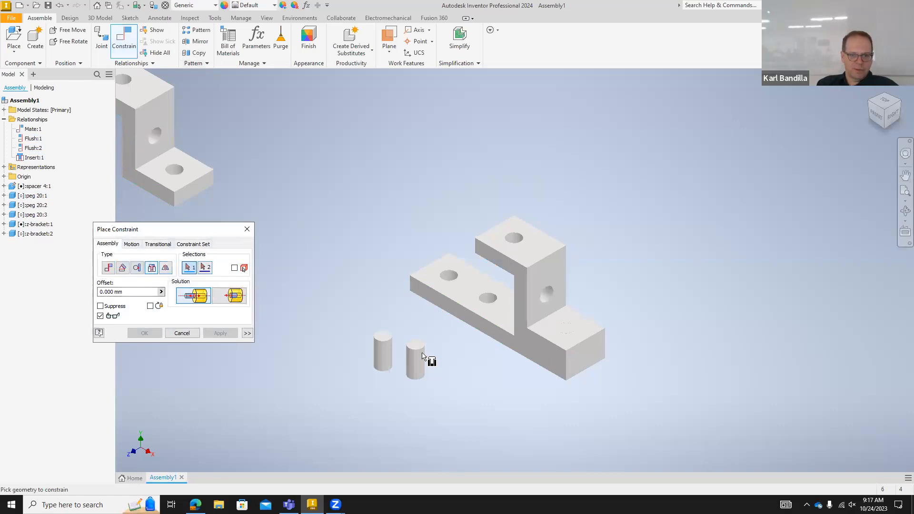
pyautogui.click(420, 384)
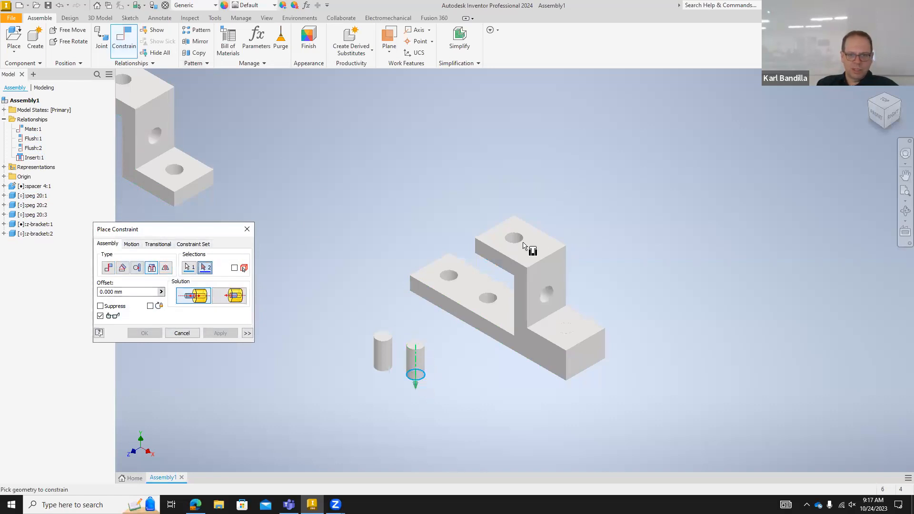
pyautogui.click(521, 257)
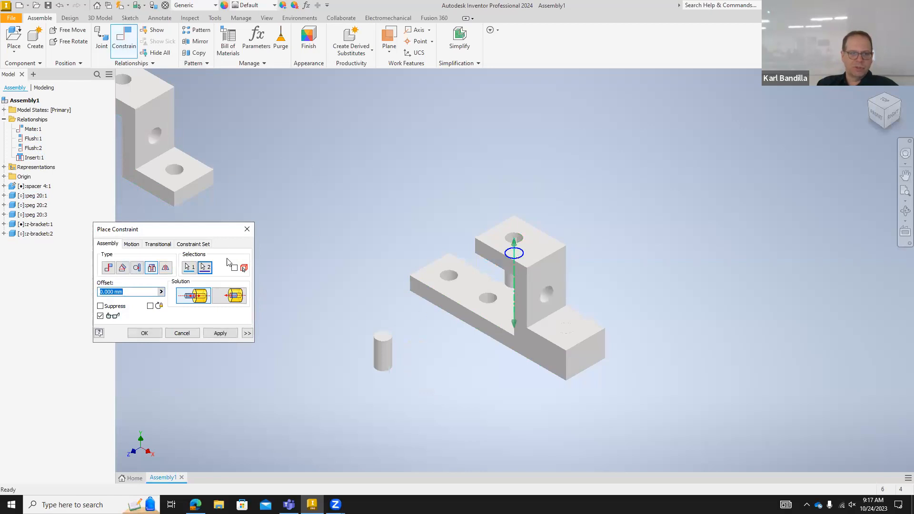
pyautogui.click(240, 295)
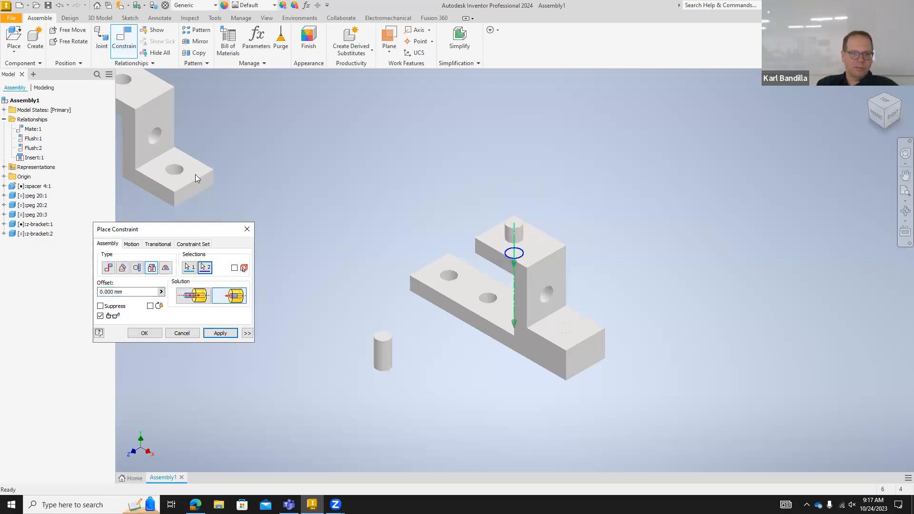
pyautogui.click(219, 333)
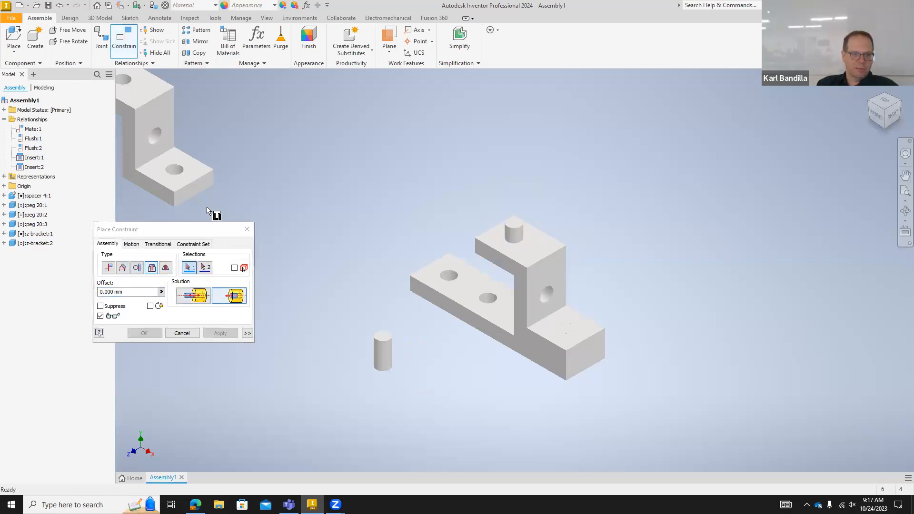
# - Apply an aligned insert constraint between the second z-bracket's lower flange hole and the upper hole on the first z-bracket that holds the peg
pyautogui.click(177, 168)
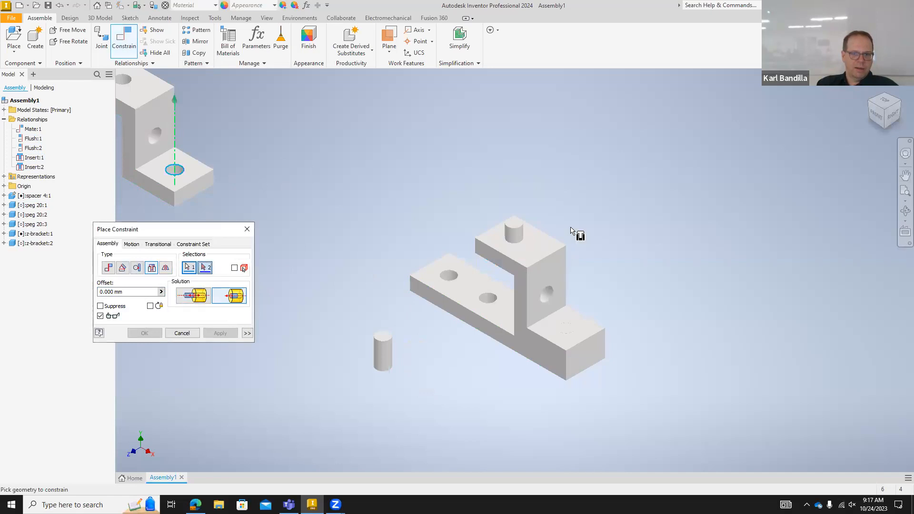
pyautogui.click(521, 225)
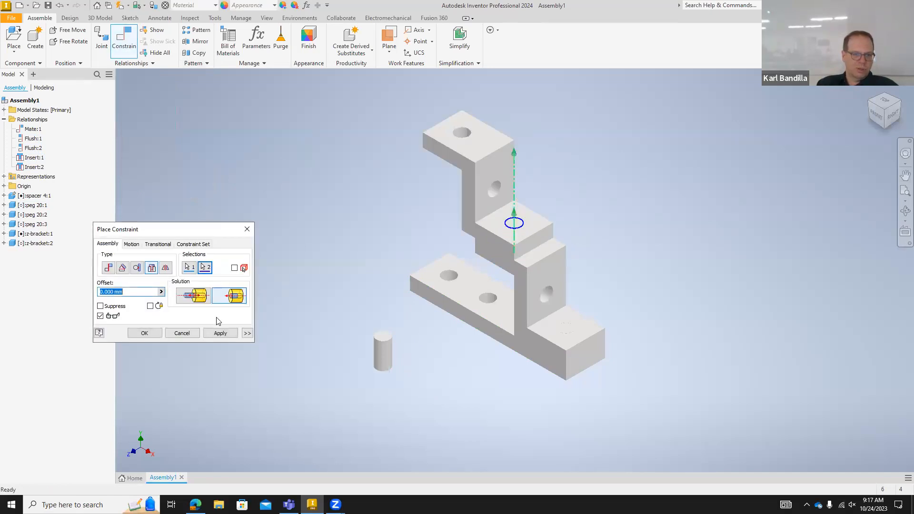
pyautogui.click(219, 333)
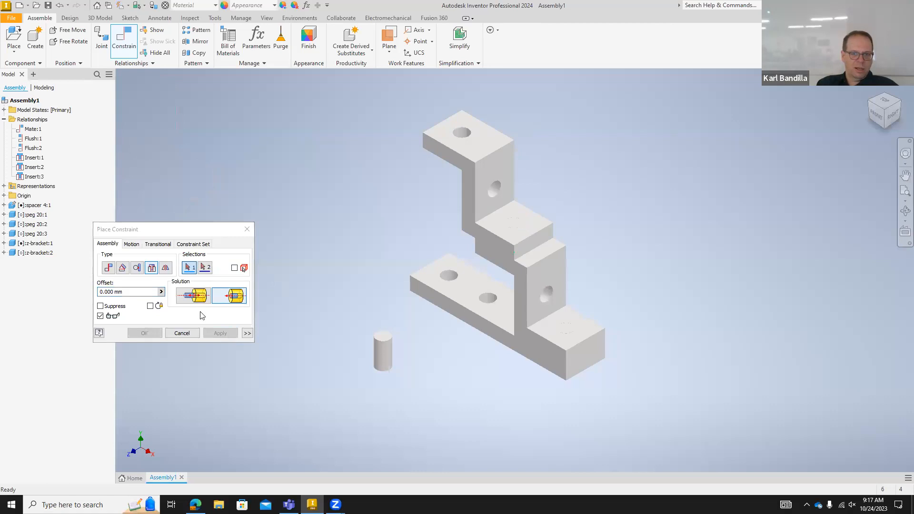
# - Apply a flush constraint between the front side faces of the two z-brackets
pyautogui.click(107, 269)
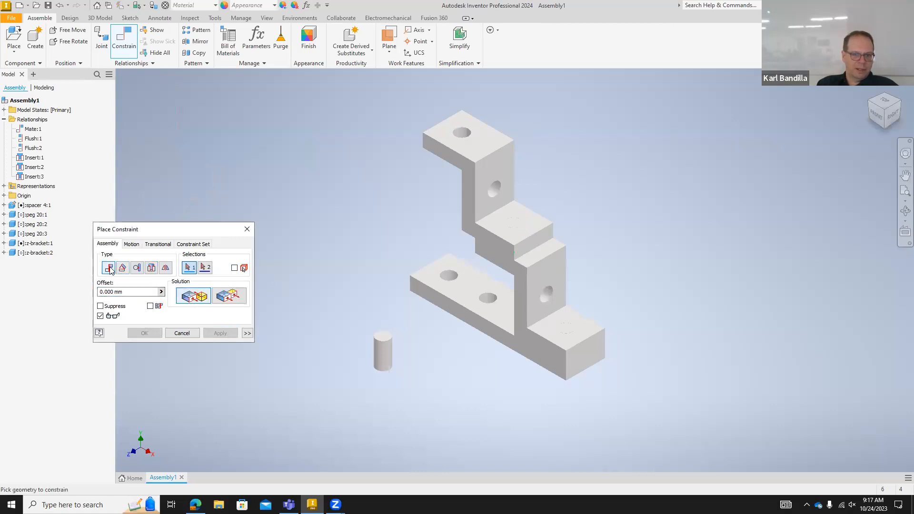
pyautogui.click(215, 297)
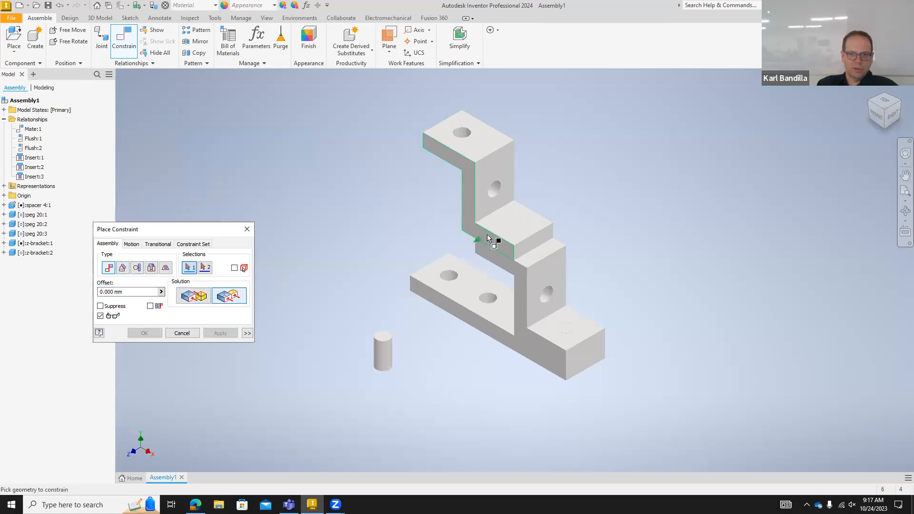
pyautogui.click(502, 256)
pyautogui.click(504, 259)
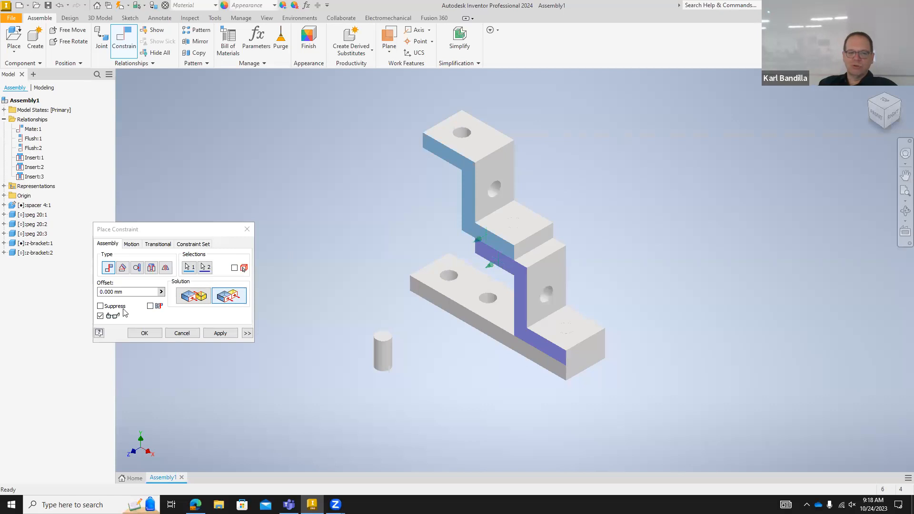
pyautogui.click(151, 334)
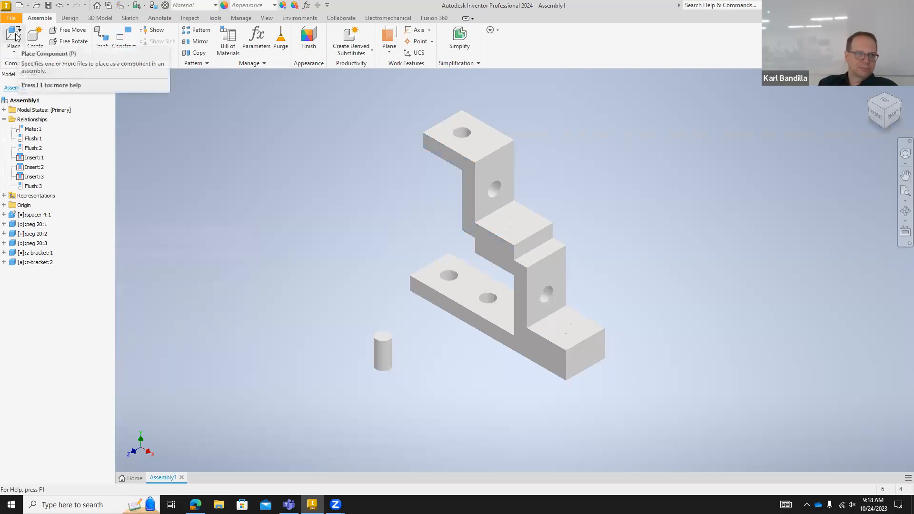
# - Create a new assembly from the metric Standard (mm).iam template and load the spacer 4 part for placement
pyautogui.click(19, 6)
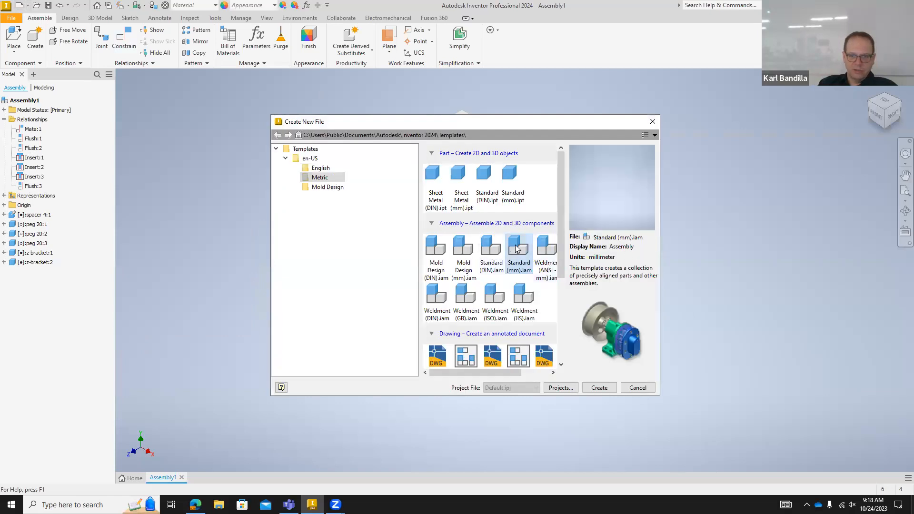
pyautogui.click(603, 389)
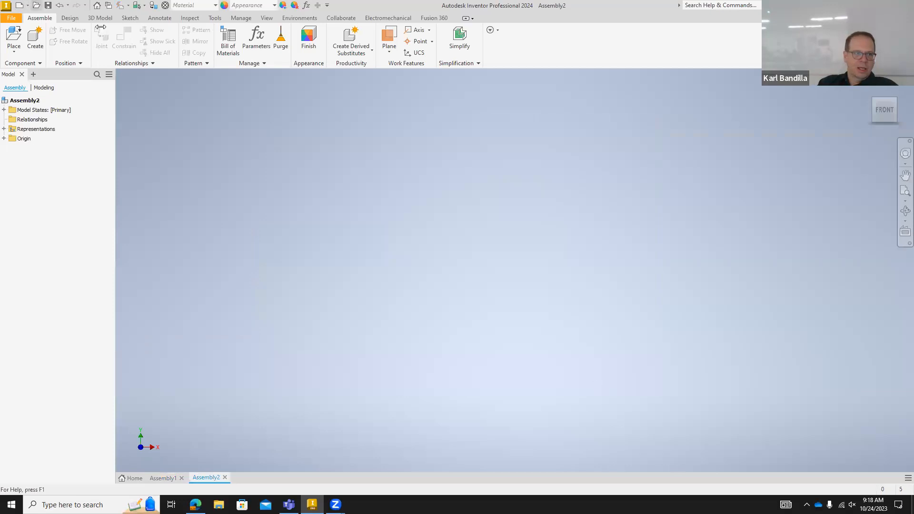
pyautogui.click(14, 38)
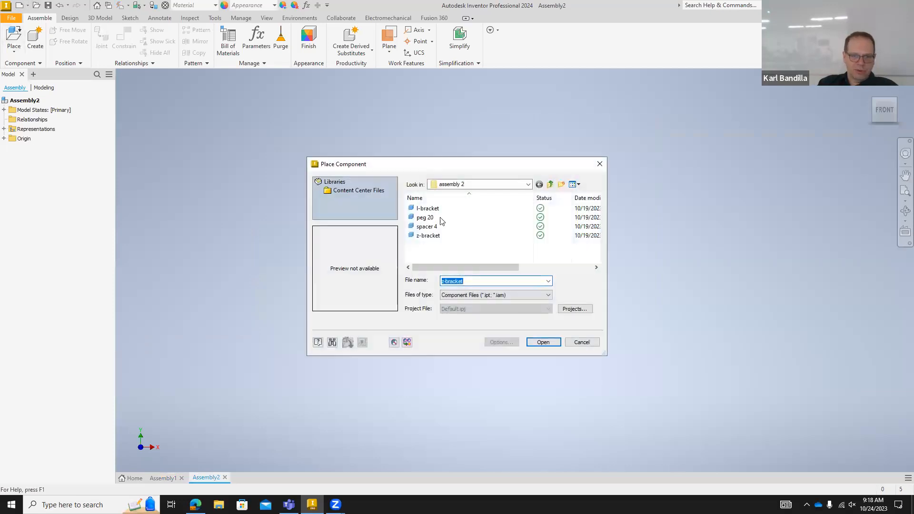
pyautogui.click(429, 237)
pyautogui.click(427, 226)
pyautogui.click(543, 342)
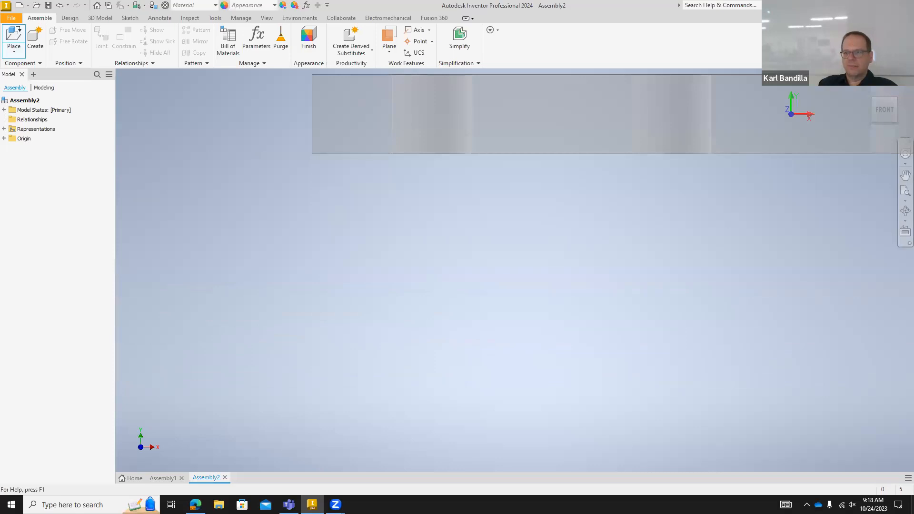
# - Place two spaced-apart copies of spacer 4 in an isometric view and finish the placement
pyautogui.click(870, 93)
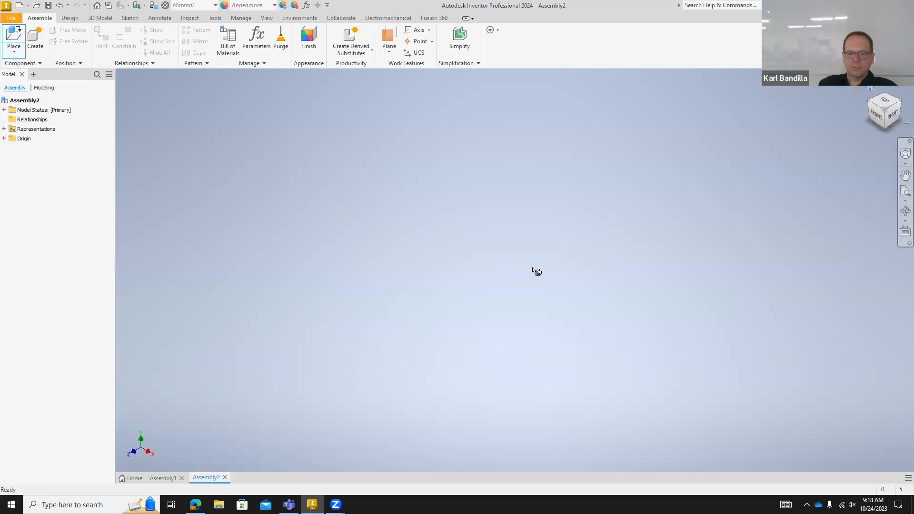
pyautogui.scroll(-5, 536, 270)
pyautogui.click(536, 269)
pyautogui.scroll(3, 408, 316)
pyautogui.scroll(-4, 245, 316)
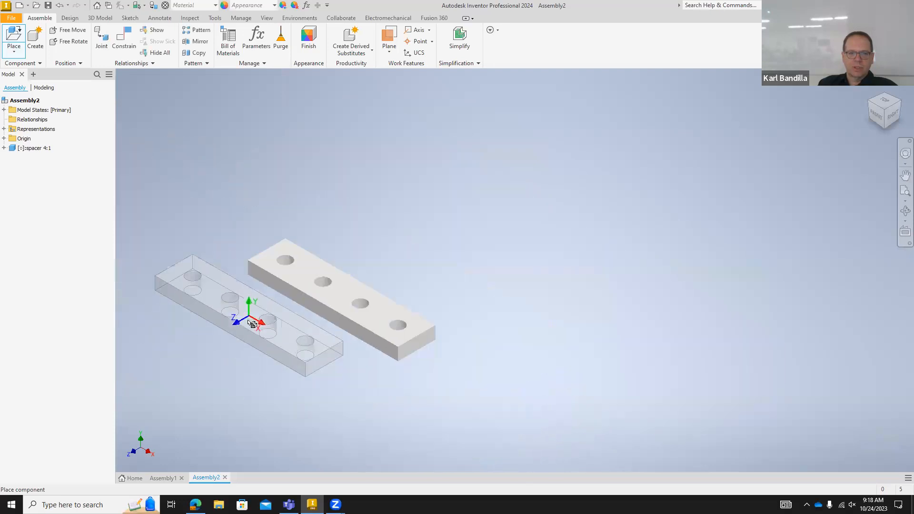
pyautogui.click(624, 223)
pyautogui.rightClick(568, 290)
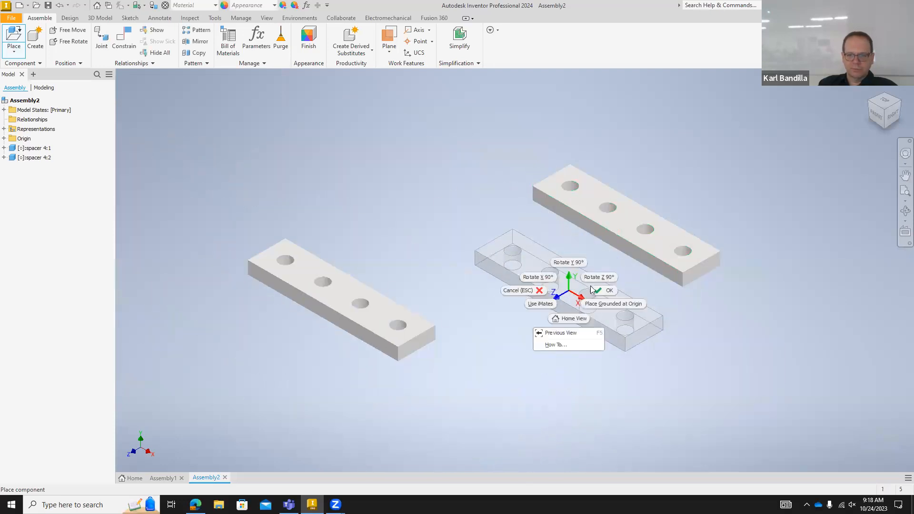
pyautogui.click(603, 292)
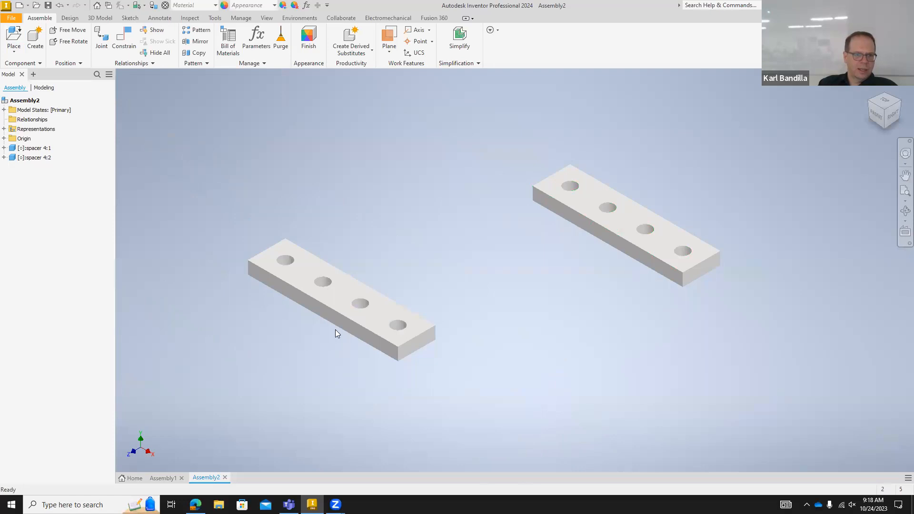
# - Ground the first spacer and move the second spacer closer beside it
pyautogui.click(342, 309)
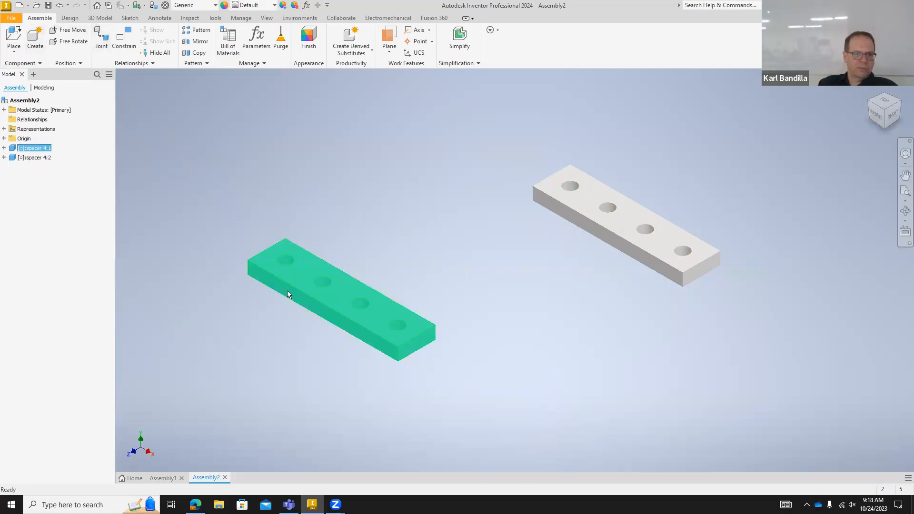
pyautogui.rightClick(299, 278)
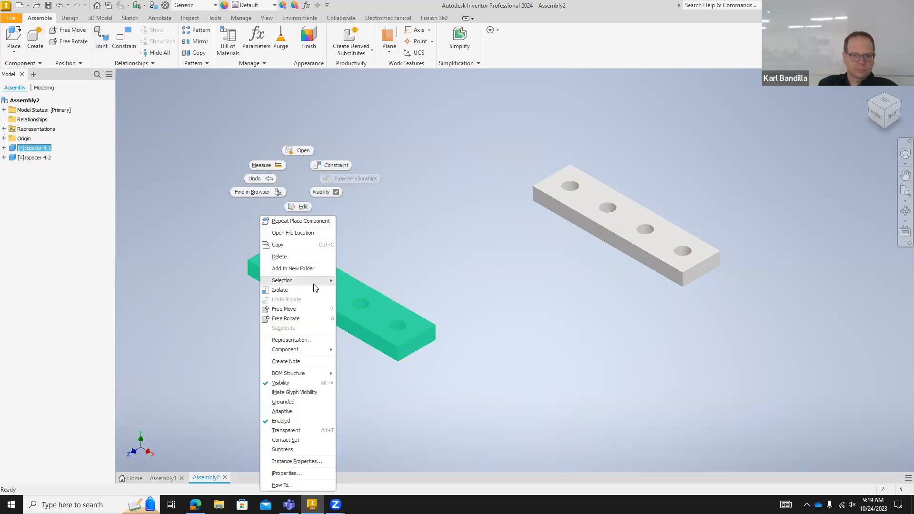
pyautogui.click(296, 406)
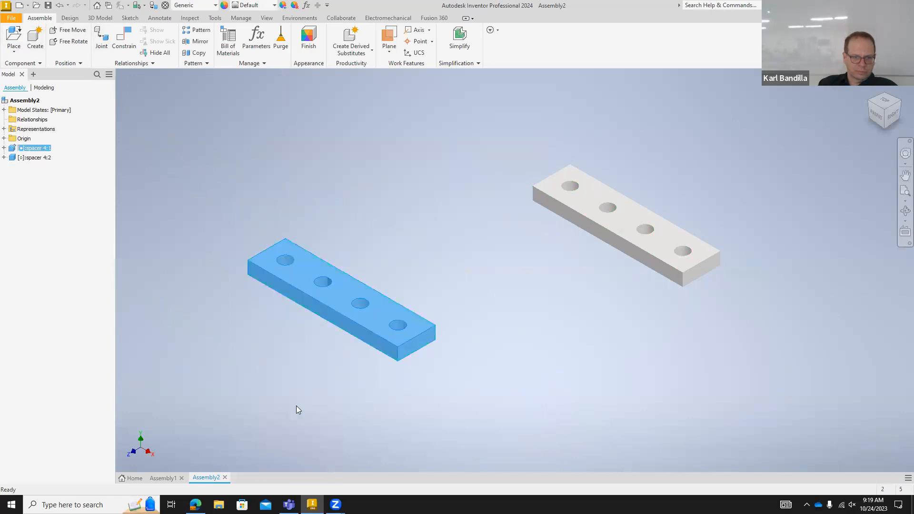
pyautogui.click(637, 227)
pyautogui.moveTo(519, 266); pyautogui.dragTo(462, 258)
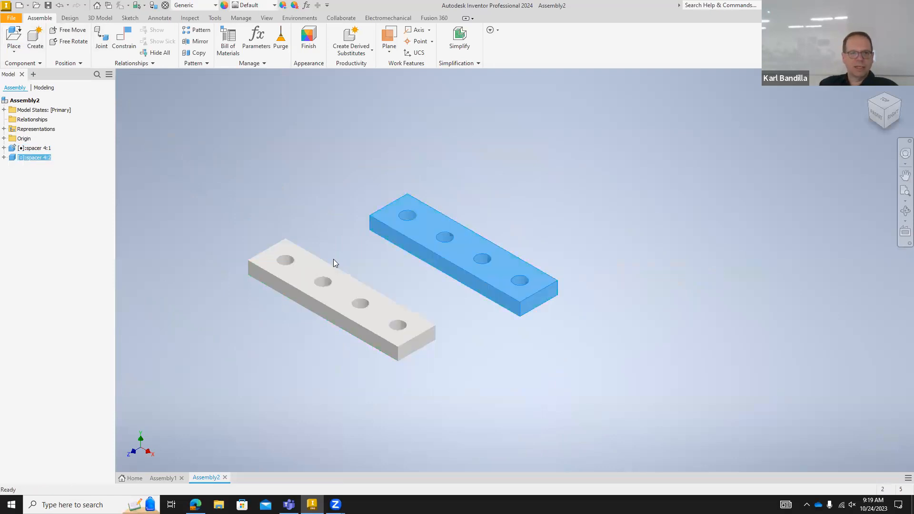
# - Apply a mate constraint between the grounded spacer's long top front edge and the second spacer's short top end edge
pyautogui.click(124, 38)
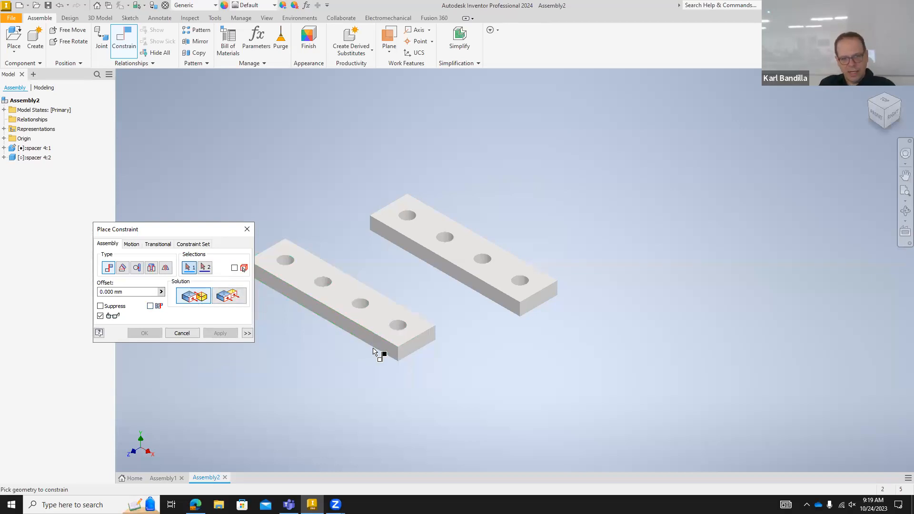
pyautogui.click(394, 344)
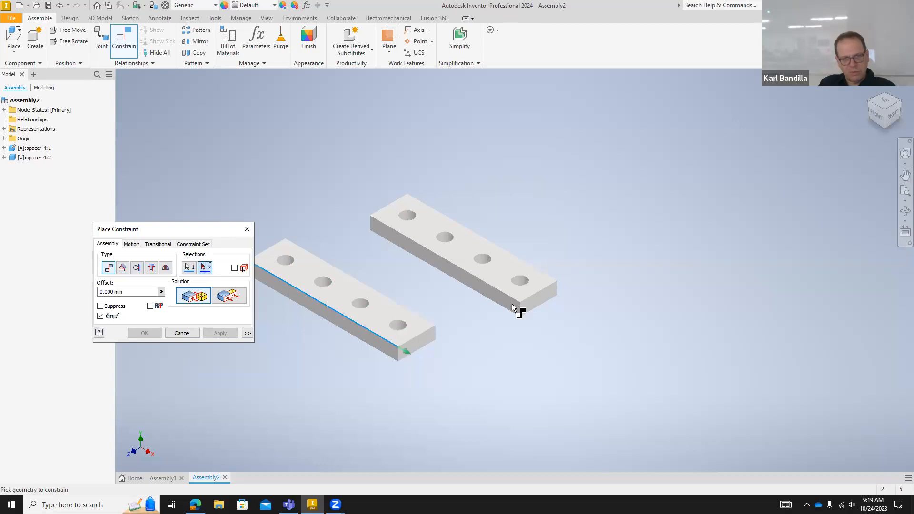
pyautogui.click(542, 292)
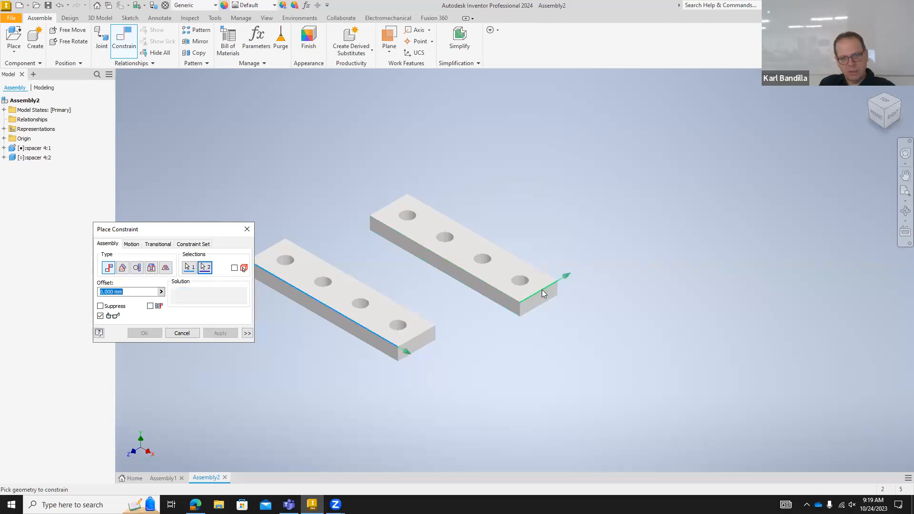
pyautogui.click(144, 333)
# - Slide the second spacer along the mated edge and swing it about that edge in the right view to test its motion
pyautogui.click(500, 264)
pyautogui.moveTo(500, 264); pyautogui.dragTo(219, 347)
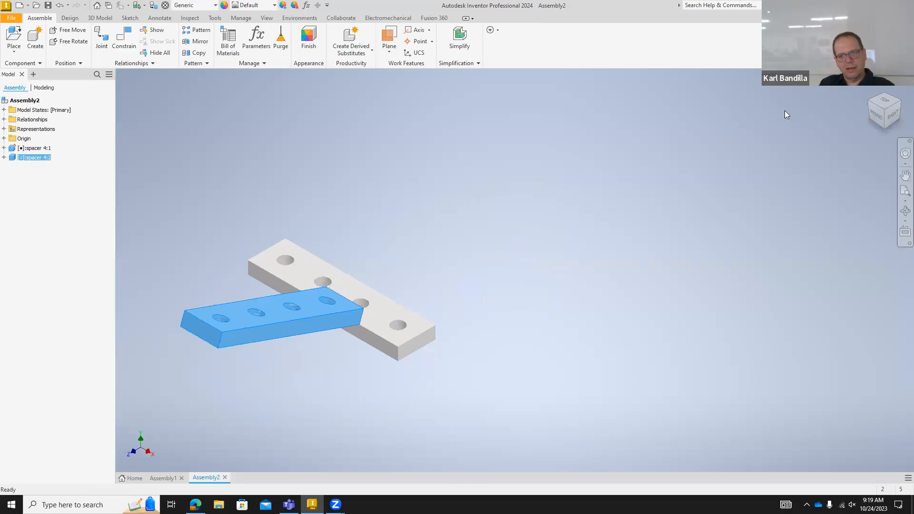
pyautogui.click(892, 117)
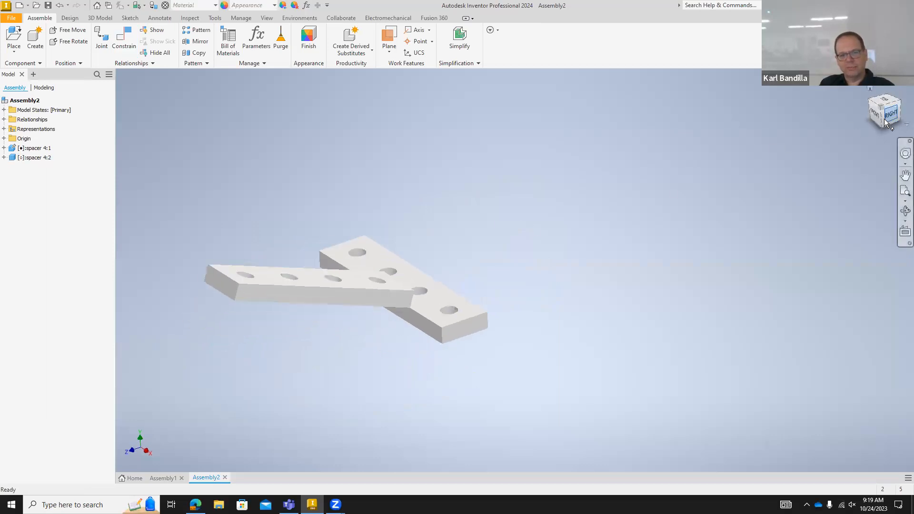
pyautogui.moveTo(378, 228); pyautogui.dragTo(390, 169)
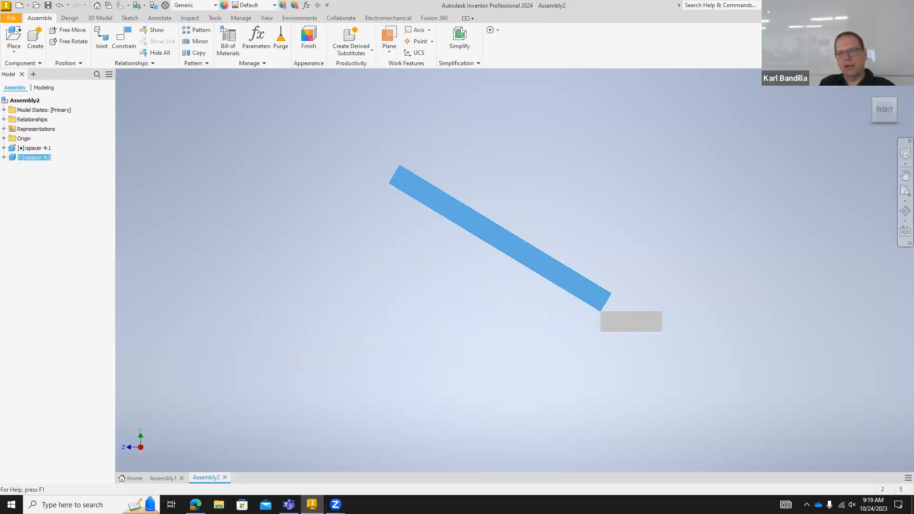
pyautogui.click(806, 120)
pyautogui.click(873, 99)
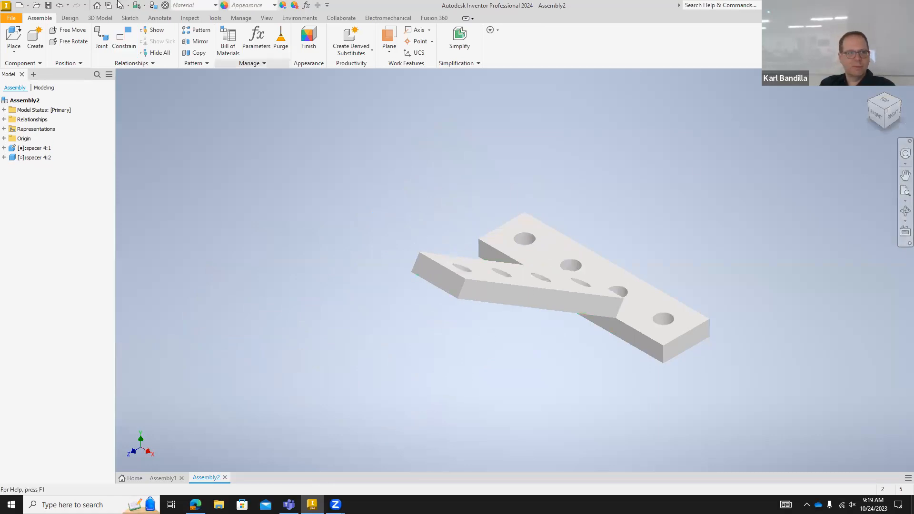
# - Apply a flush constraint between the second spacer's long side face and the grounded spacer's end face, and test the remaining motion
pyautogui.click(120, 41)
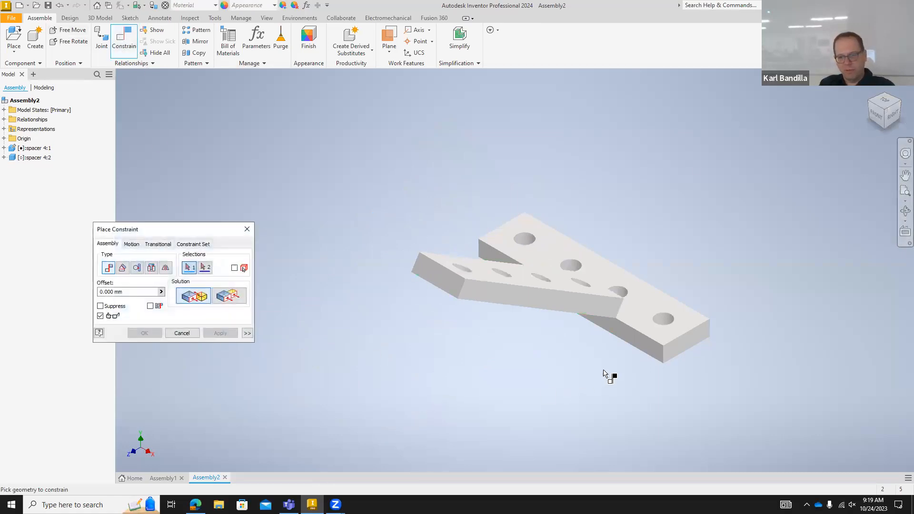
pyautogui.click(228, 299)
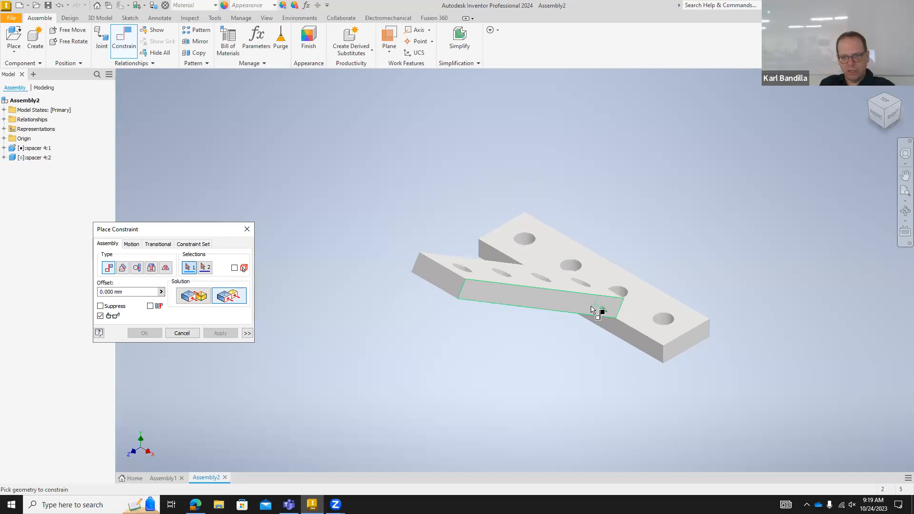
pyautogui.click(598, 310)
pyautogui.click(696, 349)
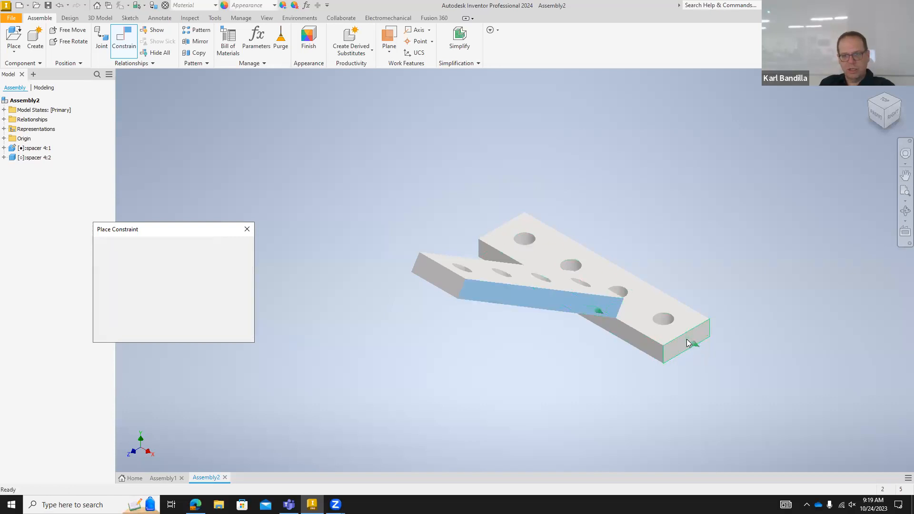
pyautogui.click(151, 336)
pyautogui.moveTo(518, 316)
pyautogui.mouseDown()
pyautogui.moveTo(622, 228)
pyautogui.moveTo(797, 236)
pyautogui.moveTo(336, 436)
pyautogui.moveTo(622, 216)
pyautogui.moveTo(535, 312)
pyautogui.mouseUp()
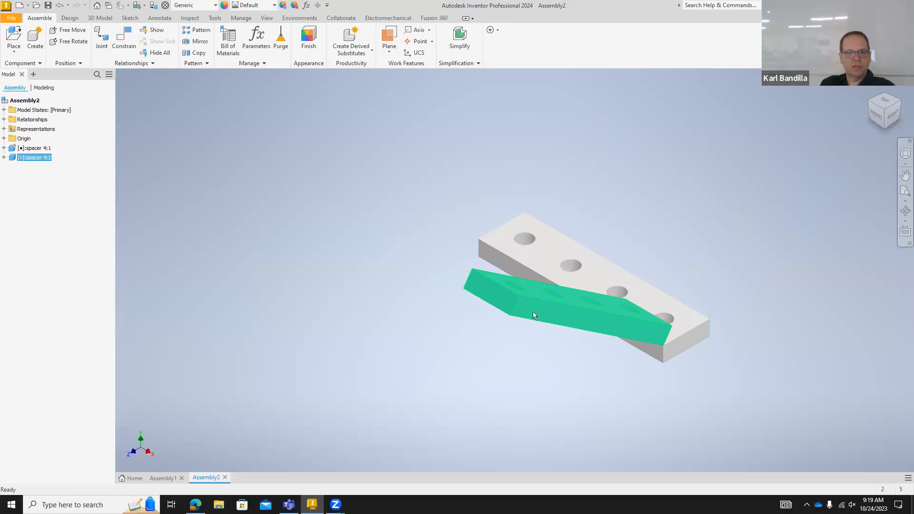
# - Swing the second spacer about the mated edge and raise it above the grounded spacer
pyautogui.moveTo(533, 312); pyautogui.dragTo(496, 339)
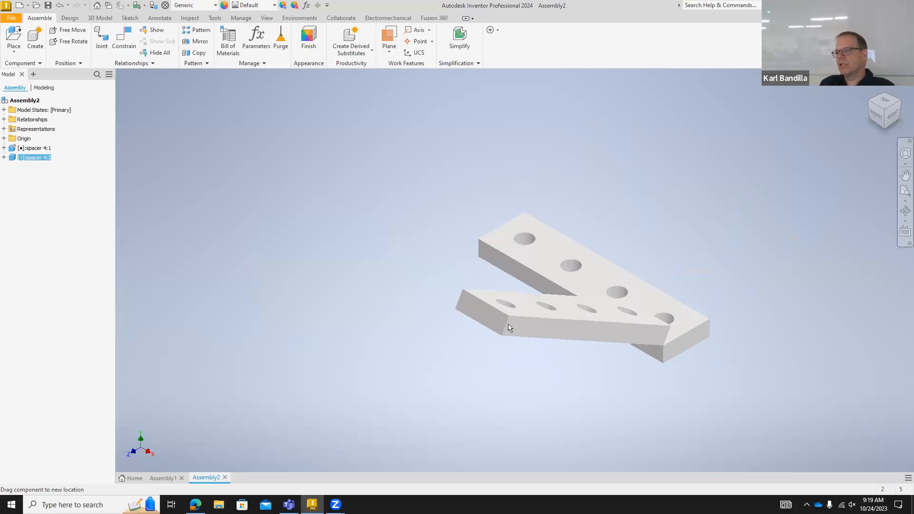
pyautogui.moveTo(508, 328); pyautogui.dragTo(508, 328)
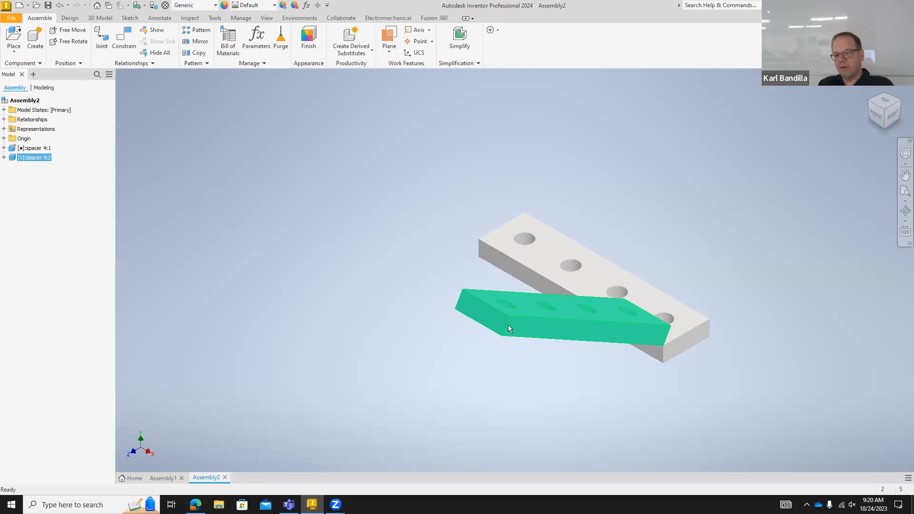
pyautogui.moveTo(521, 325); pyautogui.dragTo(626, 286)
# - Apply a 45-degree directed angle constraint between the grounded spacer's long front side face and the raised spacer's underside with the holes
pyautogui.click(123, 38)
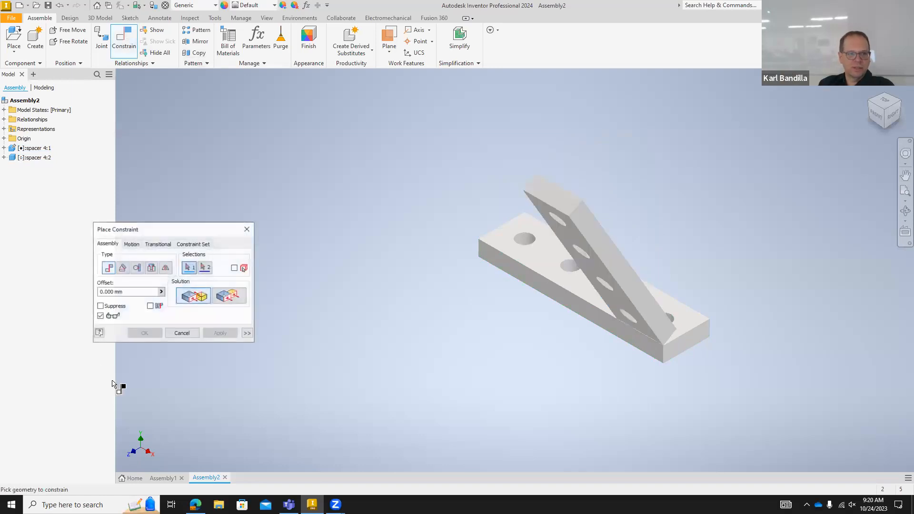
pyautogui.click(122, 268)
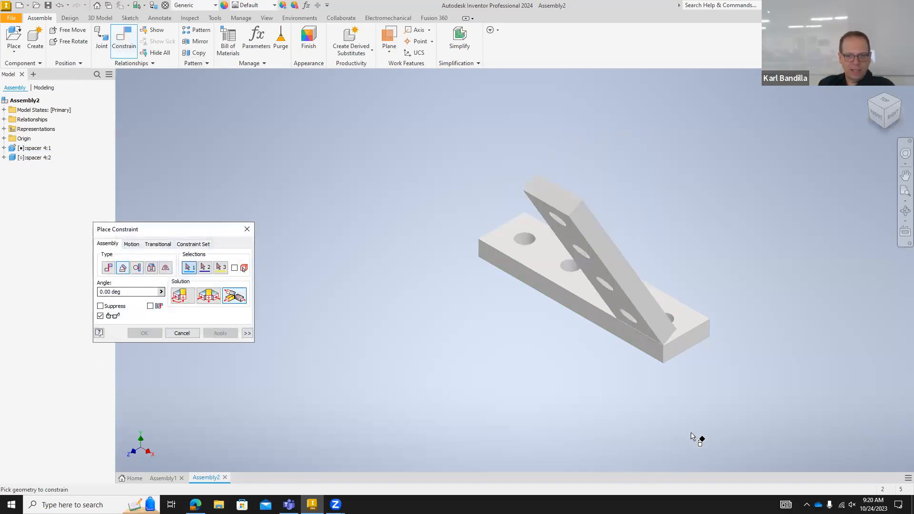
pyautogui.click(181, 295)
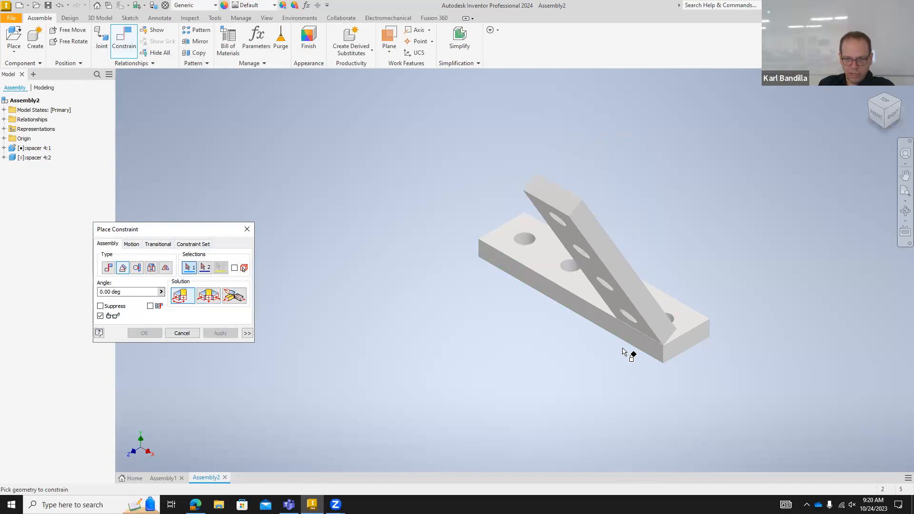
pyautogui.click(638, 342)
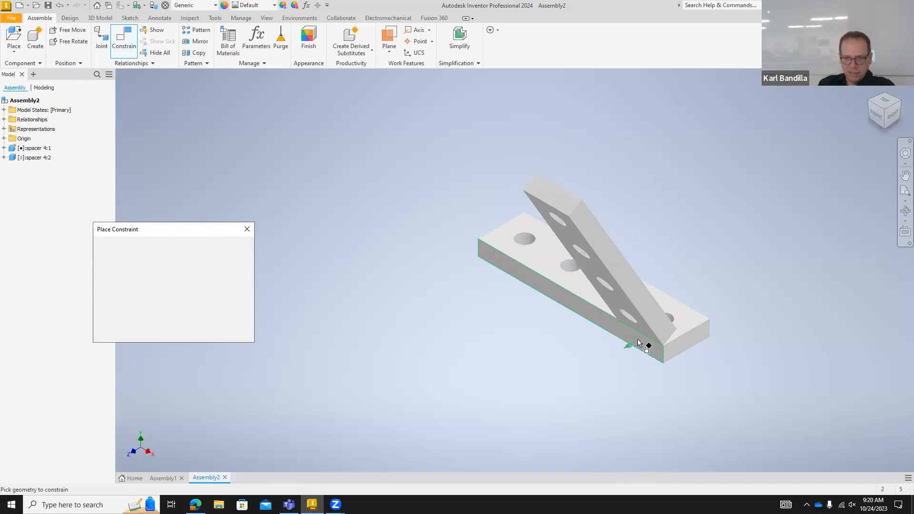
pyautogui.click(616, 297)
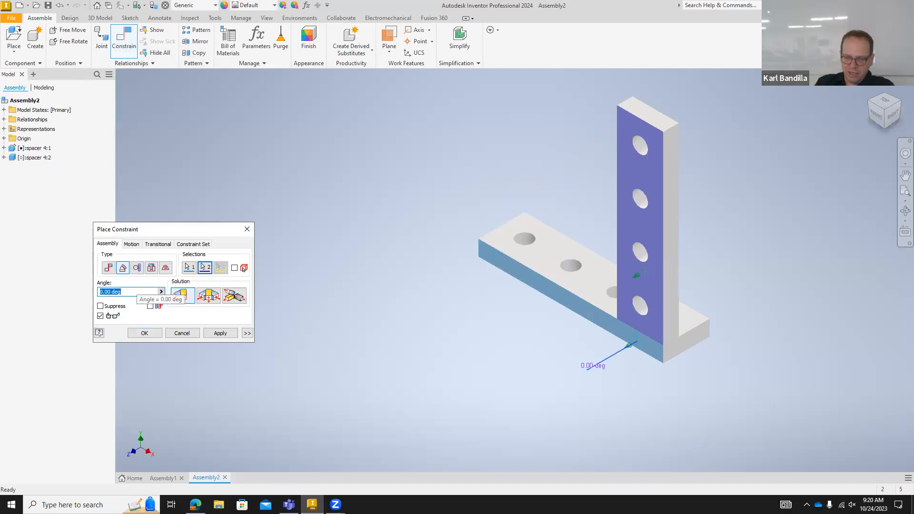
pyautogui.write('45')
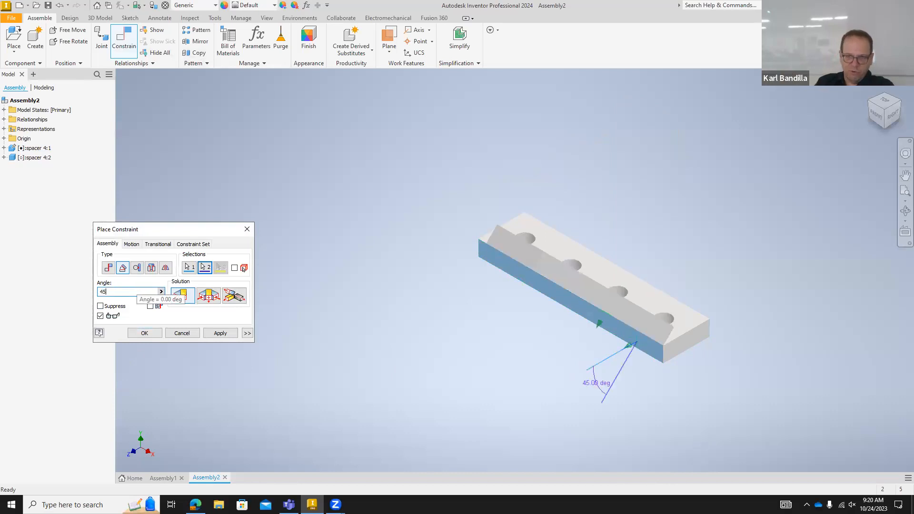
pyautogui.click(144, 332)
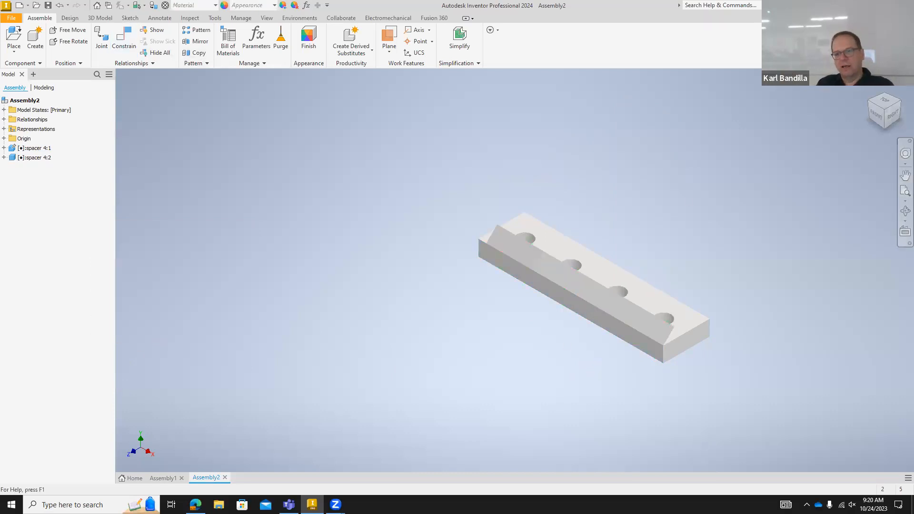
# - Change the second spacer's angle constraint to 35 degrees
pyautogui.moveTo(889, 116); pyautogui.dragTo(870, 114)
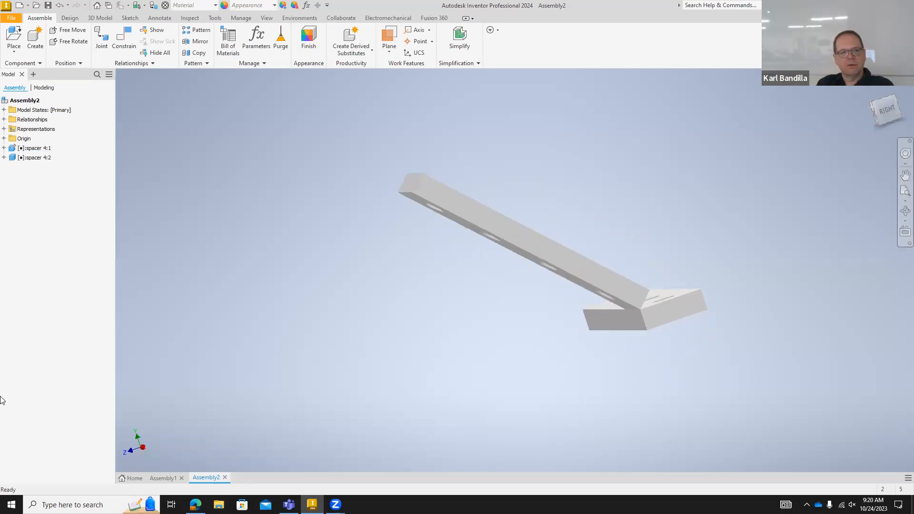
pyautogui.click(4, 157)
pyautogui.doubleClick(55, 206)
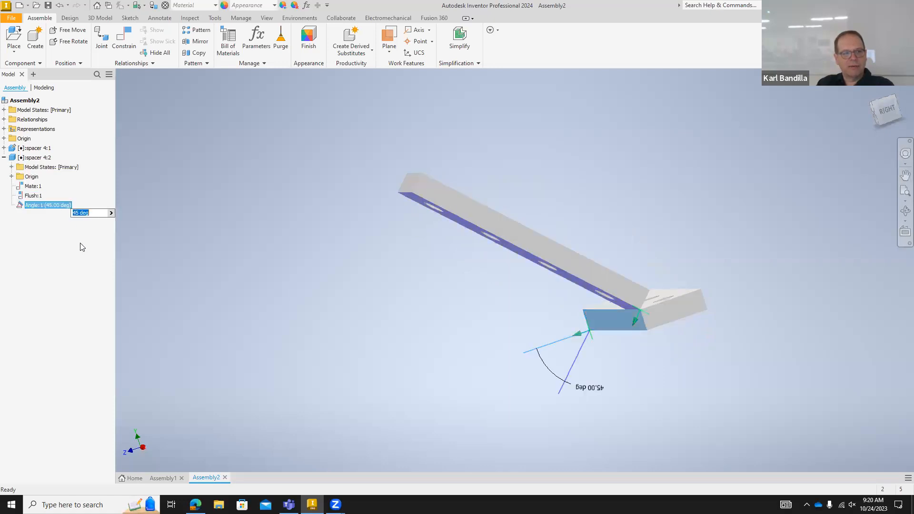
pyautogui.write('35')
pyautogui.press('Return')
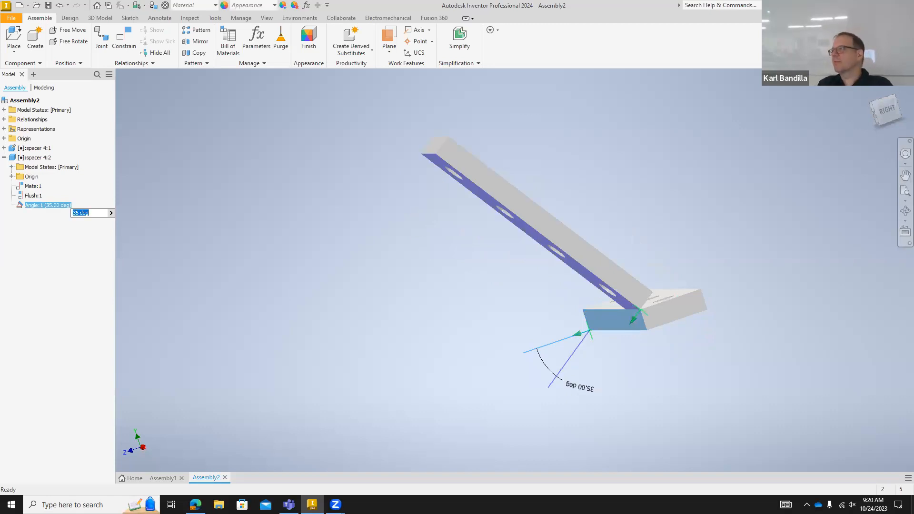
pyautogui.click(93, 300)
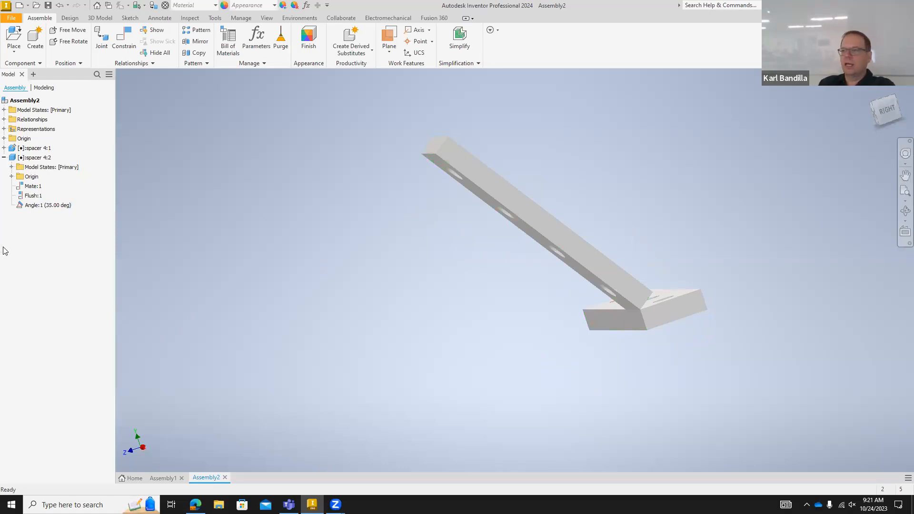
# - Set up a Drive of the angle constraint with a start of 0 and an end of 90 degrees
pyautogui.rightClick(47, 209)
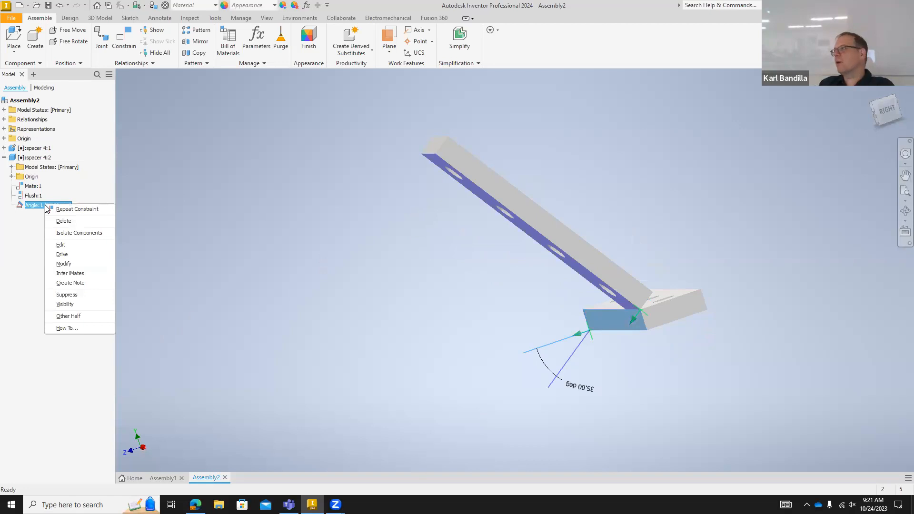
pyautogui.click(70, 257)
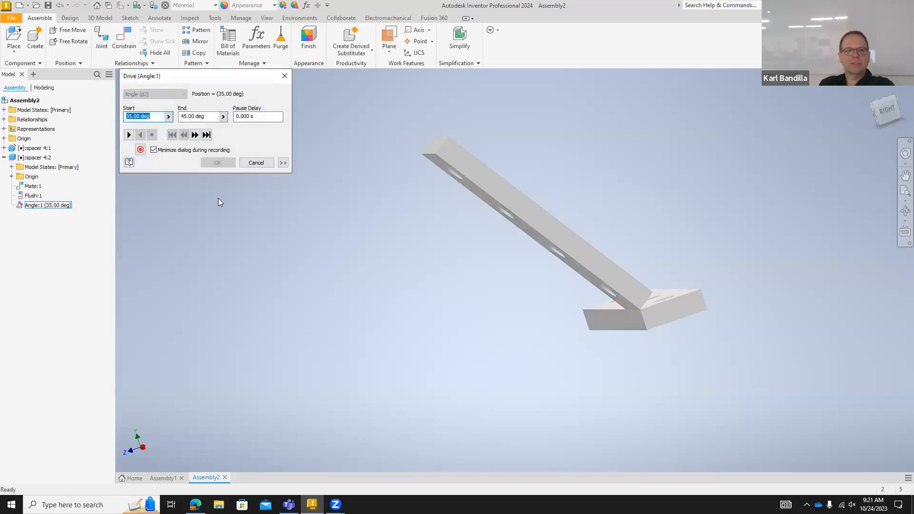
pyautogui.moveTo(233, 78); pyautogui.dragTo(221, 89)
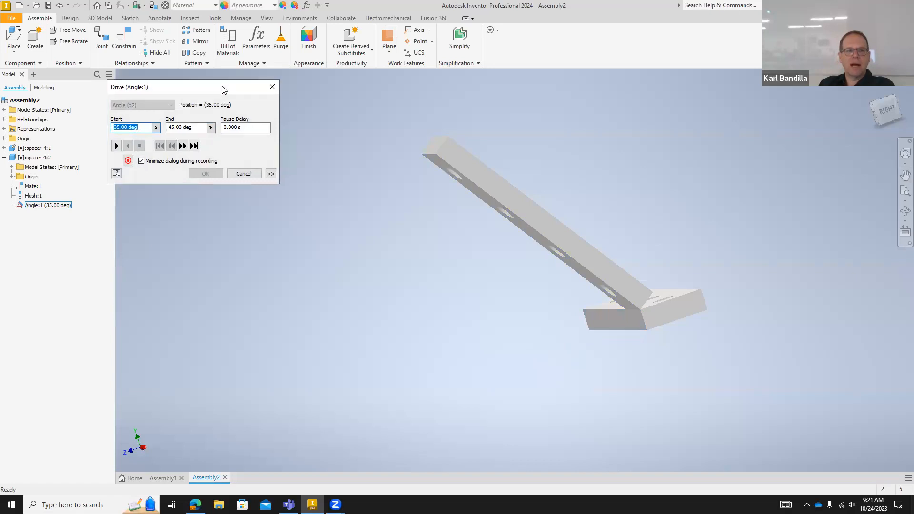
pyautogui.click(146, 128)
pyautogui.doubleClick(116, 127)
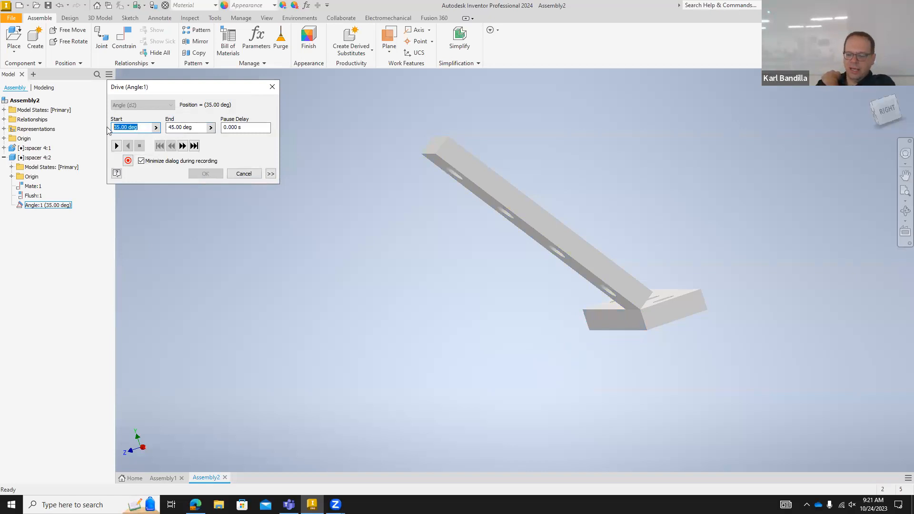
pyautogui.write('0')
pyautogui.click(174, 127)
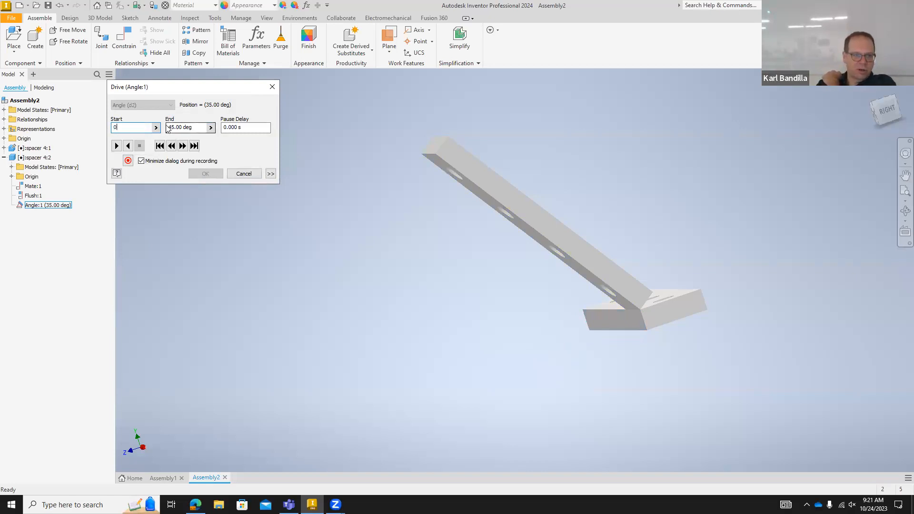
pyautogui.doubleClick(174, 127)
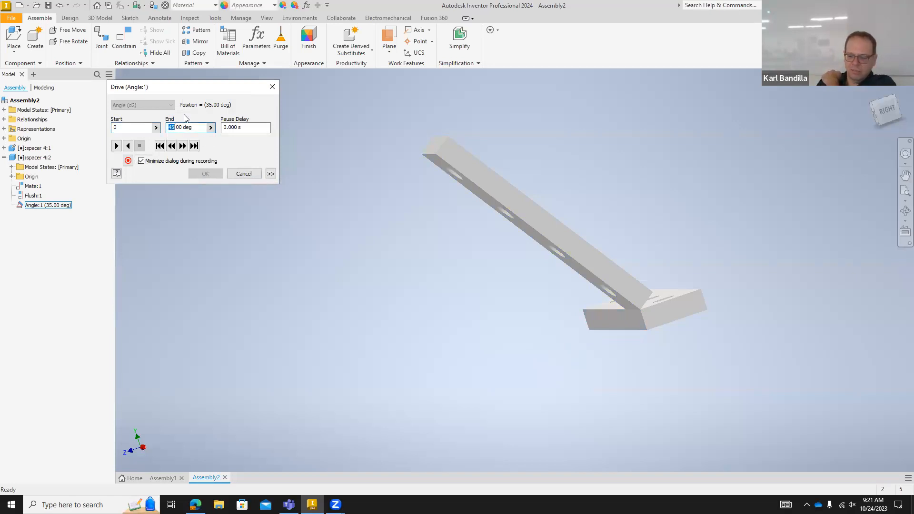
pyautogui.write('90')
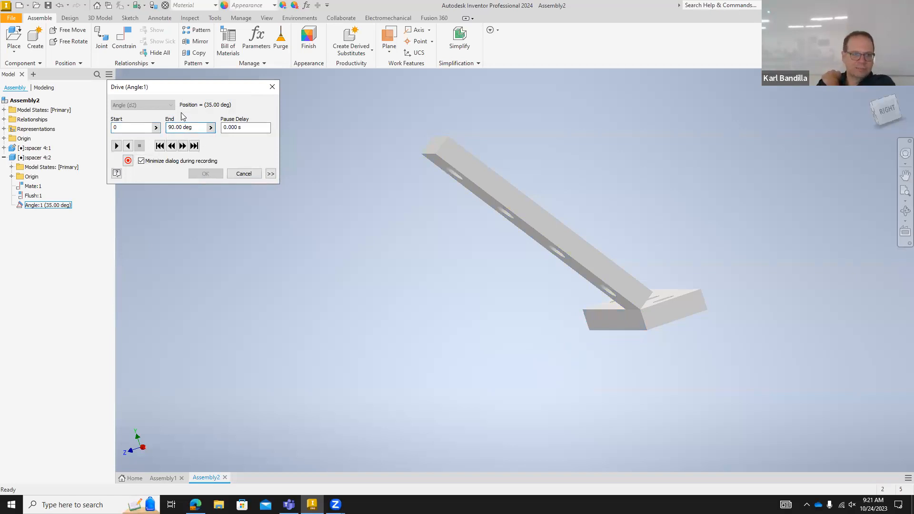
# - Play the angle drive forward and in reverse to examine the spacer's swing, and cancel the drive
pyautogui.click(117, 147)
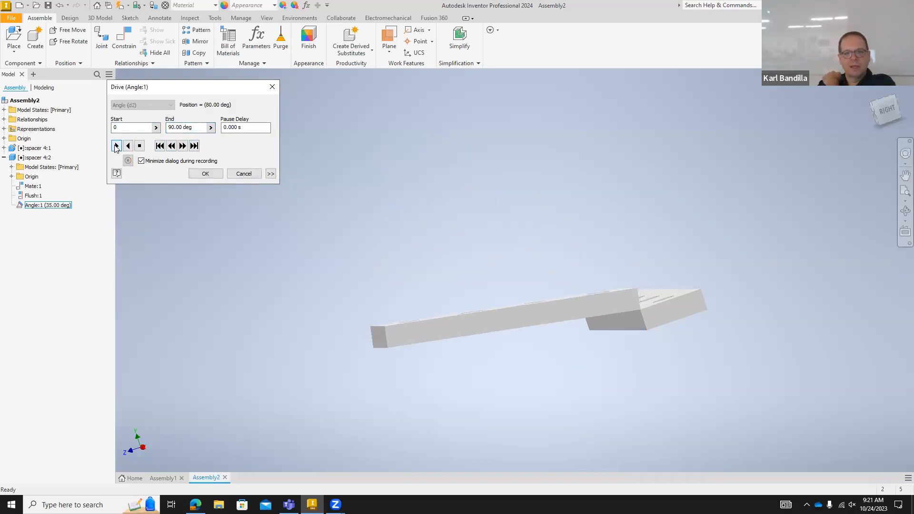
pyautogui.click(128, 146)
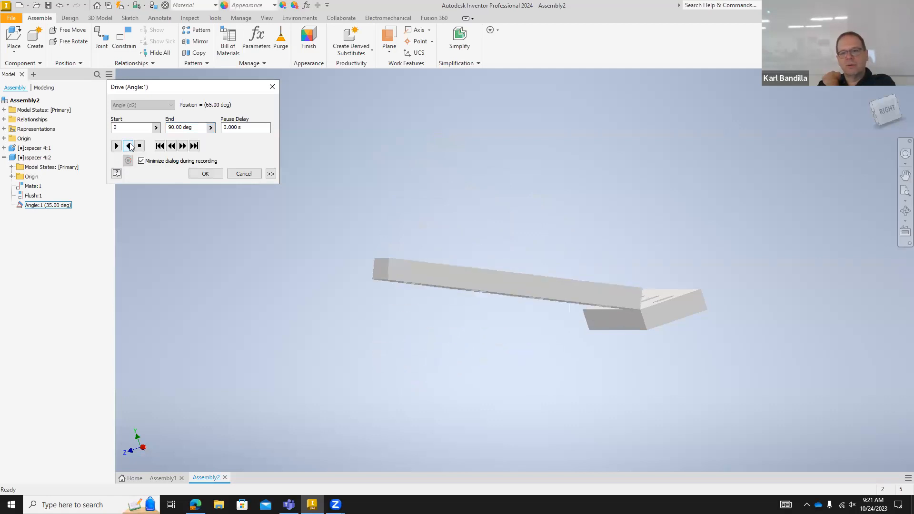
pyautogui.click(116, 146)
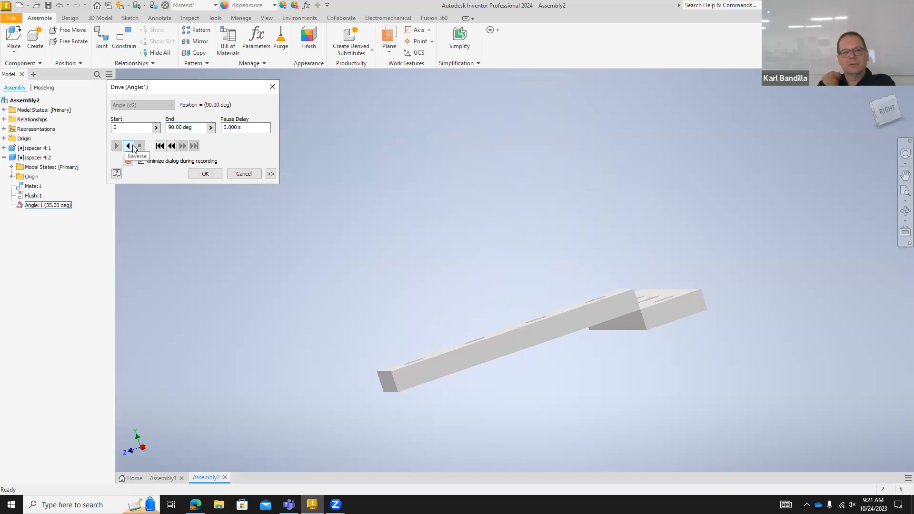
pyautogui.click(128, 146)
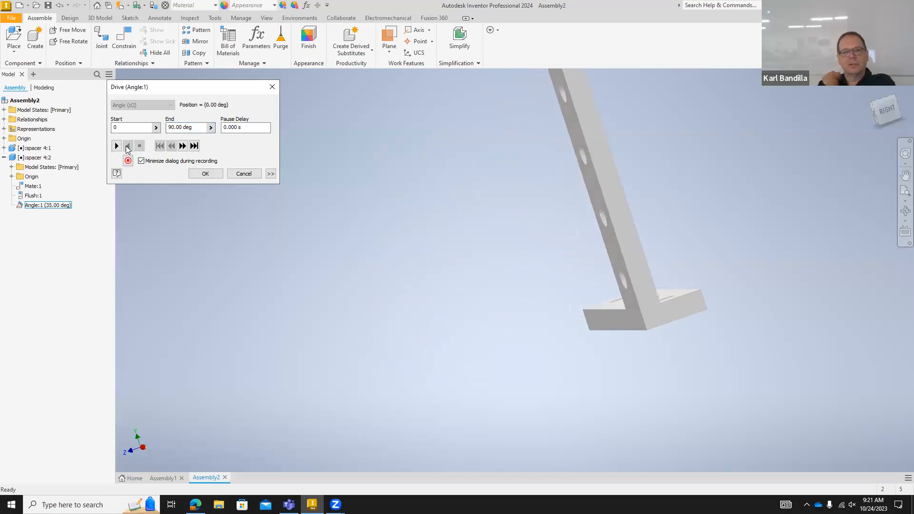
pyautogui.click(120, 128)
pyautogui.click(178, 128)
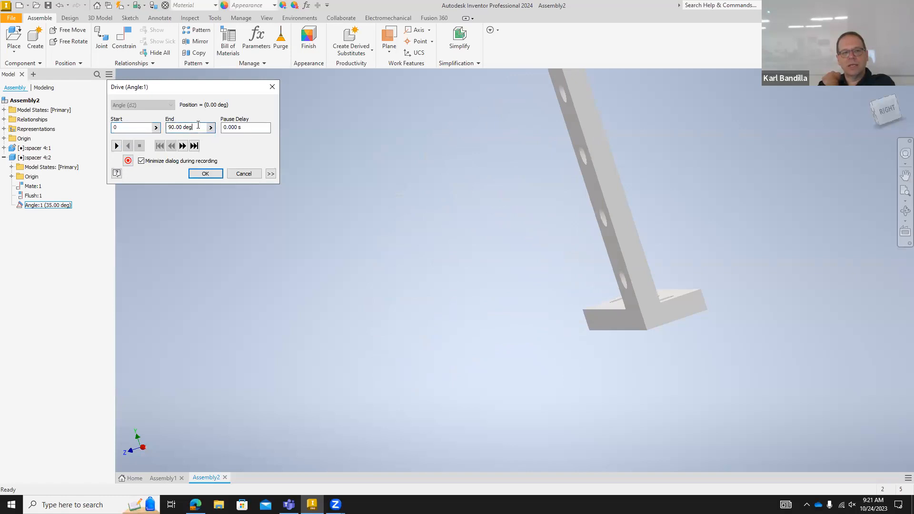
pyautogui.click(116, 146)
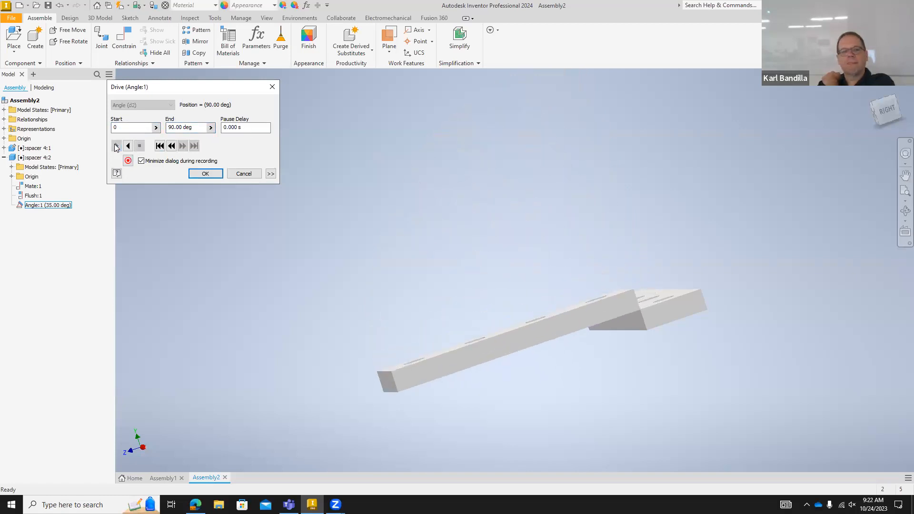
pyautogui.click(241, 175)
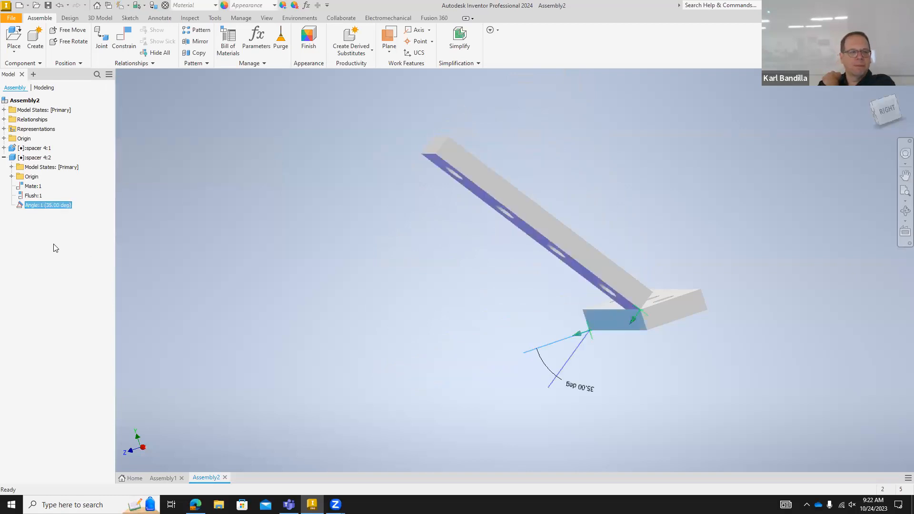
# - Drive the angle constraint again from a start of -90 degrees, playing the motion forward, in reverse and forward again
pyautogui.rightClick(55, 206)
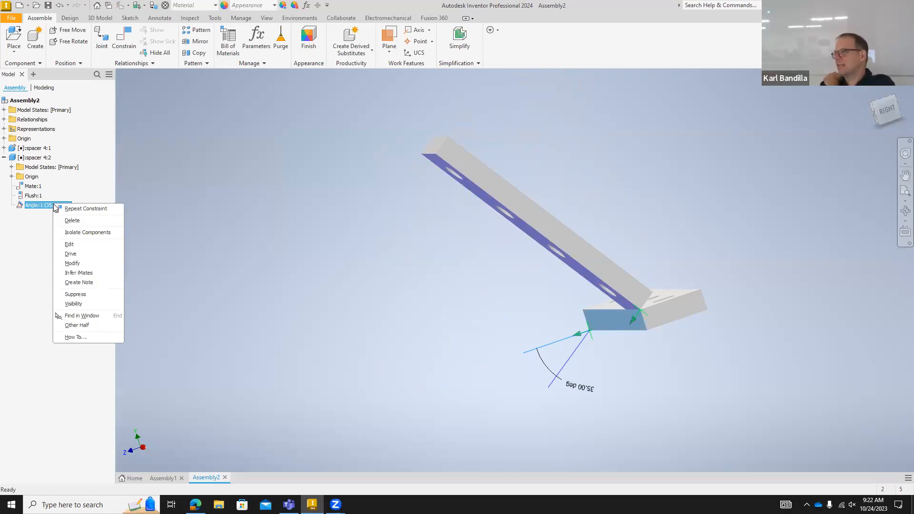
pyautogui.click(86, 256)
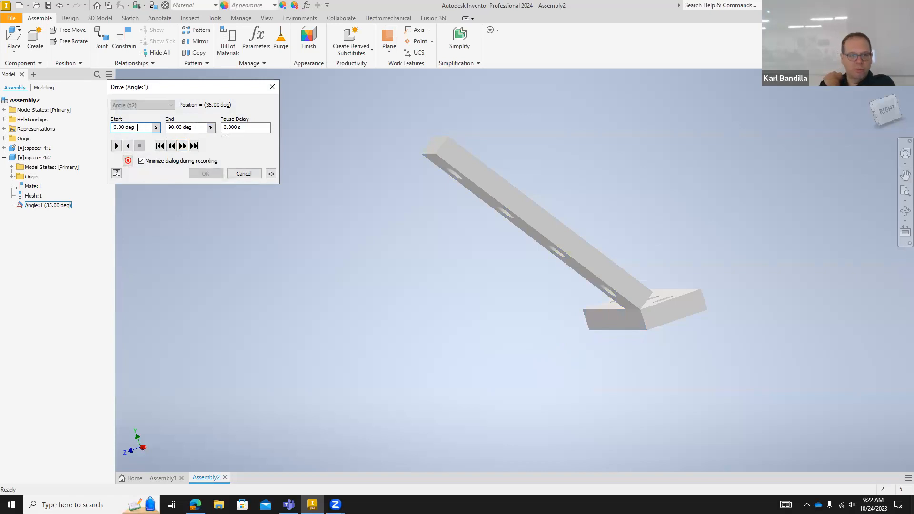
pyautogui.write('-90')
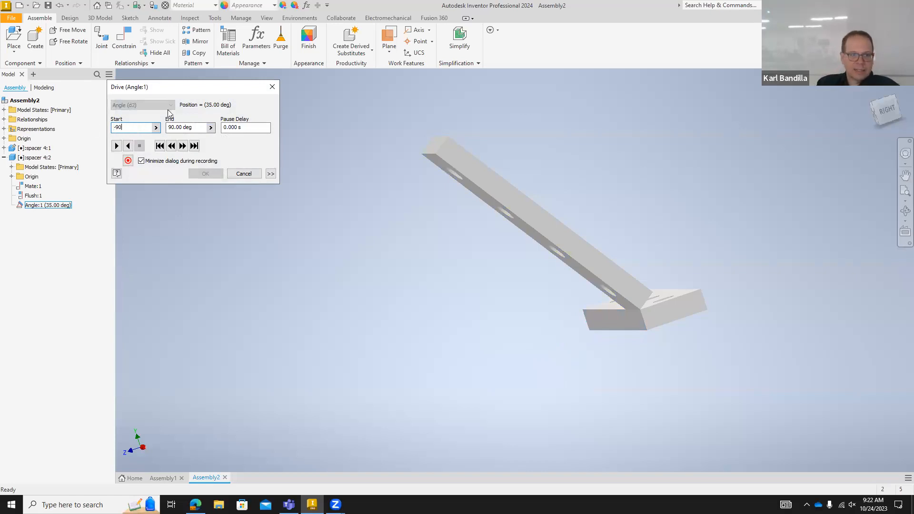
pyautogui.click(117, 145)
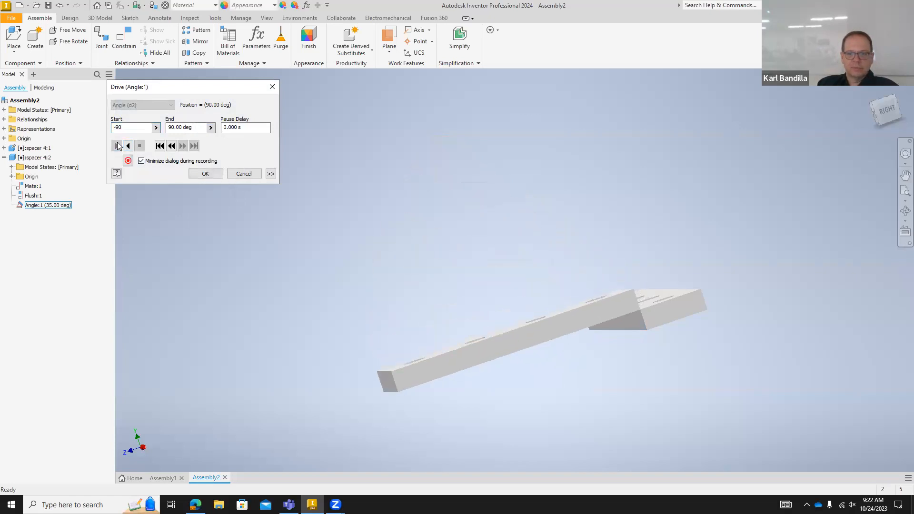
pyautogui.click(128, 146)
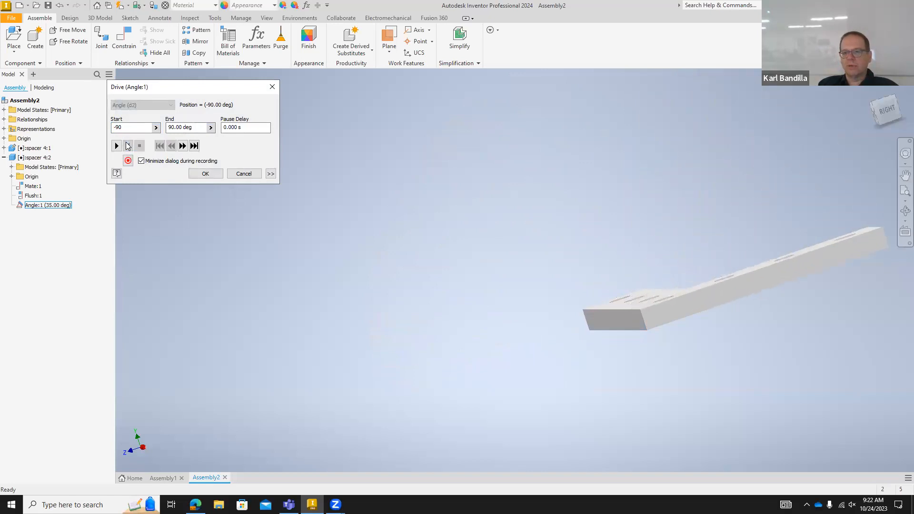
pyautogui.click(117, 146)
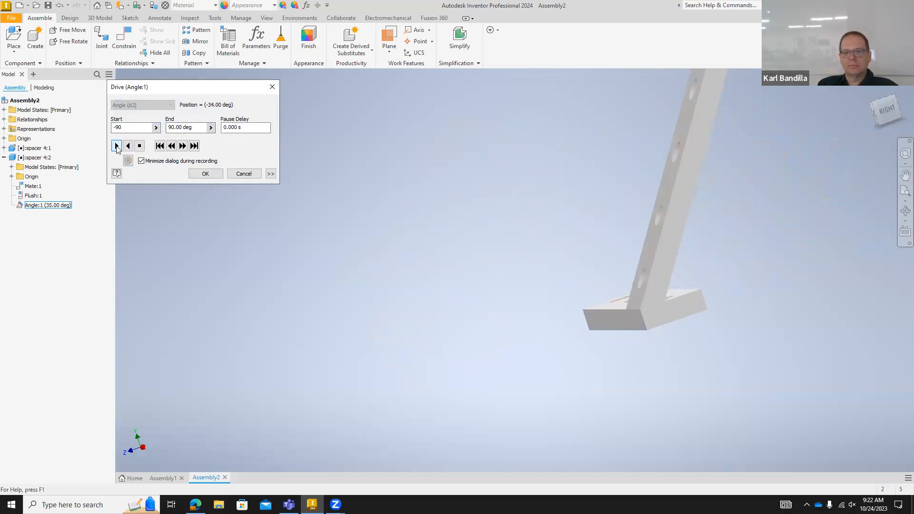
# - Expand the additional drive settings and set the increment's amount of value to 10 degrees
pyautogui.click(270, 174)
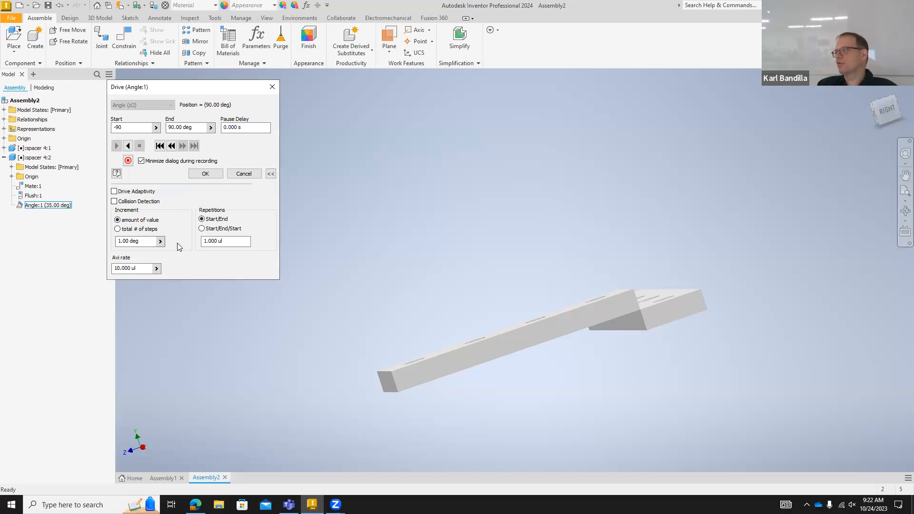
pyautogui.click(146, 241)
pyautogui.moveTo(146, 242); pyautogui.dragTo(116, 244)
pyautogui.write('10')
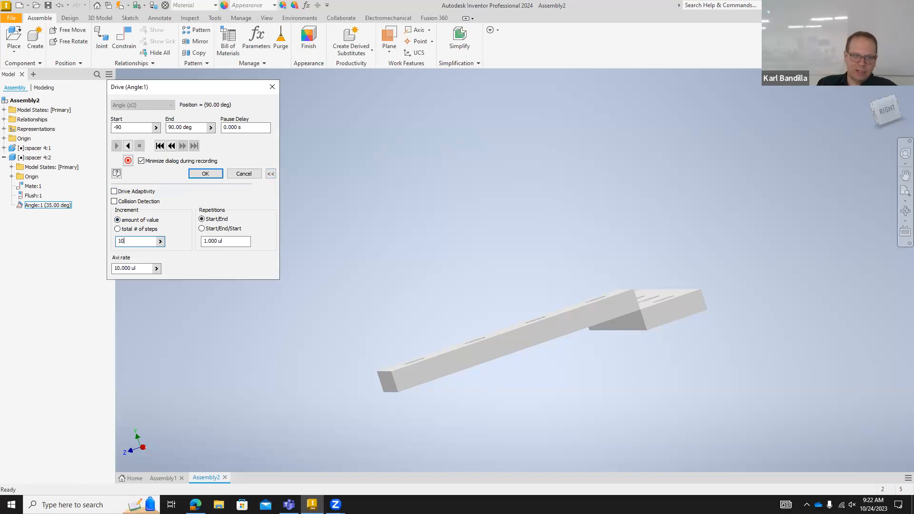
# - Play the angle drive in reverse and forward, and replay it in reverse with the increment set to 0.5 degrees
pyautogui.click(129, 145)
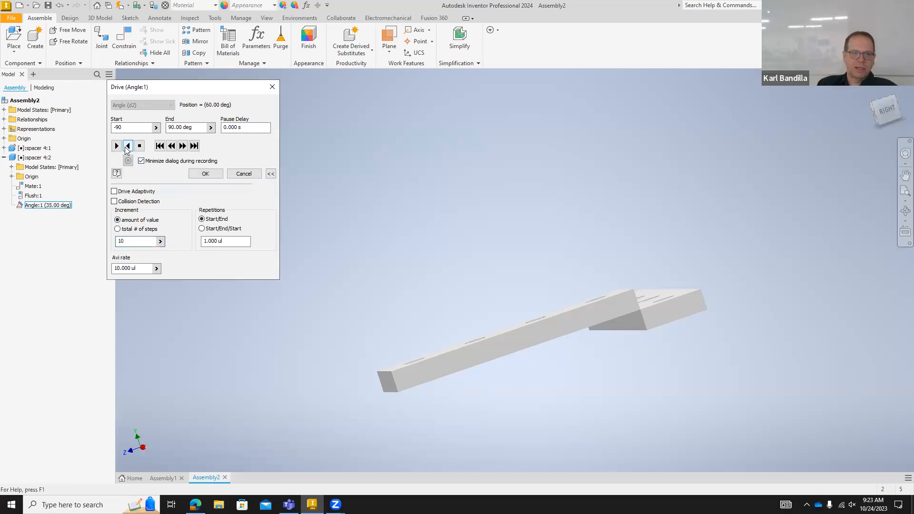
pyautogui.click(117, 146)
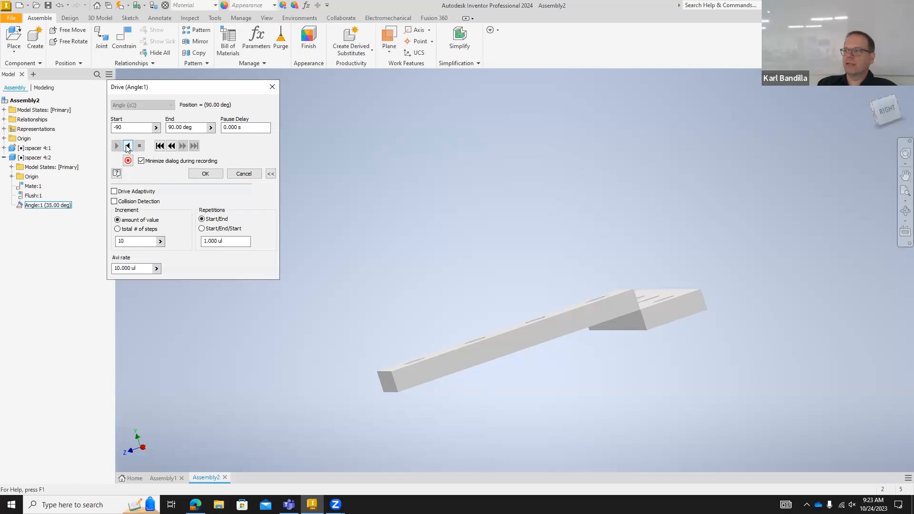
pyautogui.click(122, 240)
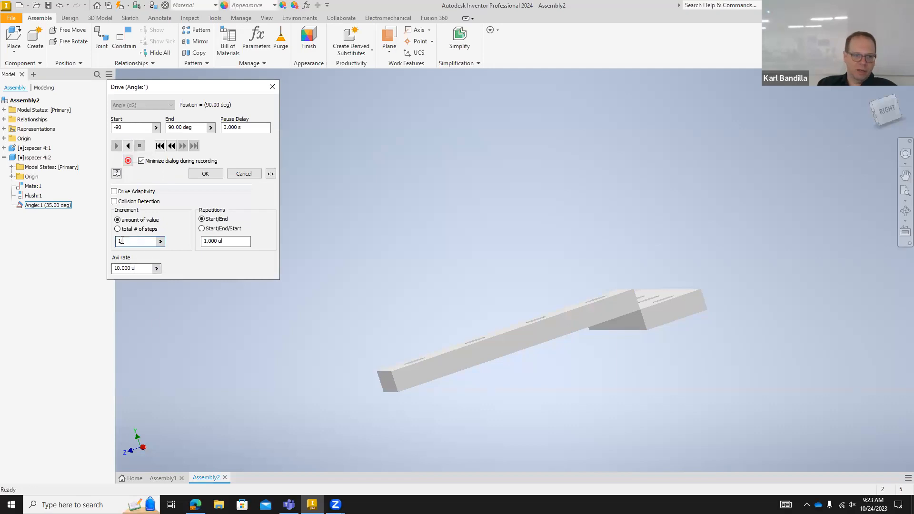
pyautogui.write('0.5')
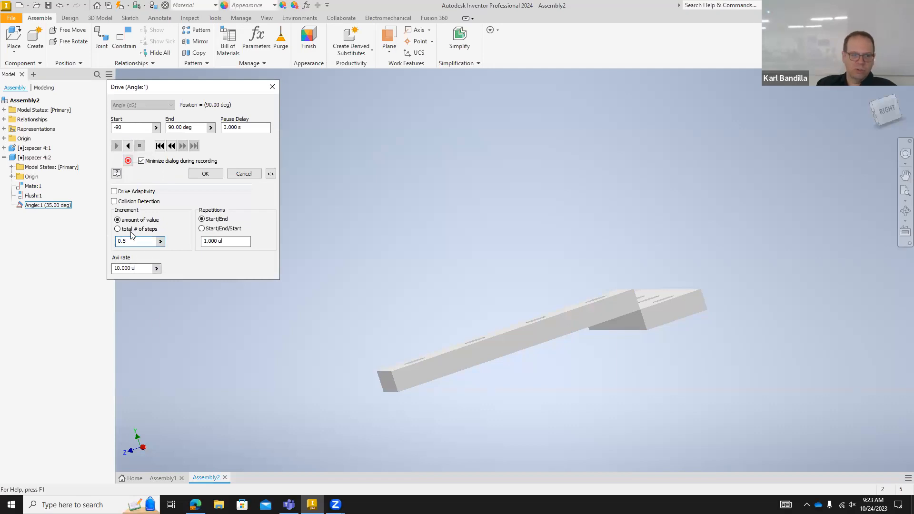
pyautogui.click(128, 147)
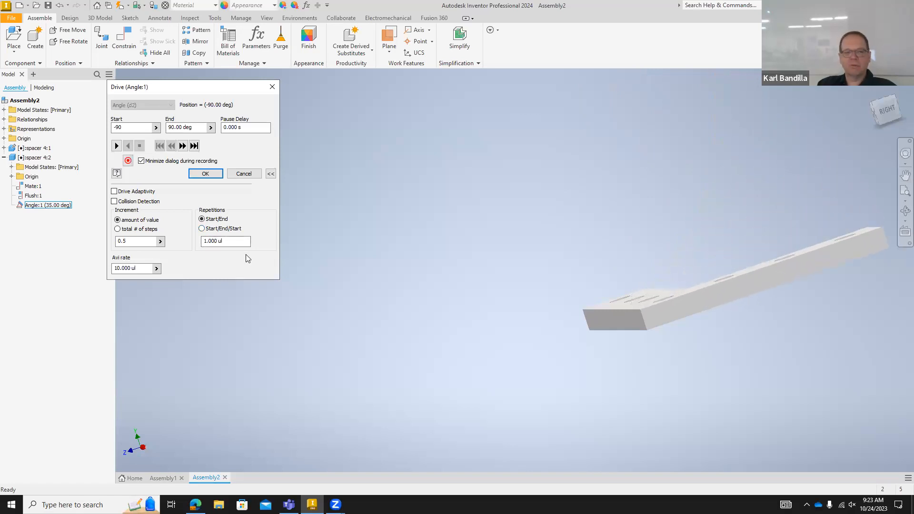
# - Set the angle drive to 2-degree increments and 4 Start/End/Start repetitions, play it forward and in reverse, and accept the drive
pyautogui.moveTo(228, 242); pyautogui.dragTo(192, 238)
pyautogui.write('4')
pyautogui.doubleClick(126, 241)
pyautogui.write('2')
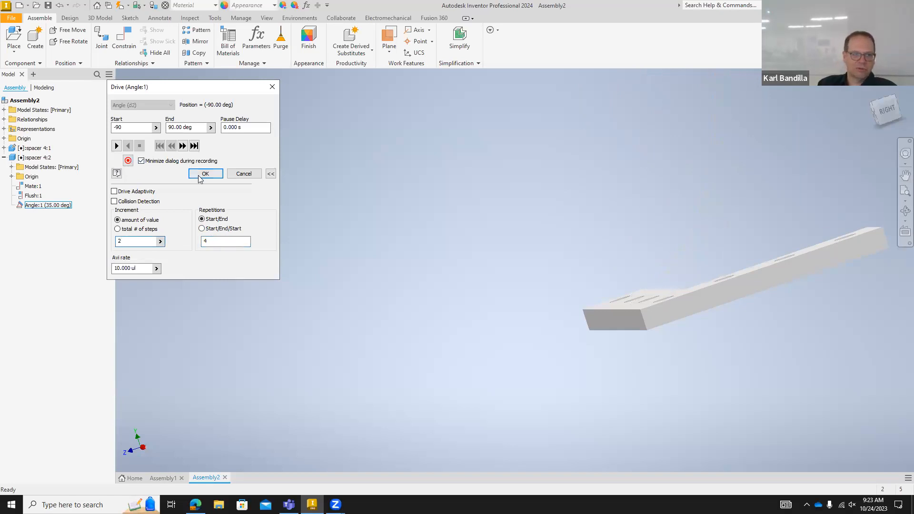
pyautogui.click(115, 146)
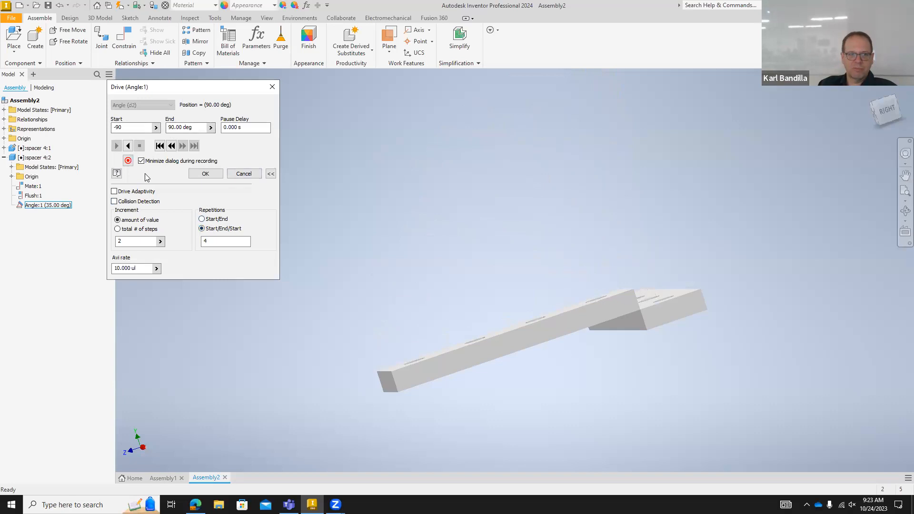
pyautogui.click(127, 145)
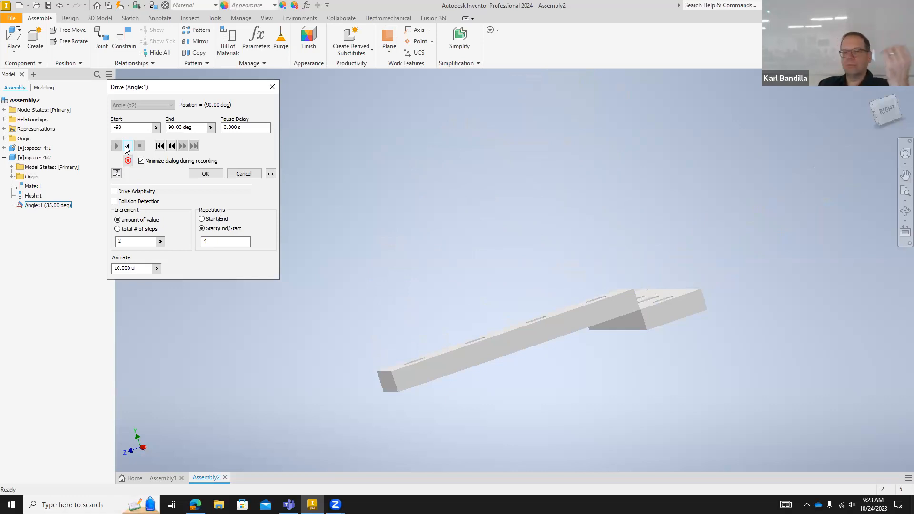
pyautogui.click(204, 174)
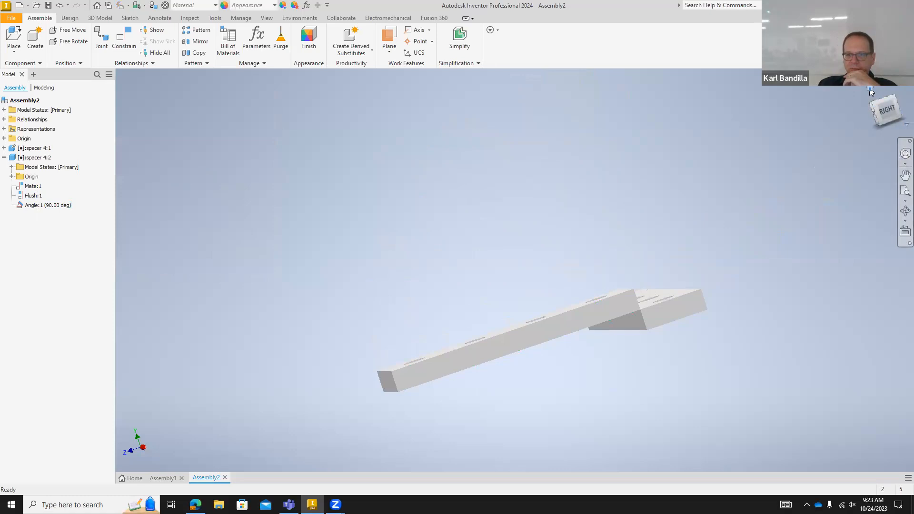
# - Show the spacers in an isometric view and set the edge mate constraint's offset to 10 mm
pyautogui.click(869, 89)
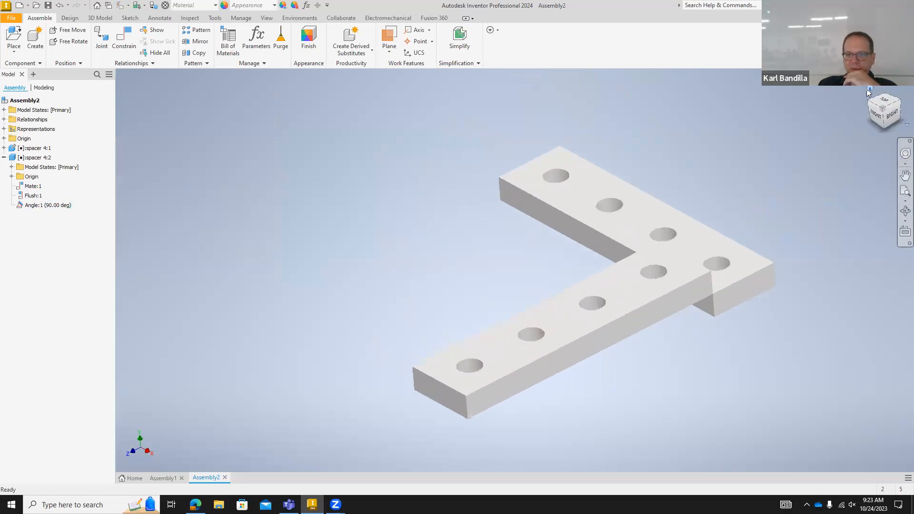
pyautogui.rightClick(32, 186)
pyautogui.click(70, 227)
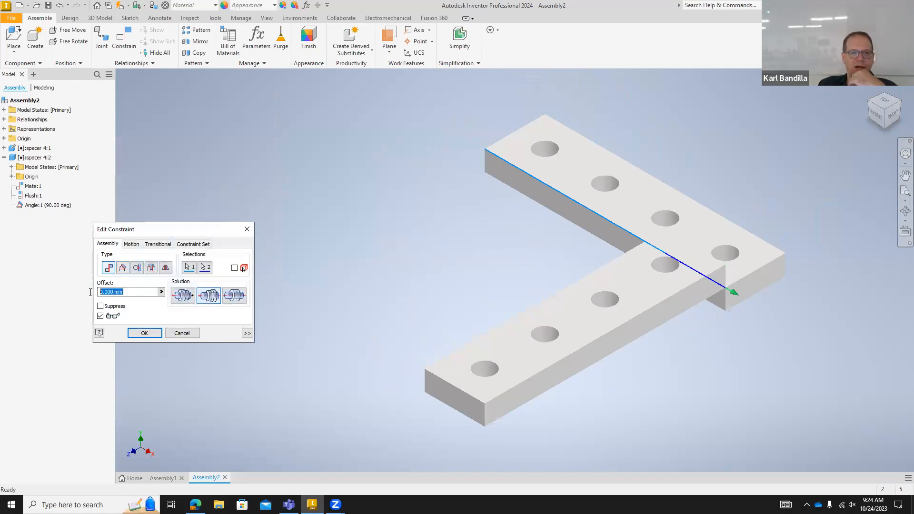
pyautogui.write('10')
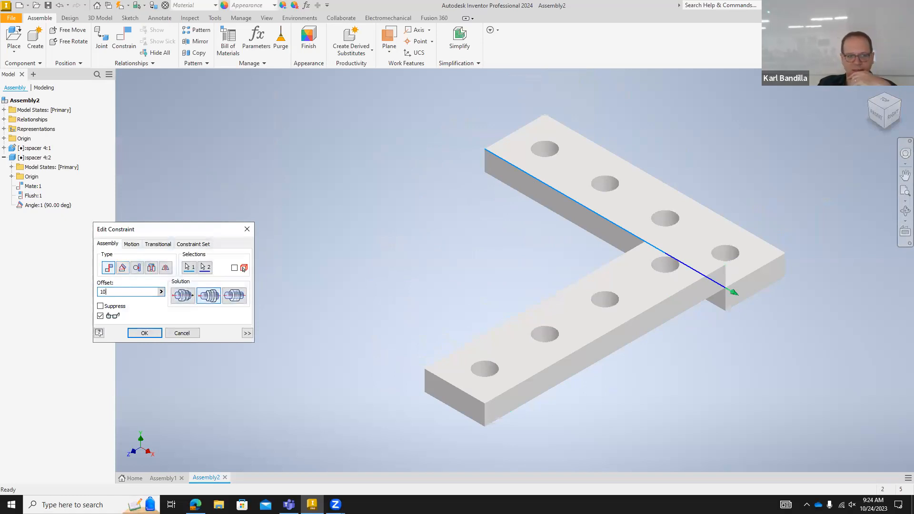
pyautogui.click(145, 333)
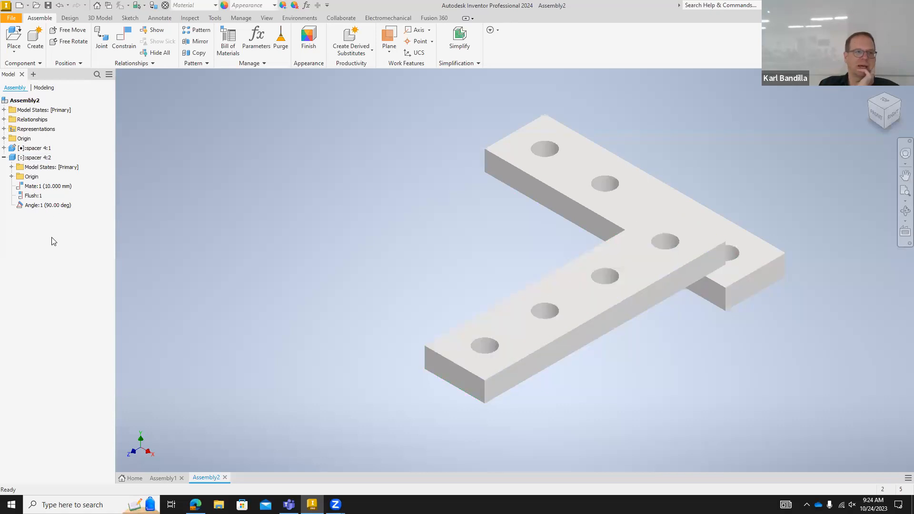
# - Drive the mate constraint from a start of 0 to 20 mm, playing the motion forward and in reverse twice
pyautogui.rightClick(48, 186)
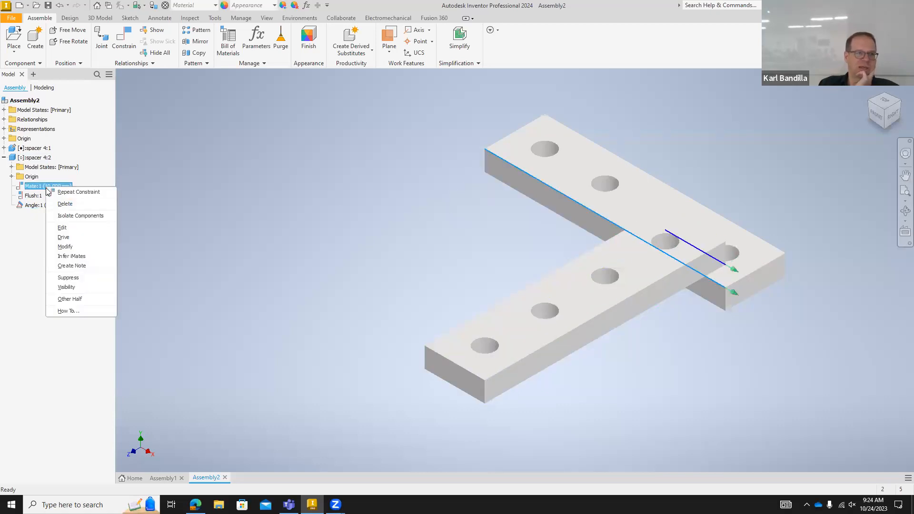
pyautogui.click(71, 237)
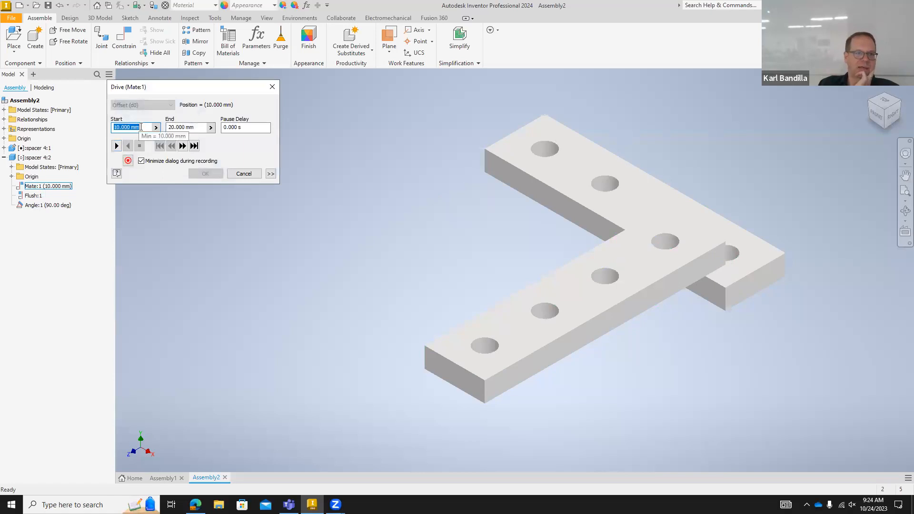
pyautogui.write('0')
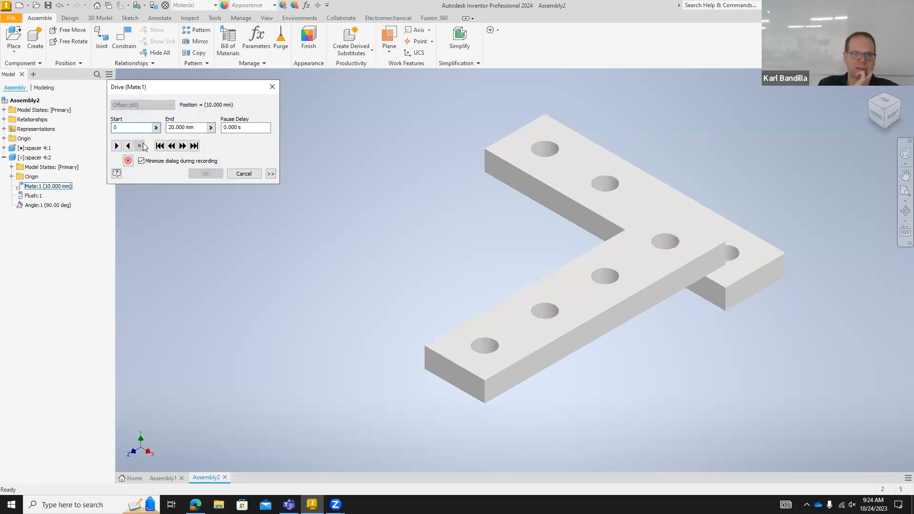
pyautogui.click(117, 146)
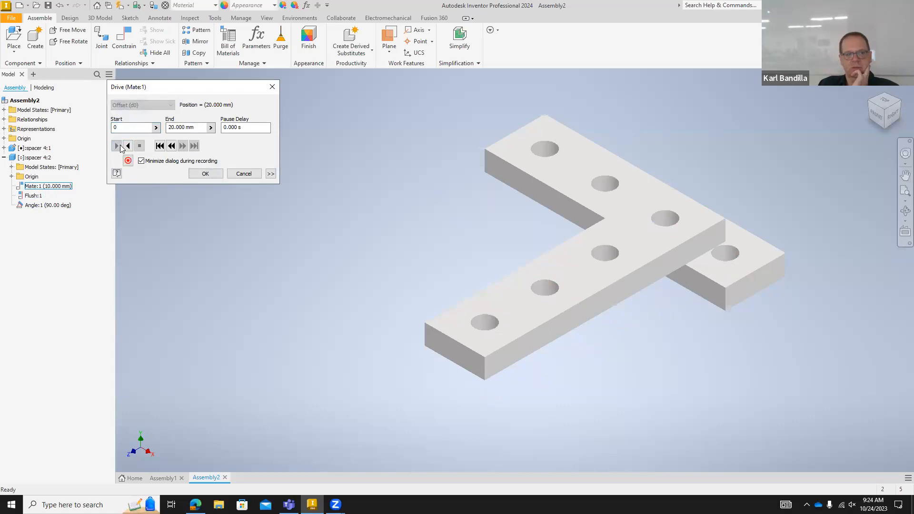
pyautogui.click(128, 146)
pyautogui.click(118, 146)
pyautogui.click(127, 146)
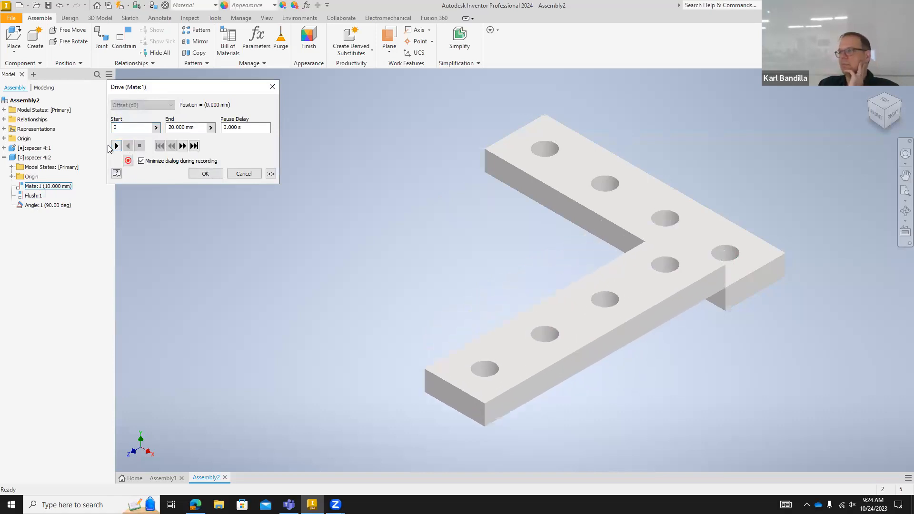
# - Play the mate drive with 4 Start/End/Start repetitions and cancel the drive
pyautogui.click(270, 173)
pyautogui.click(226, 243)
pyautogui.write('4')
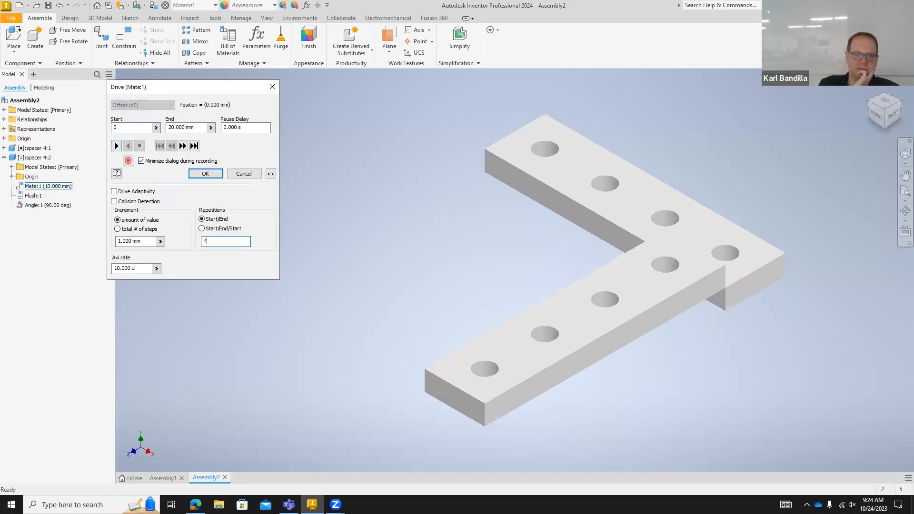
pyautogui.click(202, 229)
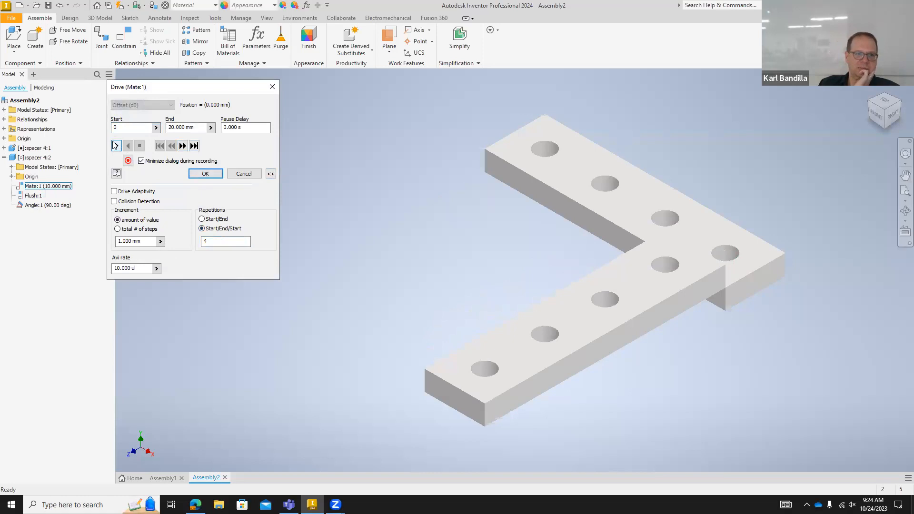
pyautogui.click(116, 146)
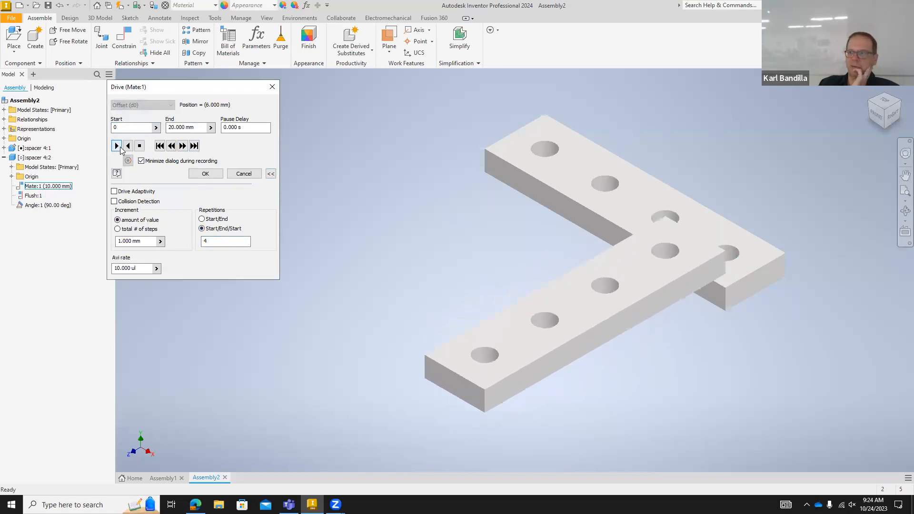
pyautogui.click(241, 174)
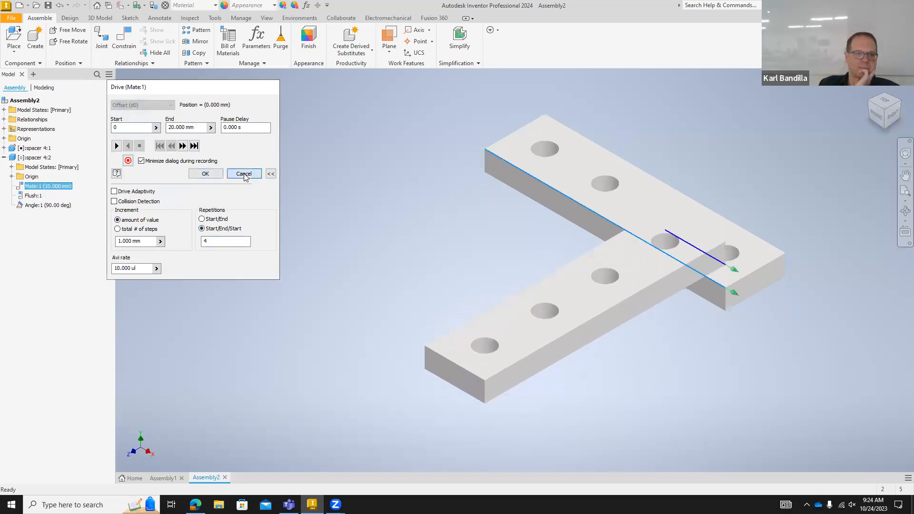
# - Drive the flush constraint to an end of 20 mm, play it forward and in reverse, and cancel the drive
pyautogui.rightClick(35, 198)
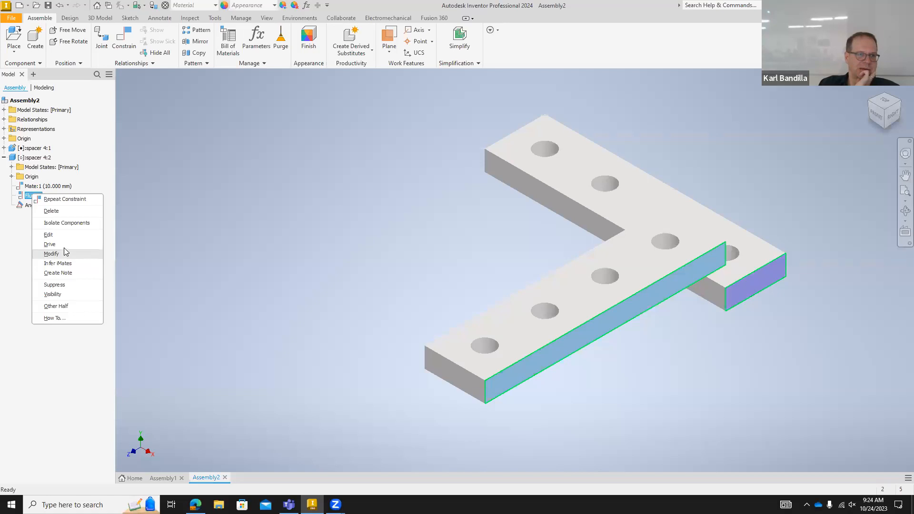
pyautogui.click(61, 244)
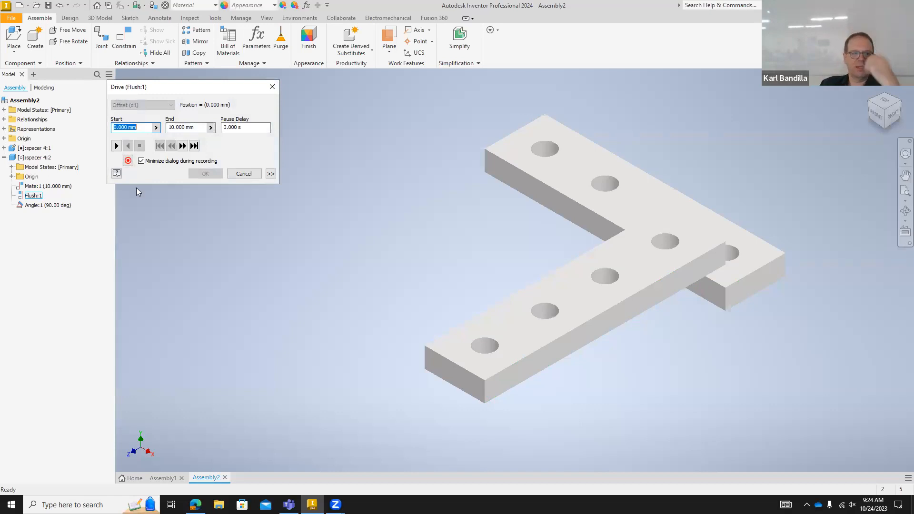
pyautogui.moveTo(196, 128); pyautogui.dragTo(158, 130)
pyautogui.write('20')
pyautogui.click(116, 146)
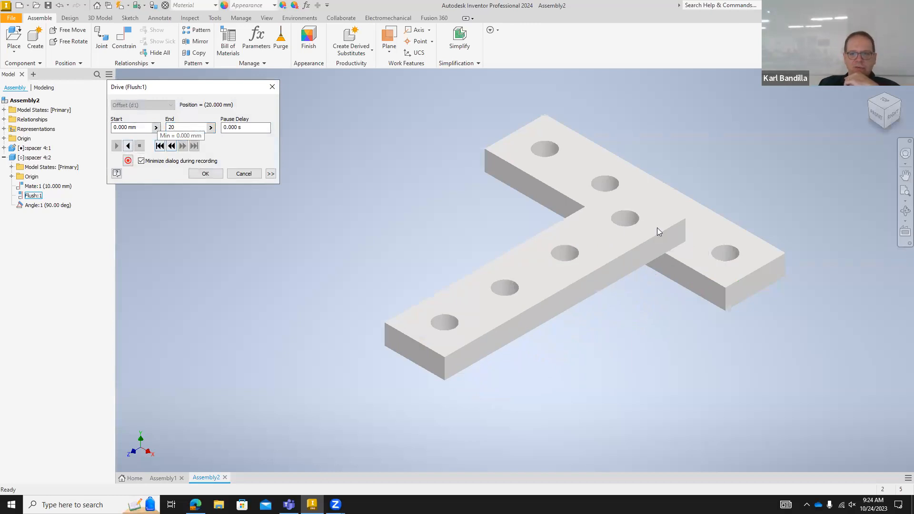
pyautogui.click(128, 146)
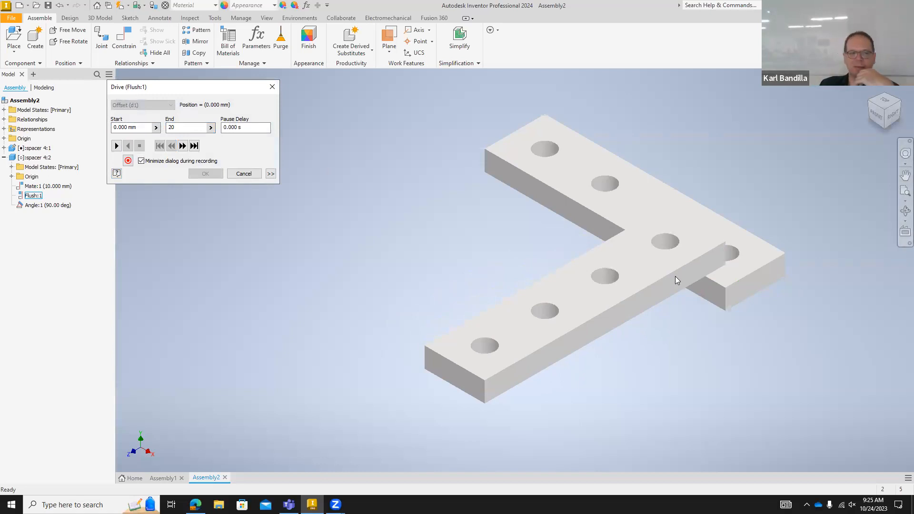
pyautogui.click(60, 187)
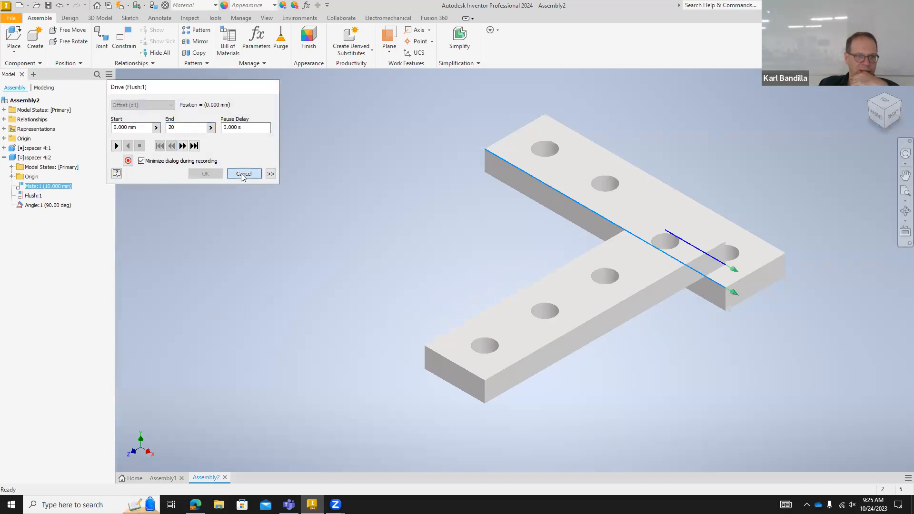
pyautogui.click(243, 174)
# - Set the mate constraint's offset to 0
pyautogui.doubleClick(65, 190)
pyautogui.write('0')
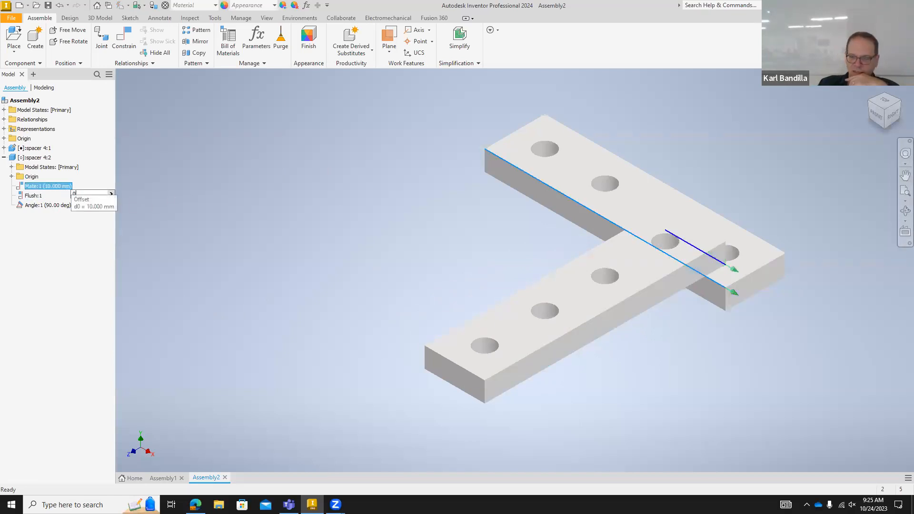
pyautogui.press('Return')
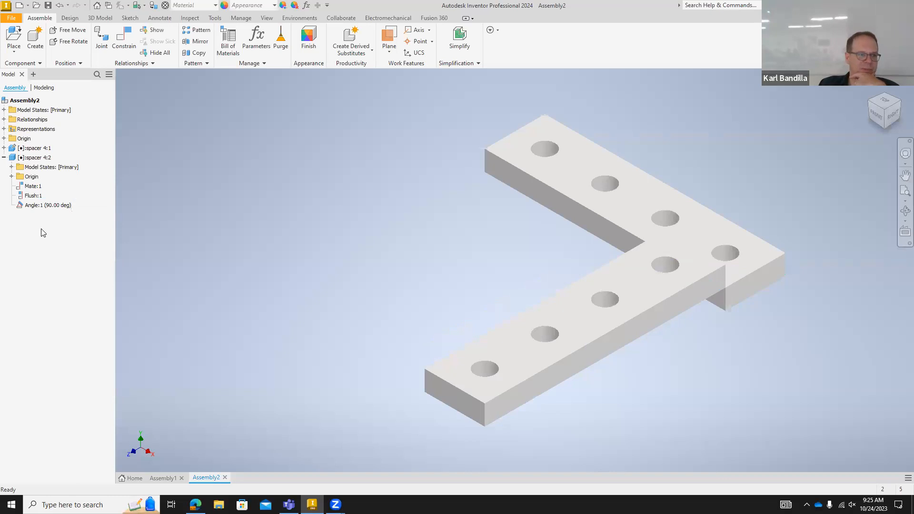
# - Set up a recording of the angle constraint's drive as WMV file constraint in the assembly 2 folder, using BroadBand (250Kbps) and 640 x 480
pyautogui.click(43, 210)
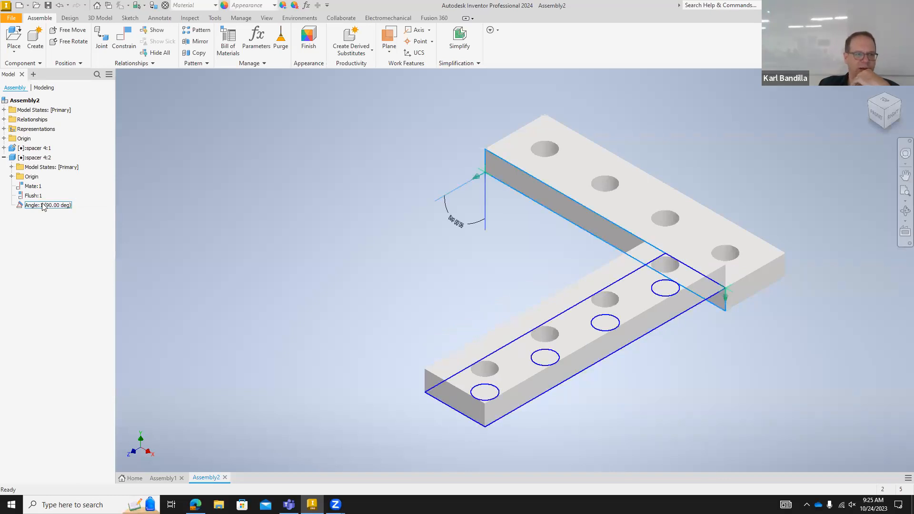
pyautogui.rightClick(43, 206)
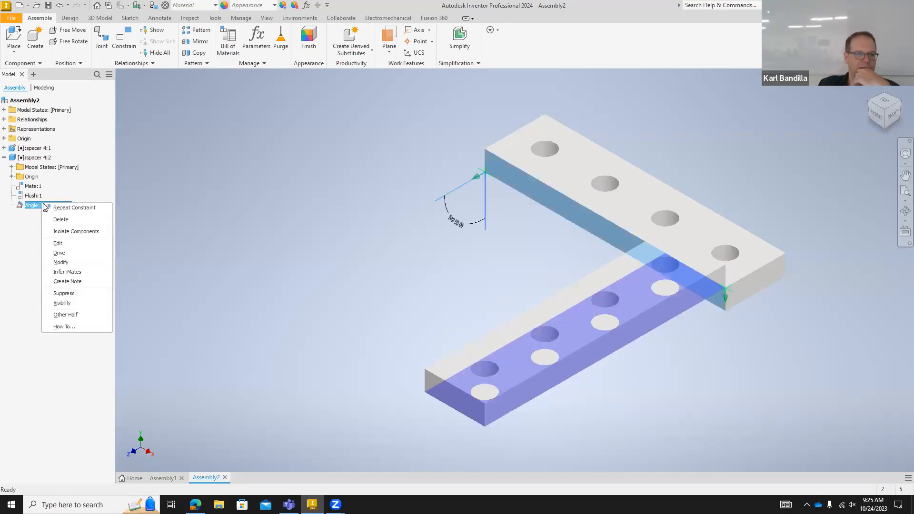
pyautogui.click(66, 254)
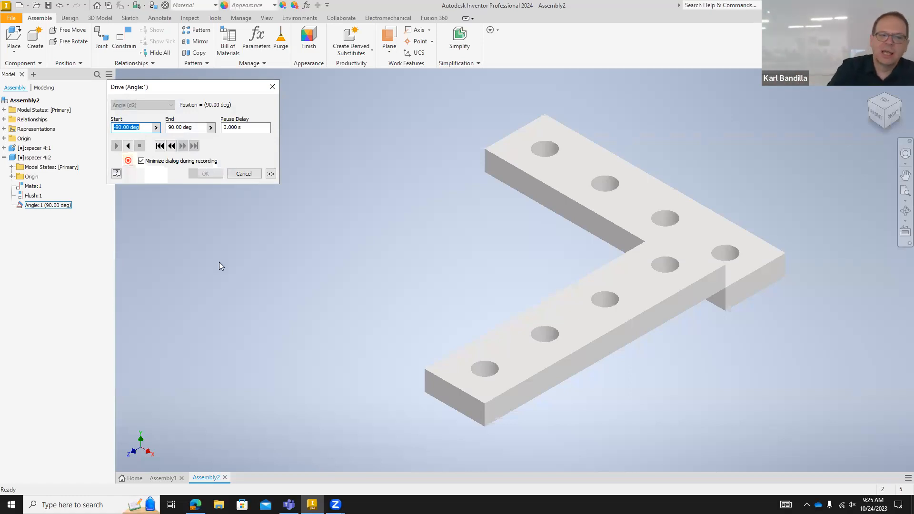
pyautogui.click(129, 162)
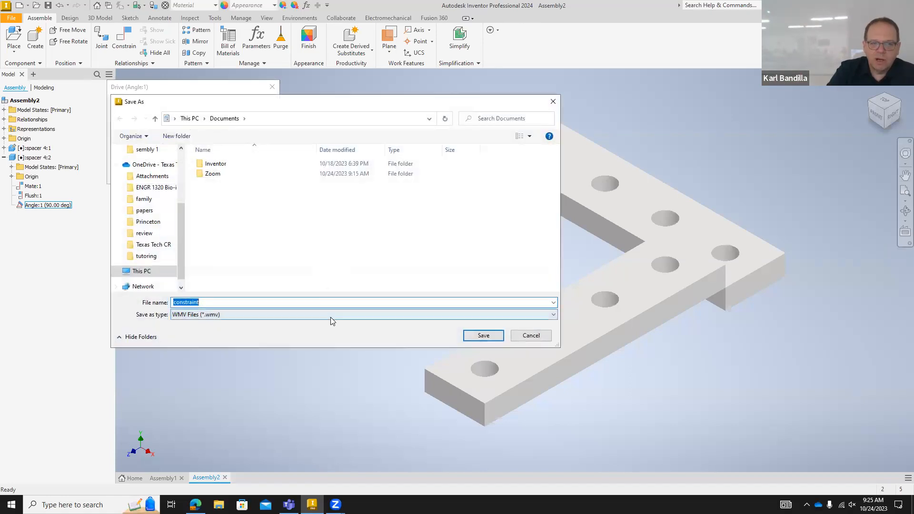
pyautogui.moveTo(183, 265); pyautogui.dragTo(185, 154)
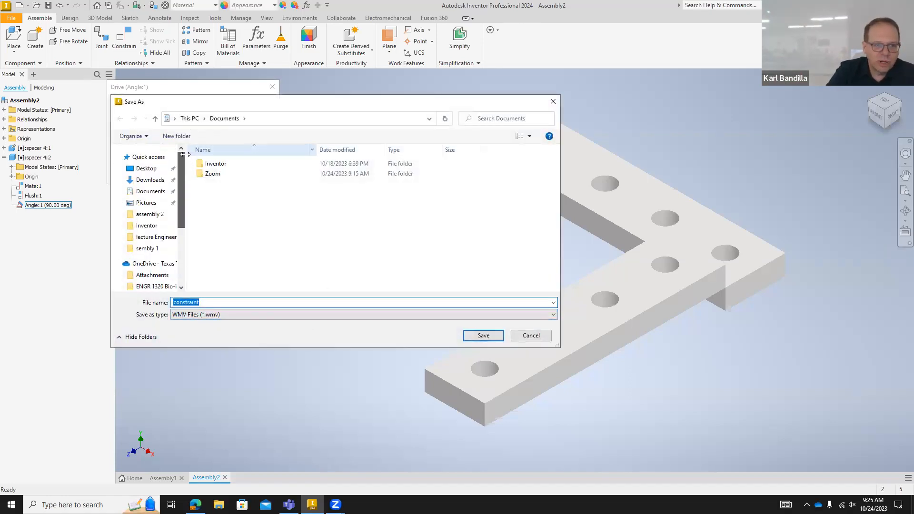
pyautogui.click(156, 217)
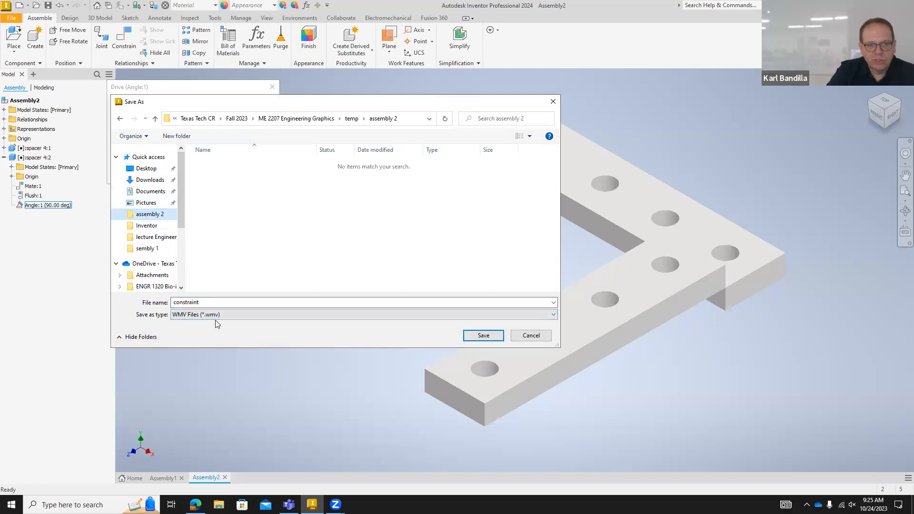
pyautogui.click(238, 315)
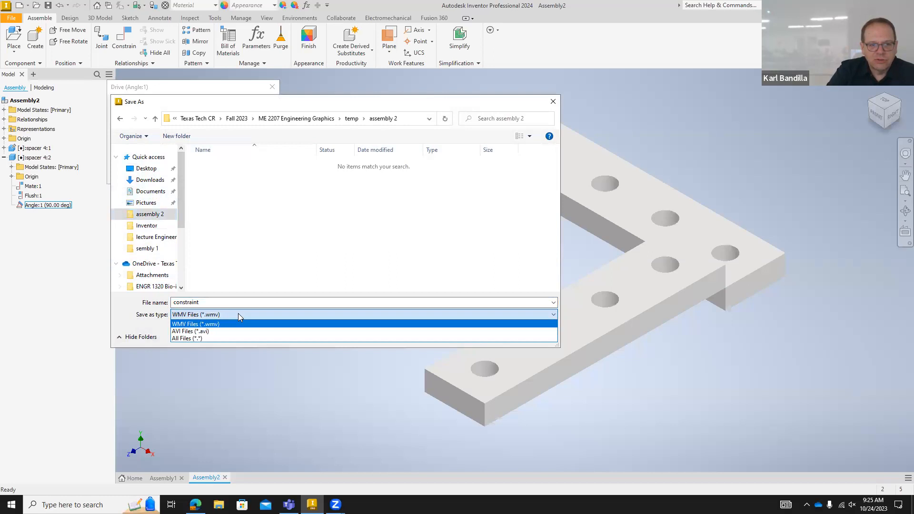
pyautogui.click(237, 314)
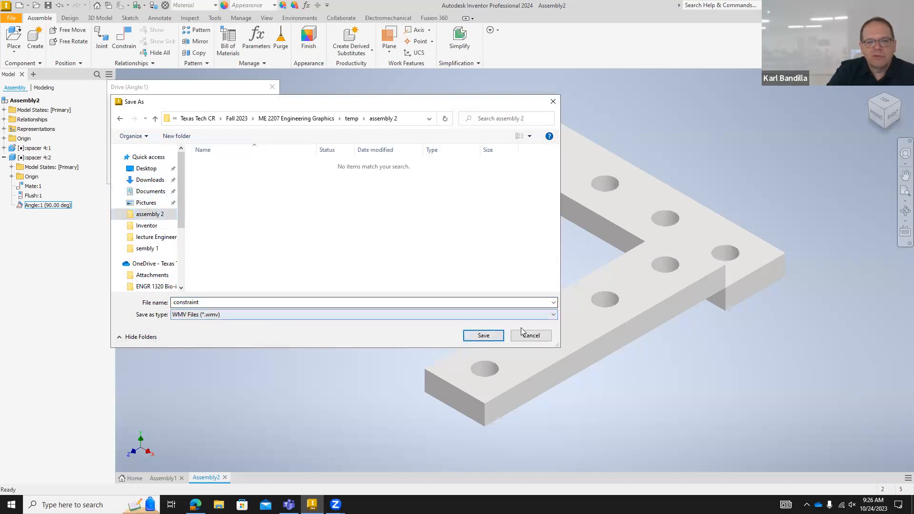
pyautogui.click(492, 336)
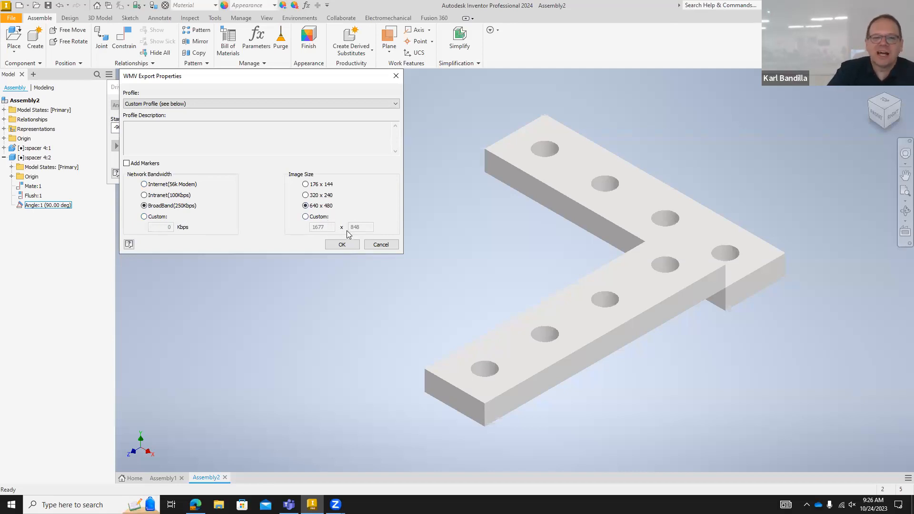
pyautogui.click(342, 245)
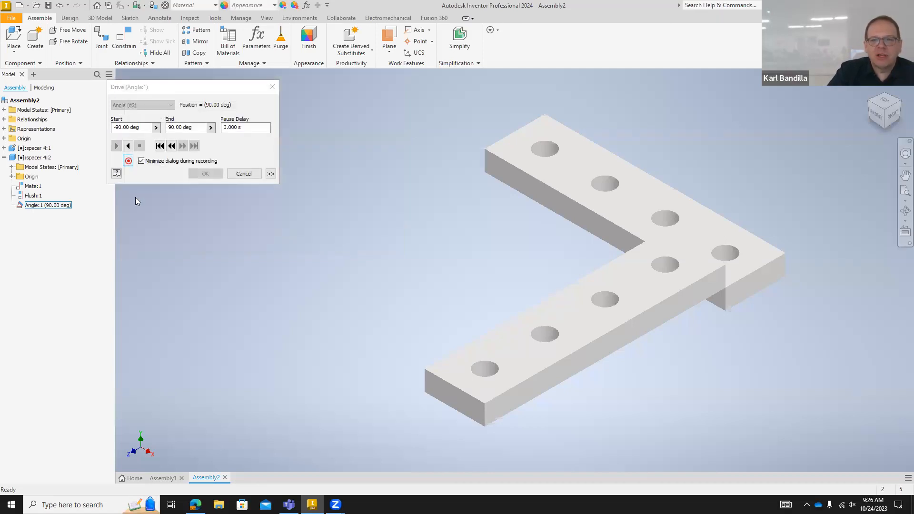
# - Record the angle drive playing in reverse while turning the assembly to another isometric view, and cancel the drive
pyautogui.click(128, 146)
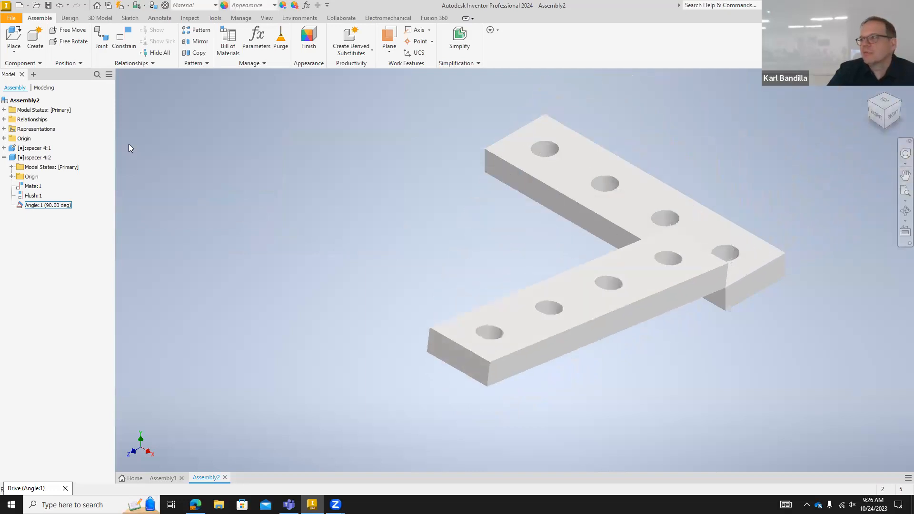
pyautogui.click(870, 100)
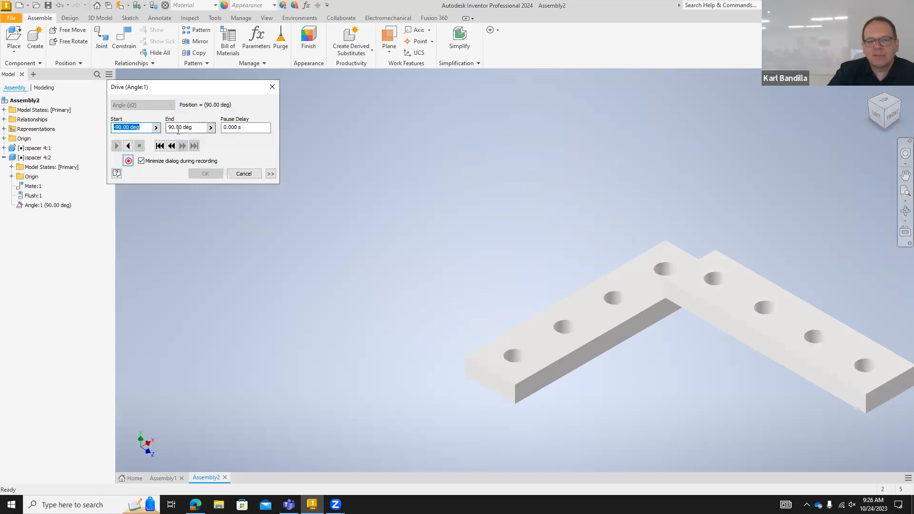
pyautogui.click(244, 173)
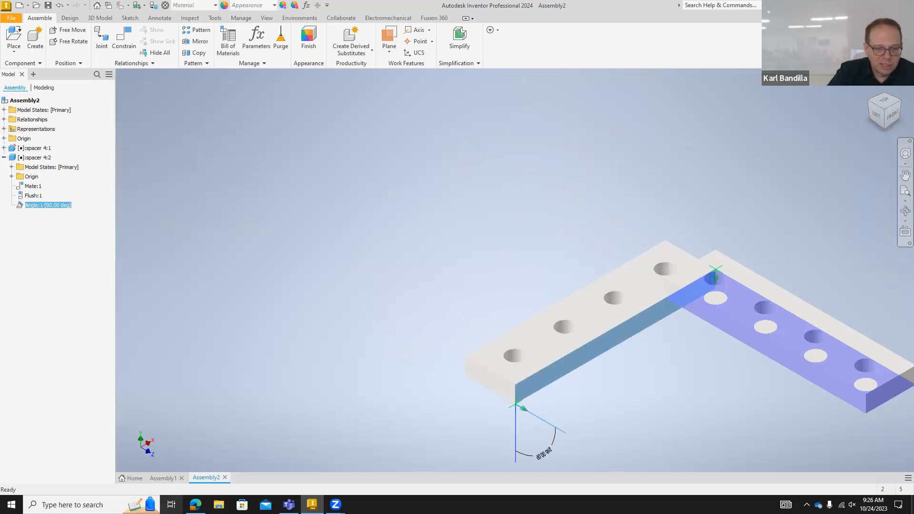
# - Switch to File Explorer, play the constraint WMV video from the assembly 2 folder in Movies & TV, and return to Inventor
pyautogui.click(218, 505)
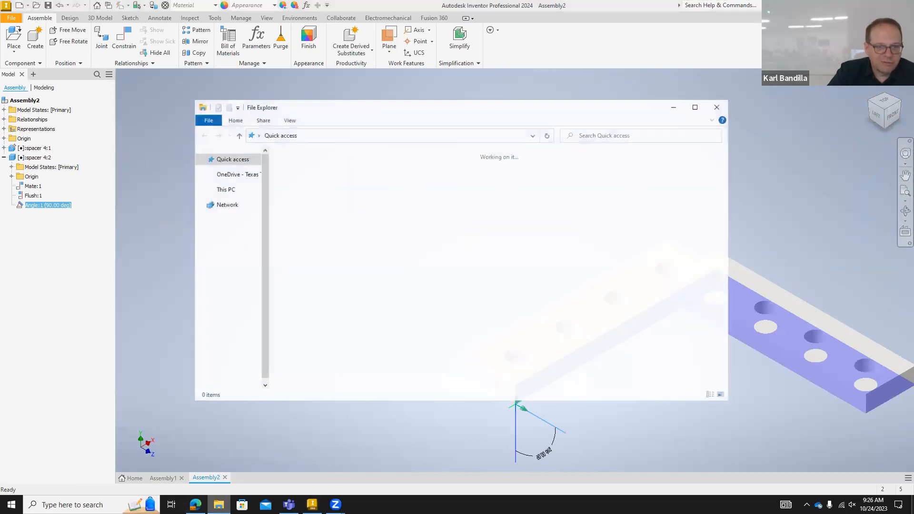
pyautogui.click(232, 216)
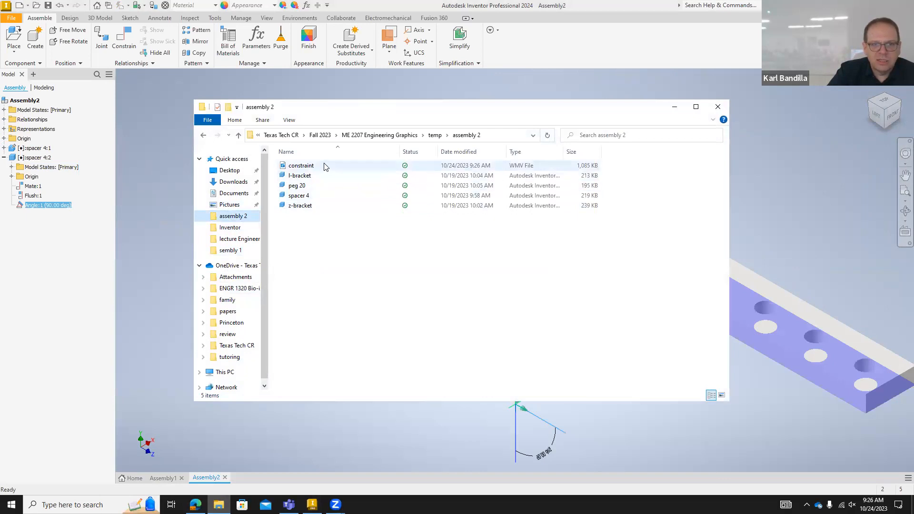
pyautogui.doubleClick(325, 166)
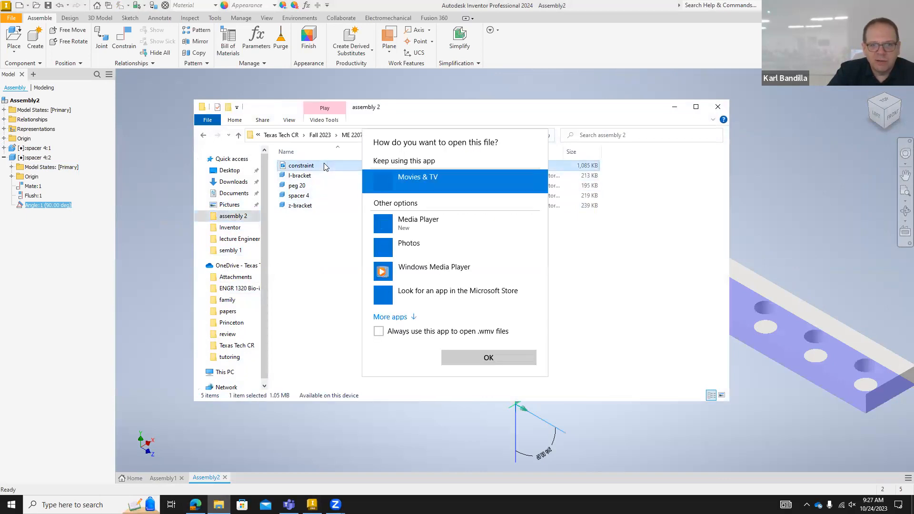
pyautogui.click(490, 358)
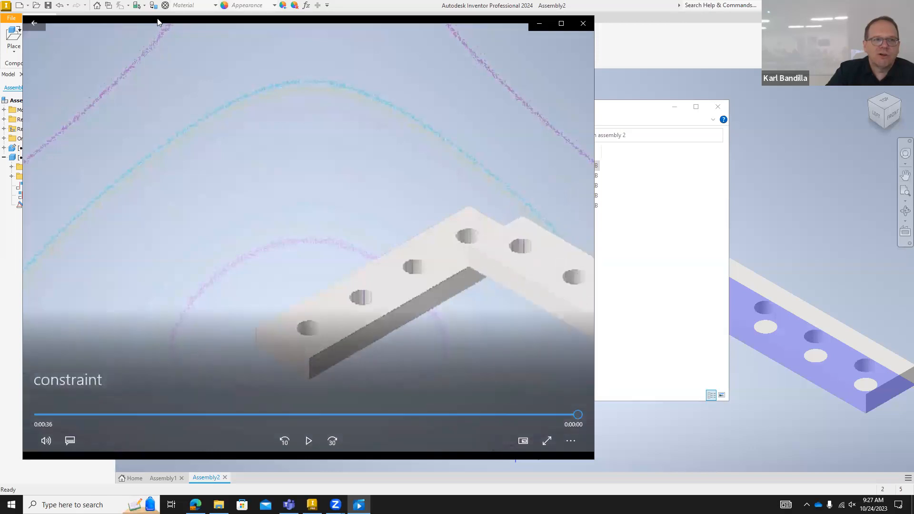
pyautogui.moveTo(156, 26); pyautogui.dragTo(149, 57)
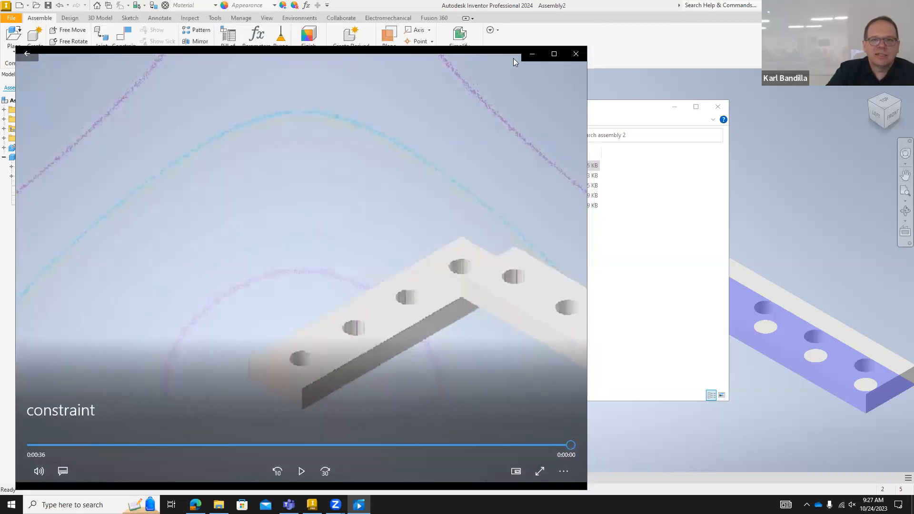
pyautogui.click(574, 55)
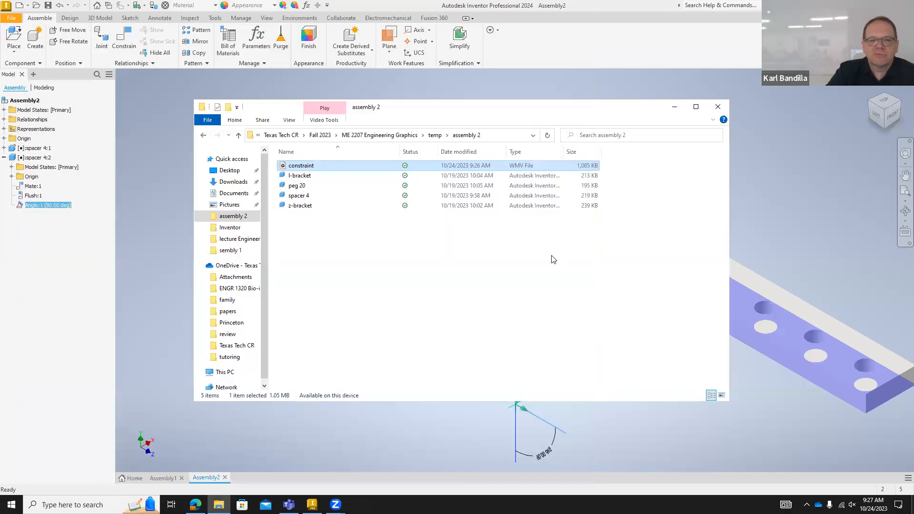
pyautogui.click(47, 432)
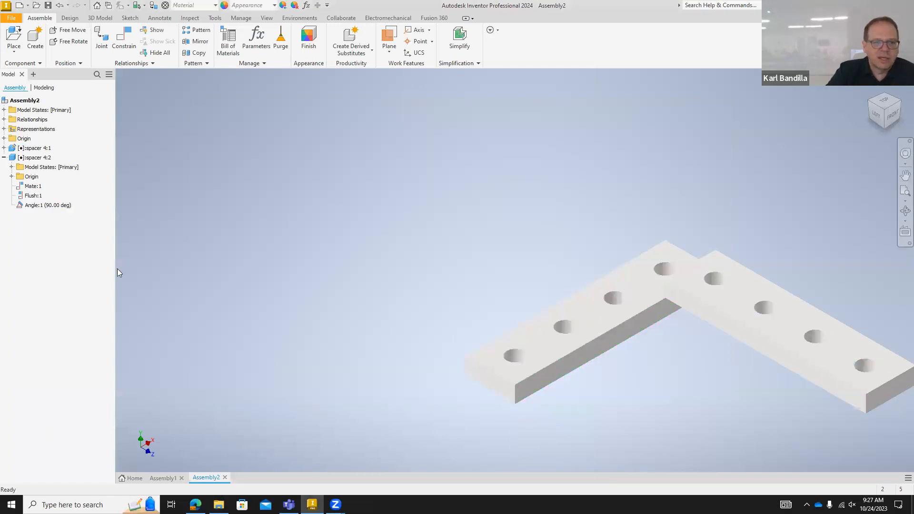
# - Set up a recording of the angle constraint's drive as AVI file constraint in the assembly 2 folder, with Full Frames (Uncompressed) compression
pyautogui.rightClick(71, 208)
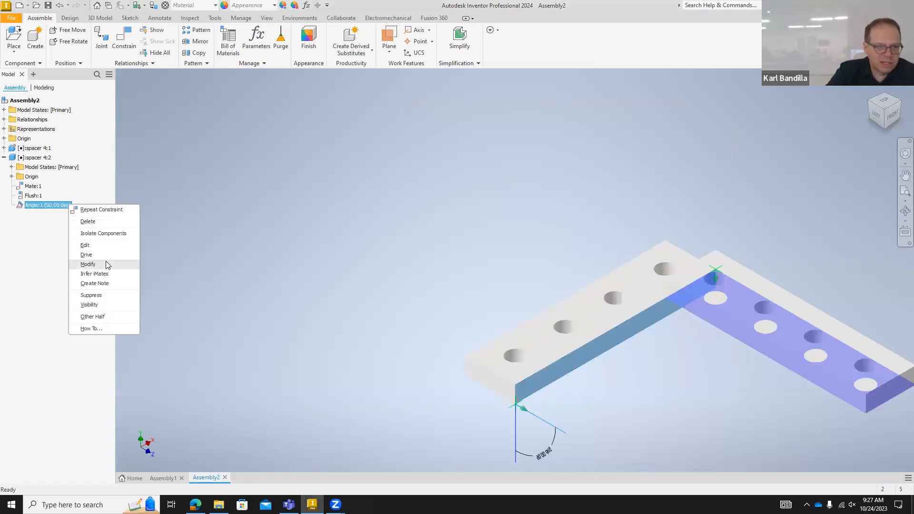
pyautogui.click(86, 254)
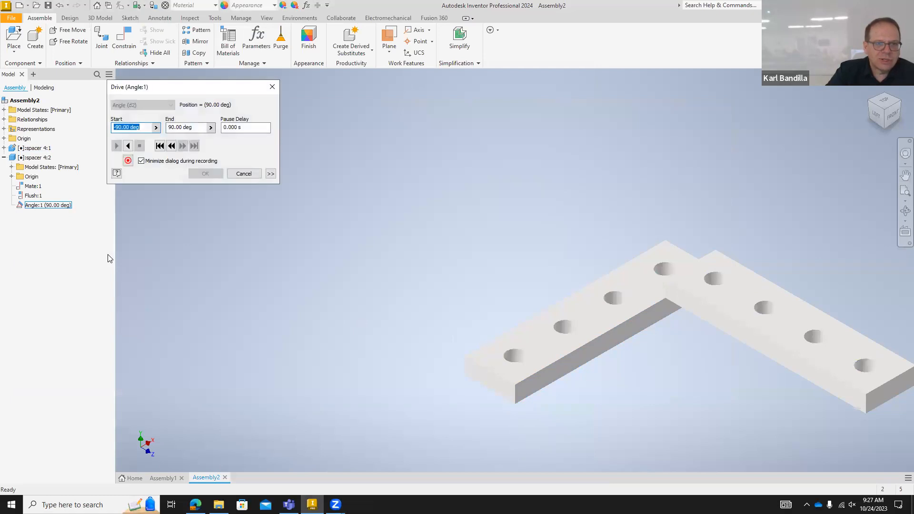
pyautogui.click(128, 161)
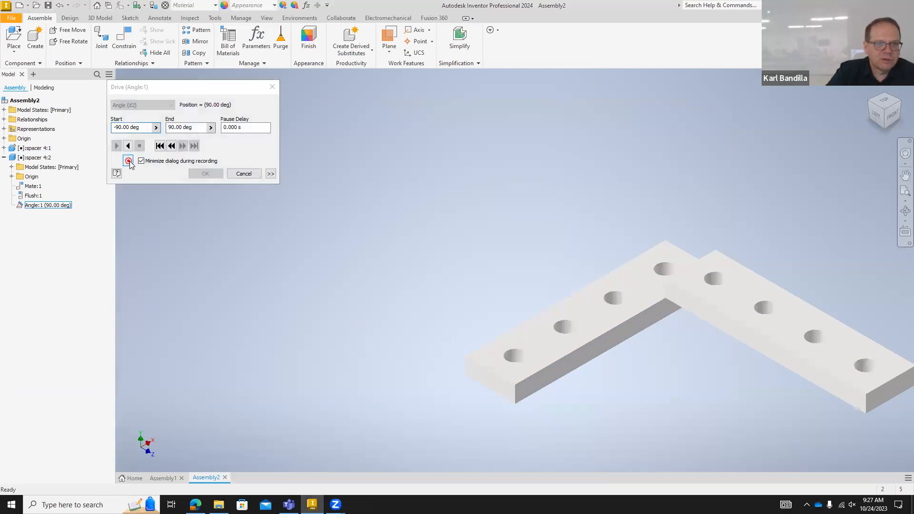
pyautogui.click(238, 314)
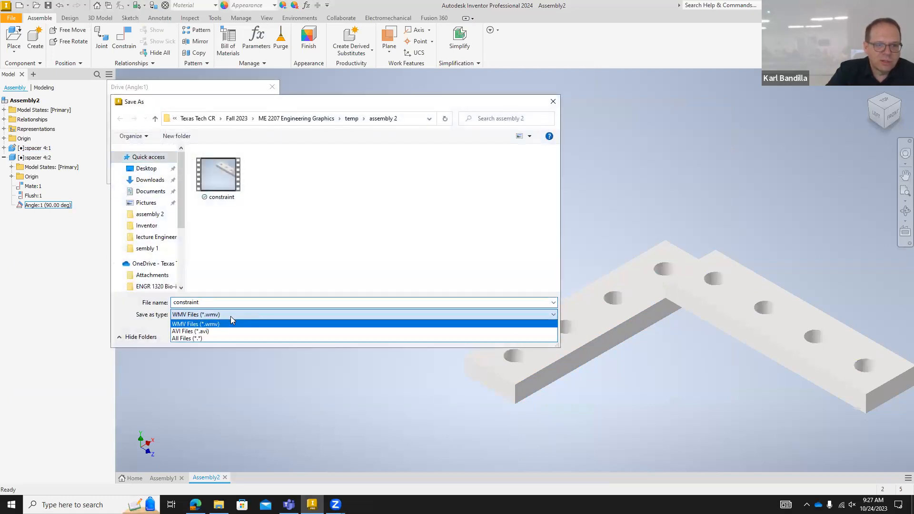
pyautogui.click(259, 326)
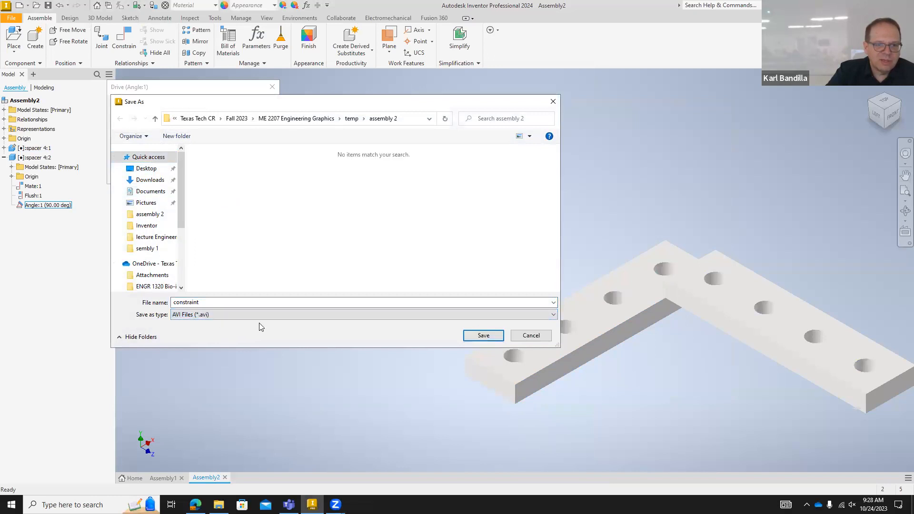
pyautogui.click(483, 336)
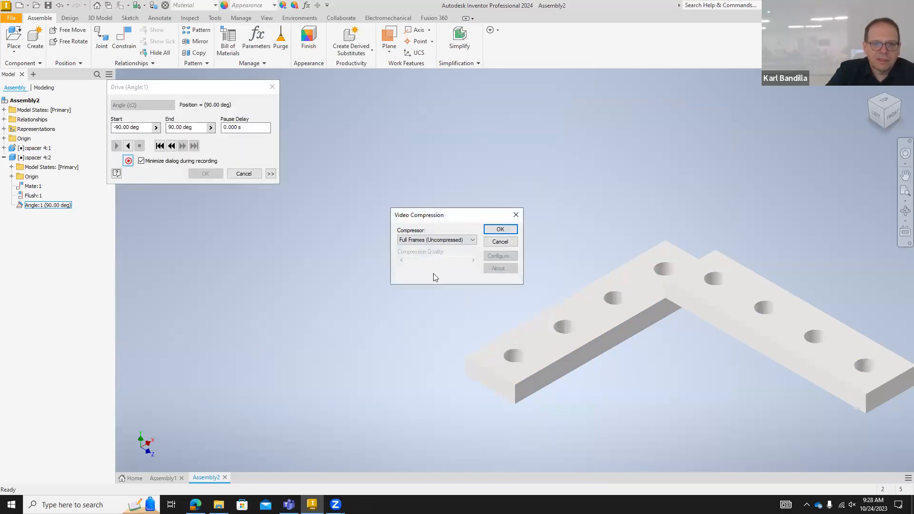
pyautogui.click(473, 240)
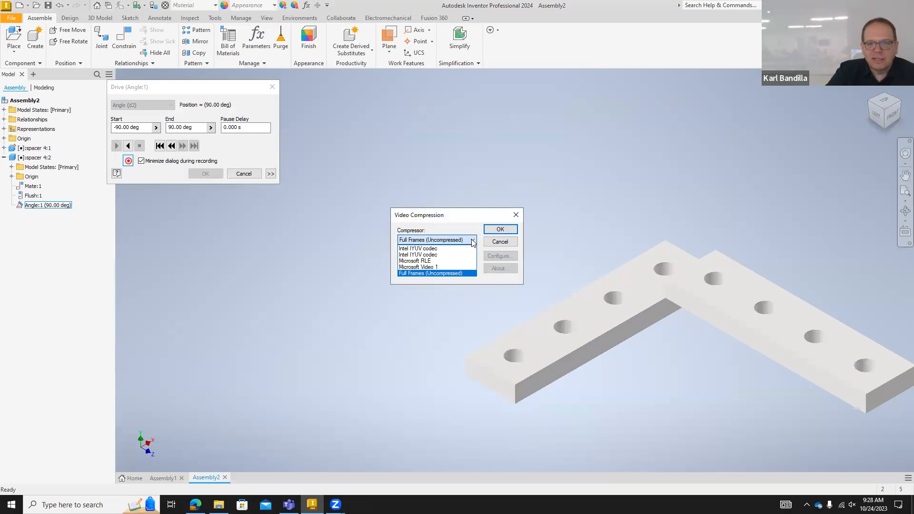
pyautogui.click(455, 273)
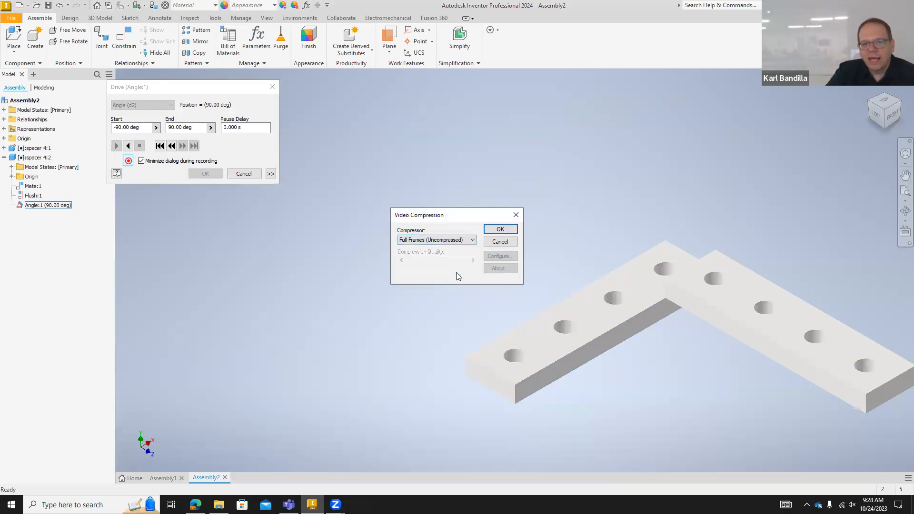
pyautogui.click(501, 230)
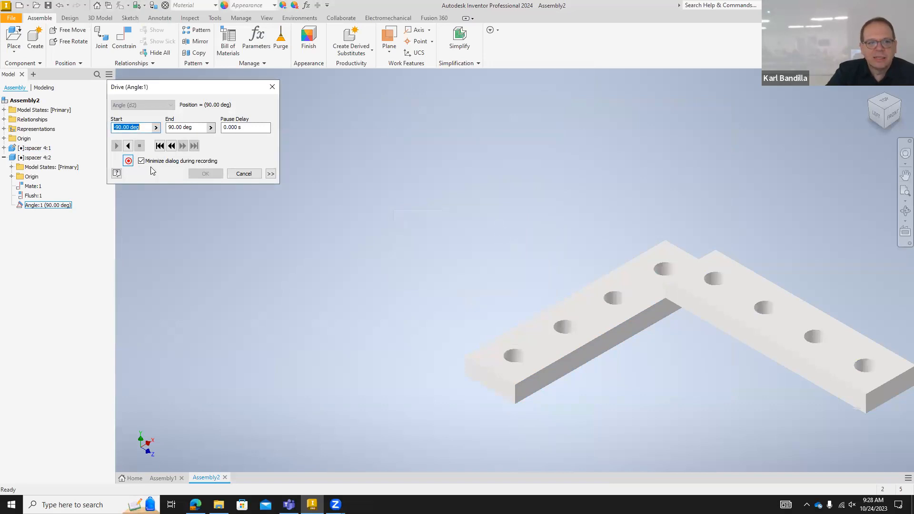
# - Record the reverse angle drive to the AVI file while turning the assembly through several views, and cancel the drive
pyautogui.click(128, 145)
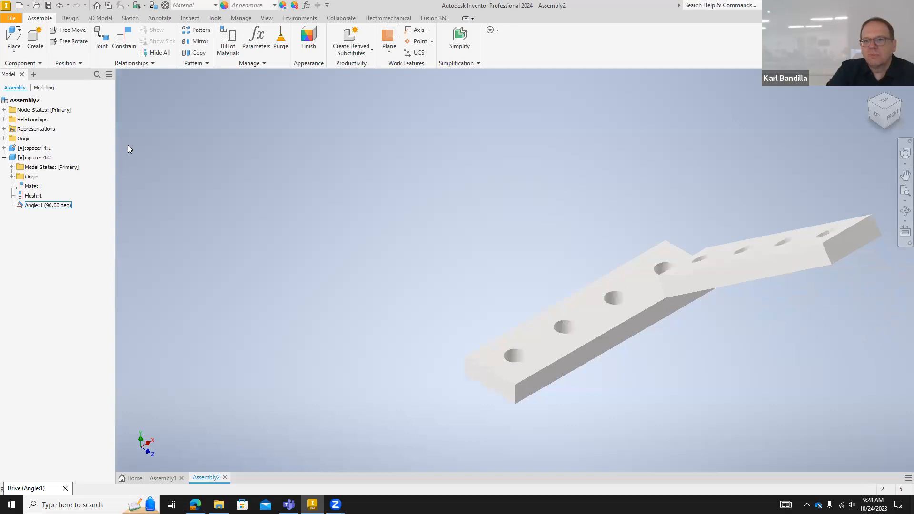
pyautogui.click(870, 119)
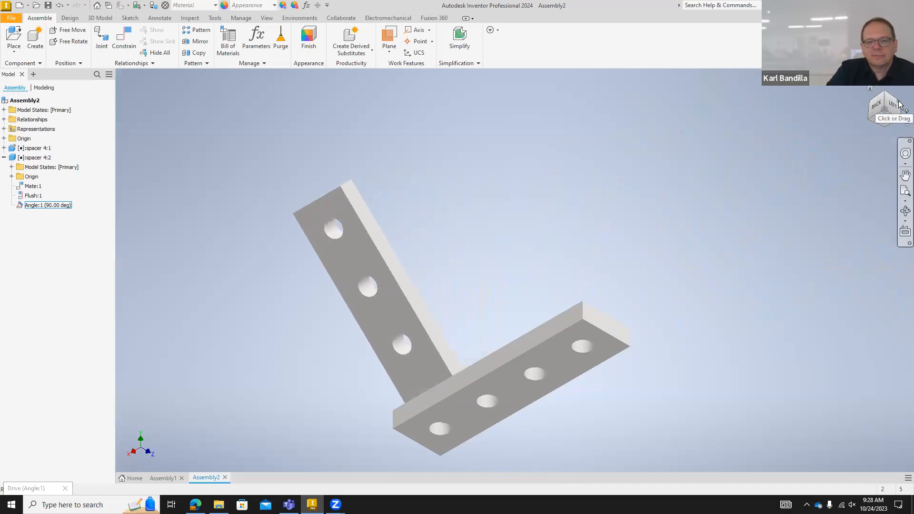
pyautogui.click(870, 91)
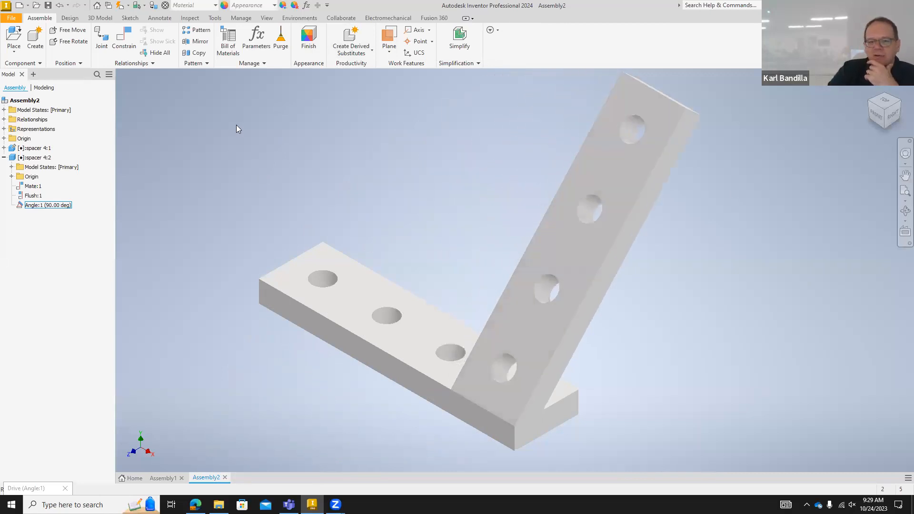
pyautogui.click(891, 114)
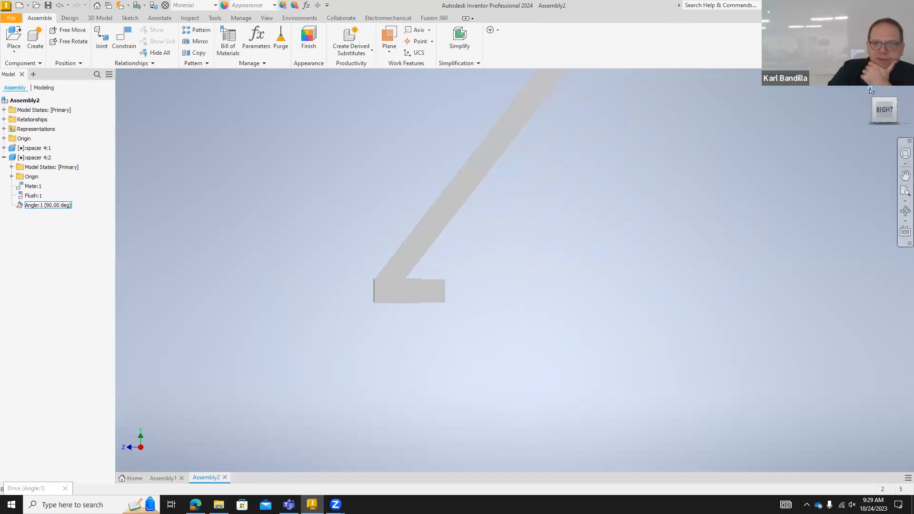
pyautogui.click(870, 91)
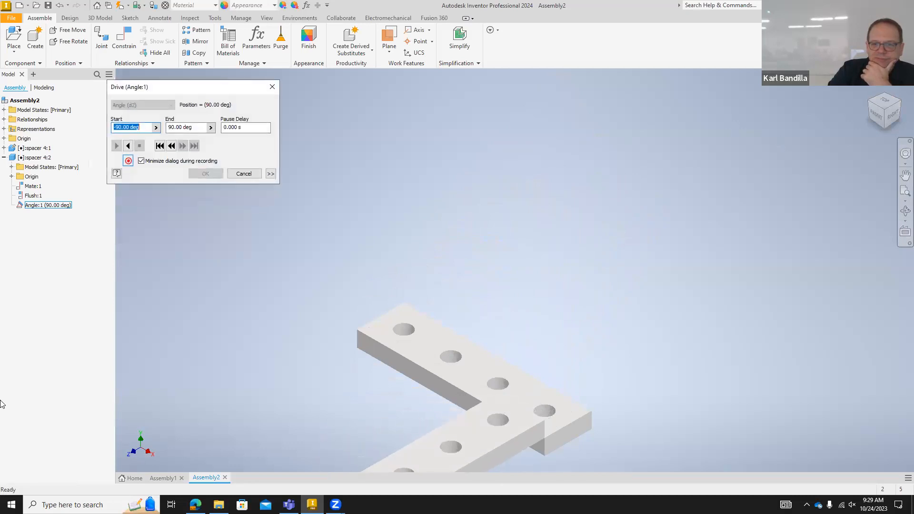
pyautogui.click(241, 174)
# - Switch to File Explorer to compare the sizes of the AVI and WMV recordings in the assembly 2 folder
pyautogui.click(219, 505)
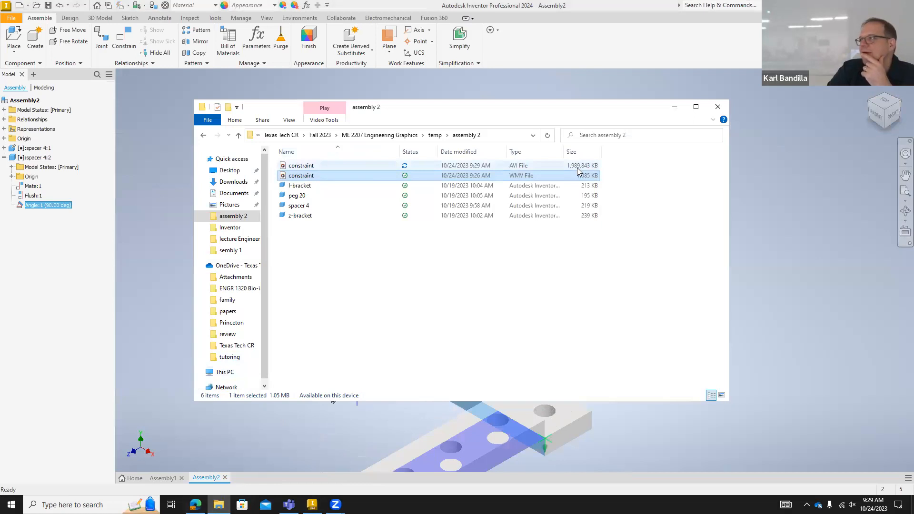
# - Play the constraint AVI recording from the assembly 2 folder, close the player, and return to Inventor
pyautogui.doubleClick(298, 165)
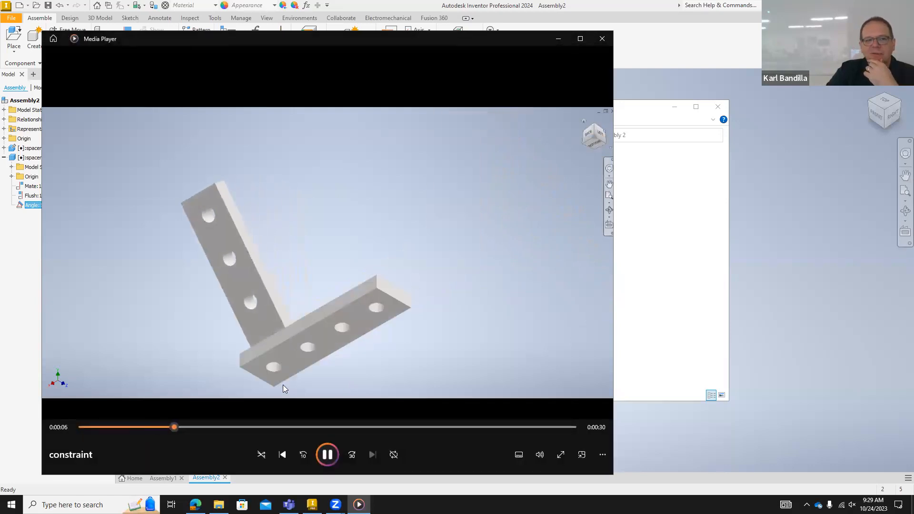
pyautogui.click(605, 41)
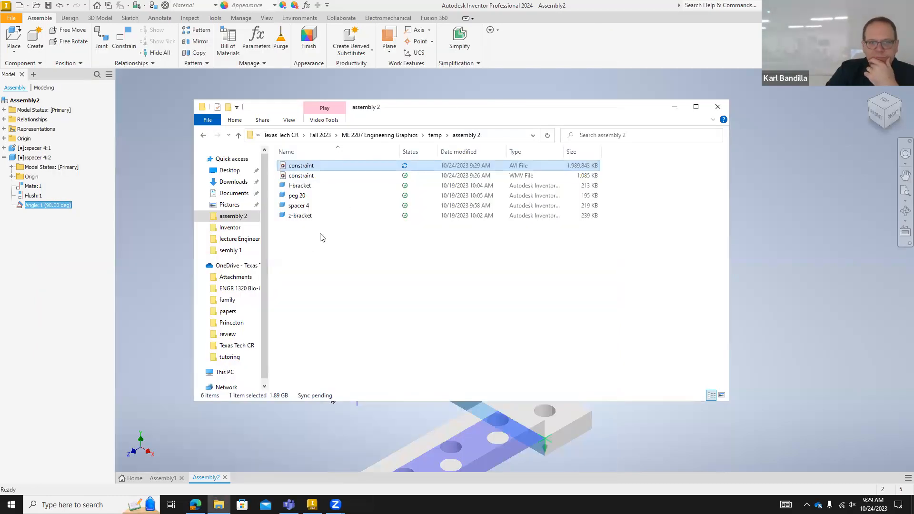
pyautogui.click(535, 17)
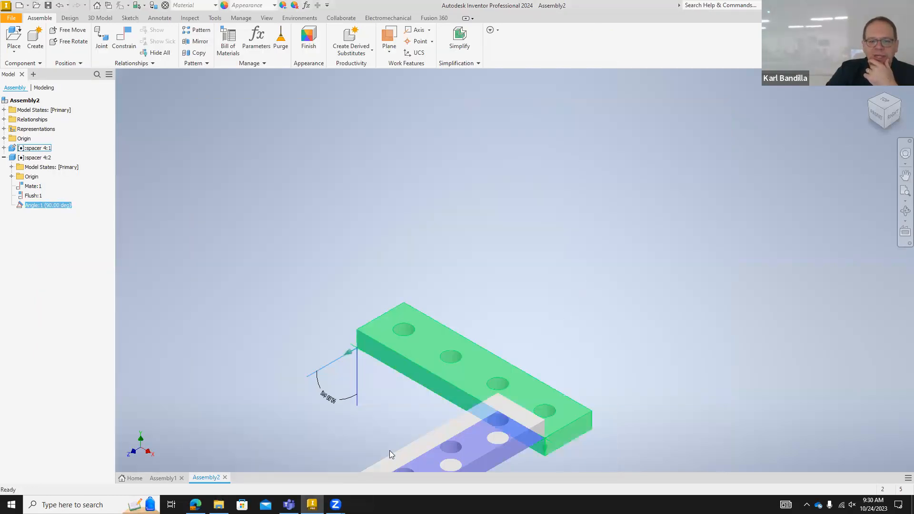
# - Switch to File Explorer, open the lecture 18 constraints A - example presentation from the lecture Engineering Grpahics folder in PowerPoint, and maximize it
pyautogui.click(218, 504)
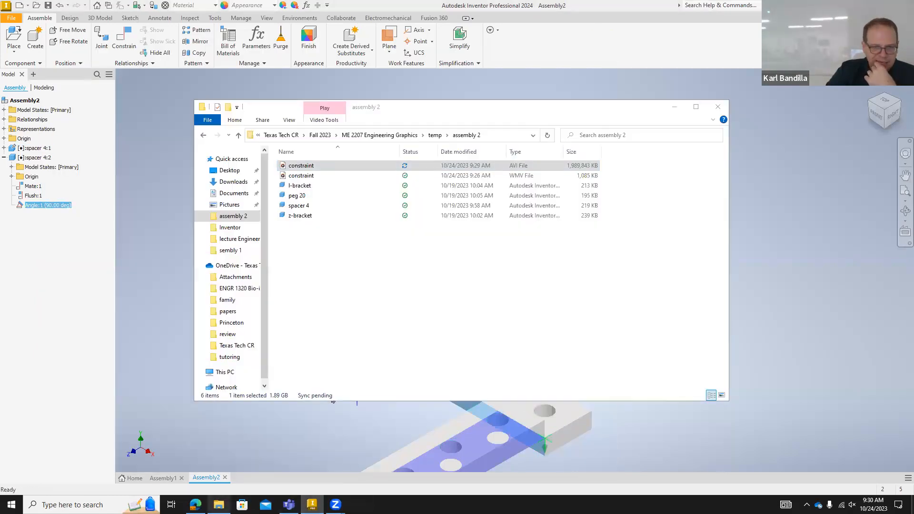
pyautogui.click(239, 135)
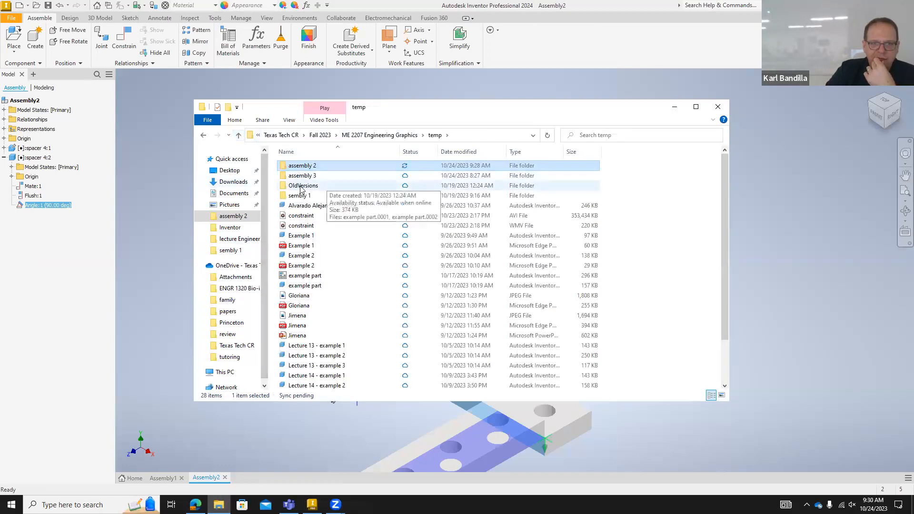
pyautogui.click(238, 135)
pyautogui.doubleClick(340, 196)
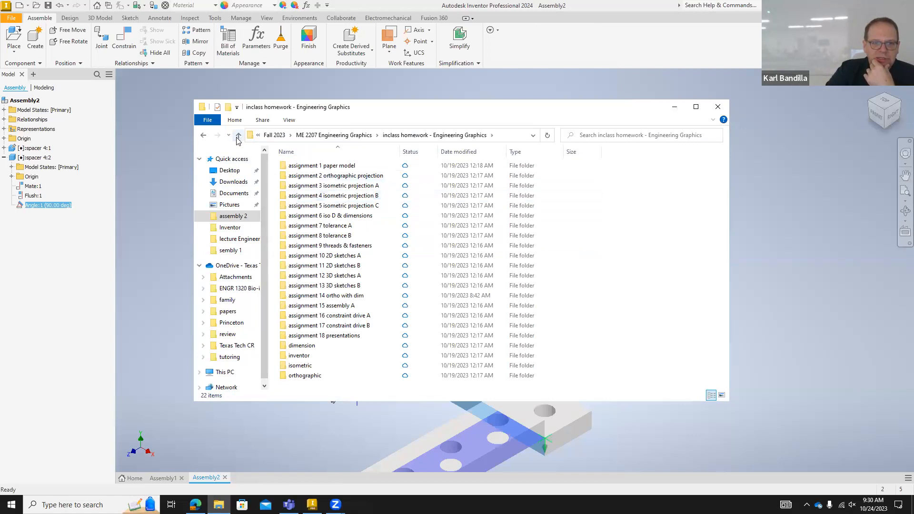
pyautogui.click(238, 135)
pyautogui.doubleClick(333, 205)
pyautogui.scroll(-7, 363, 295)
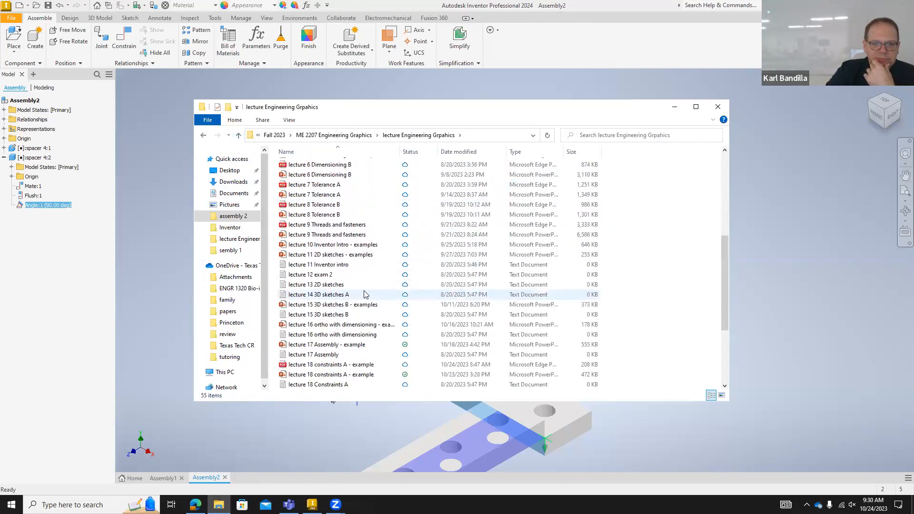
pyautogui.click(337, 375)
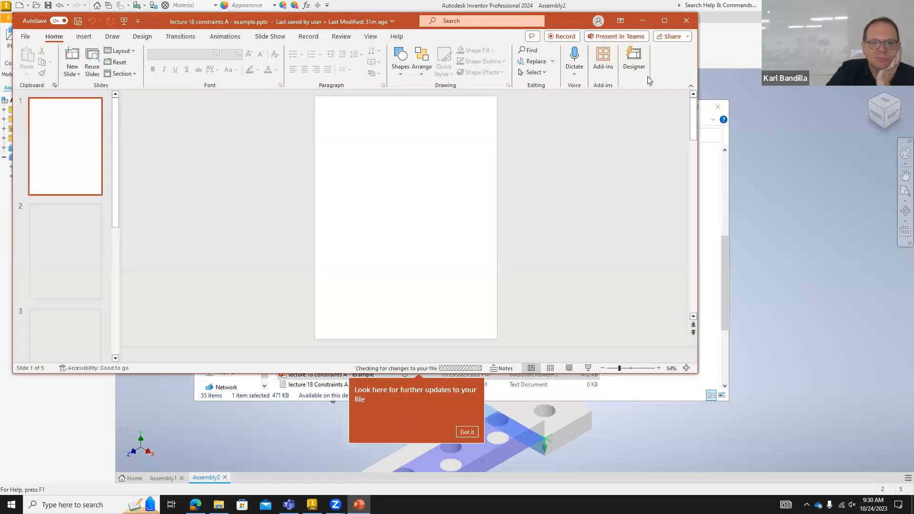
pyautogui.click(665, 22)
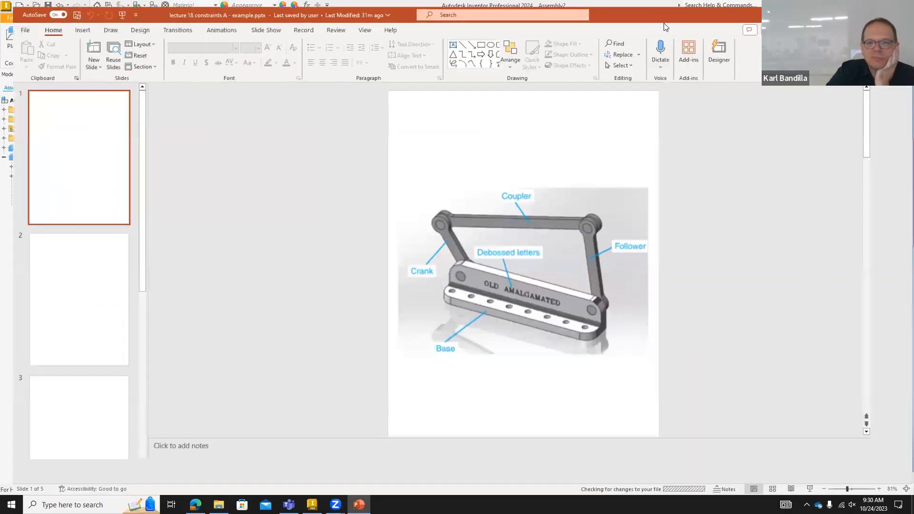
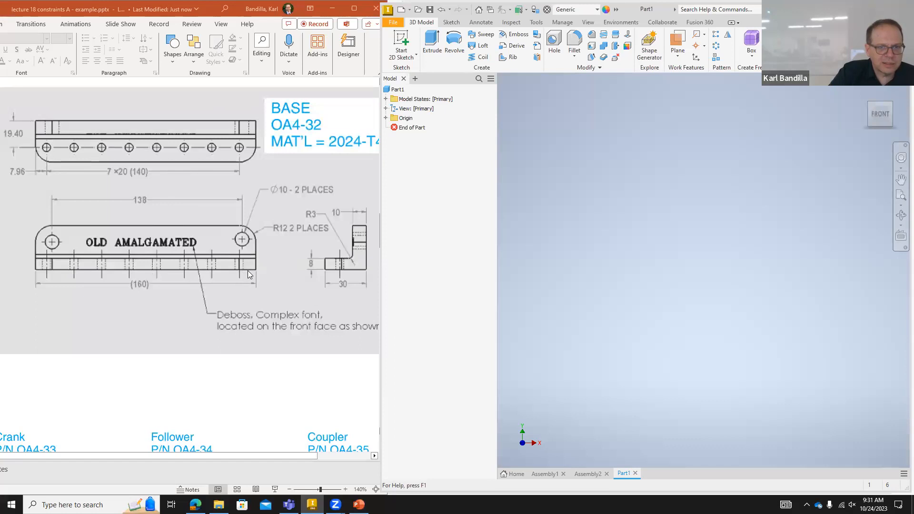
# - In Part1, start a sketch on the top (XZ) plane and draw a 160 by 30 mm rectangle from the origin
pyautogui.click(402, 40)
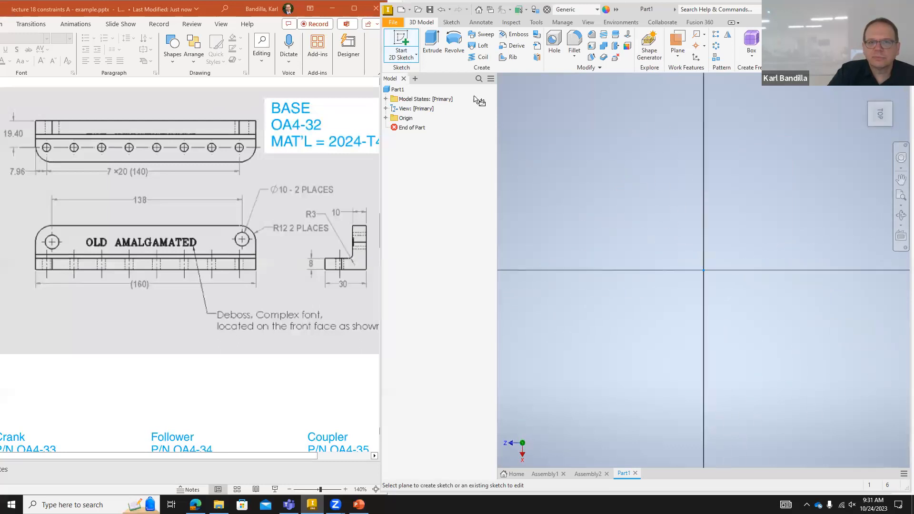
pyautogui.click(510, 45)
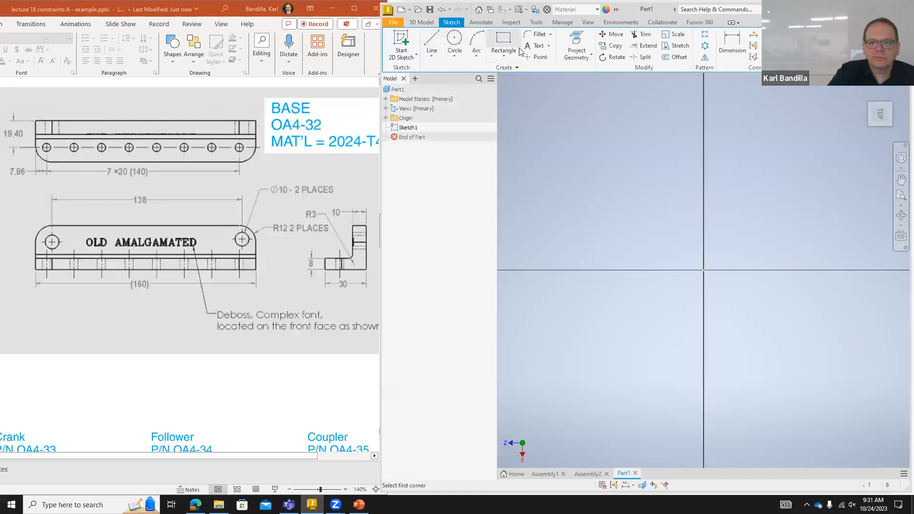
pyautogui.click(704, 271)
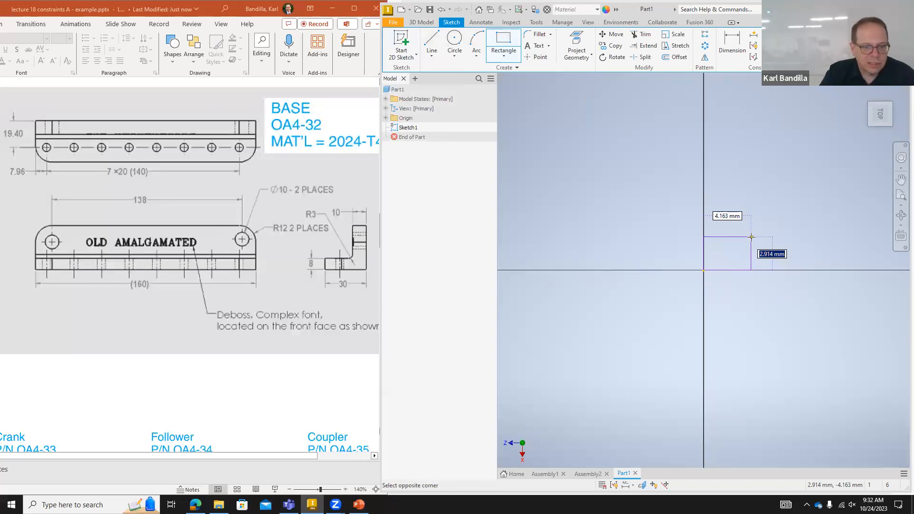
pyautogui.write('1')
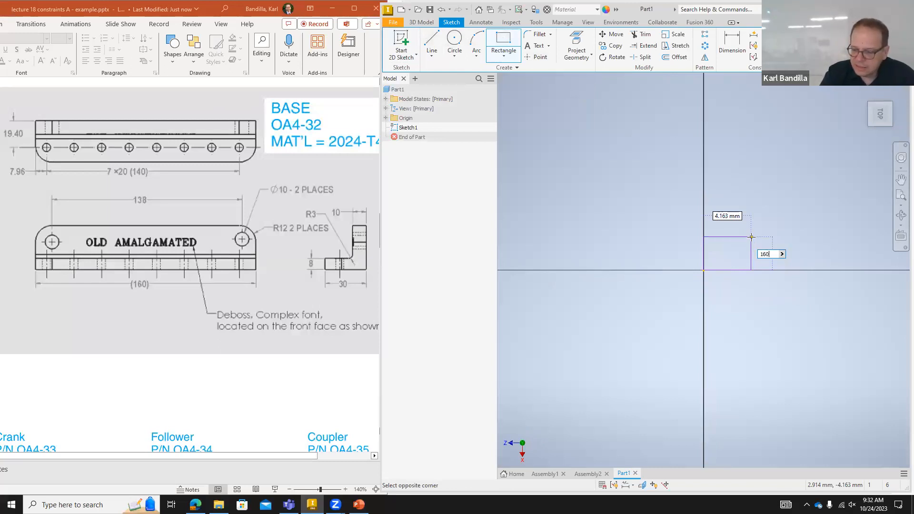
pyautogui.write('60')
pyautogui.press('Tab')
pyautogui.press('Escape')
pyautogui.press('Escape')
pyautogui.click(883, 116)
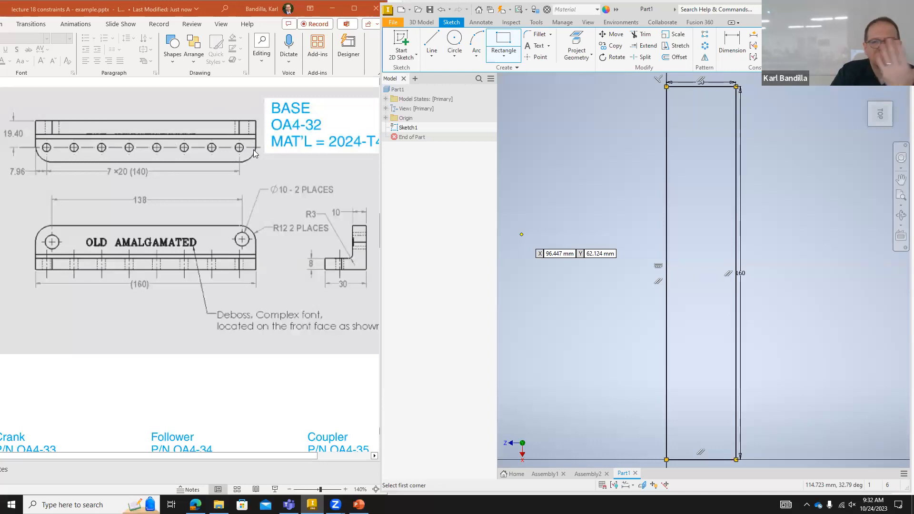
# - Sketch a circle of 8 mm diameter inside the rectangle, near its short edge at the origin
pyautogui.click(455, 38)
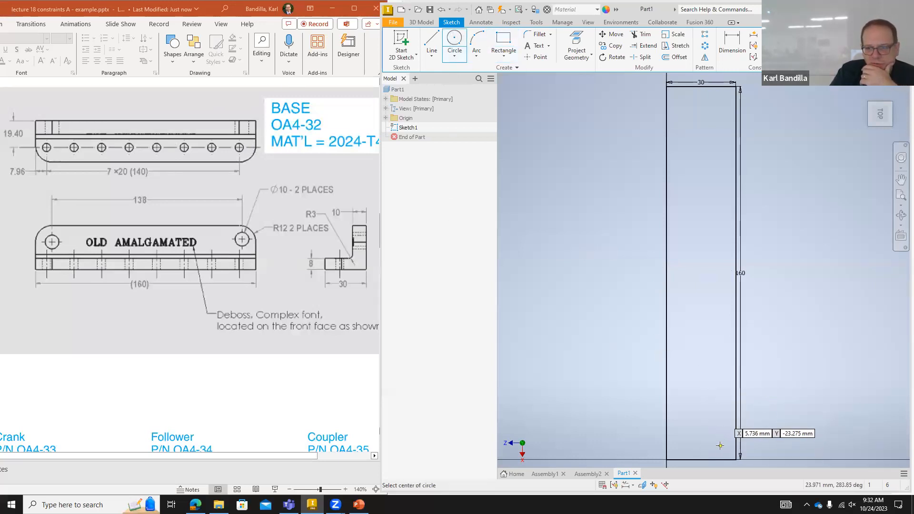
pyautogui.click(710, 434)
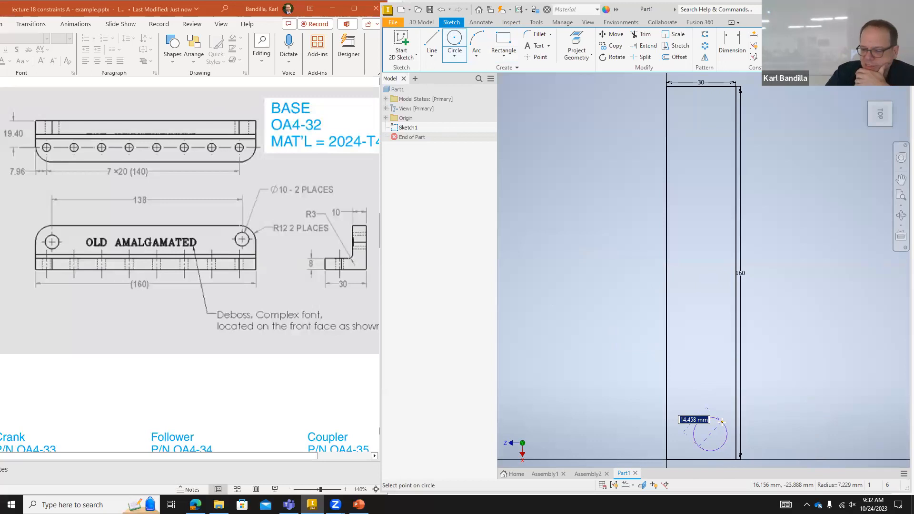
pyautogui.write('8')
pyautogui.press('Return')
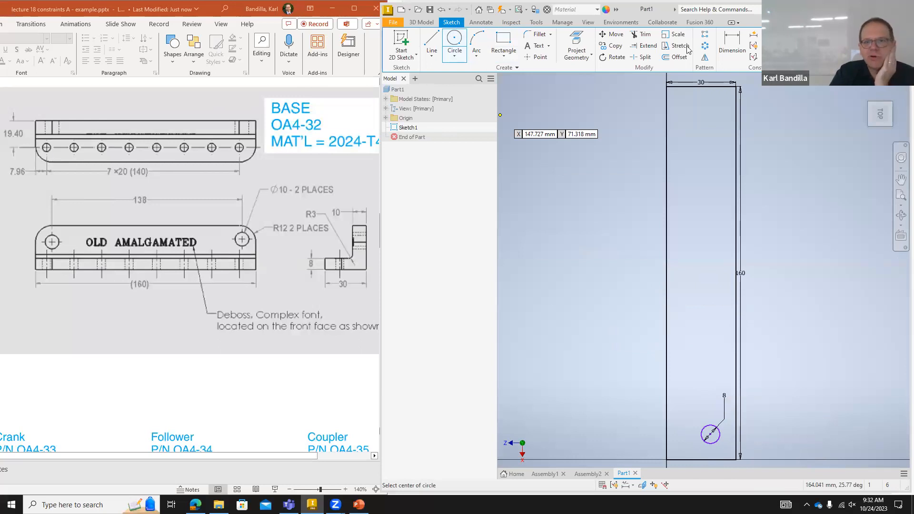
# - Dimension the circle's centre 19.4 mm from the rectangle's long edge through the origin
pyautogui.click(721, 48)
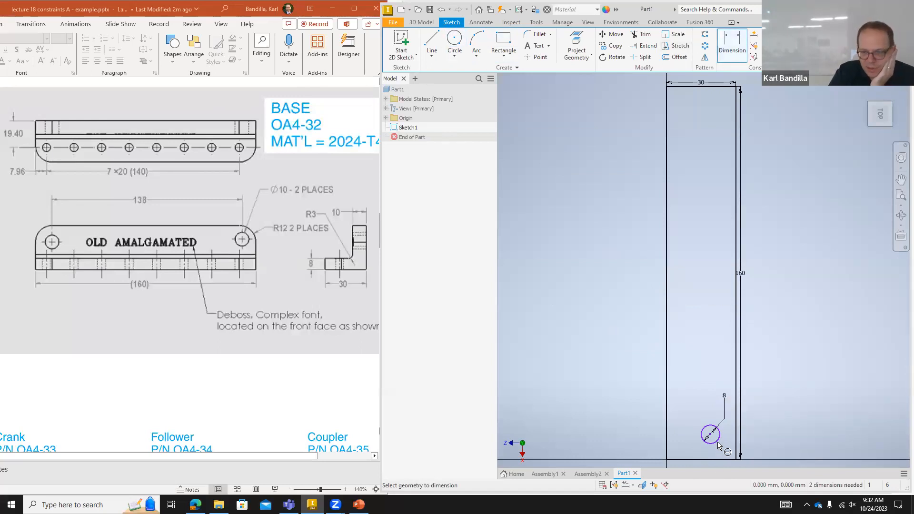
pyautogui.click(667, 437)
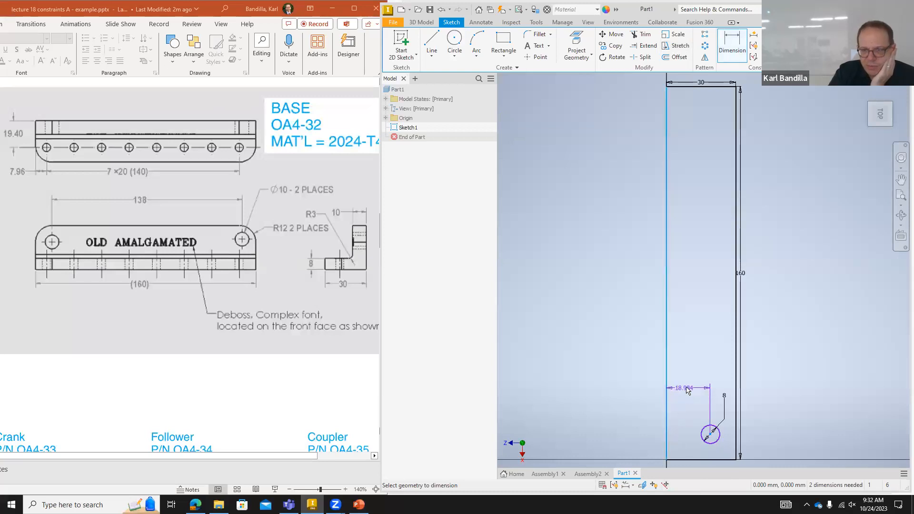
pyautogui.click(686, 383)
pyautogui.write('19.')
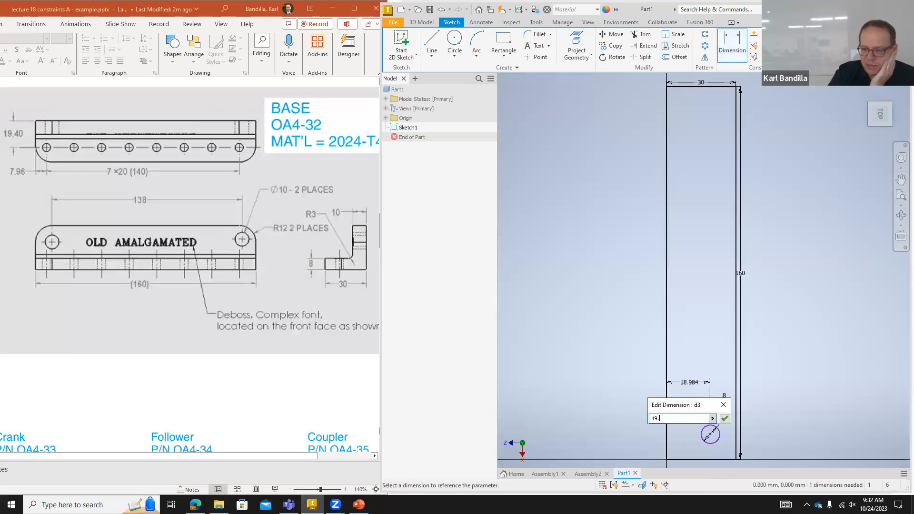
pyautogui.write('4')
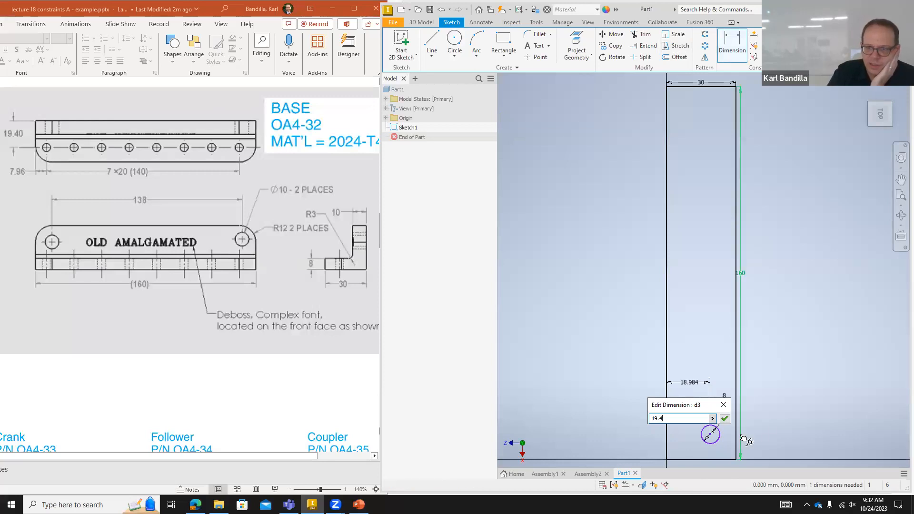
pyautogui.click(725, 419)
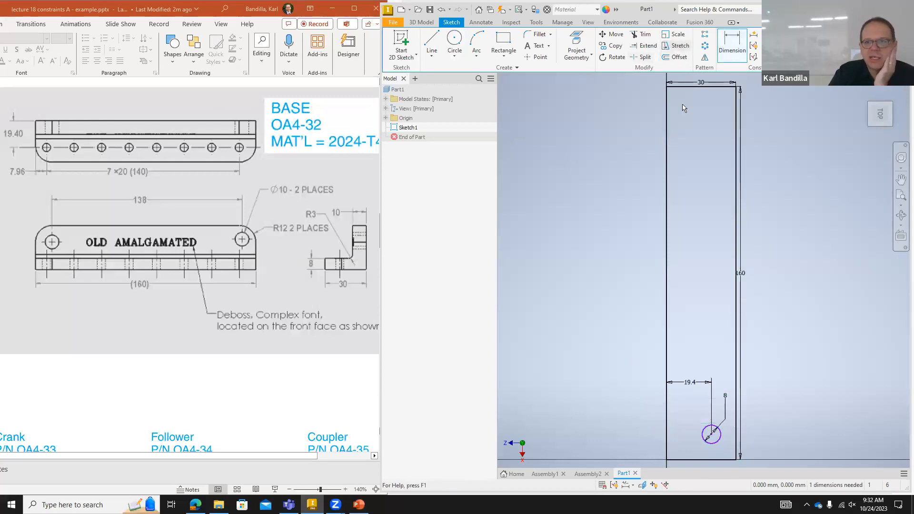
# - Dimension the circle's centre 7.96 mm from the rectangle's short edge at the origin
pyautogui.click(711, 435)
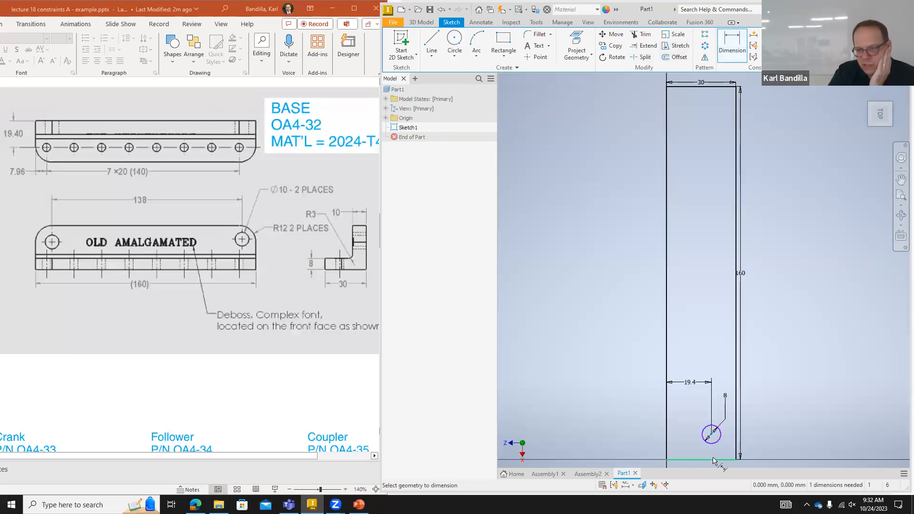
pyautogui.click(736, 445)
pyautogui.click(794, 431)
pyautogui.write('7.96')
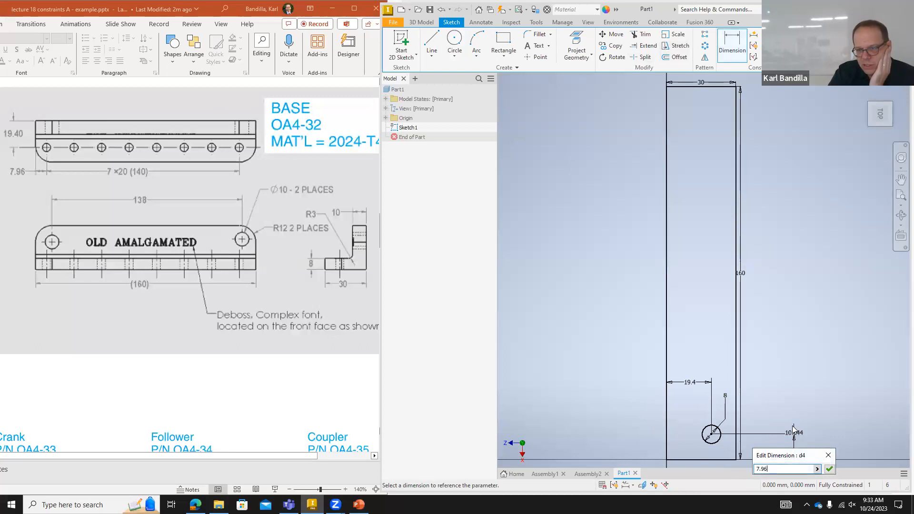
pyautogui.press('Return')
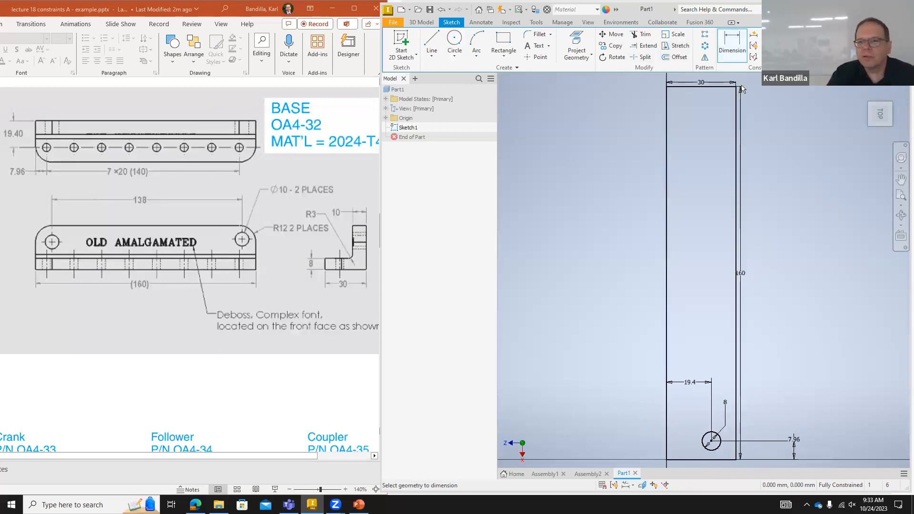
# - Create a rectangular pattern of the circle along the long edge with 8 instances spaced 20 mm apart
pyautogui.click(705, 34)
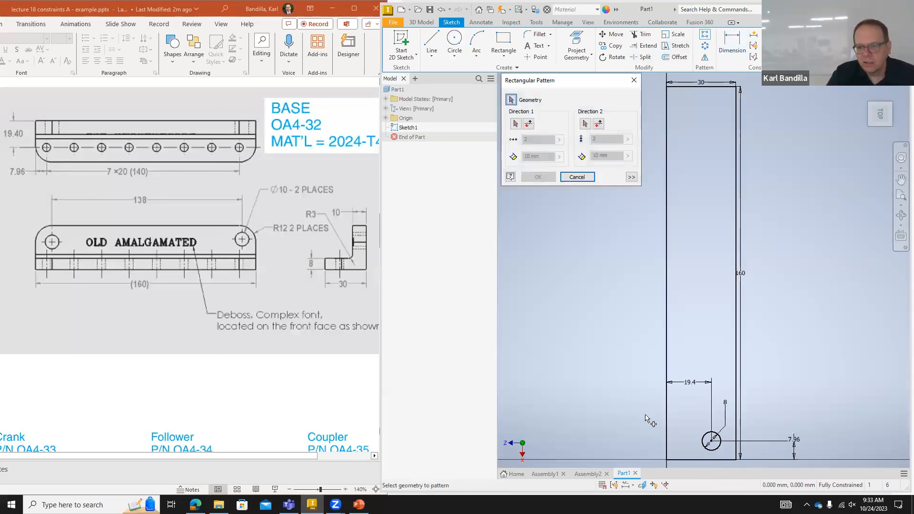
pyautogui.click(717, 449)
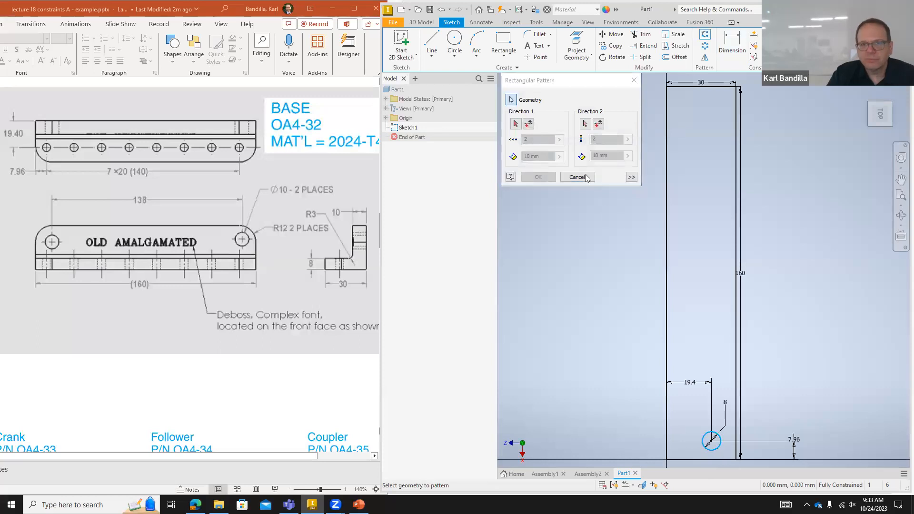
pyautogui.click(515, 123)
pyautogui.click(667, 321)
pyautogui.moveTo(538, 142); pyautogui.dragTo(502, 127)
pyautogui.write('8')
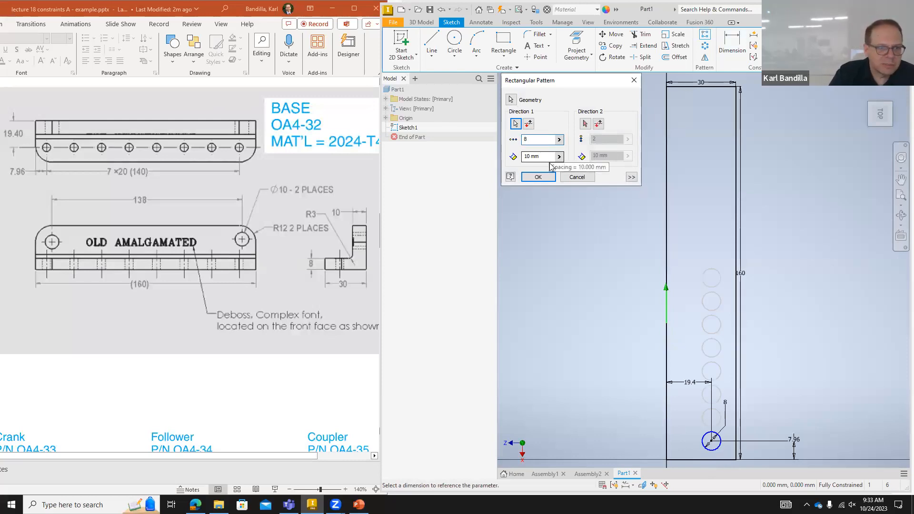
pyautogui.moveTo(548, 157); pyautogui.dragTo(512, 158)
pyautogui.write('20')
pyautogui.press('Return')
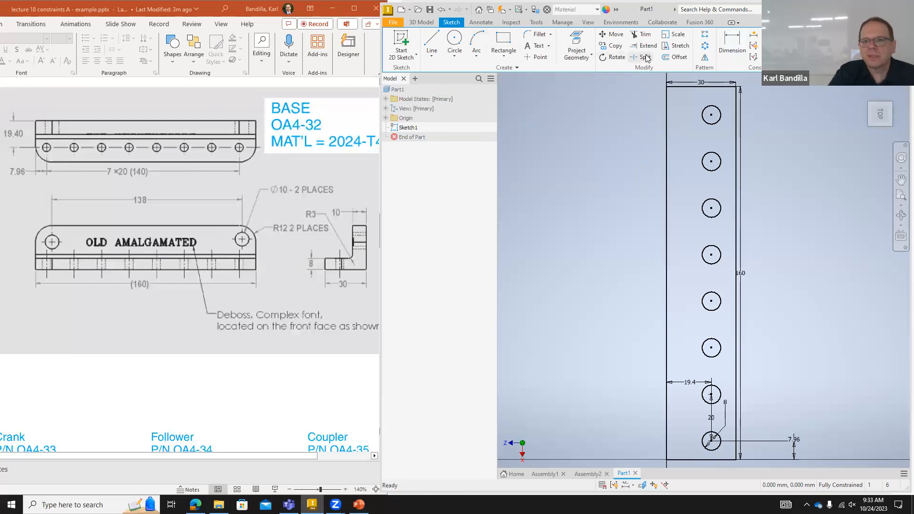
# - Fillet the two rectangle corners on the long edge nearest the holes with a 12 mm radius, and finish the sketch
pyautogui.click(537, 34)
pyautogui.write('12')
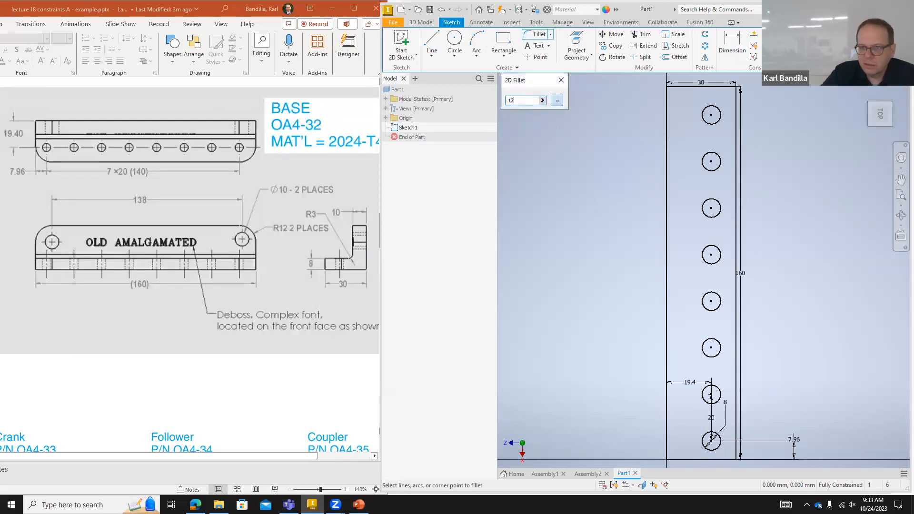
pyautogui.click(722, 88)
pyautogui.click(736, 98)
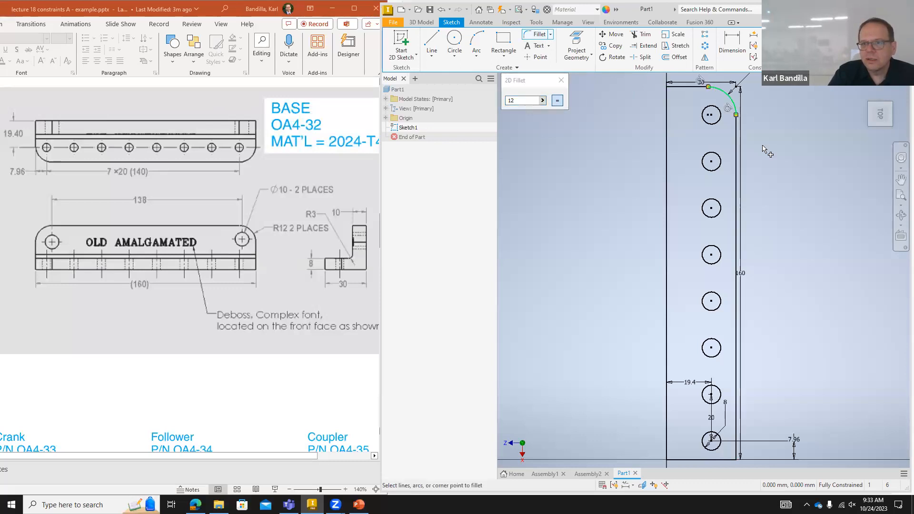
pyautogui.click(727, 459)
pyautogui.click(736, 433)
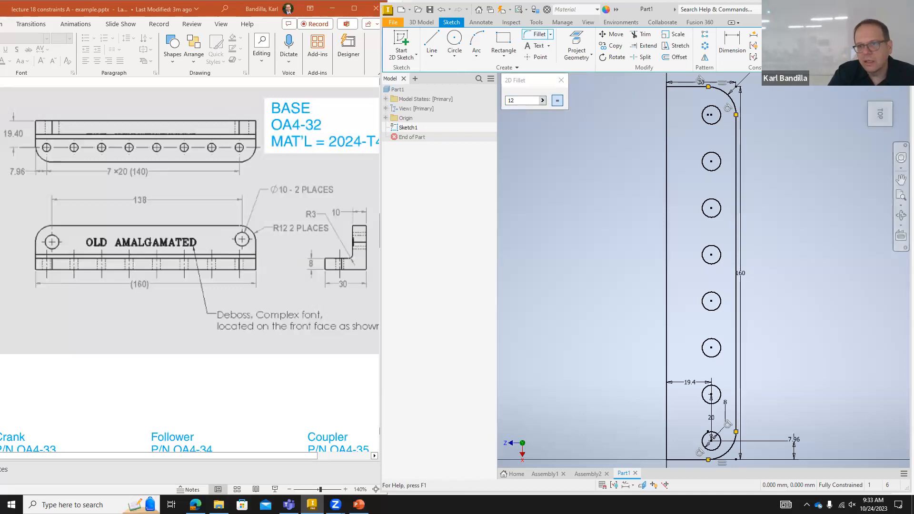
pyautogui.click(897, 46)
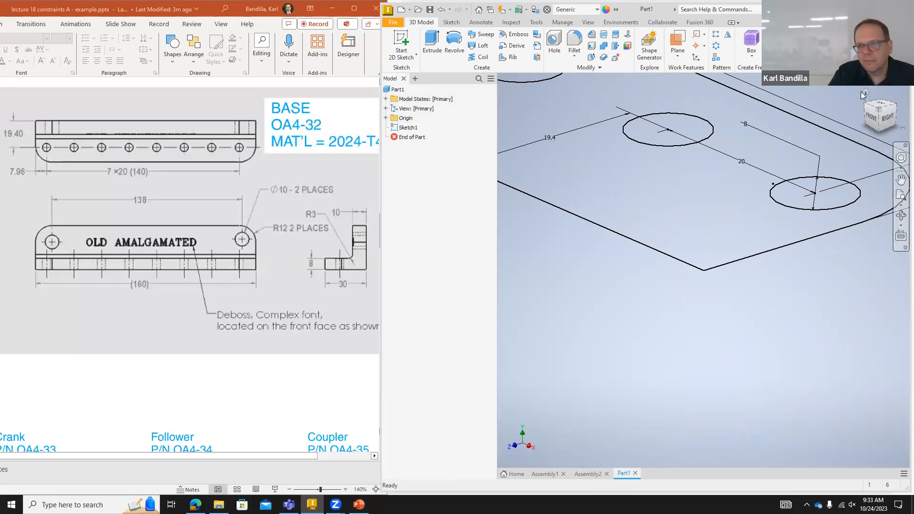
pyautogui.click(863, 92)
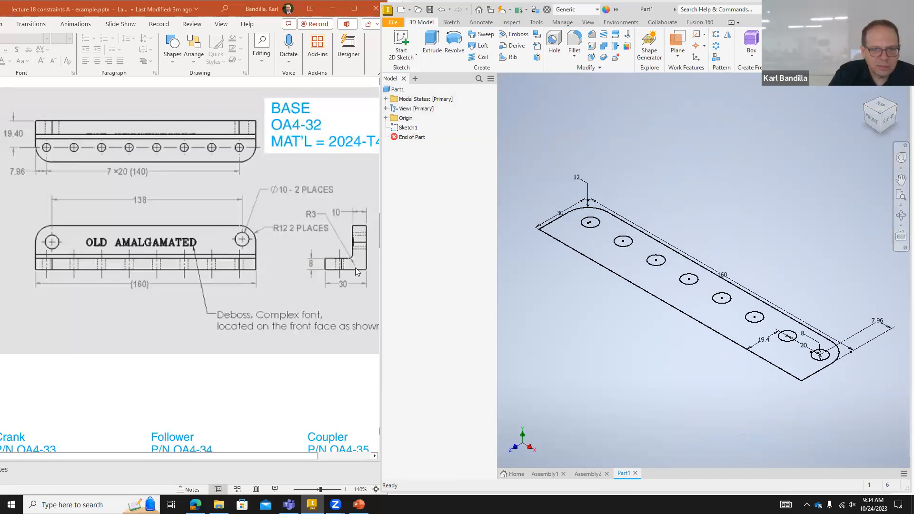
# - Extrude the rounded plate profile with its eight holes to a thickness of 8 mm
pyautogui.click(432, 43)
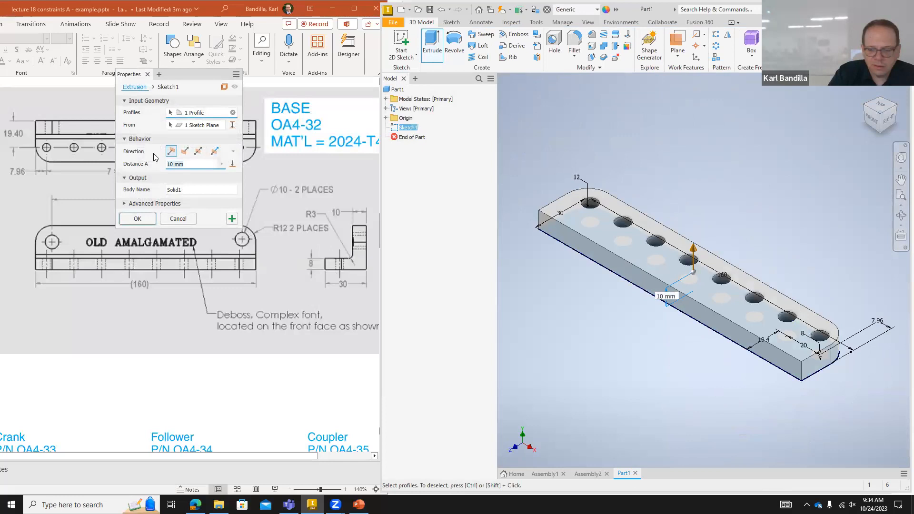
pyautogui.press('Return')
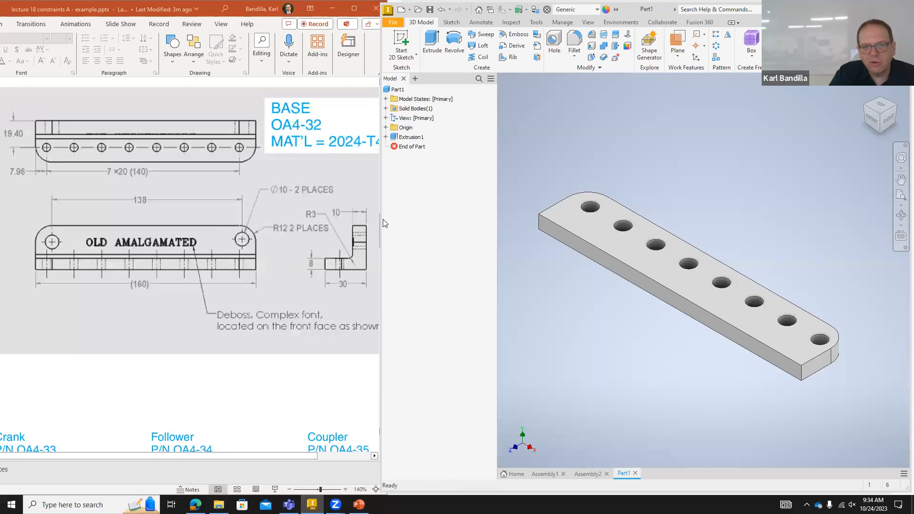
# - On the plate's top face, sketch a 160 mm by 10 mm rectangle along the straight long edge
pyautogui.click(619, 251)
pyautogui.rightClick(619, 250)
pyautogui.click(611, 278)
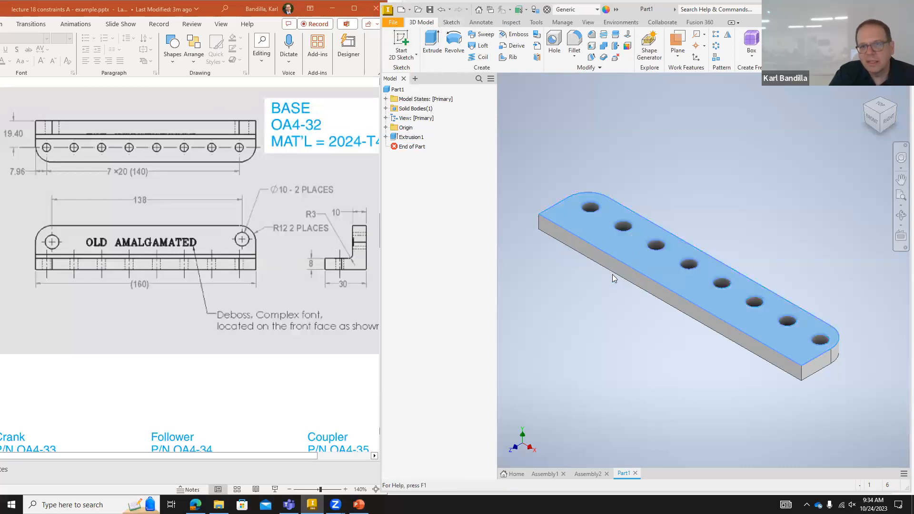
pyautogui.scroll(-3, 625, 348)
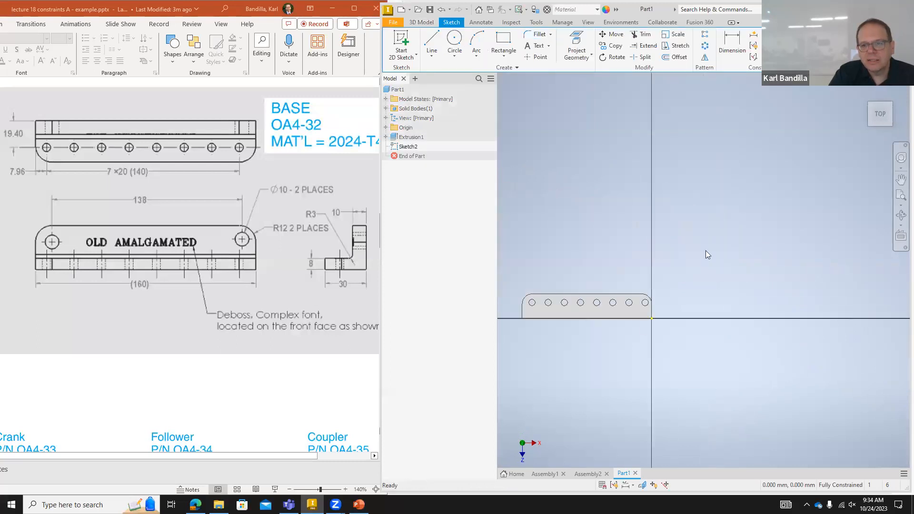
pyautogui.click(901, 179)
pyautogui.moveTo(612, 266); pyautogui.dragTo(698, 228)
pyautogui.scroll(4, 651, 272)
pyautogui.click(503, 43)
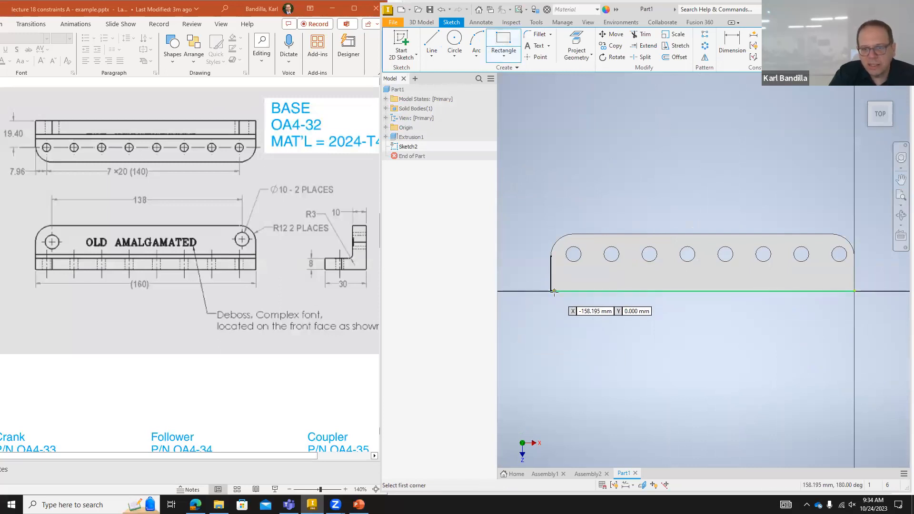
pyautogui.click(551, 291)
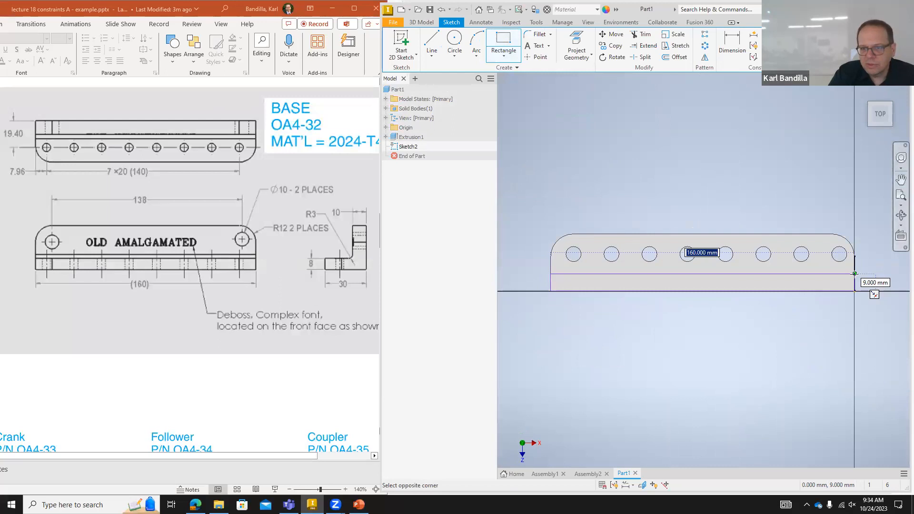
pyautogui.press('Tab')
pyautogui.write('10')
pyautogui.press('Return')
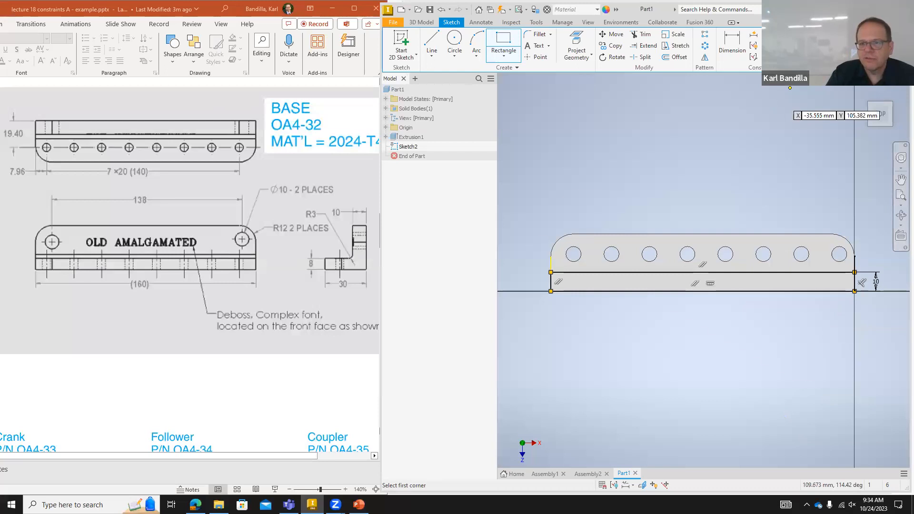
# - Extrude the 10 mm wide rectangle 30 mm upward and join it to the plate as a wall
pyautogui.press('F6')
pyautogui.press('e')
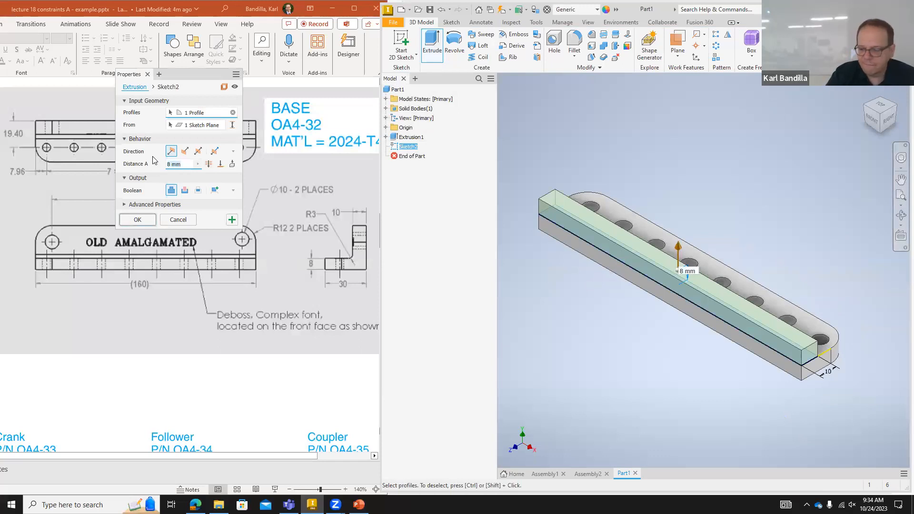
pyautogui.write('30')
pyautogui.press('Return')
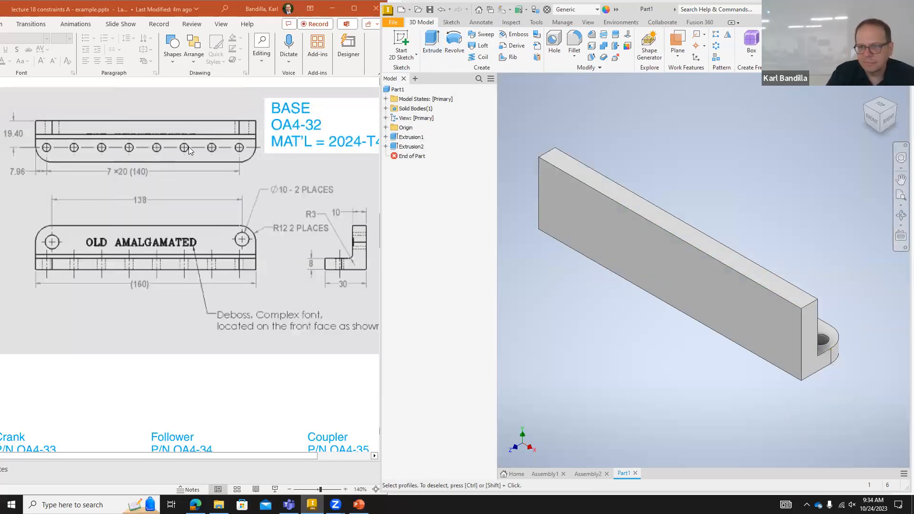
# - Start a sketch on the wall face beside the row of holes and draw a 10 mm diameter circle near one end
pyautogui.click(898, 108)
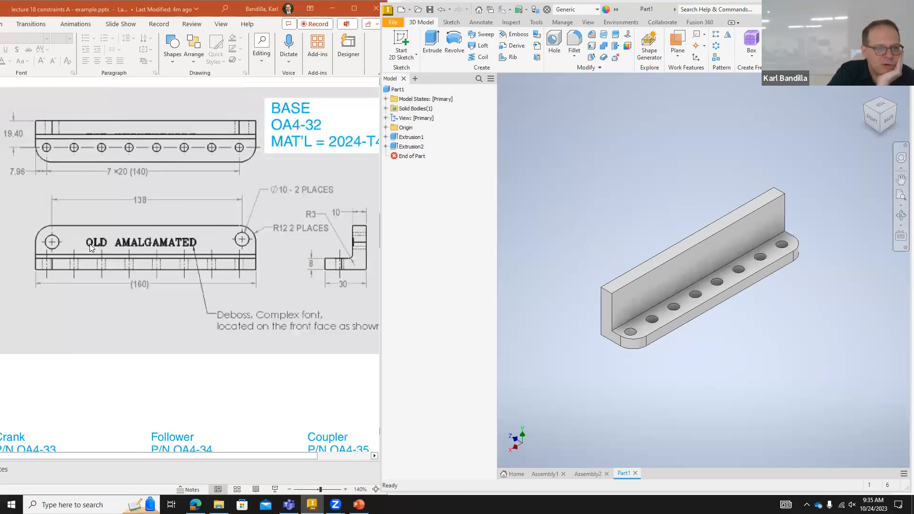
pyautogui.rightClick(649, 282)
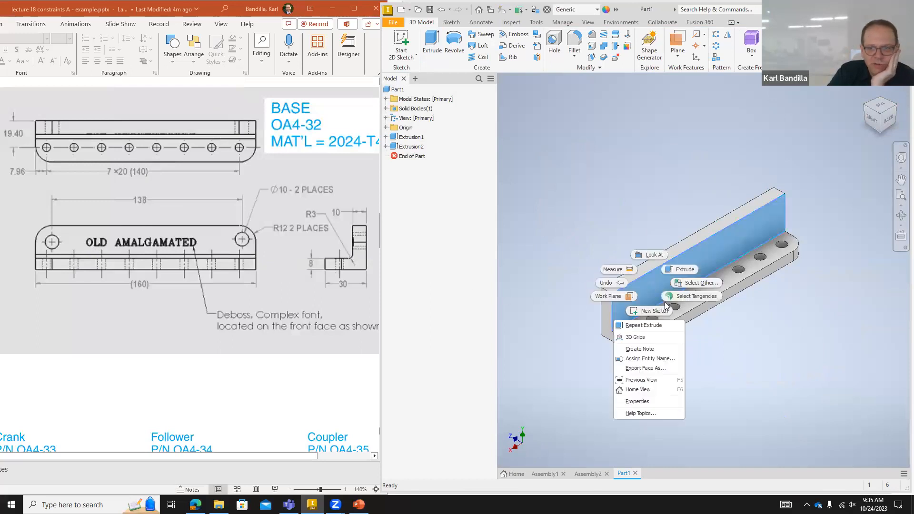
pyautogui.click(663, 311)
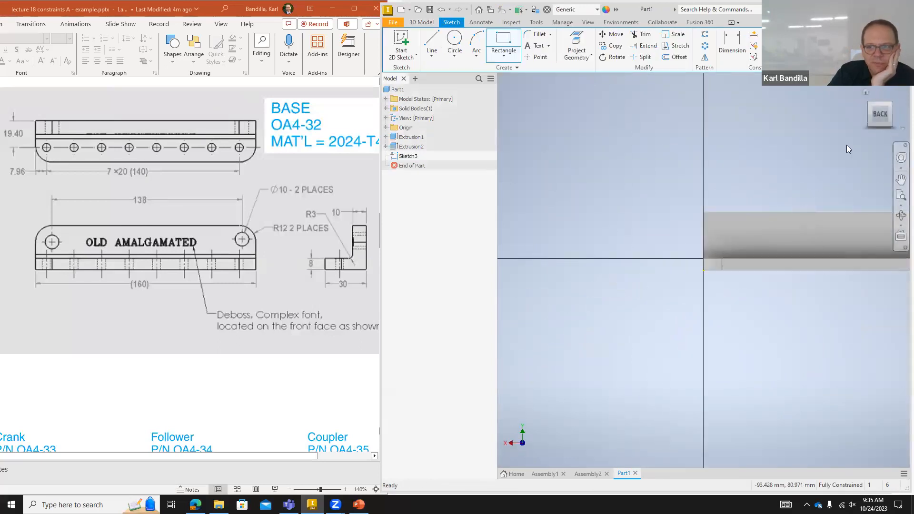
pyautogui.click(901, 179)
pyautogui.moveTo(714, 237); pyautogui.dragTo(568, 242)
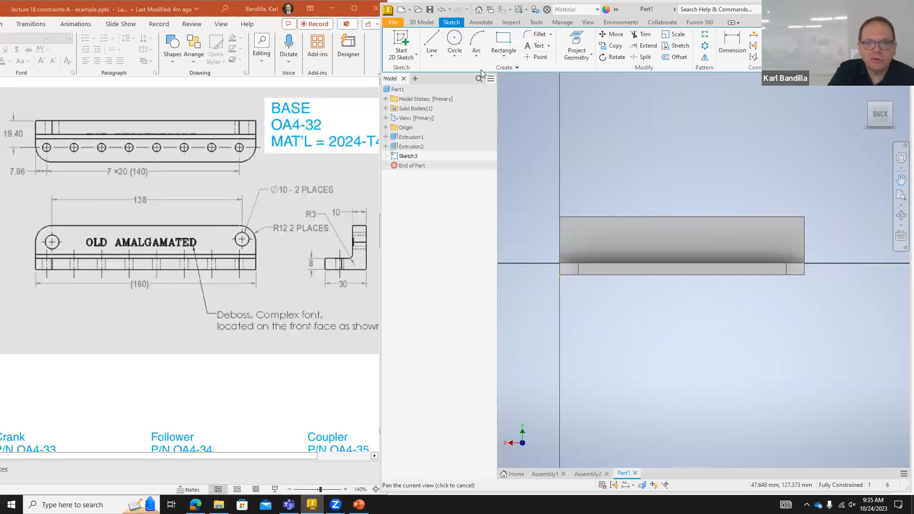
pyautogui.click(454, 41)
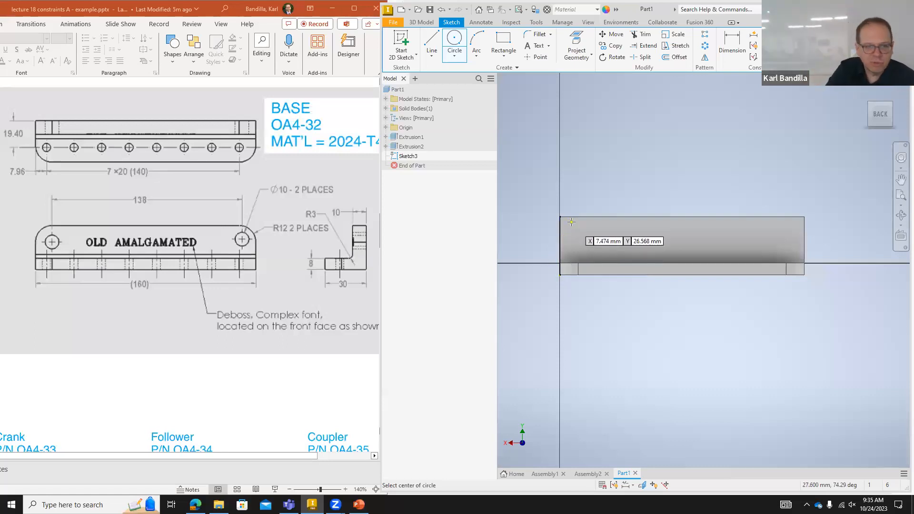
pyautogui.click(575, 239)
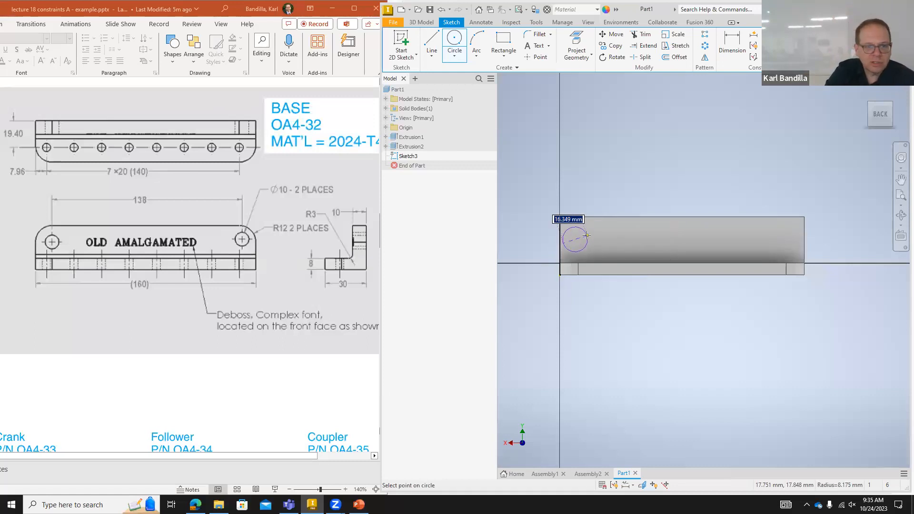
pyautogui.write('10')
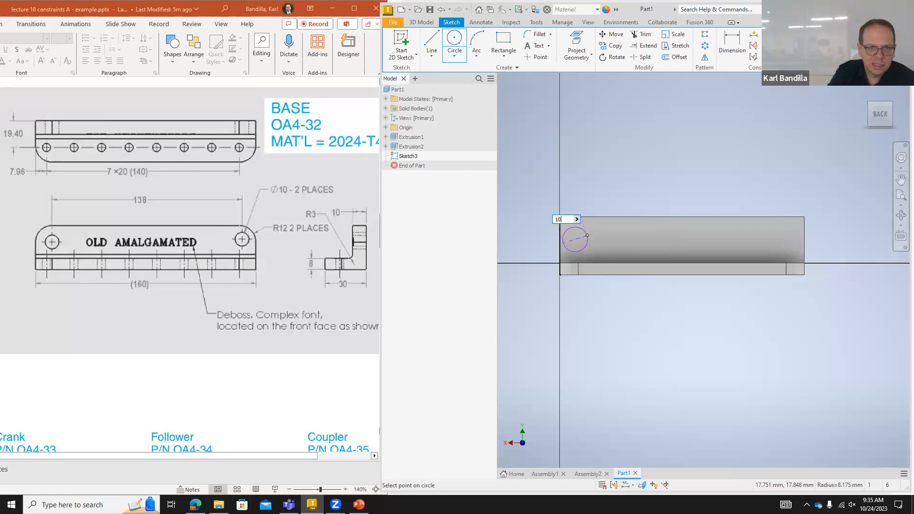
pyautogui.press('Return')
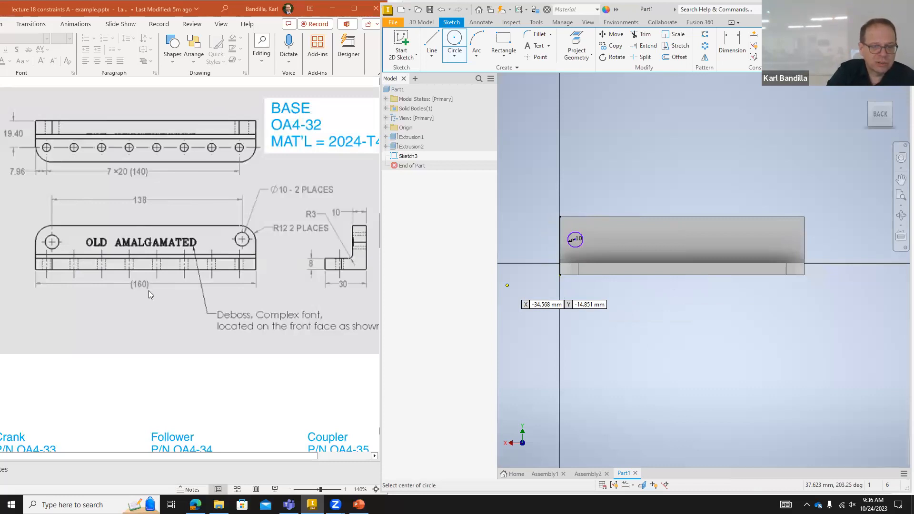
# - Dimension the circle's centre 11 mm from the wall's nearest short edge
pyautogui.click(722, 55)
pyautogui.click(564, 240)
pyautogui.click(568, 190)
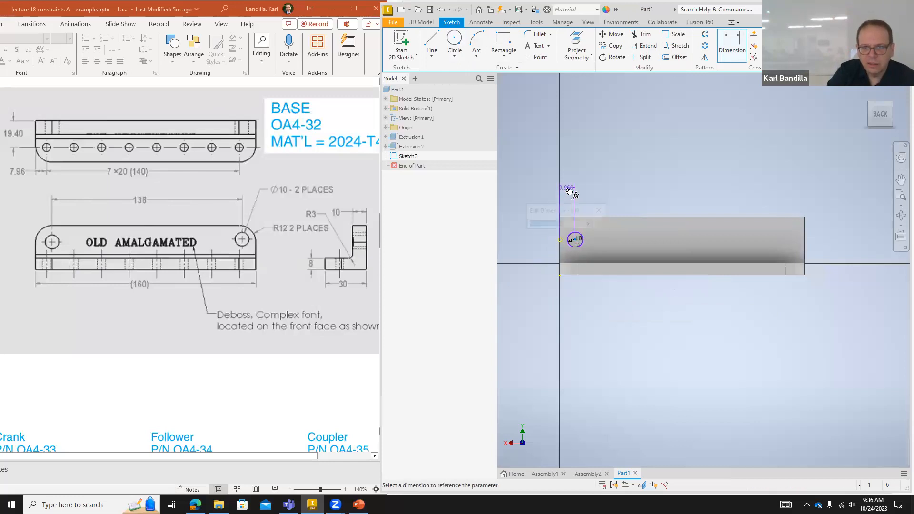
pyautogui.write('10')
pyautogui.press('Return')
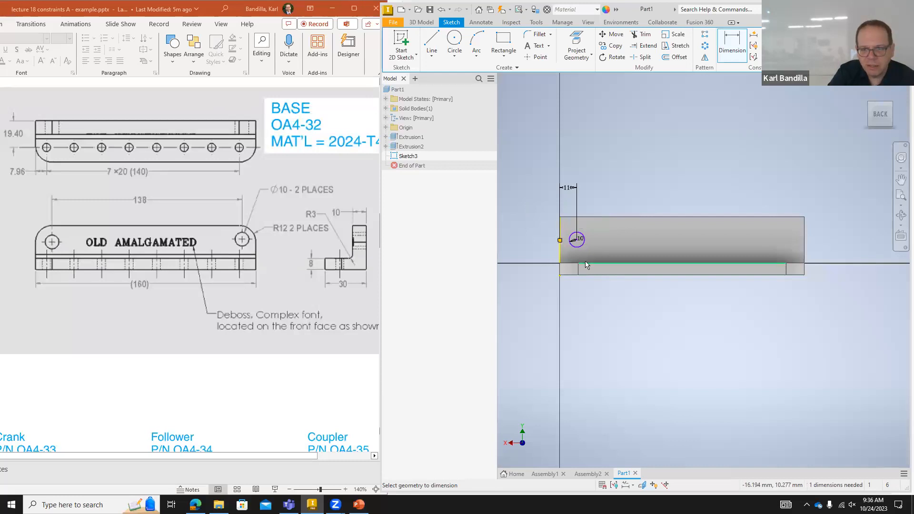
# - Dimension the circle's centre 15 mm above the plate's top face
pyautogui.click(577, 241)
pyautogui.click(626, 244)
pyautogui.write('15')
pyautogui.press('Return')
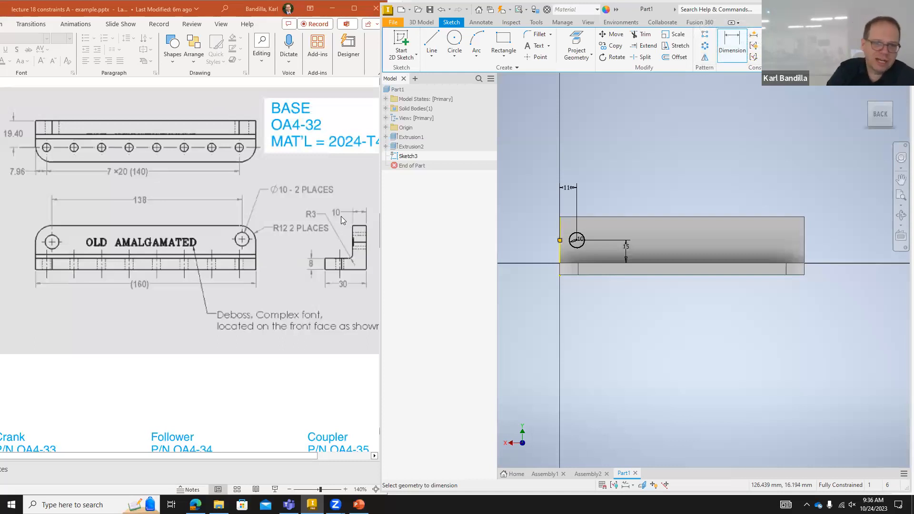
# - Draw a second 10 mm diameter circle near the opposite end of the wall face
pyautogui.click(456, 44)
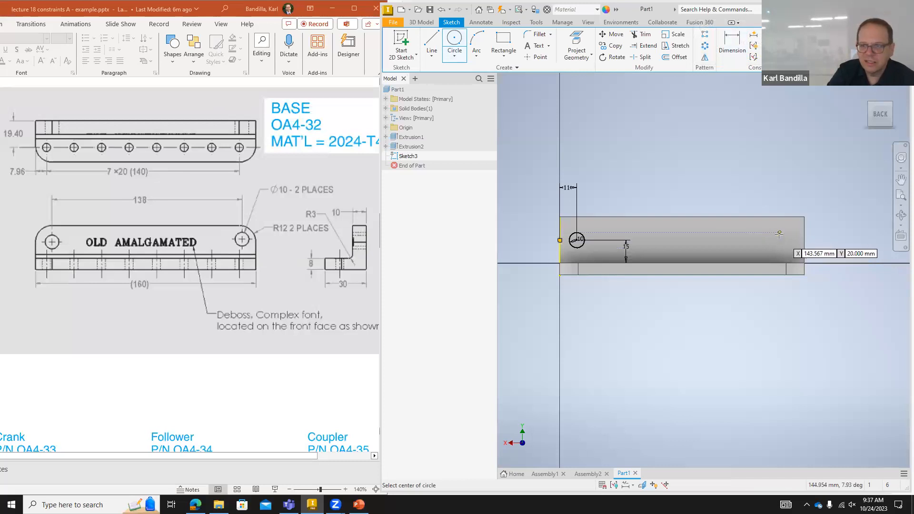
pyautogui.click(780, 238)
pyautogui.write('10')
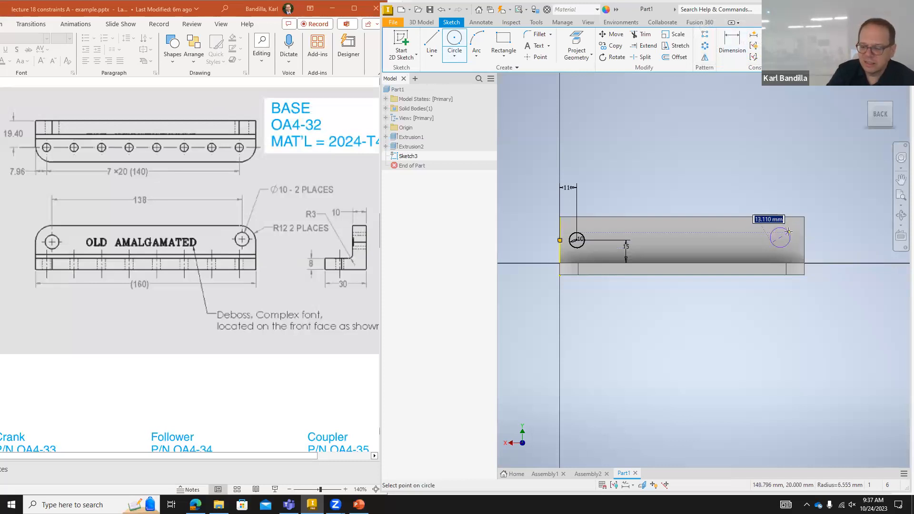
pyautogui.press('Return')
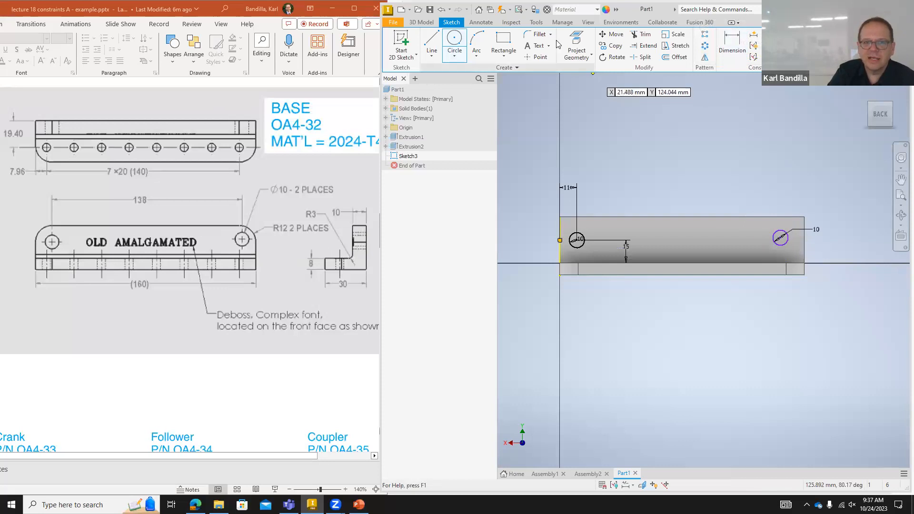
# - Dimension the second circle's centre 11 mm from its nearest short edge of the wall
pyautogui.click(724, 44)
pyautogui.click(781, 237)
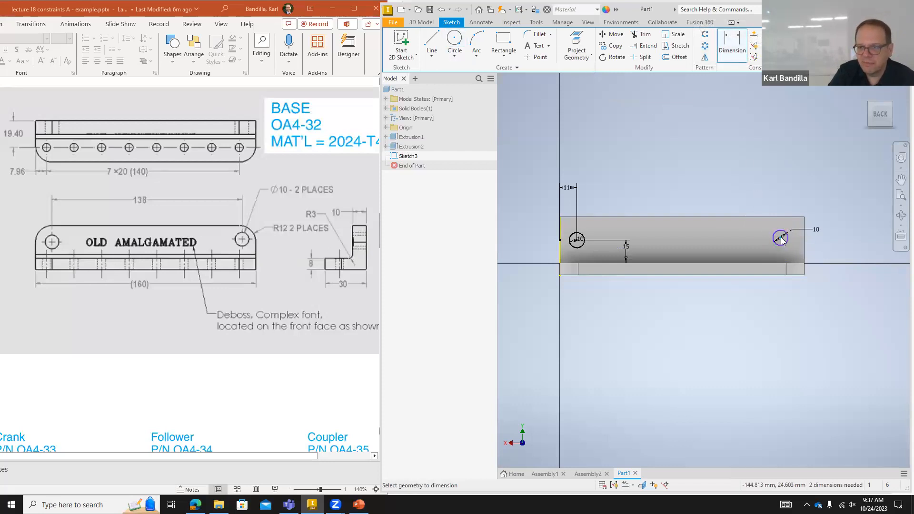
pyautogui.click(804, 241)
pyautogui.click(793, 191)
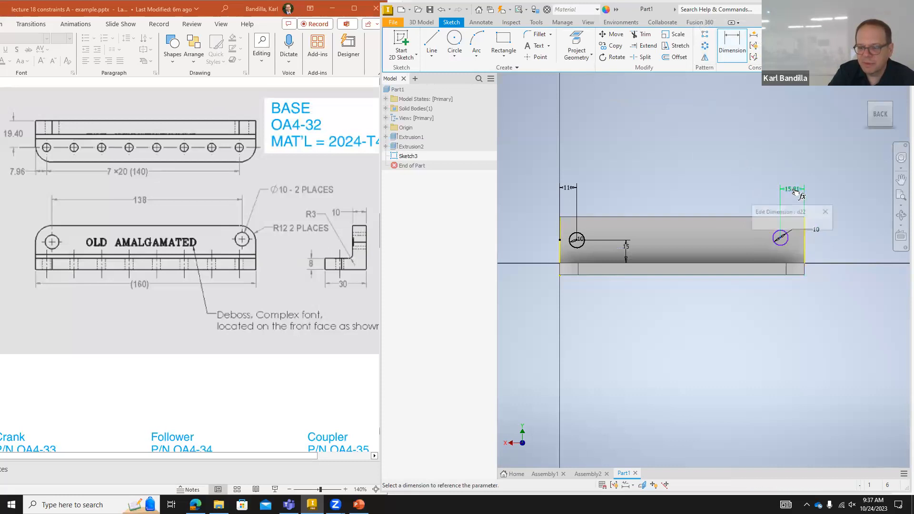
pyautogui.write('11')
pyautogui.press('Return')
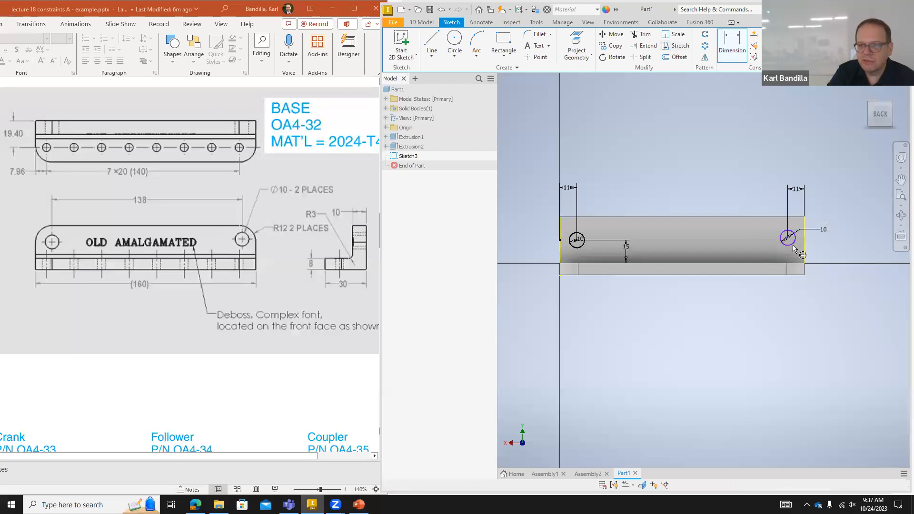
# - Dimension the second circle's centre 17 mm above the plate's top face
pyautogui.click(797, 263)
pyautogui.click(854, 246)
pyautogui.write('17')
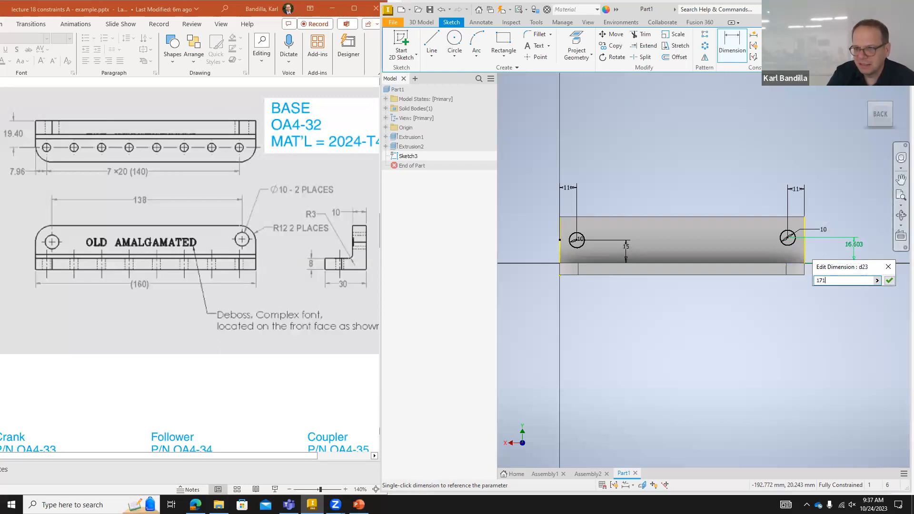
pyautogui.press('BackSpace')
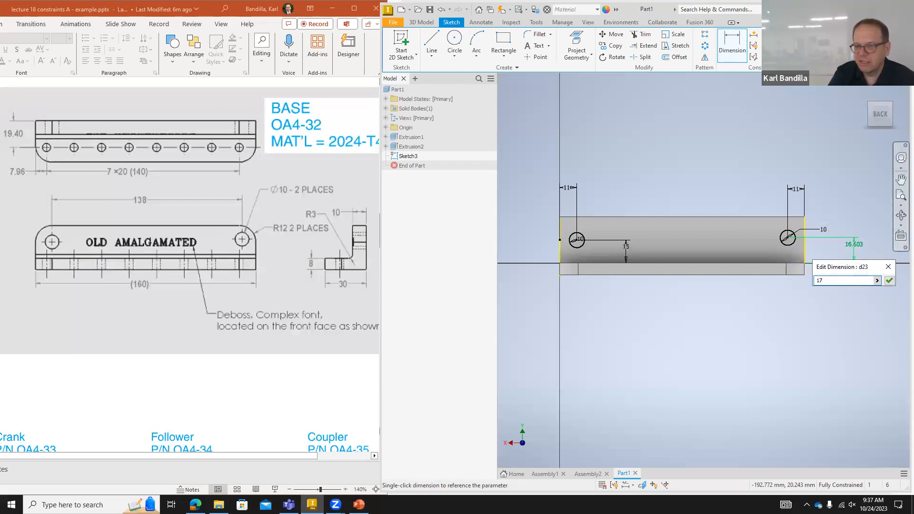
pyautogui.press('Return')
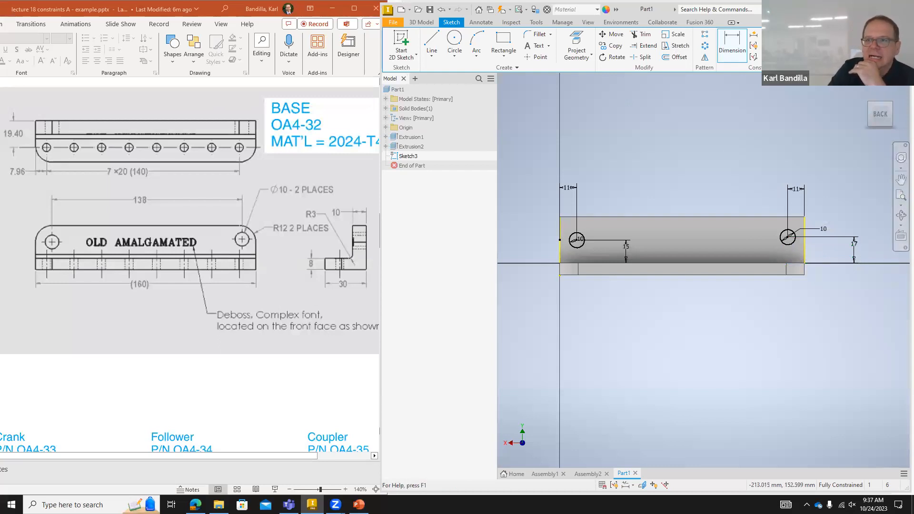
# - Finish the sketch and extrude both circles 30 mm through the wall as a cut, with the direction flipped
pyautogui.keyDown('shift'); pyautogui.moveTo(838, 152); pyautogui.dragTo(864, 172, button='middle'); pyautogui.keyUp('shift')
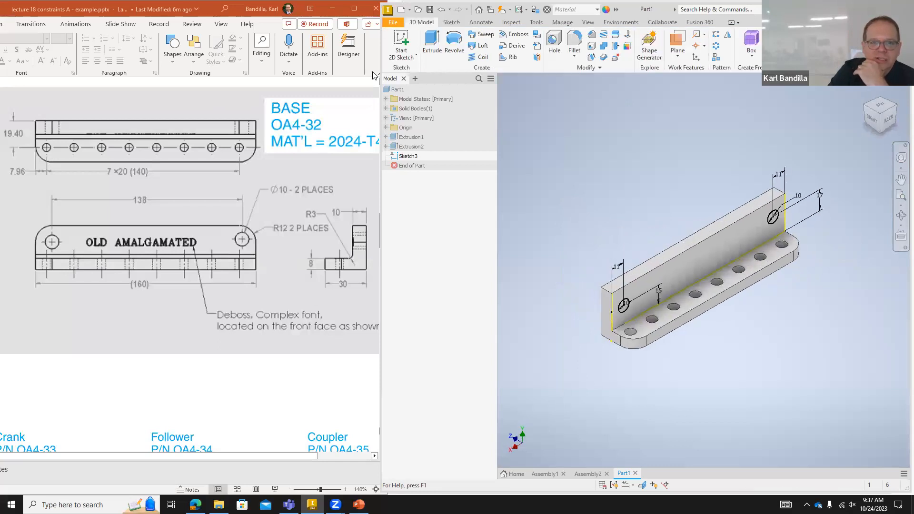
pyautogui.click(433, 50)
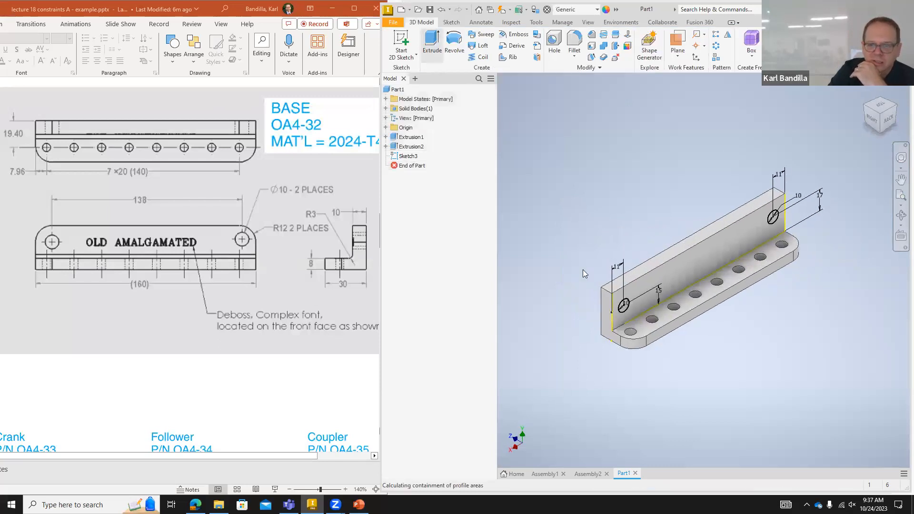
pyautogui.click(624, 306)
pyautogui.click(773, 218)
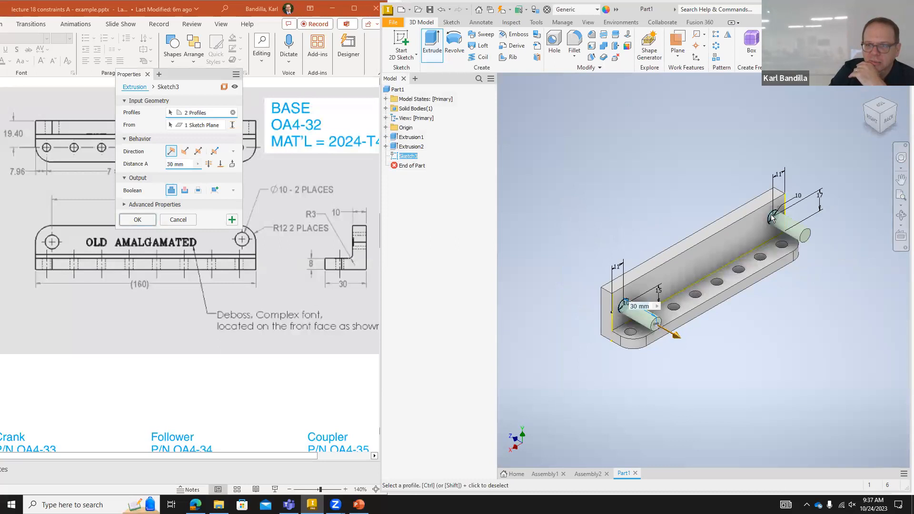
pyautogui.click(184, 151)
pyautogui.click(185, 190)
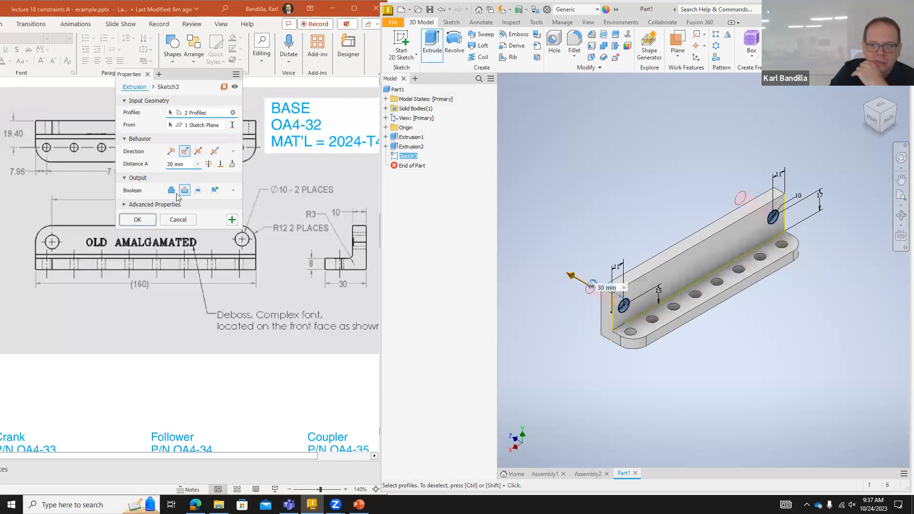
pyautogui.click(137, 220)
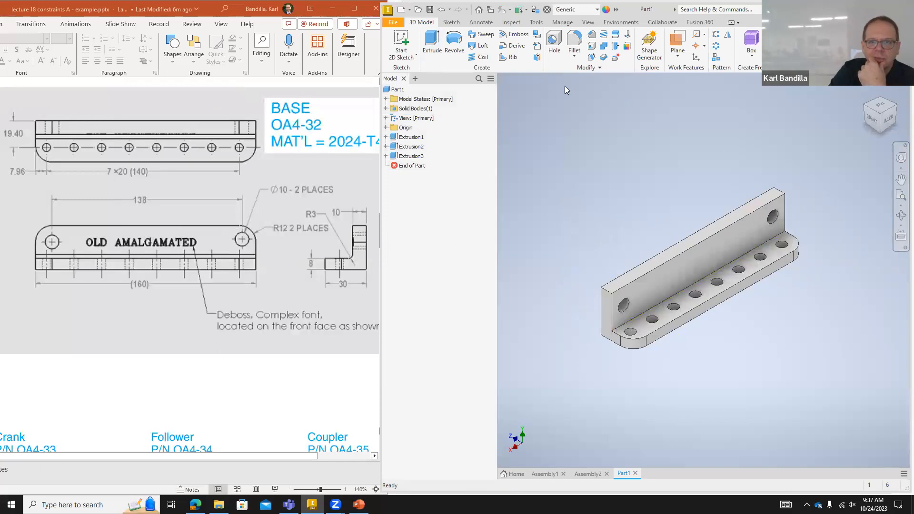
# - Fillet the two upper corner edges of the wall with a 12 mm radius
pyautogui.click(574, 42)
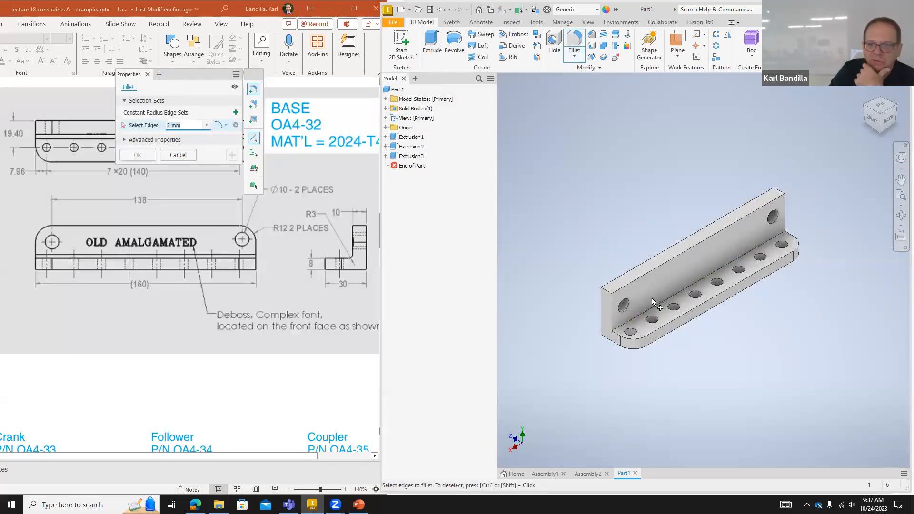
pyautogui.click(607, 292)
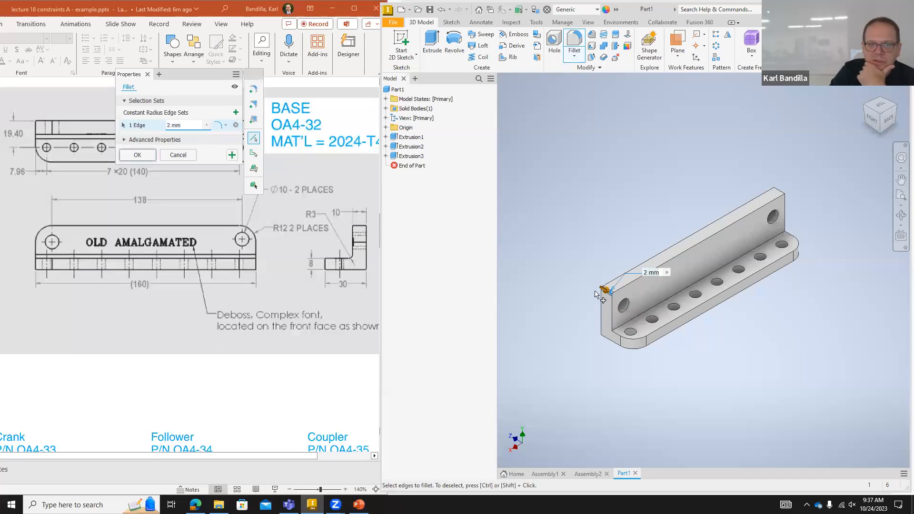
pyautogui.write('12')
pyautogui.moveTo(199, 75); pyautogui.dragTo(581, 93)
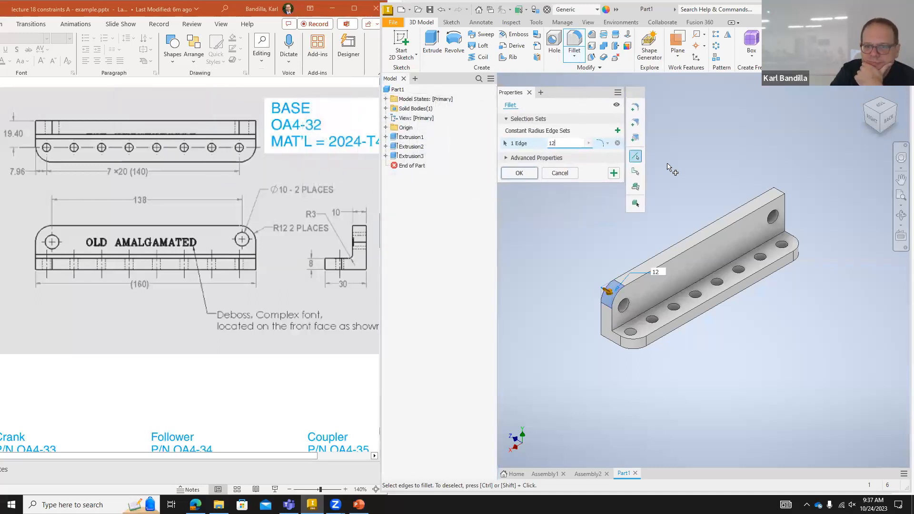
pyautogui.click(785, 195)
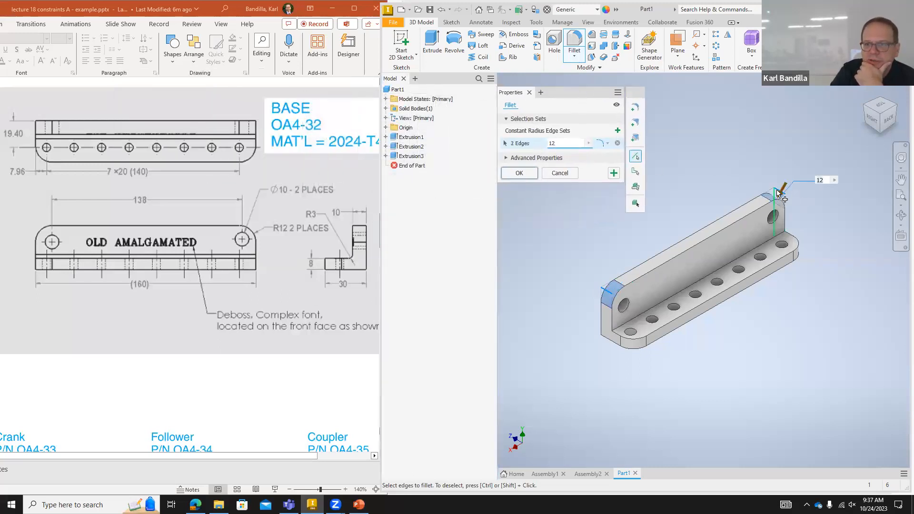
pyautogui.click(520, 173)
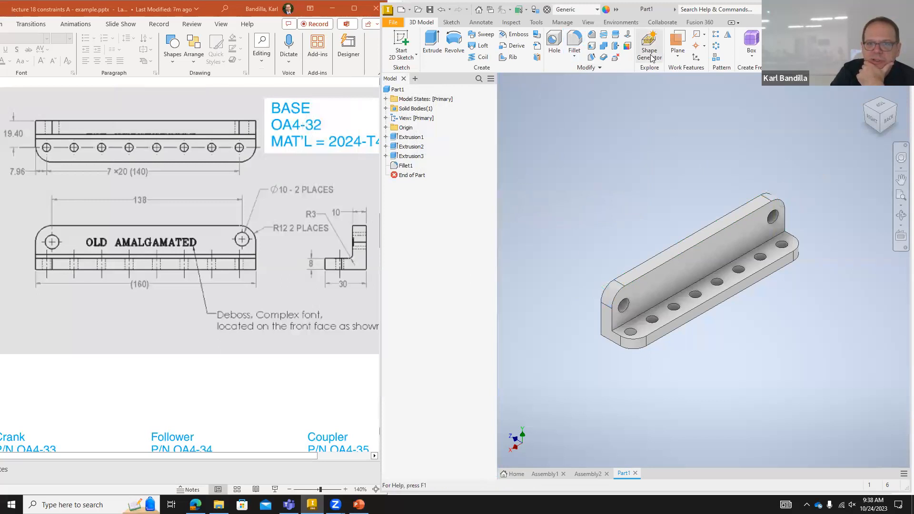
# - Fillet the inside edge where the wall meets the plate with a 3 mm radius
pyautogui.click(574, 42)
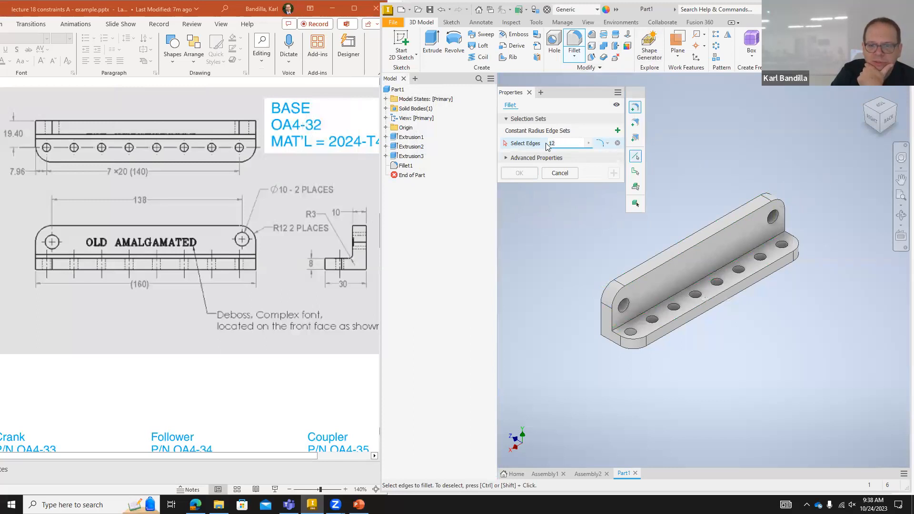
pyautogui.write('3')
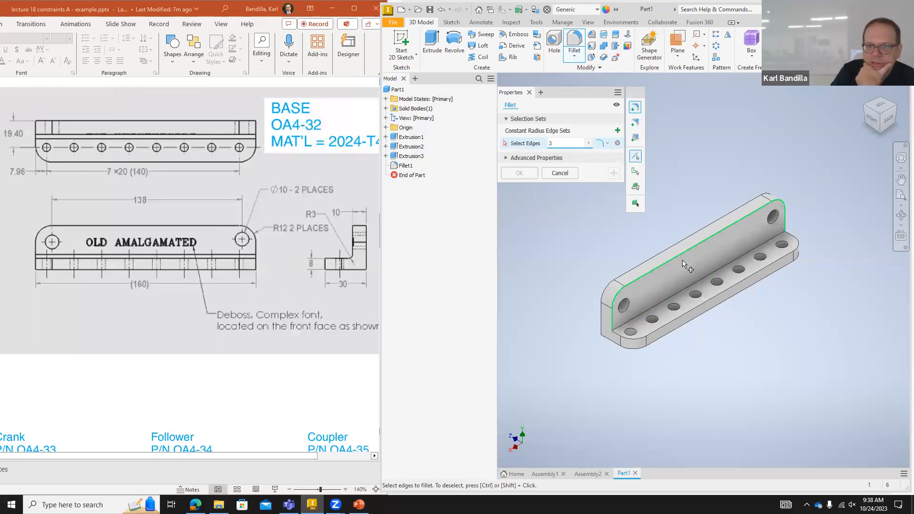
pyautogui.click(681, 289)
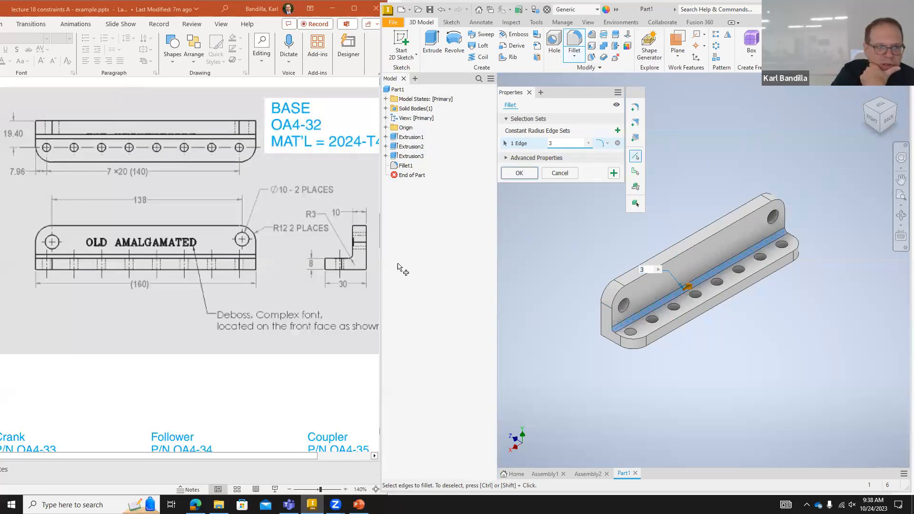
pyautogui.click(520, 173)
# - Start a new sketch on the wall's front face and activate the Text command
pyautogui.rightClick(675, 272)
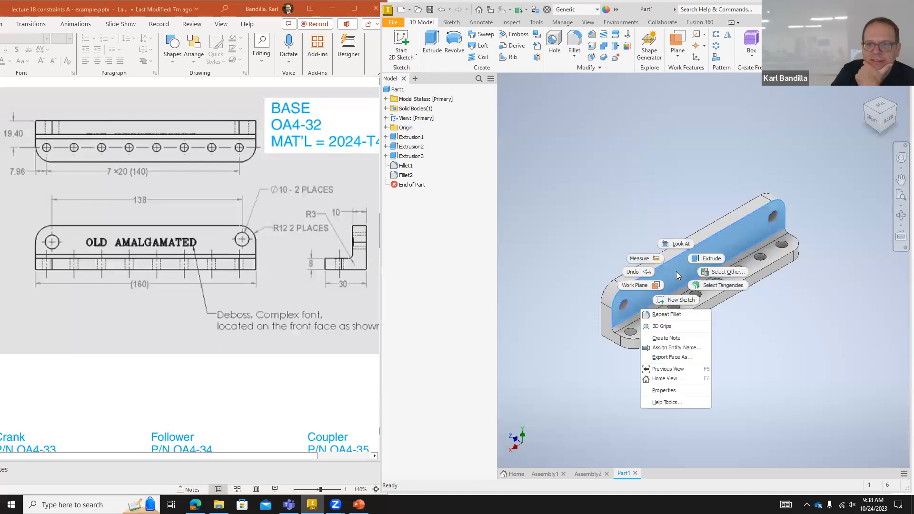
pyautogui.click(689, 299)
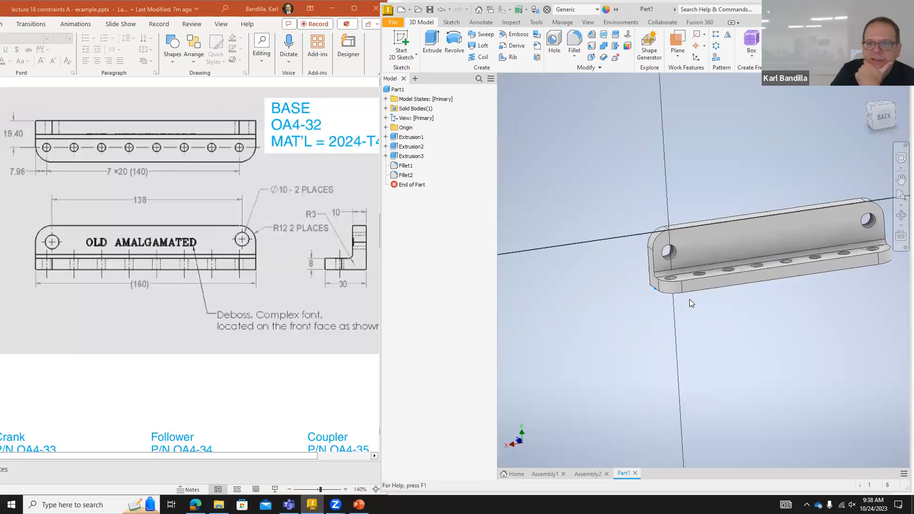
pyautogui.click(901, 179)
pyautogui.moveTo(813, 237); pyautogui.dragTo(706, 249)
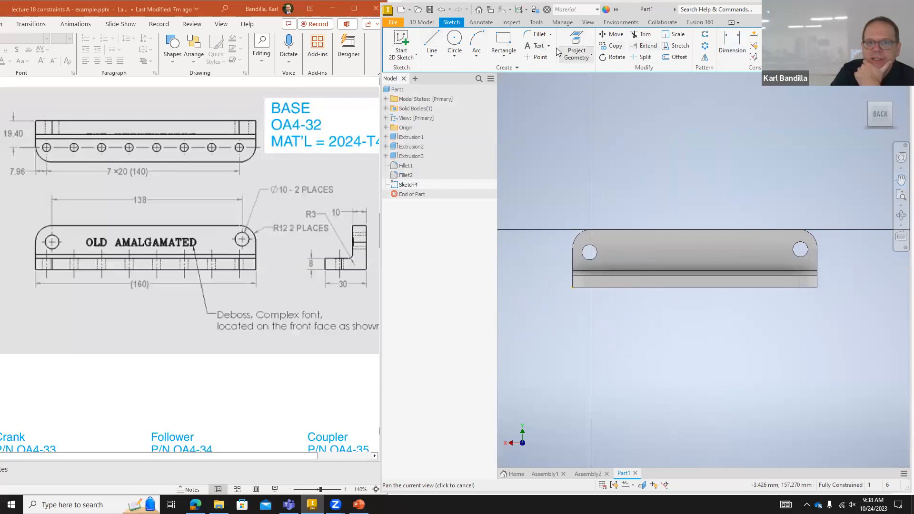
pyautogui.click(538, 45)
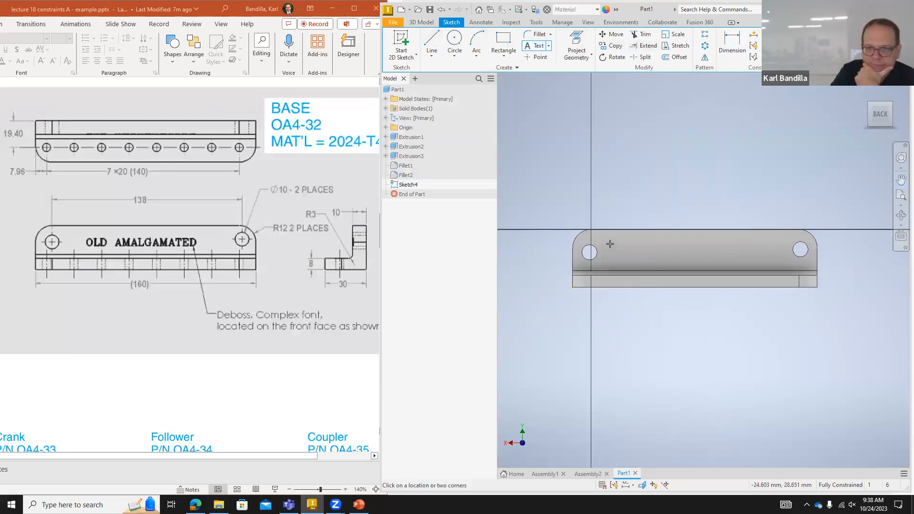
# - Add the sketch text "OLD AMALGAMATED" in a text box about 111 by 11 mm between the two holes
pyautogui.moveTo(609, 243); pyautogui.dragTo(779, 261)
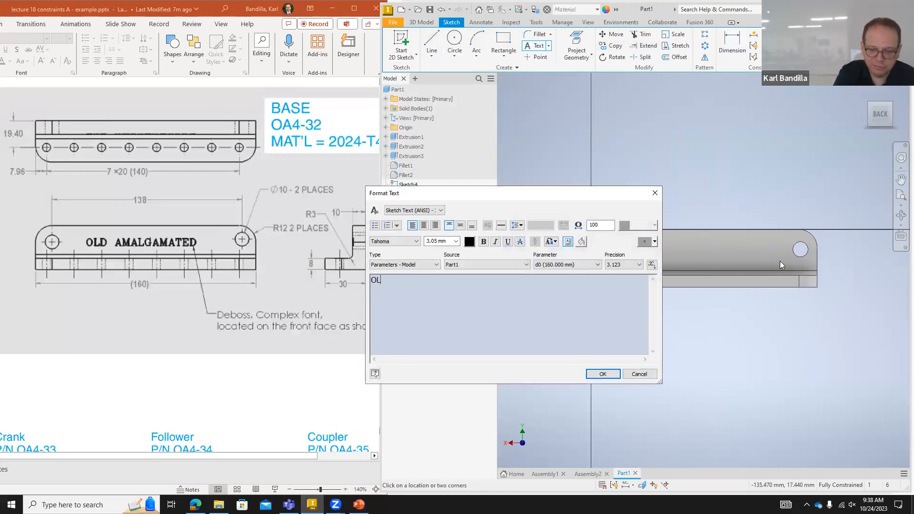
pyautogui.write('OLD AMALG')
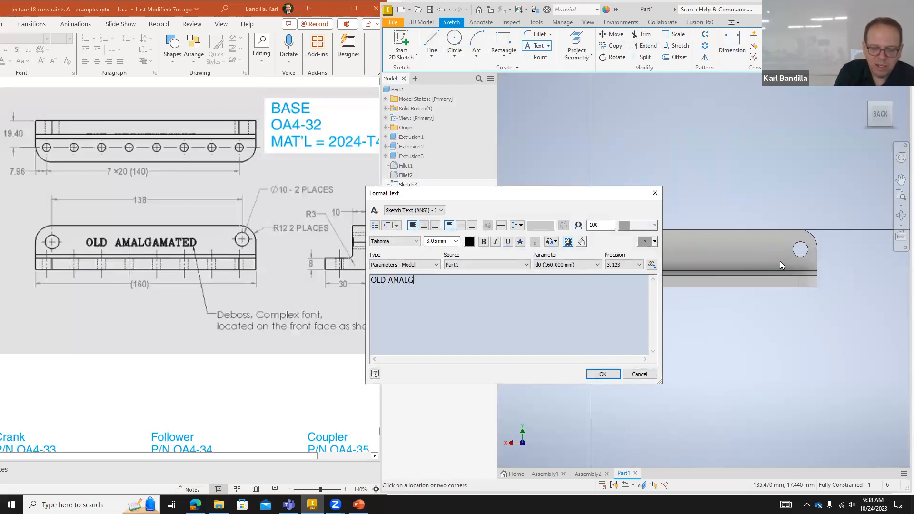
pyautogui.write('AMATED')
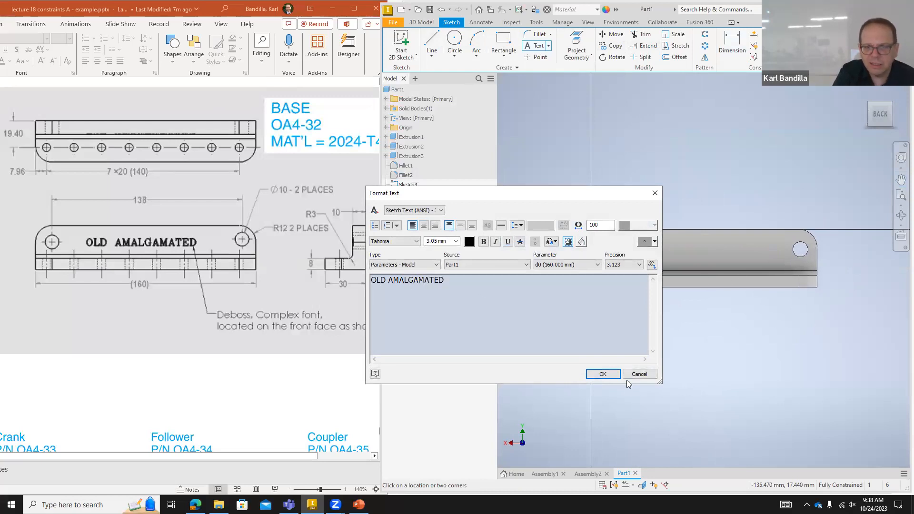
pyautogui.click(604, 374)
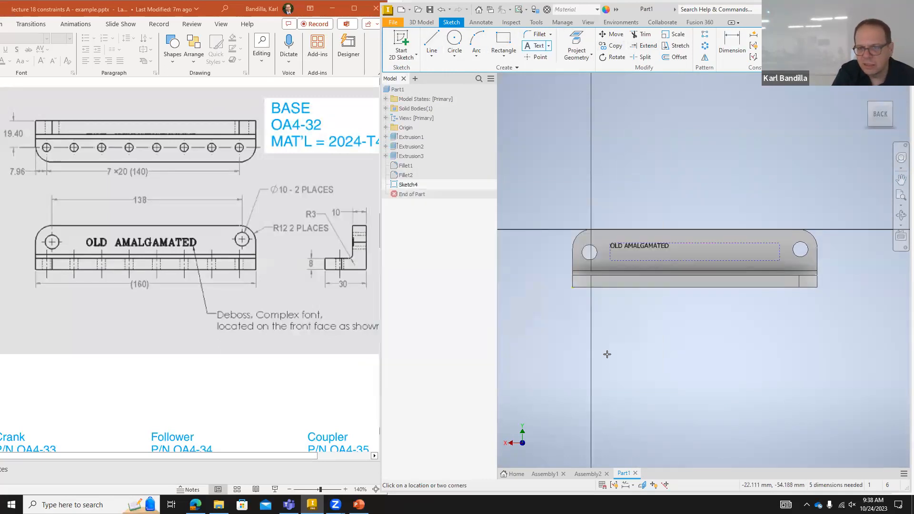
pyautogui.press('Escape')
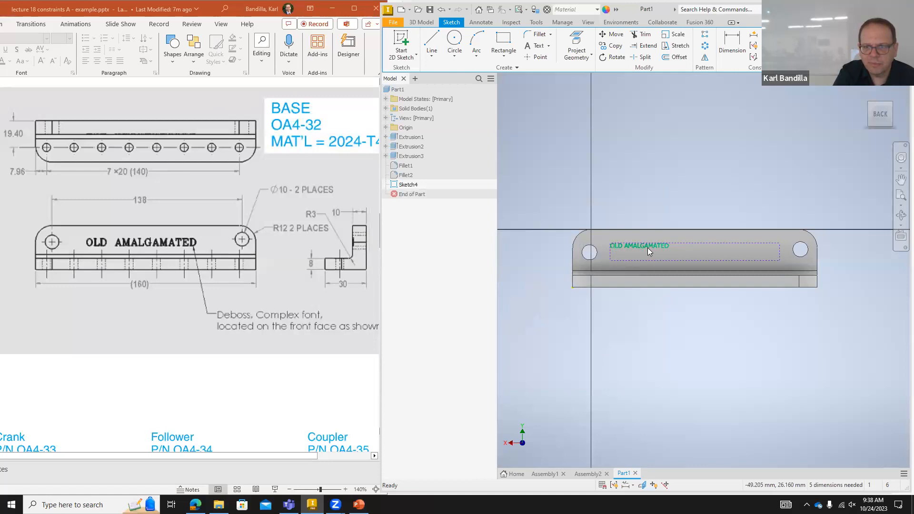
pyautogui.doubleClick(647, 251)
pyautogui.click(455, 241)
pyautogui.click(453, 244)
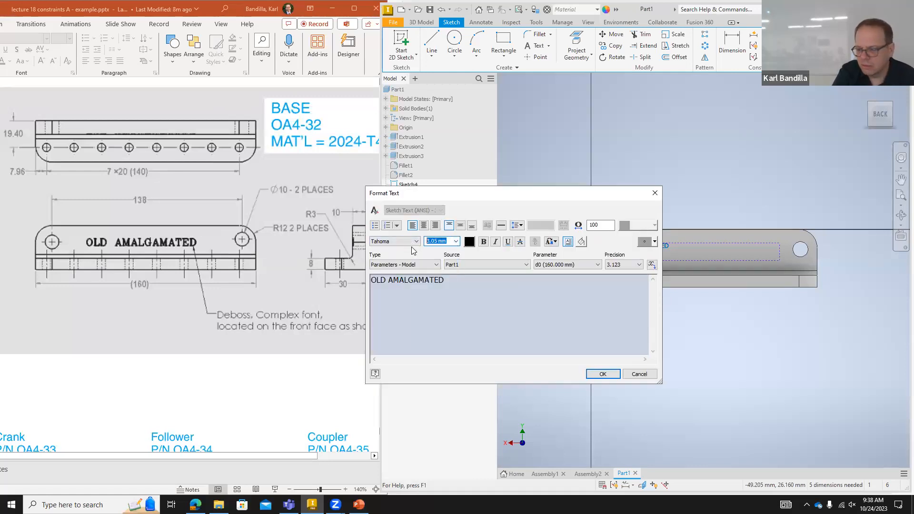
pyautogui.click(601, 373)
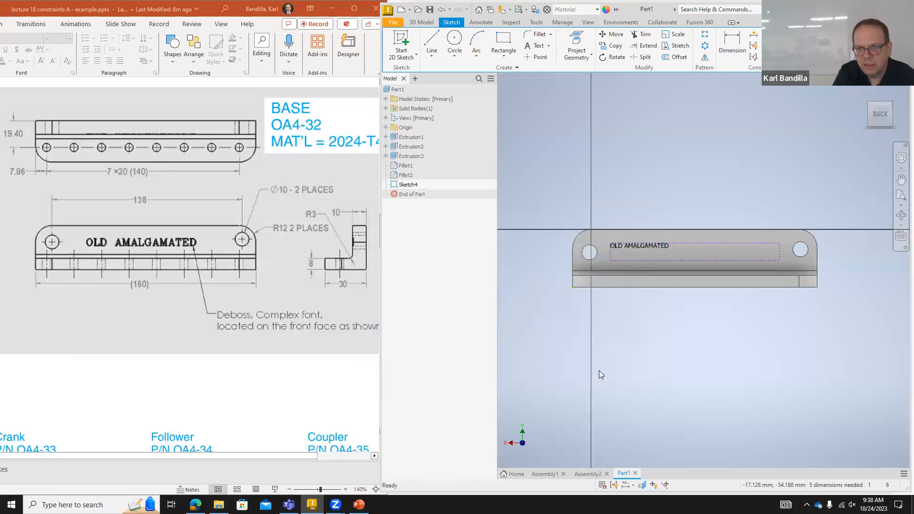
# - Set the height of the whole "OLD AMALGAMATED" text to 8 mm
pyautogui.doubleClick(649, 248)
pyautogui.moveTo(444, 280); pyautogui.dragTo(361, 281)
pyautogui.click(436, 240)
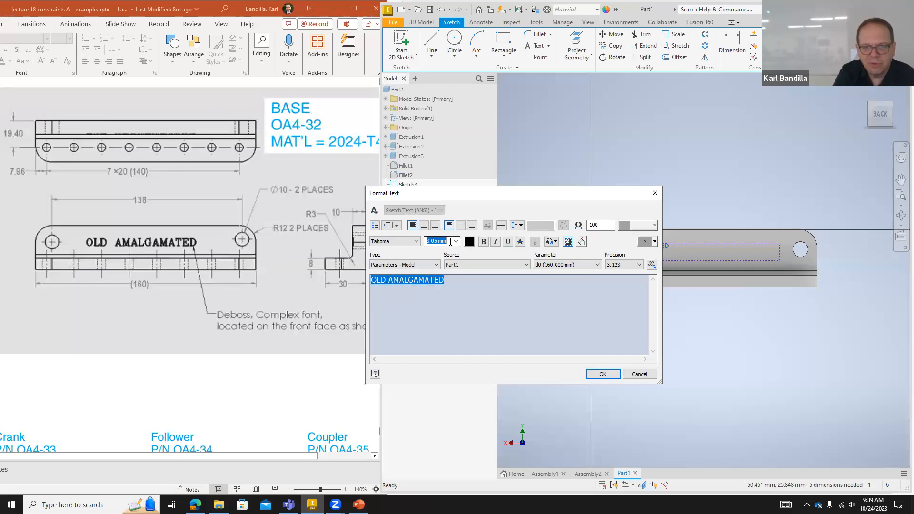
pyautogui.write('8')
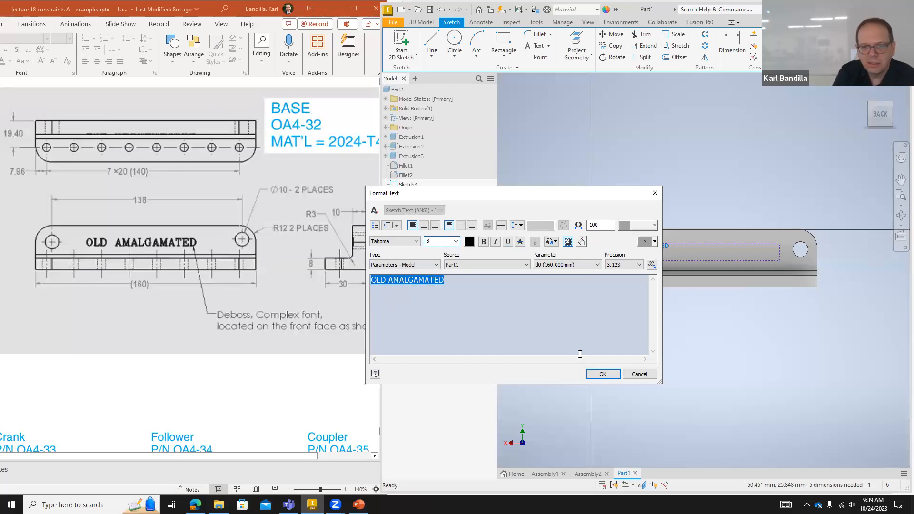
pyautogui.click(602, 374)
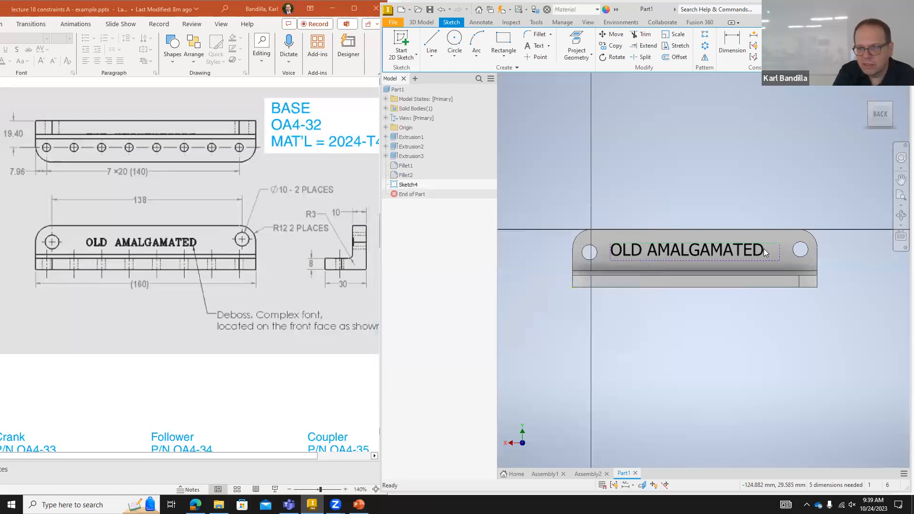
# - Adjust the text box's lower, upper and left edges to centre the lettering between the holes, and finish the sketch
pyautogui.moveTo(766, 260); pyautogui.dragTo(778, 263)
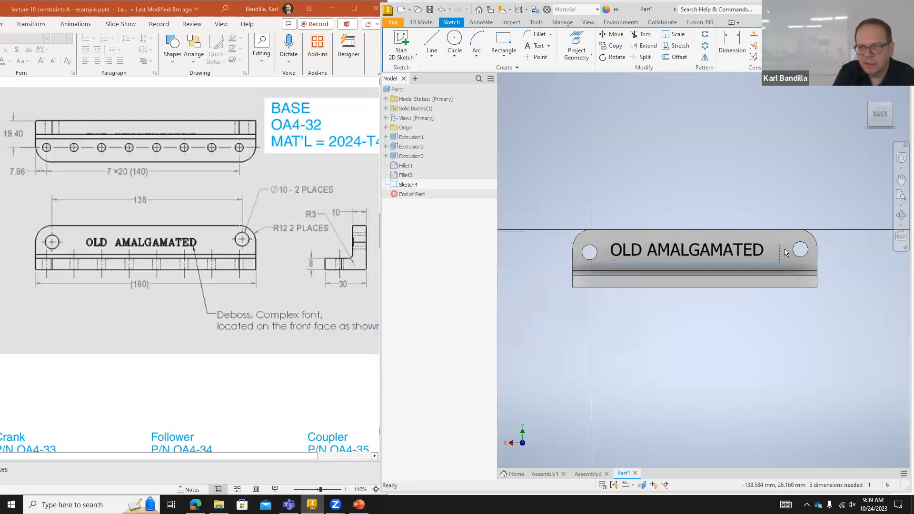
pyautogui.moveTo(774, 245); pyautogui.dragTo(770, 250)
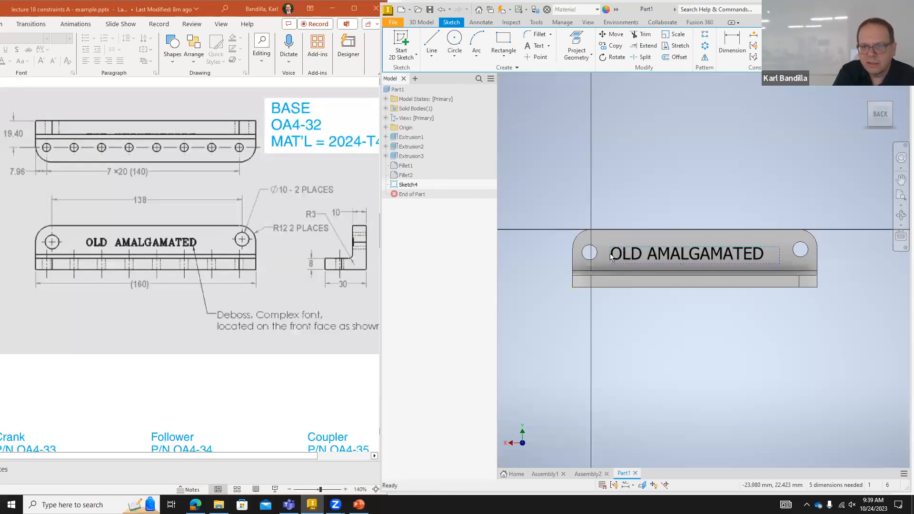
pyautogui.moveTo(610, 254); pyautogui.dragTo(620, 252)
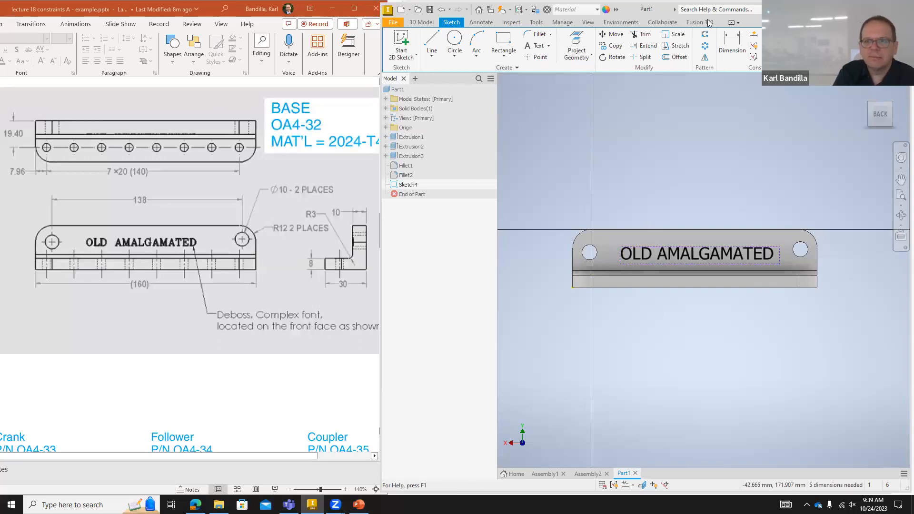
pyautogui.click(878, 40)
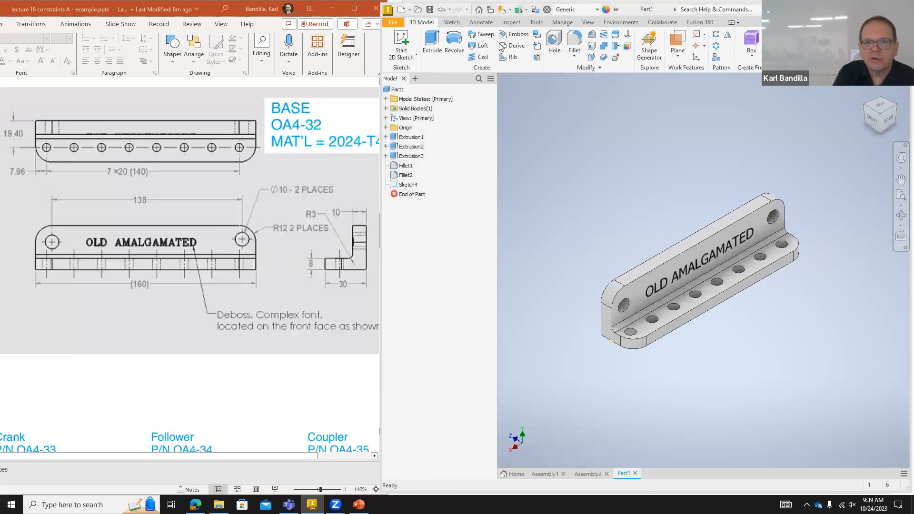
# - Engrave the "OLD AMALGAMATED" text 2 mm deep into the upright face with the Emboss command
pyautogui.click(513, 34)
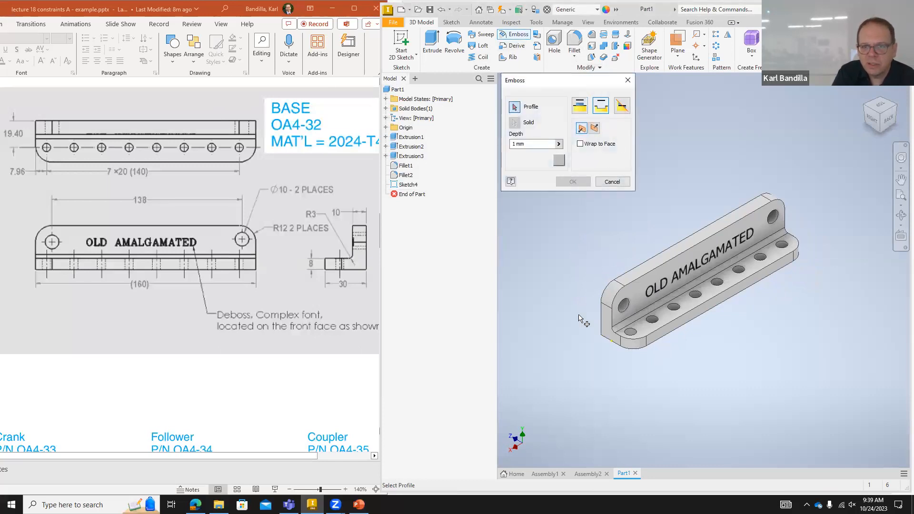
pyautogui.click(515, 143)
pyautogui.write('2')
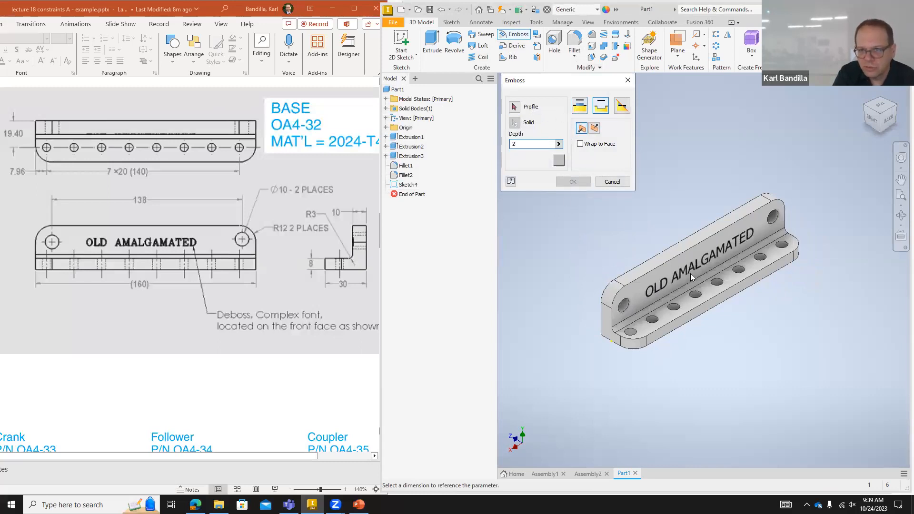
pyautogui.click(514, 106)
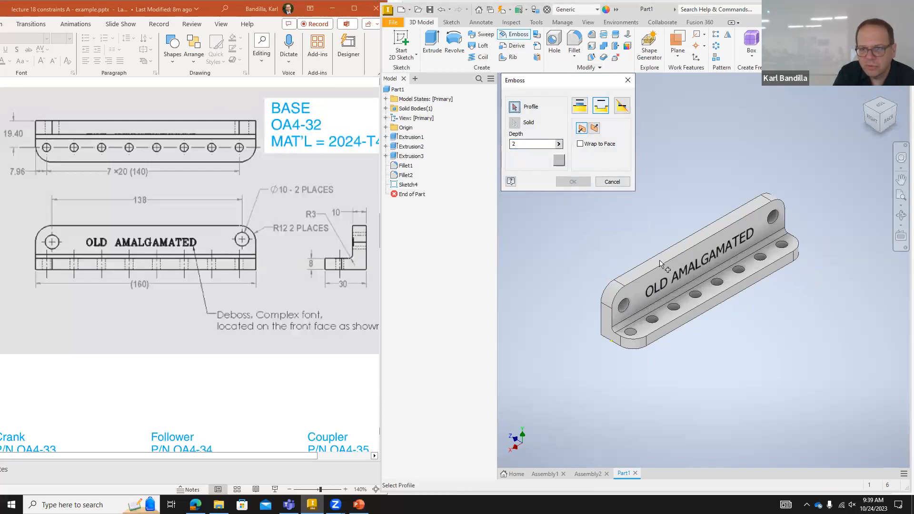
pyautogui.click(675, 273)
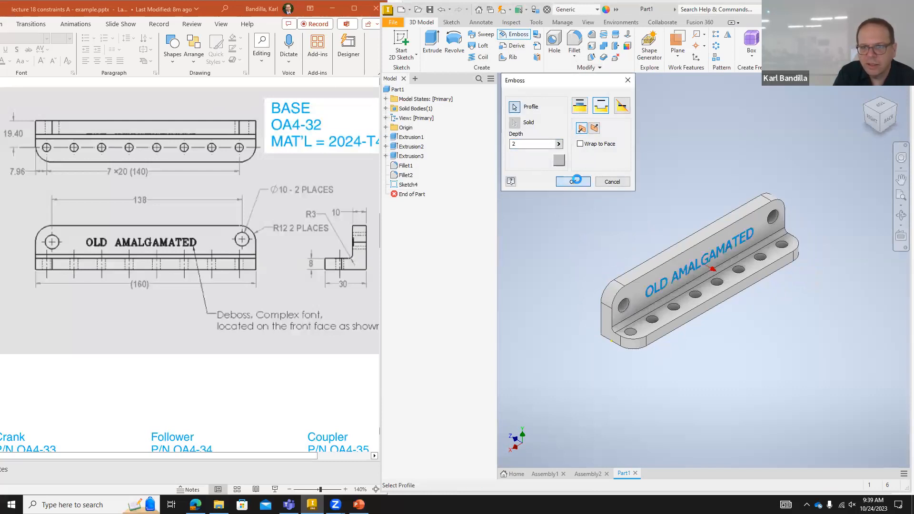
pyautogui.click(576, 181)
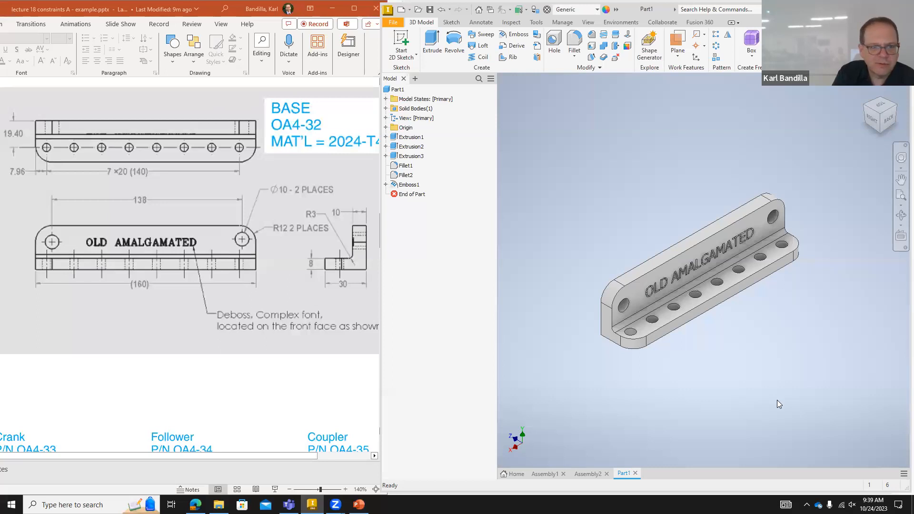
pyautogui.scroll(5, 282, 289)
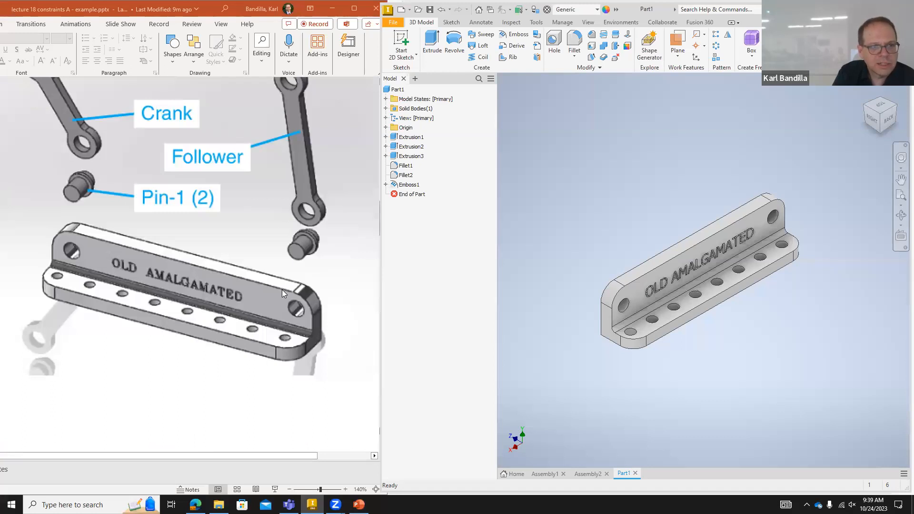
pyautogui.scroll(-10, 282, 290)
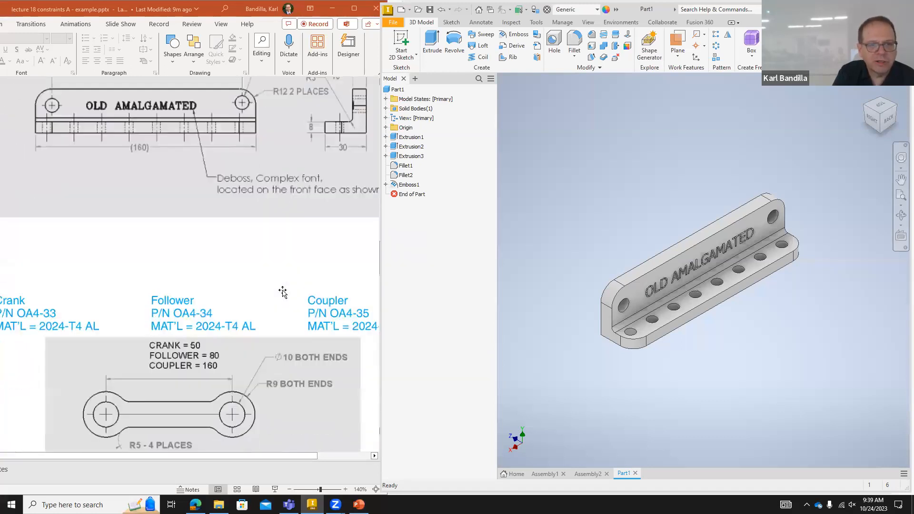
pyautogui.scroll(-1, 282, 292)
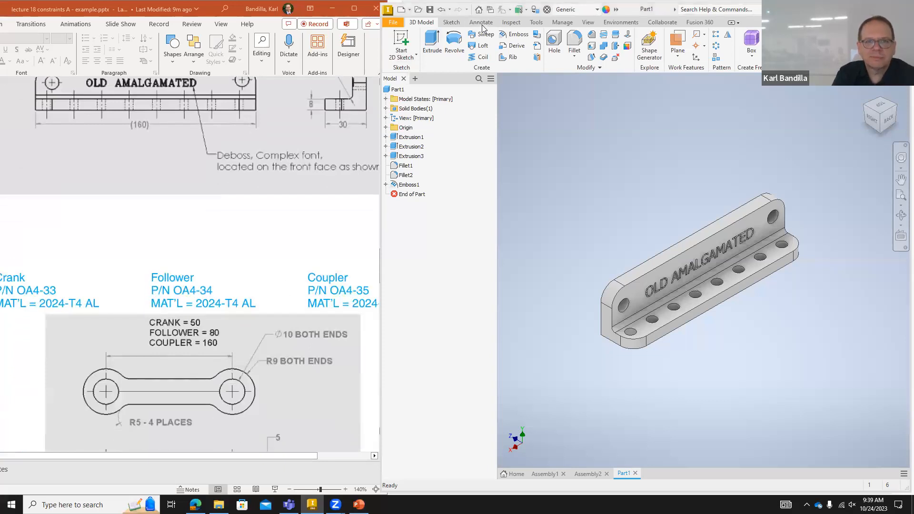
# - Start saving the part, create a folder named "assembly 4" inside the temp folder and open it as the save location
pyautogui.hotkey('ctrl', 's')
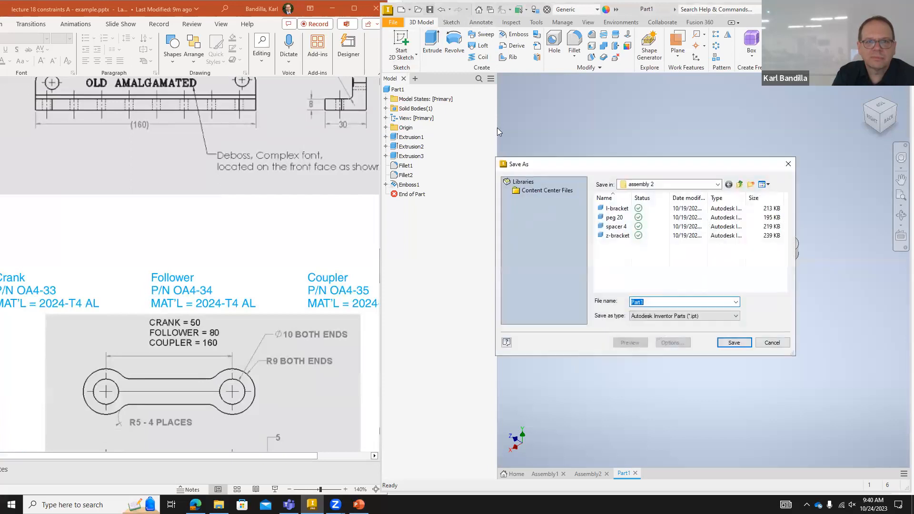
pyautogui.click(740, 184)
pyautogui.click(750, 184)
pyautogui.write('a')
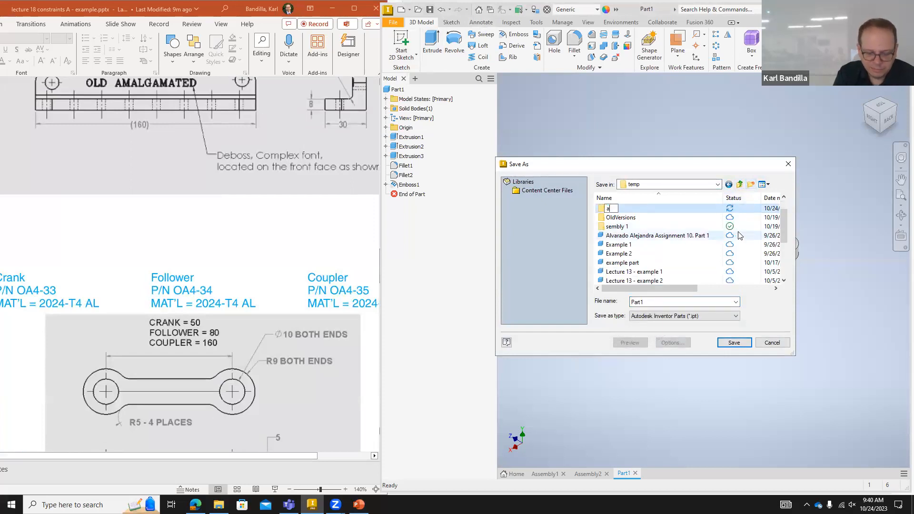
pyautogui.write('ssembly 4')
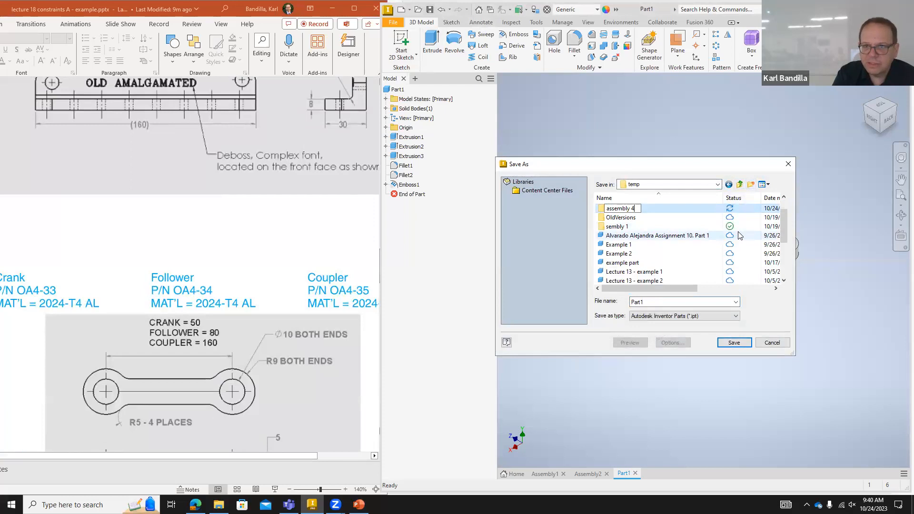
pyautogui.press('Return')
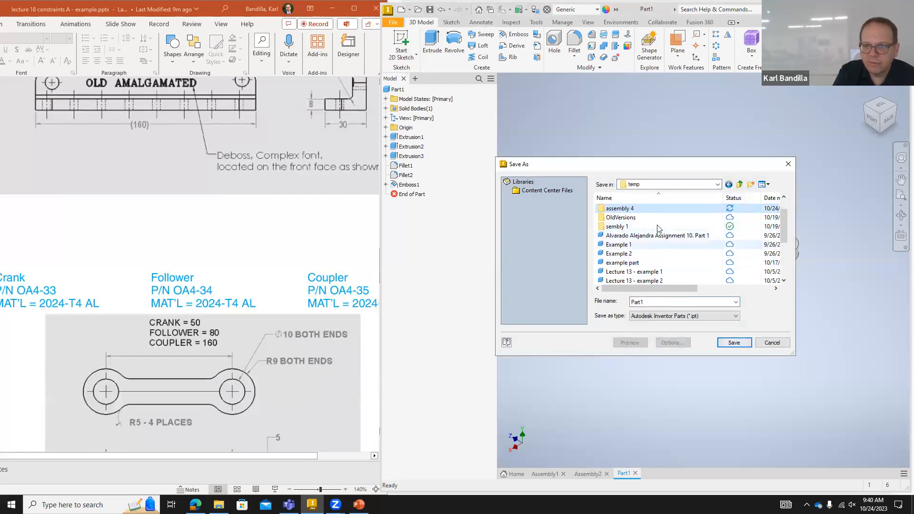
pyautogui.doubleClick(639, 213)
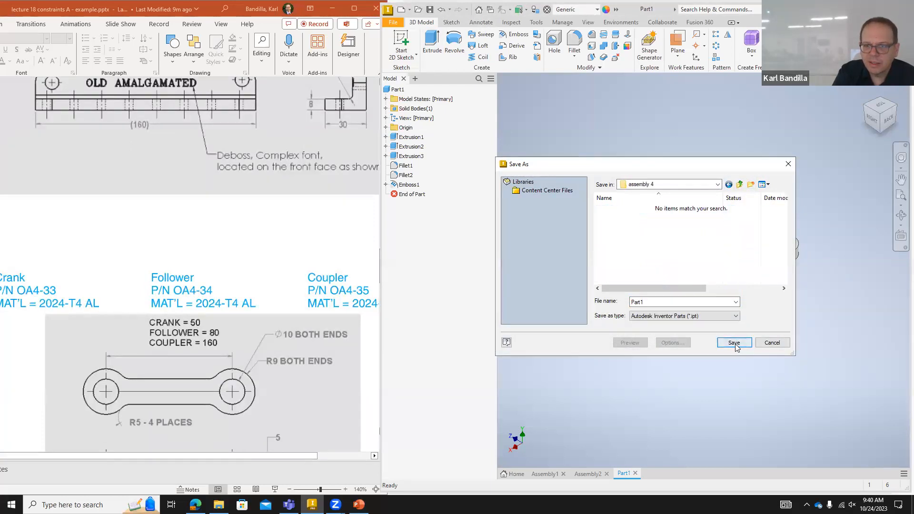
# - Save the part under the file name "base" in the assembly 4 folder
pyautogui.scroll(5, 227, 224)
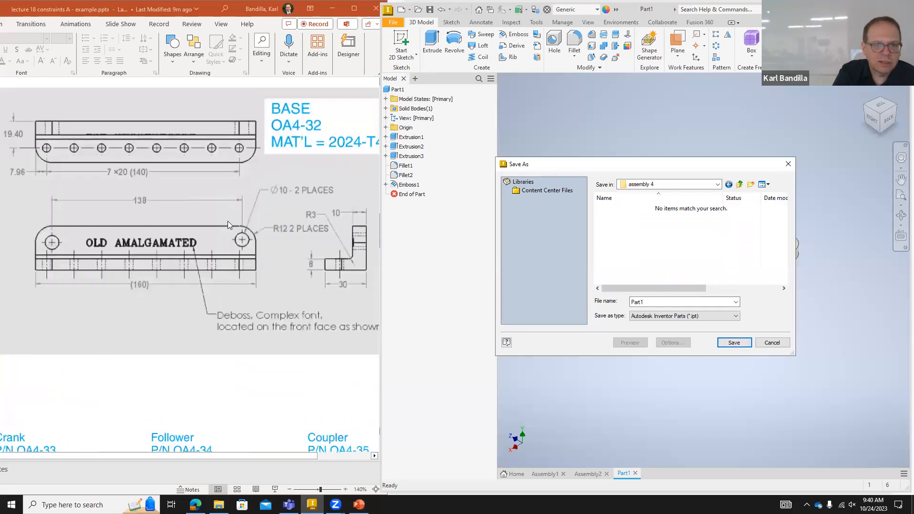
pyautogui.click(666, 301)
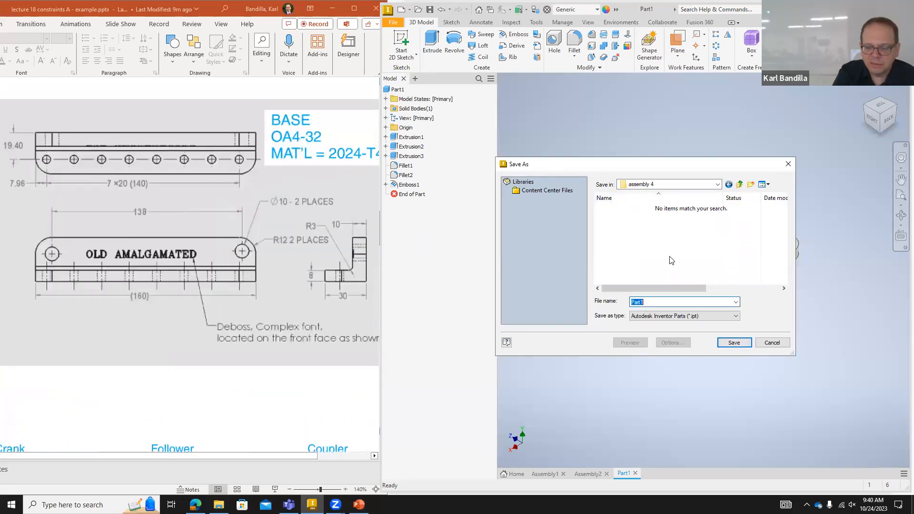
pyautogui.write('base')
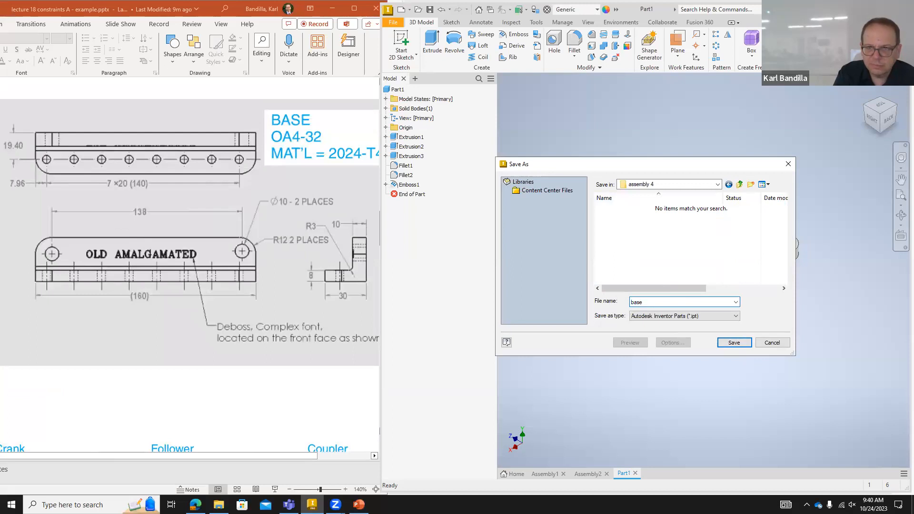
pyautogui.press('Return')
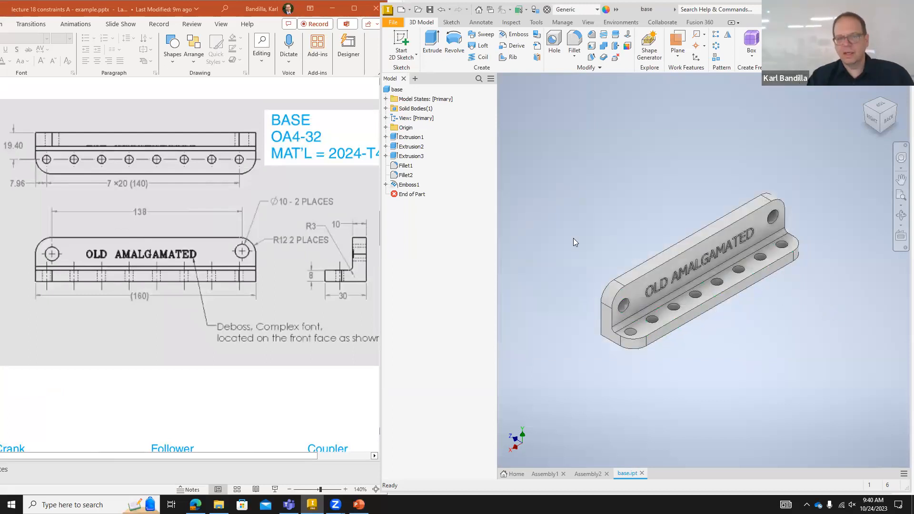
# - Review the crank, follower and coupler drawing and create a new part from the metric Standard (mm).ipt template
pyautogui.scroll(-5, 155, 320)
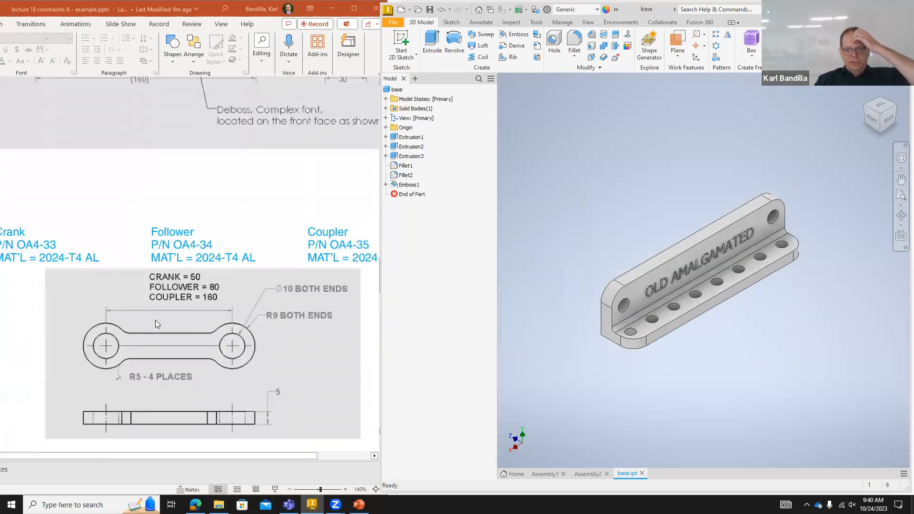
pyautogui.scroll(-3, 155, 320)
pyautogui.scroll(3, 155, 322)
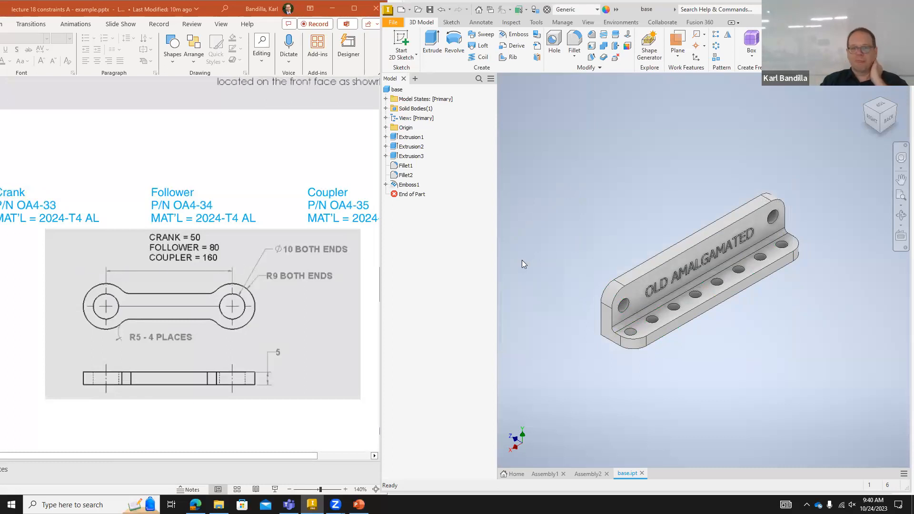
pyautogui.click(402, 11)
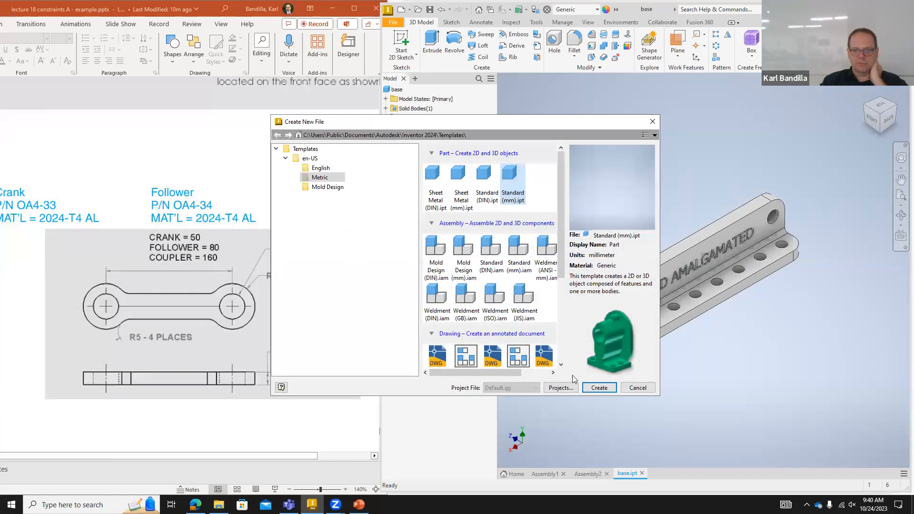
pyautogui.click(599, 388)
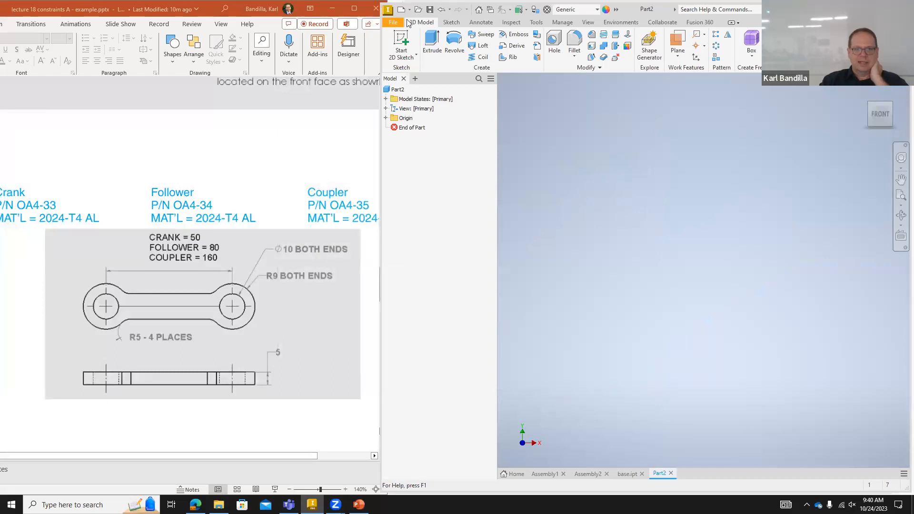
# - Start a 2D sketch on the horizontal XZ plane and draw a 10 mm diameter circle centred on the origin
pyautogui.click(401, 46)
pyautogui.click(703, 302)
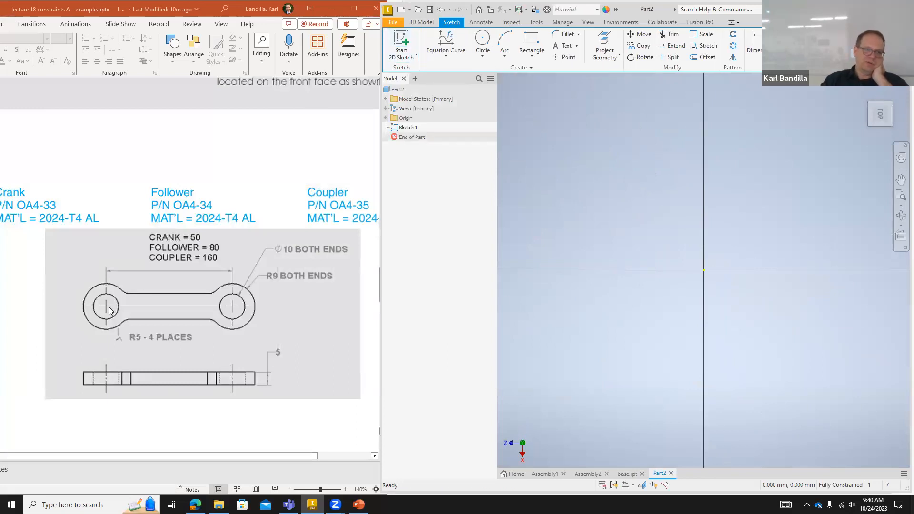
pyautogui.click(483, 43)
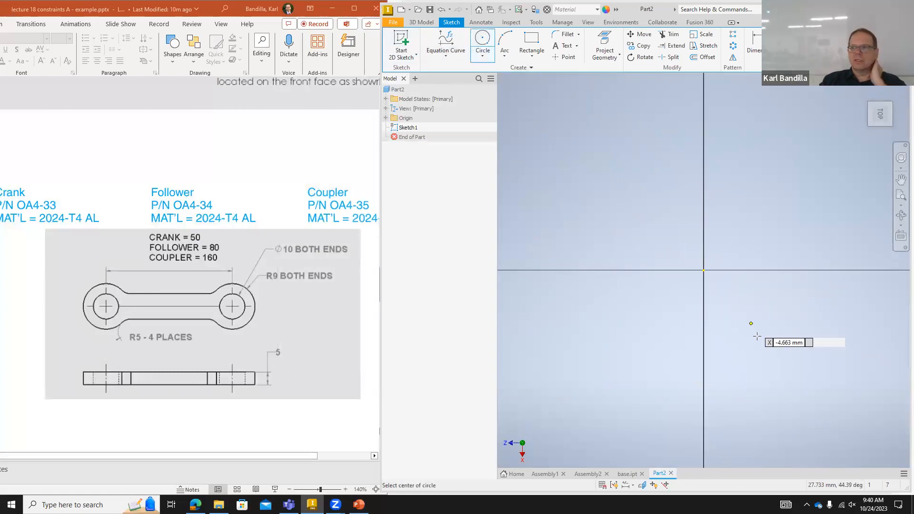
pyautogui.click(703, 271)
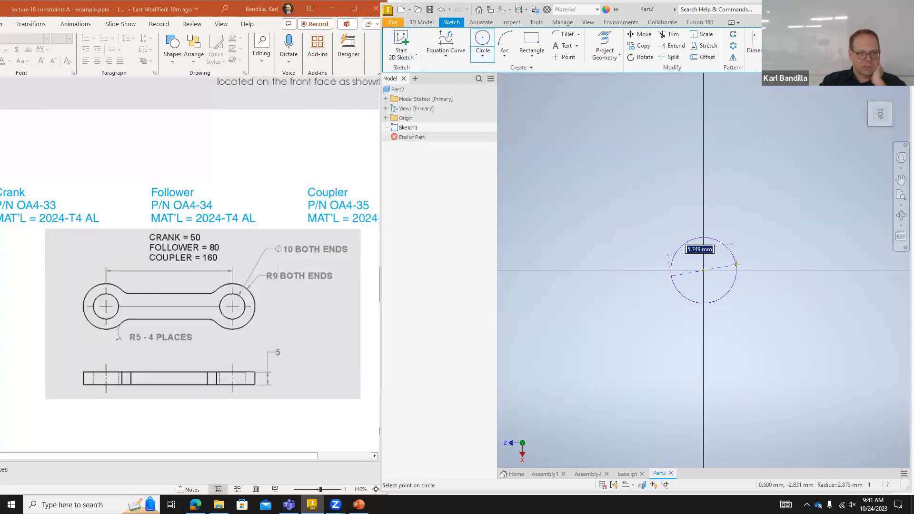
pyautogui.write('10')
pyautogui.press('Return')
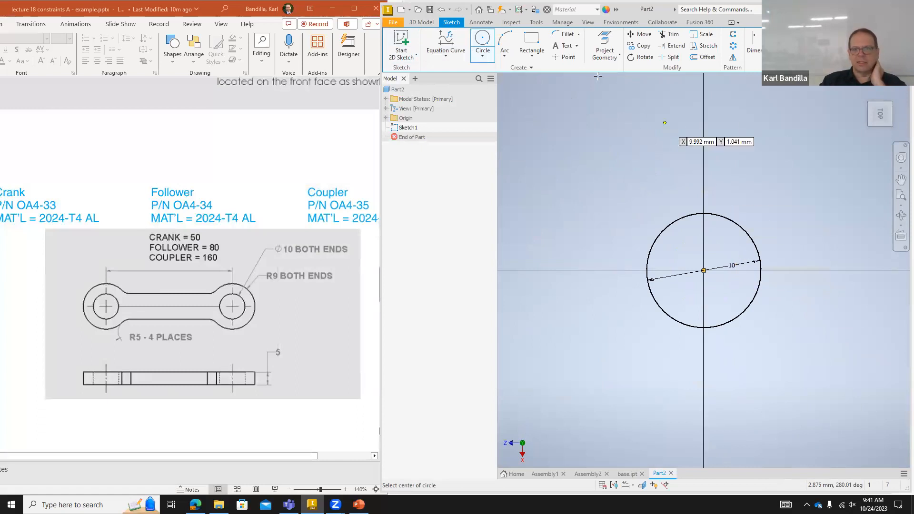
# - Draw an 18 mm diameter circle concentric with the 10 mm circle at the origin
pyautogui.click(477, 44)
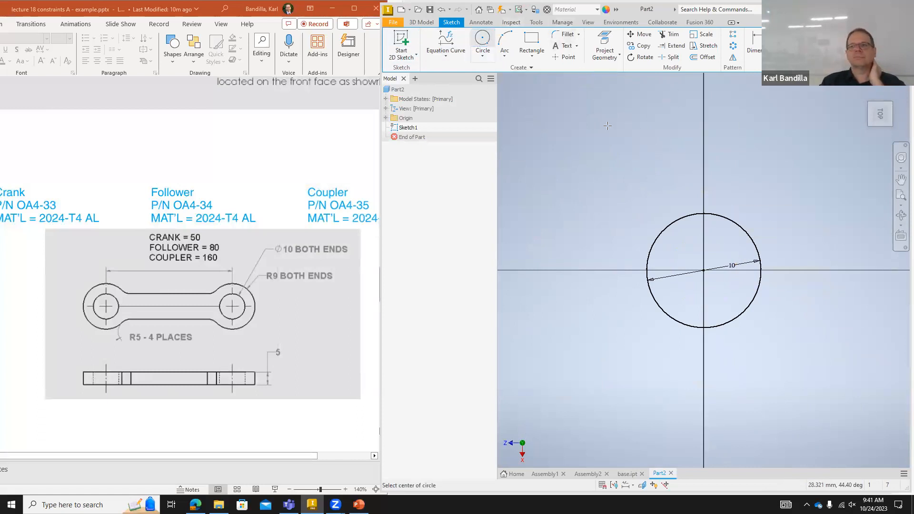
pyautogui.click(704, 269)
pyautogui.write('18')
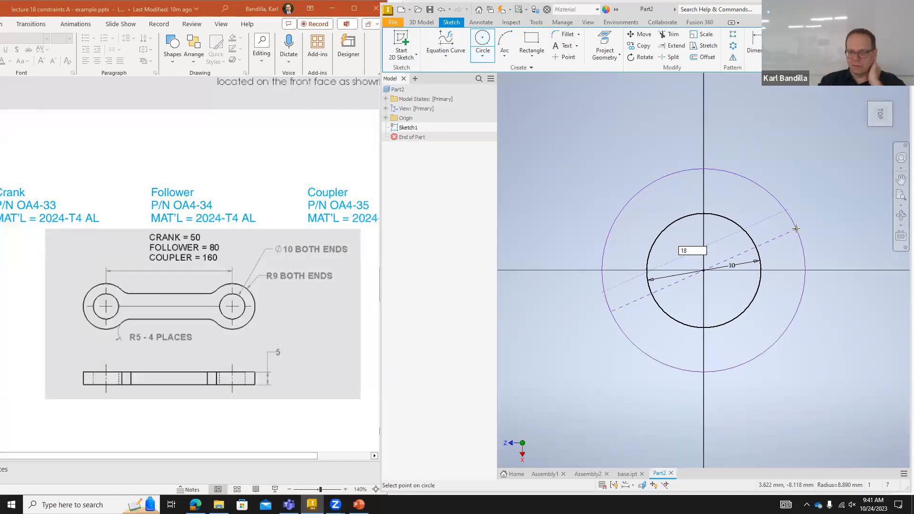
pyautogui.press('Return')
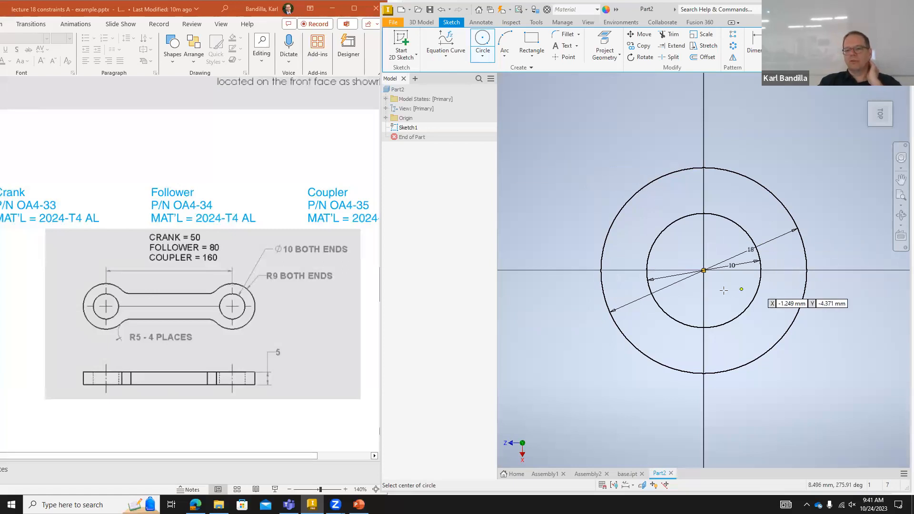
# - Draw concentric 10 mm and 18 mm diameter circles on the vertical sketch axis, about 58 mm above the origin
pyautogui.scroll(-3, 722, 290)
pyautogui.scroll(-5, 723, 289)
pyautogui.click(483, 41)
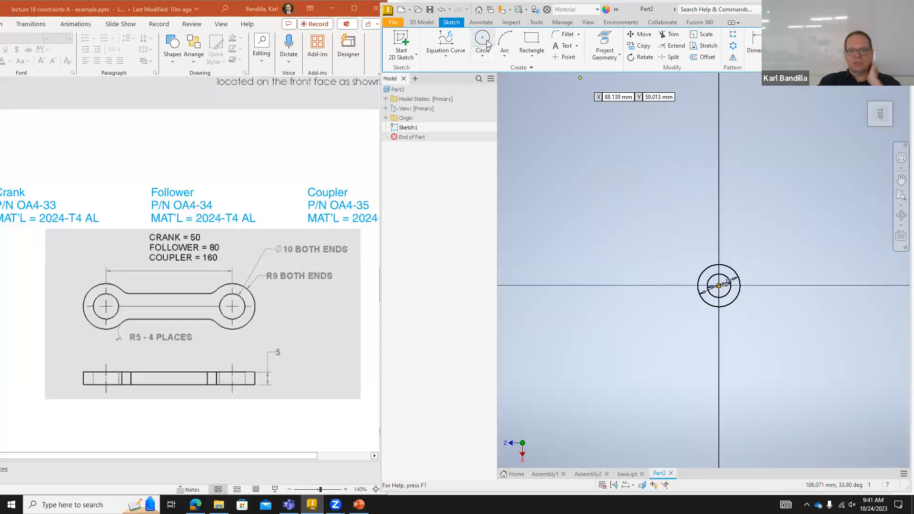
pyautogui.click(483, 42)
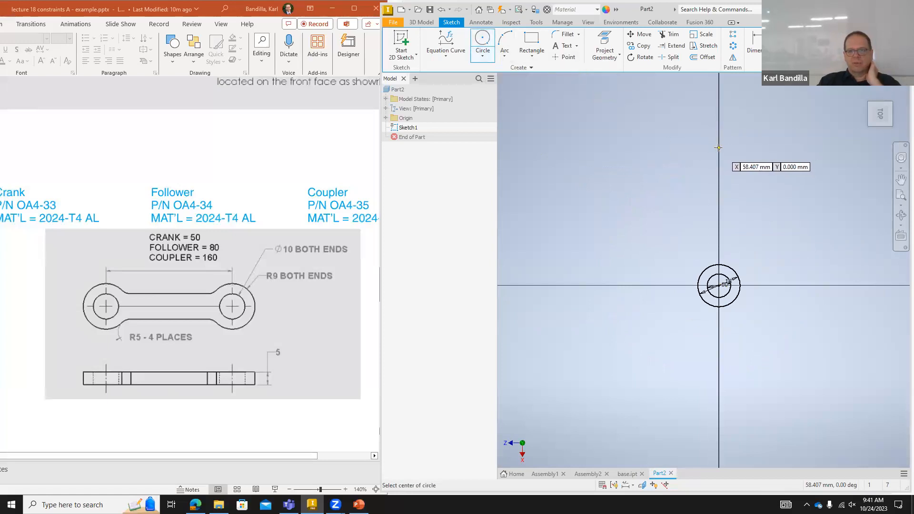
pyautogui.click(718, 147)
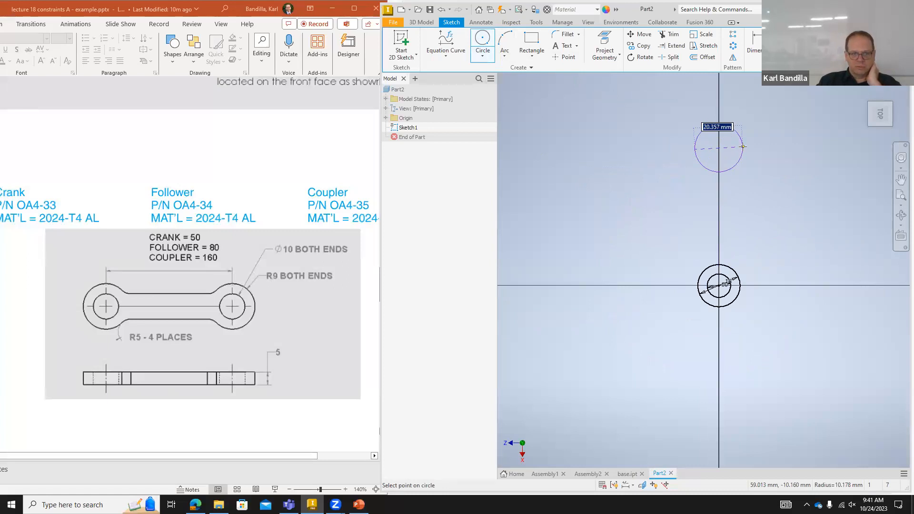
pyautogui.write('10')
pyautogui.press('Return')
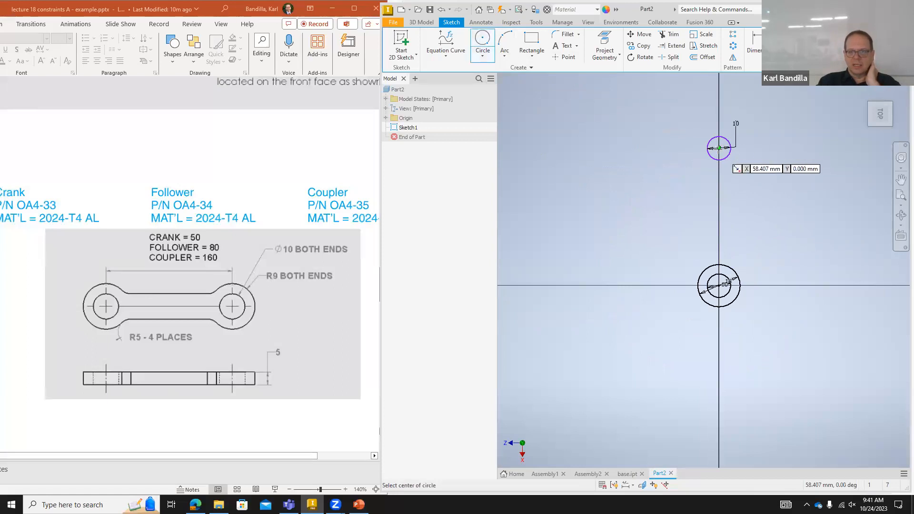
pyautogui.click(719, 148)
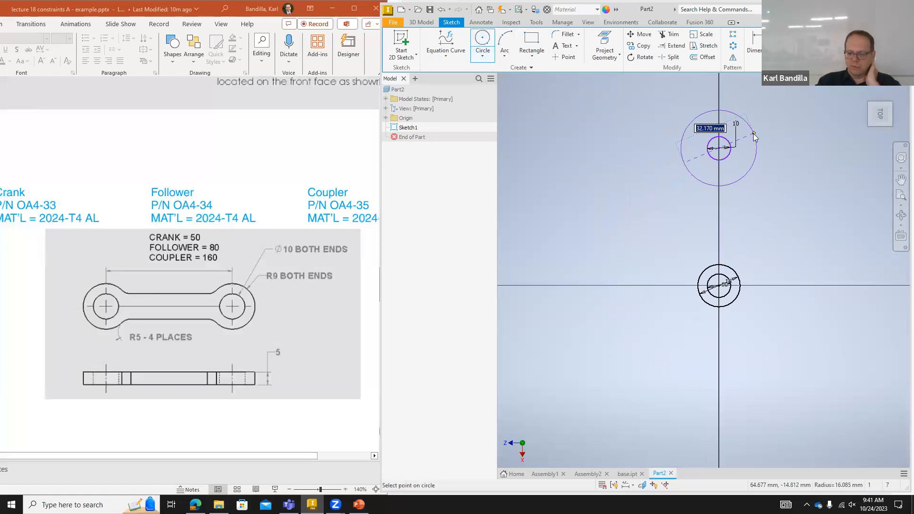
pyautogui.write('18')
pyautogui.press('Return')
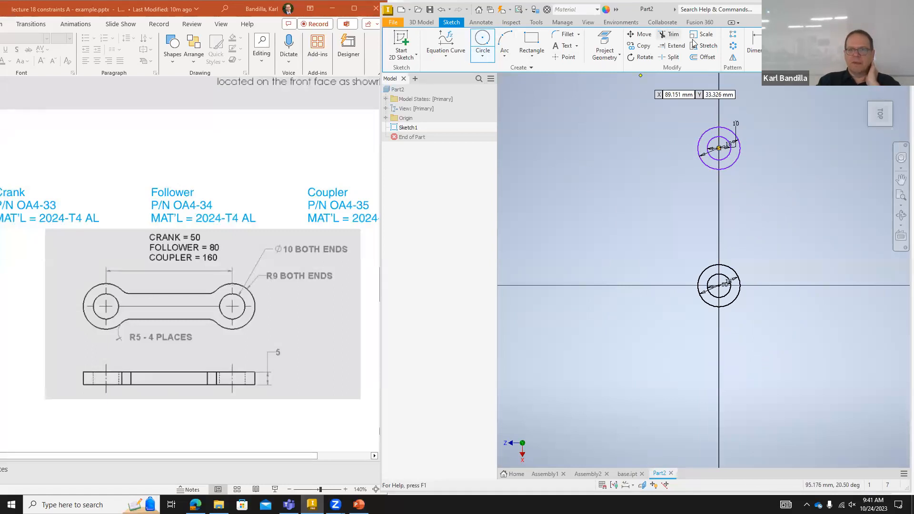
# - Dimension the centre distance between the two circle pairs and set it to 50 mm
pyautogui.click(754, 49)
pyautogui.click(719, 285)
pyautogui.click(719, 148)
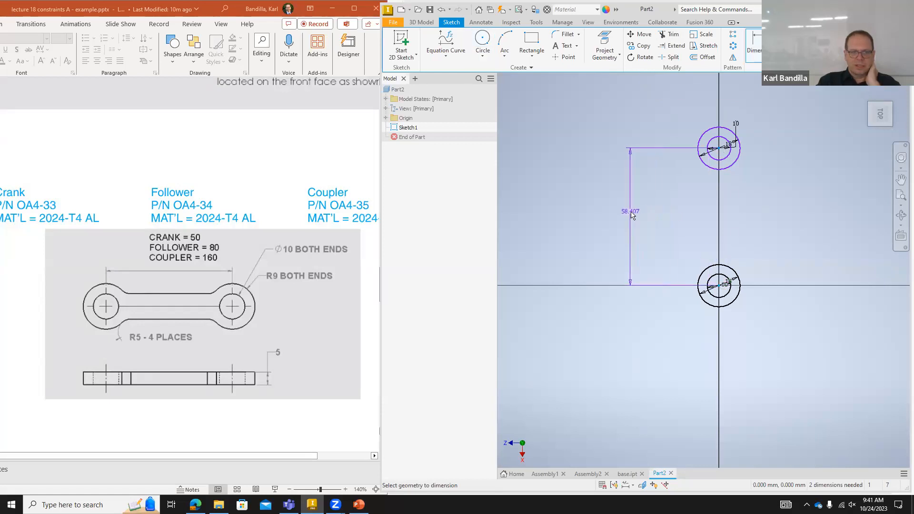
pyautogui.click(631, 215)
pyautogui.write('50')
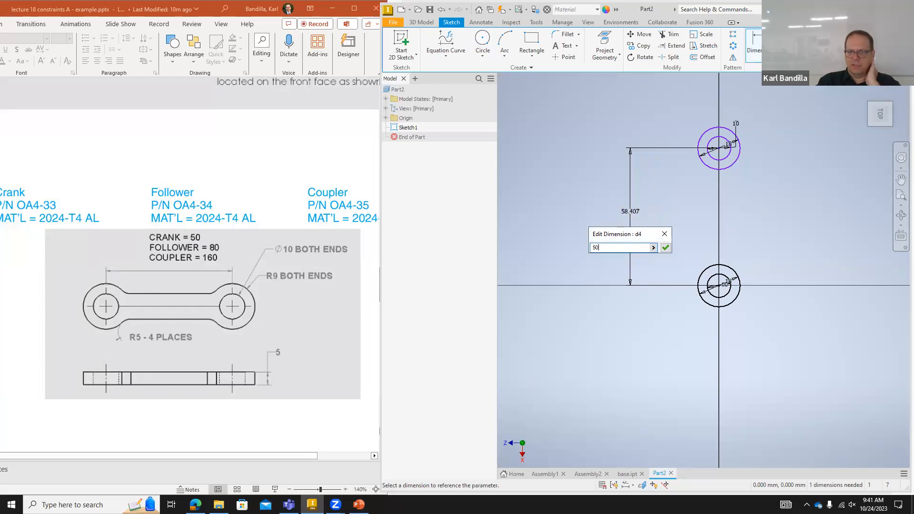
pyautogui.press('Return')
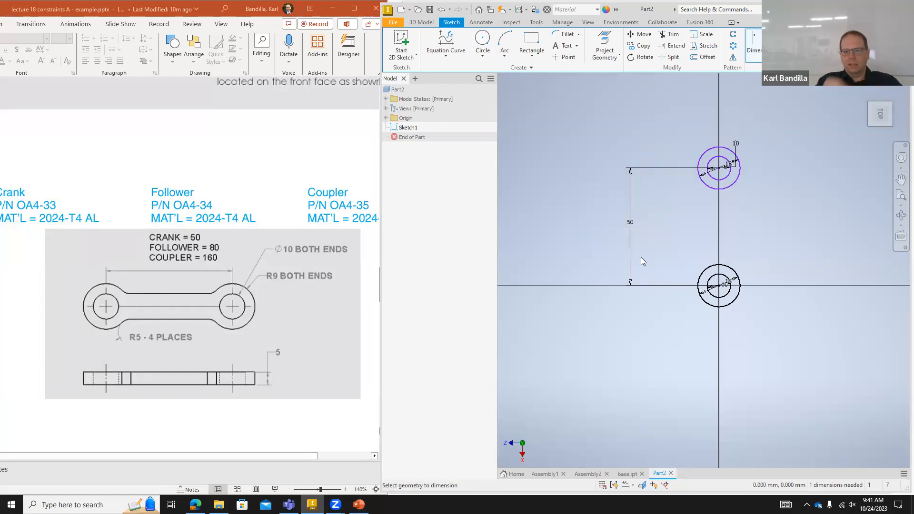
# - Draw a 10 mm by 50 mm rectangle joining the side points of the two 10 mm circles
pyautogui.click(531, 41)
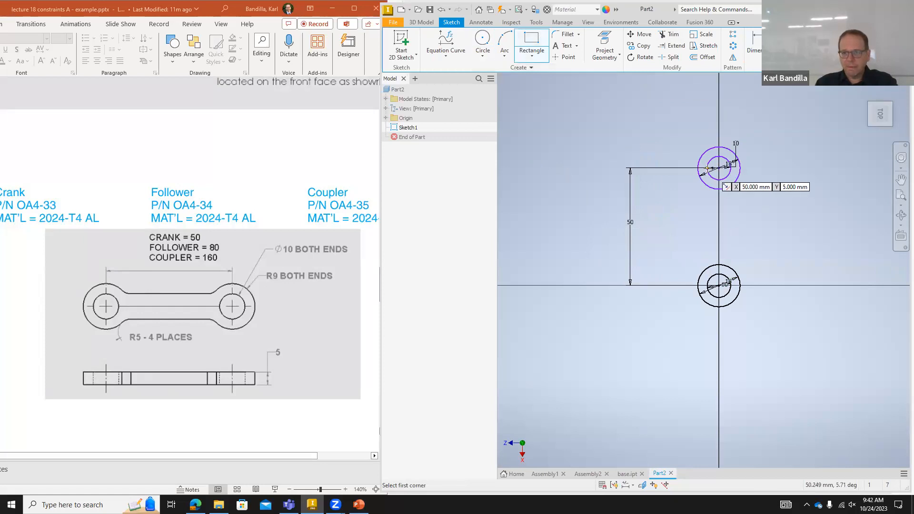
pyautogui.click(707, 168)
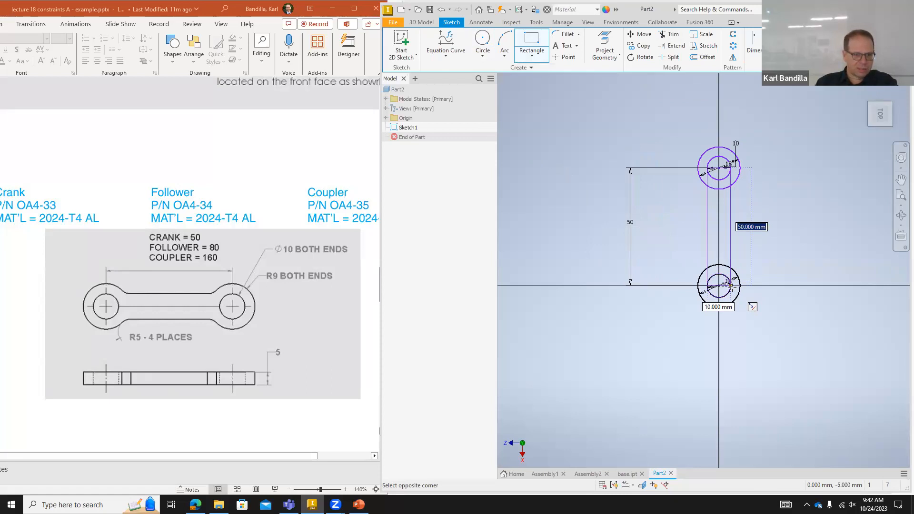
pyautogui.click(730, 286)
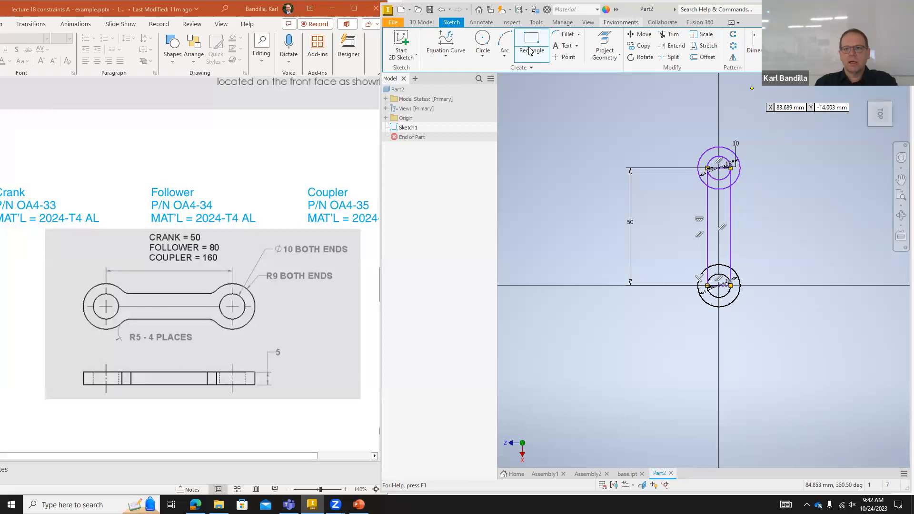
# - Trim the inner arcs of both 18 mm circles and the rectangle sides inside them to leave an open link outline
pyautogui.click(678, 38)
pyautogui.scroll(4, 716, 233)
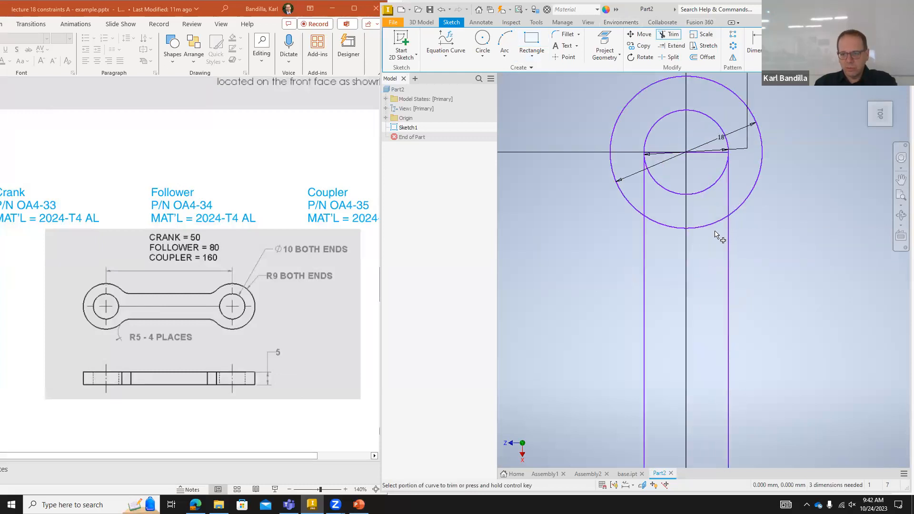
pyautogui.scroll(-1, 717, 233)
pyautogui.click(687, 231)
pyautogui.click(673, 205)
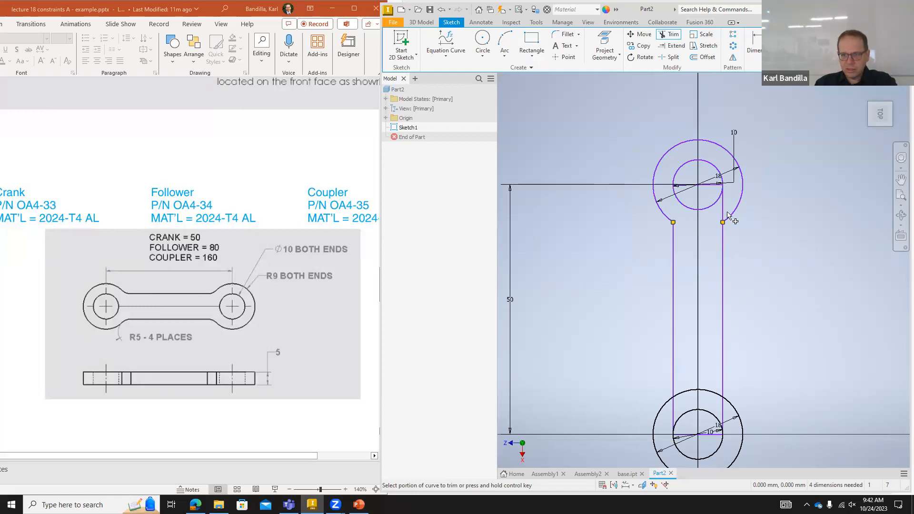
pyautogui.click(722, 209)
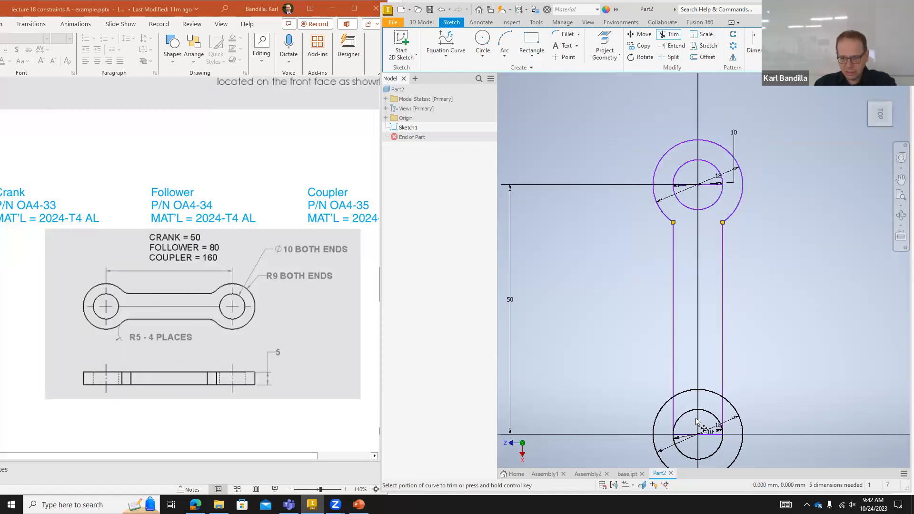
pyautogui.click(684, 396)
pyautogui.click(674, 416)
pyautogui.click(723, 413)
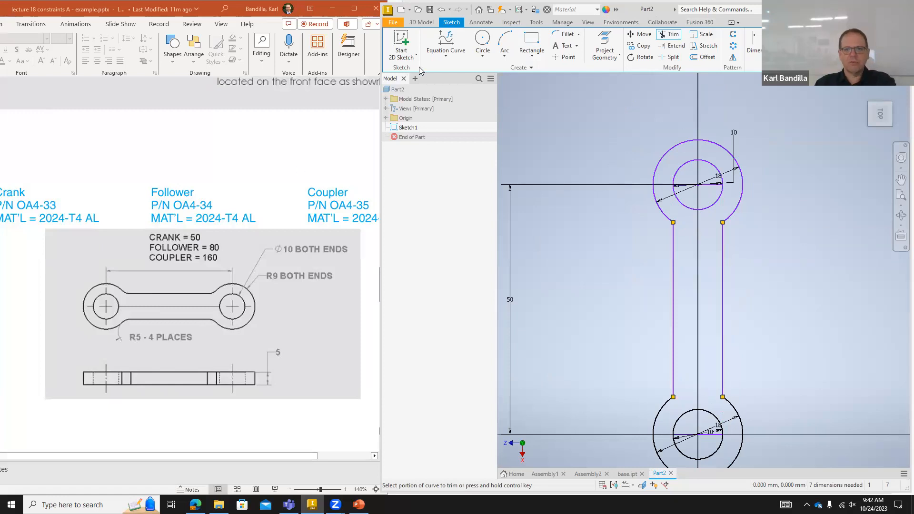
# - Fillet the four corners where the link's straight sides meet the outer end arcs with a 5 mm radius
pyautogui.click(565, 34)
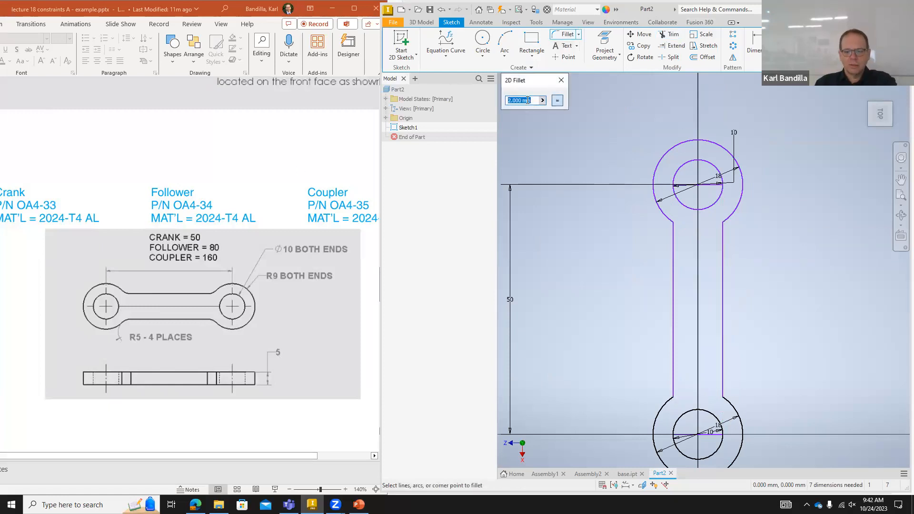
pyautogui.write('5')
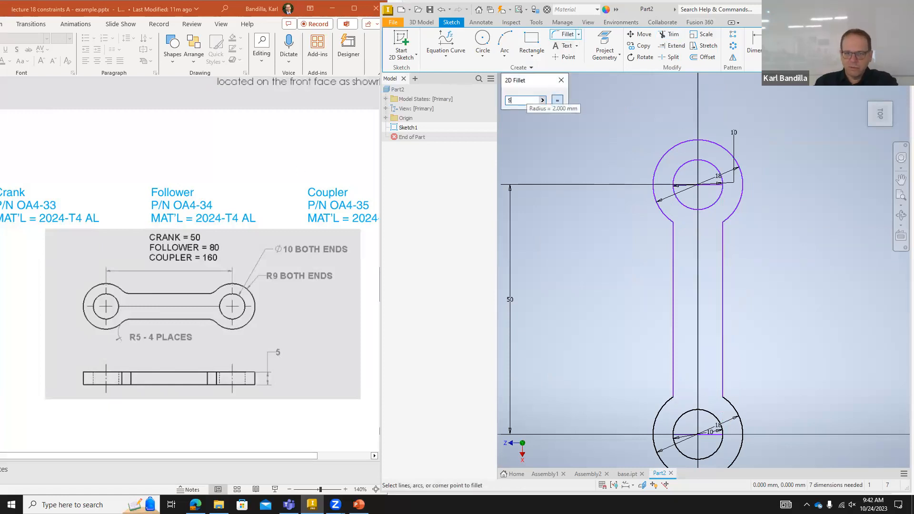
pyautogui.click(672, 222)
pyautogui.click(672, 238)
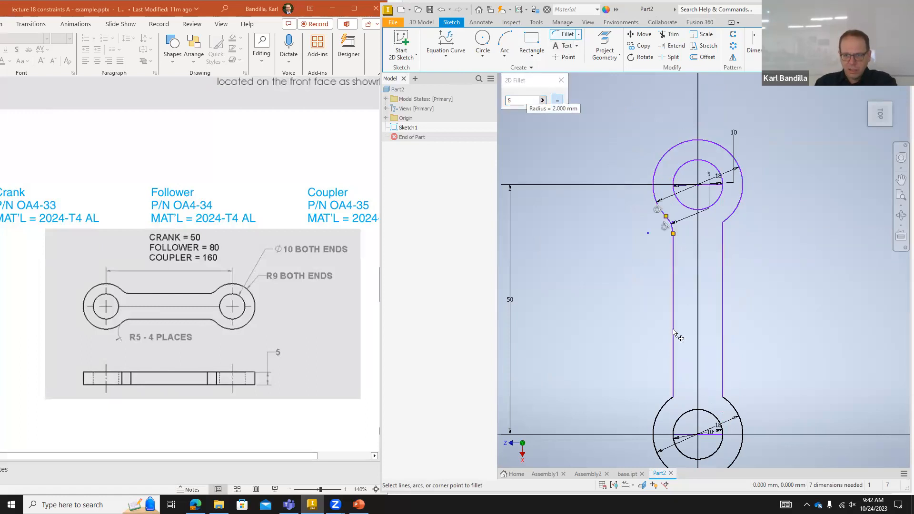
pyautogui.click(665, 409)
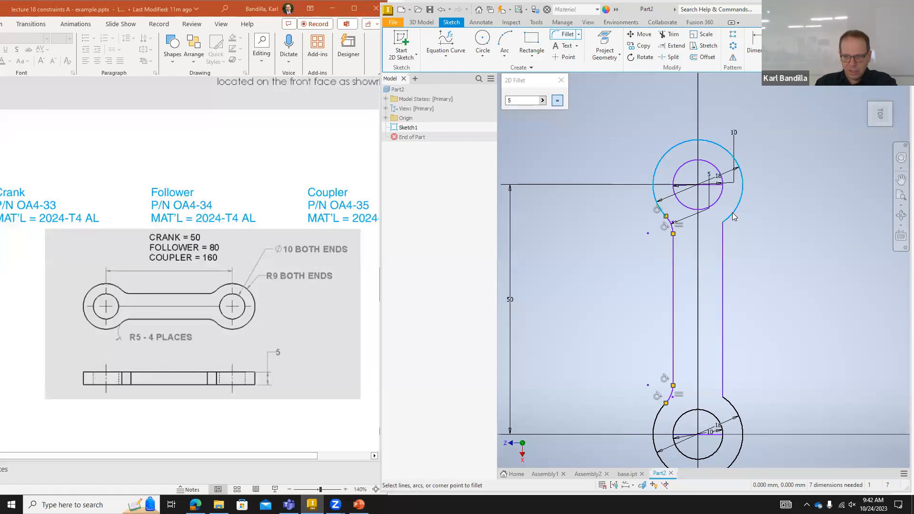
pyautogui.click(724, 248)
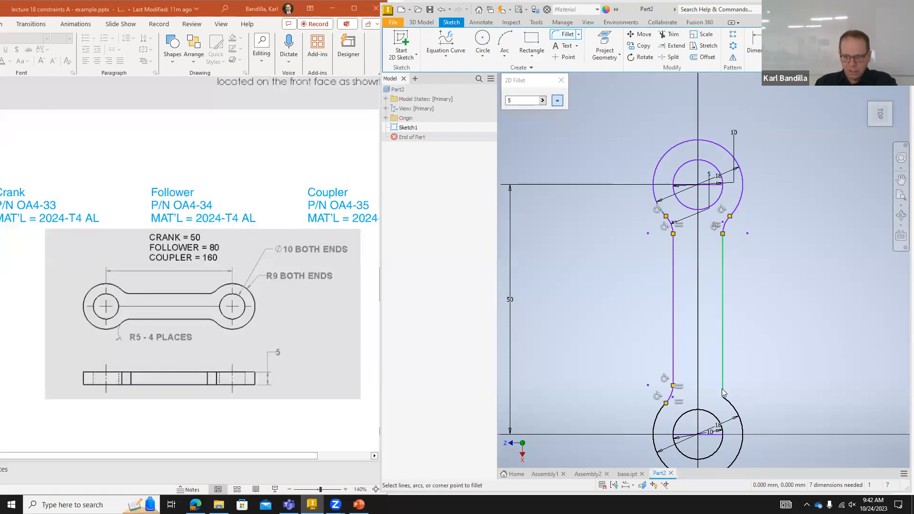
pyautogui.click(729, 405)
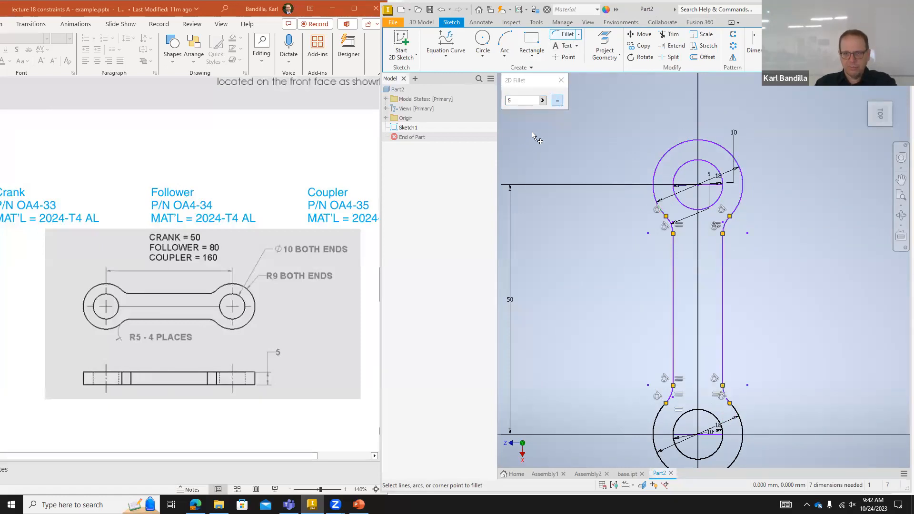
pyautogui.click(562, 82)
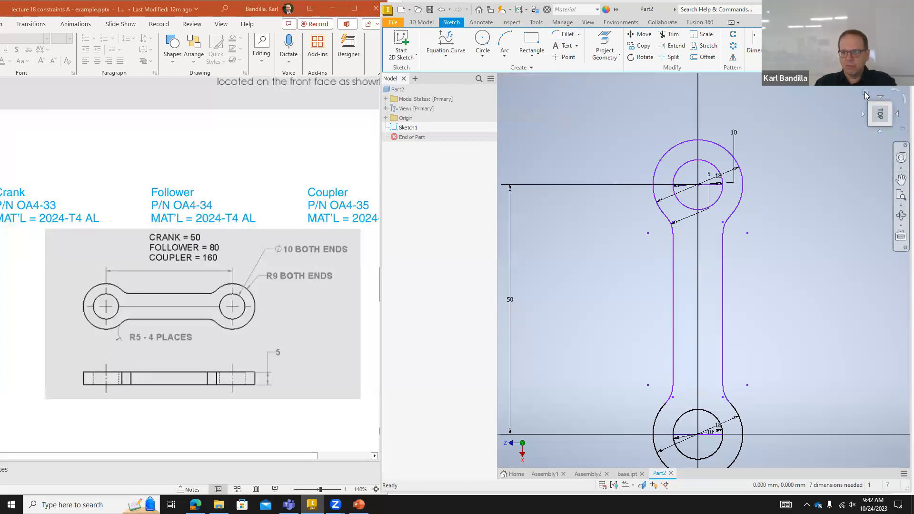
# - Finish the sketch and extrude the link profile 5 mm, keeping both end holes open
pyautogui.click(868, 93)
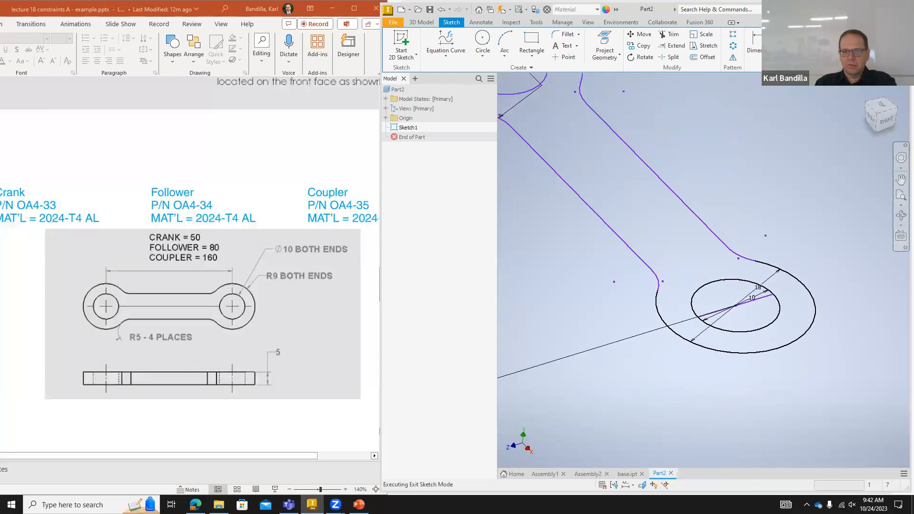
pyautogui.click(863, 93)
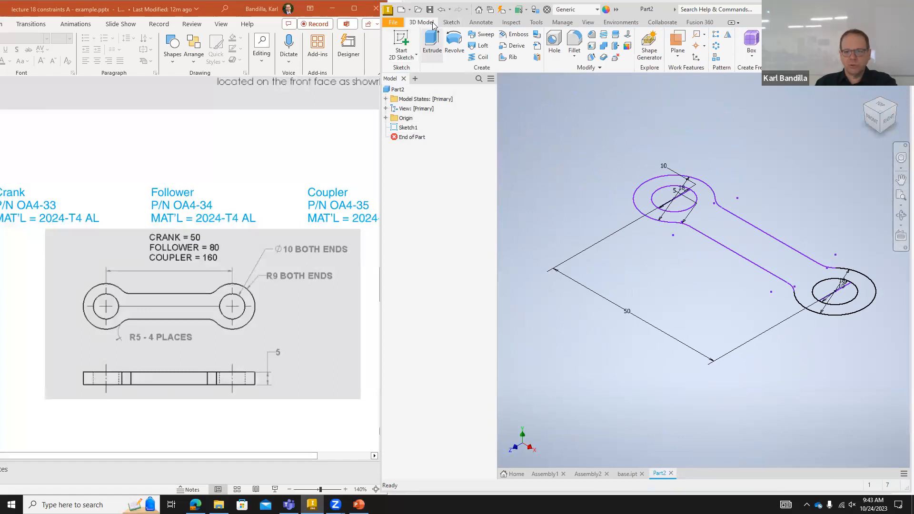
pyautogui.click(431, 43)
pyautogui.write('5')
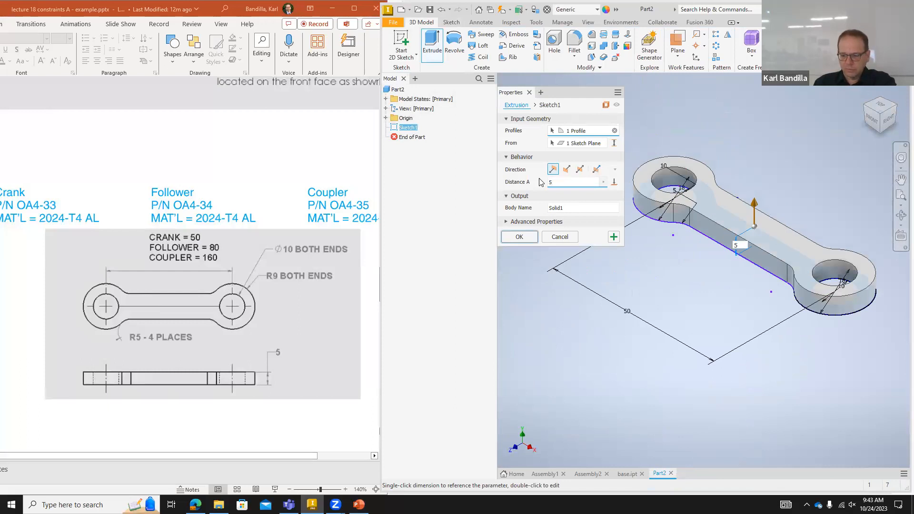
pyautogui.press('Return')
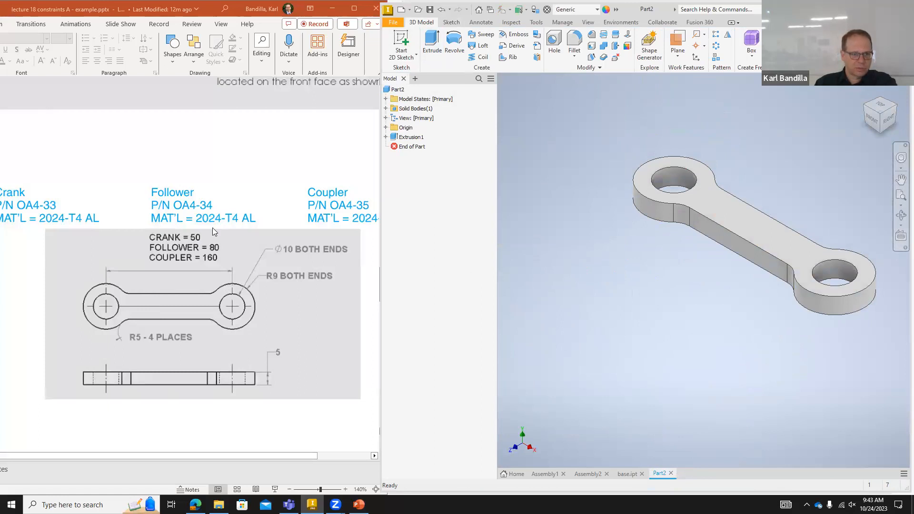
# - Save the finished 50 mm link part as crank in the assembly 4 folder
pyautogui.click(430, 10)
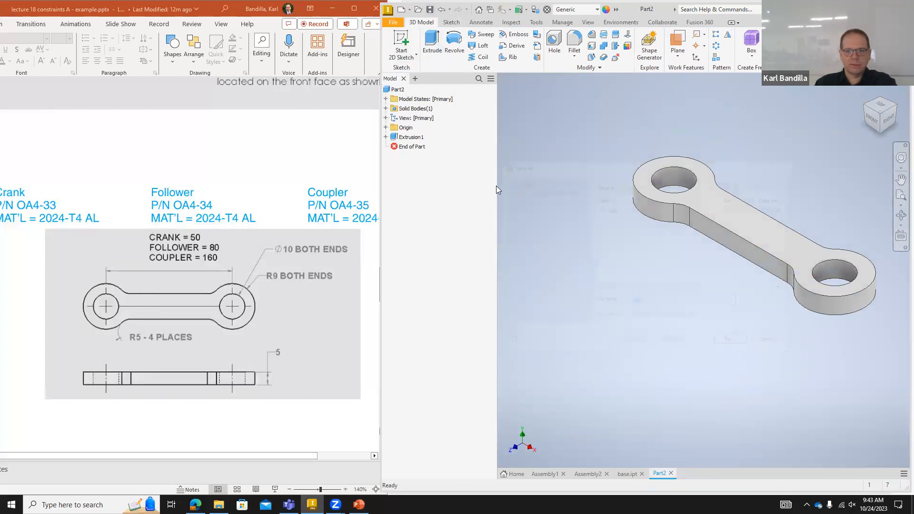
pyautogui.write('crank')
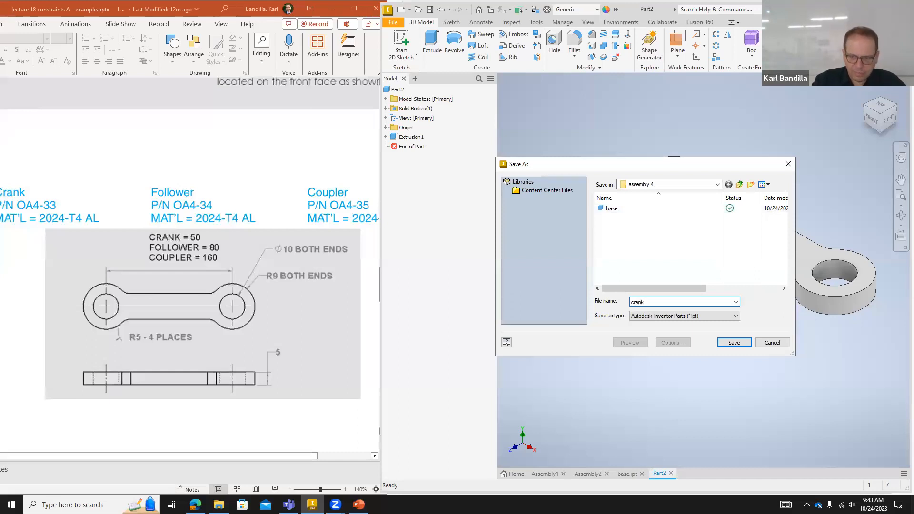
pyautogui.press('Return')
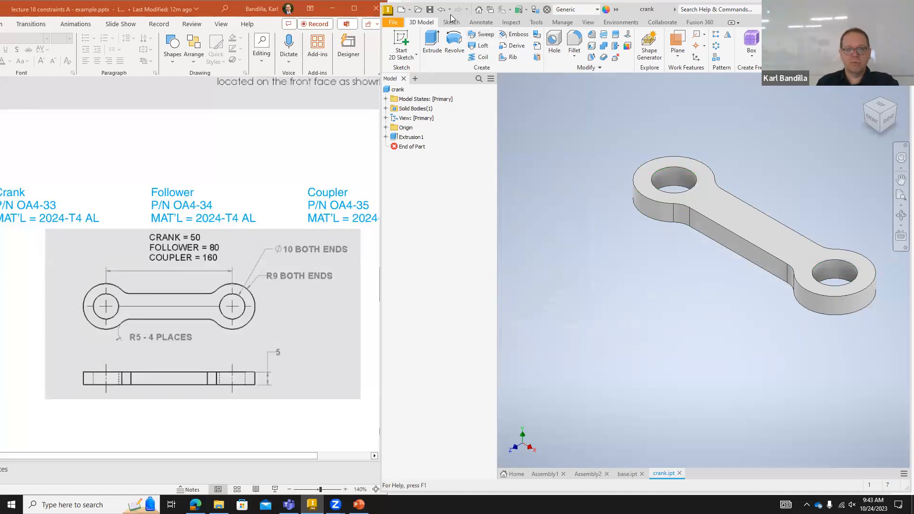
# - Save a copy of the crank part under the name follower in the assembly 4 folder
pyautogui.click(393, 24)
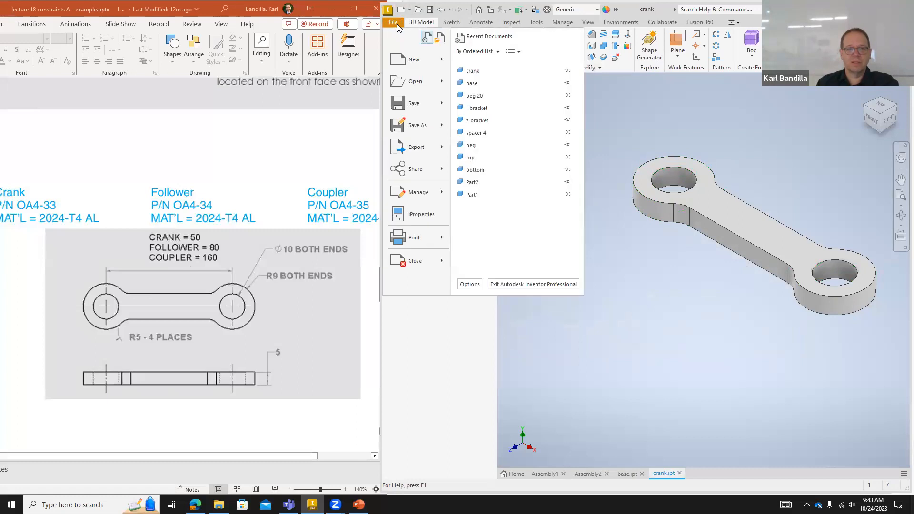
pyautogui.click(422, 125)
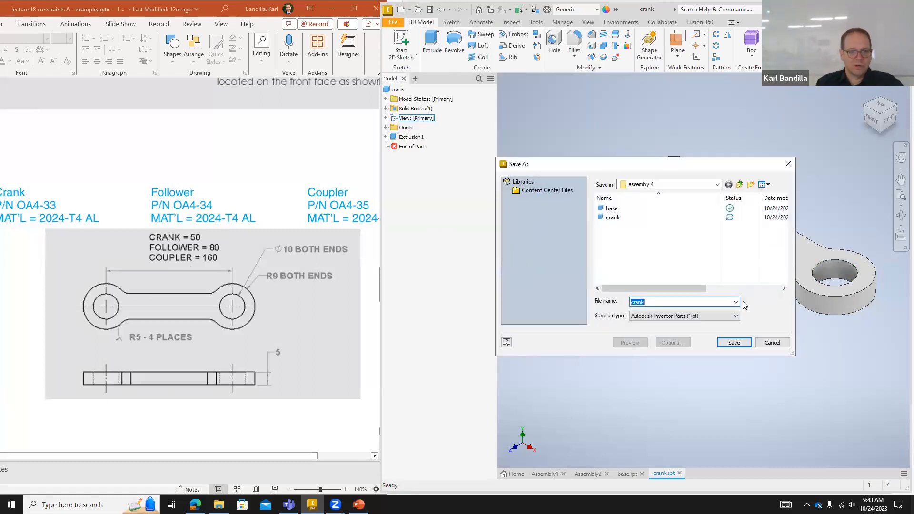
pyautogui.write('f')
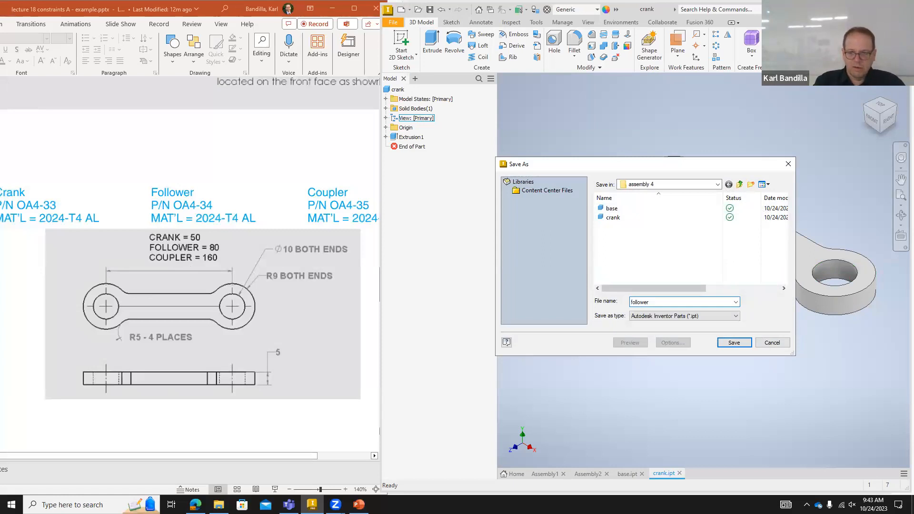
pyautogui.write('ollower')
pyautogui.press('Return')
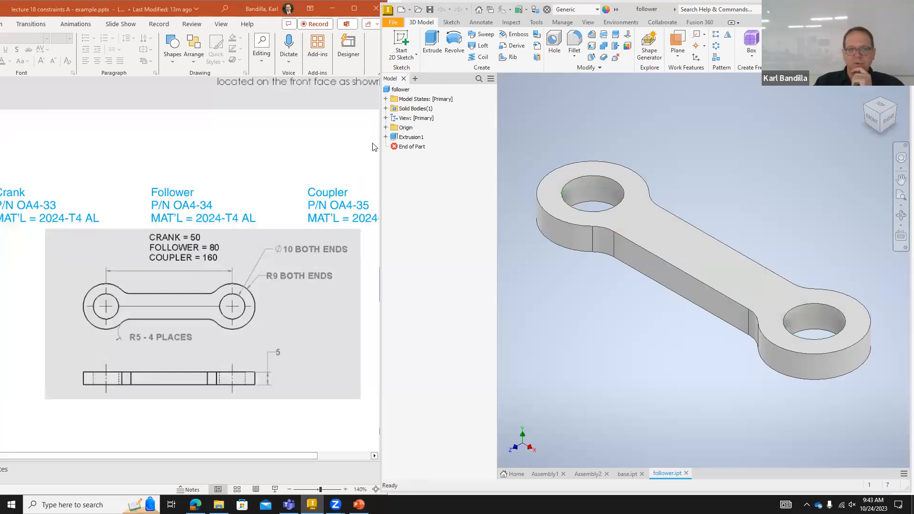
# - Open the sketch of the follower's link extrusion for editing
pyautogui.click(386, 137)
pyautogui.click(413, 147)
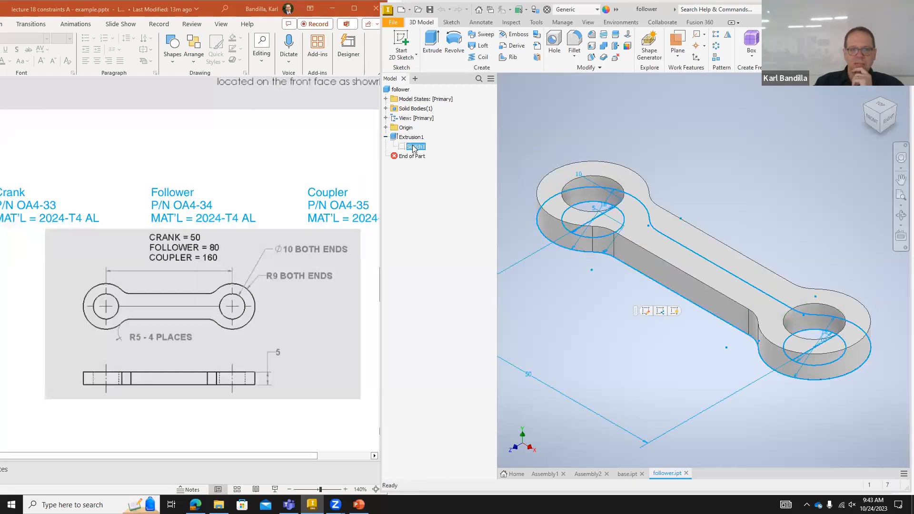
pyautogui.rightClick(413, 147)
pyautogui.click(433, 175)
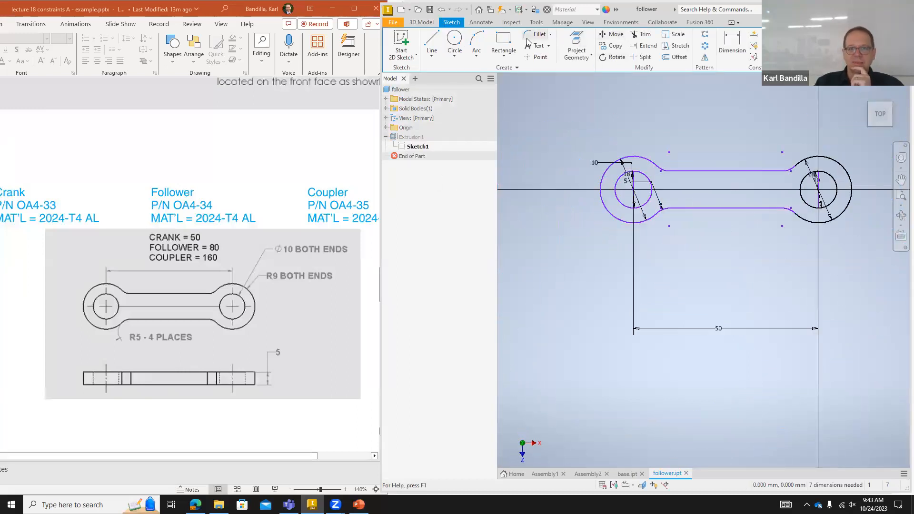
# - Try to set the distance between the end hole centres to 80 mm and undo the change
pyautogui.doubleClick(718, 328)
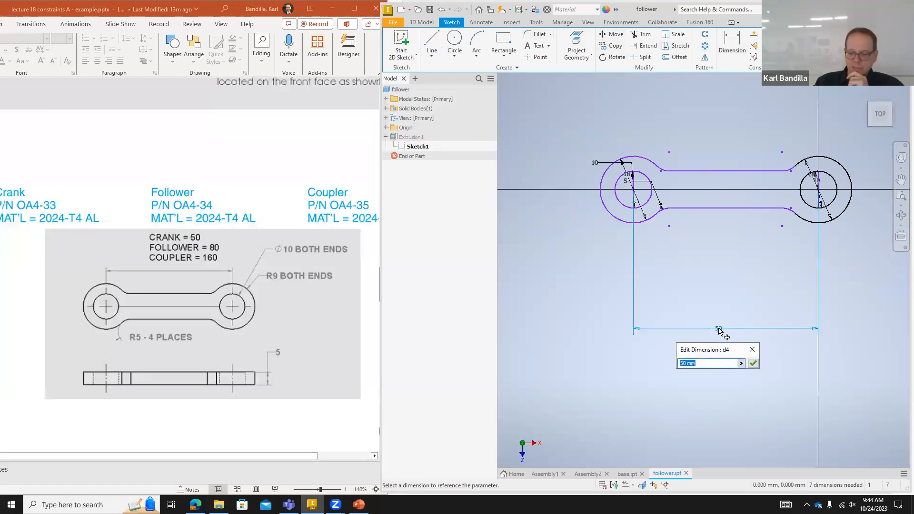
pyautogui.write('80')
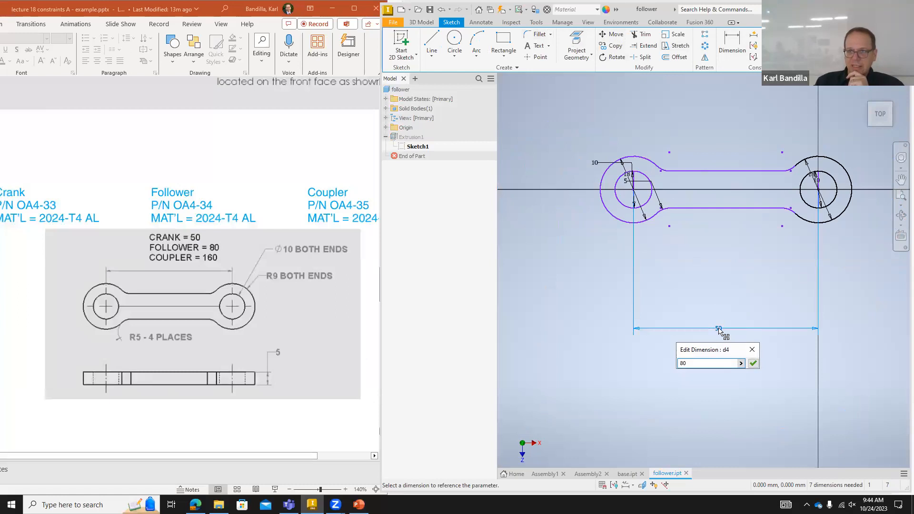
pyautogui.press('Return')
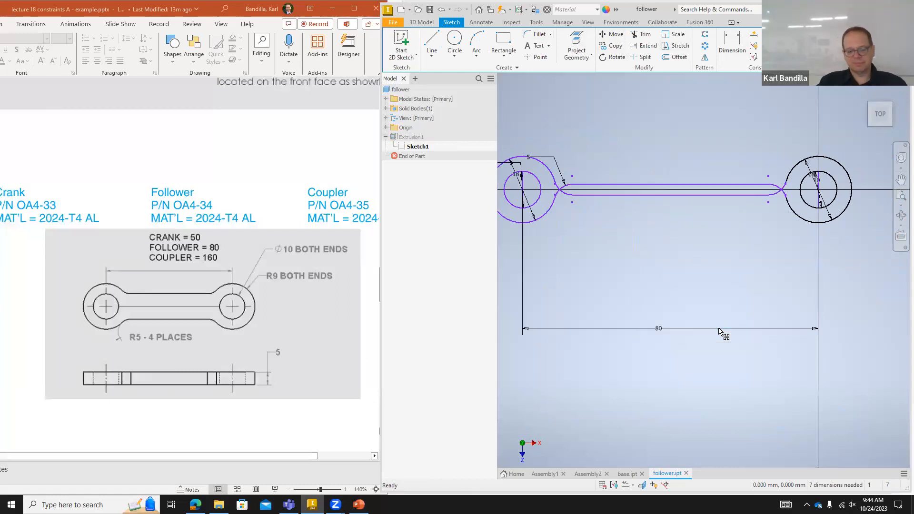
pyautogui.hotkey('ctrl', 'z')
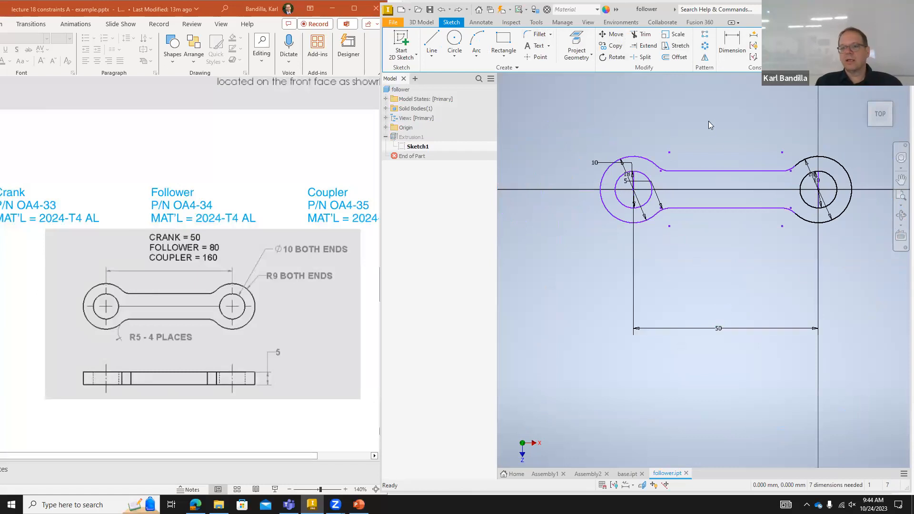
# - Add a 10 mm width dimension between the two straight sides of the link
pyautogui.click(732, 45)
pyautogui.click(708, 170)
pyautogui.click(741, 209)
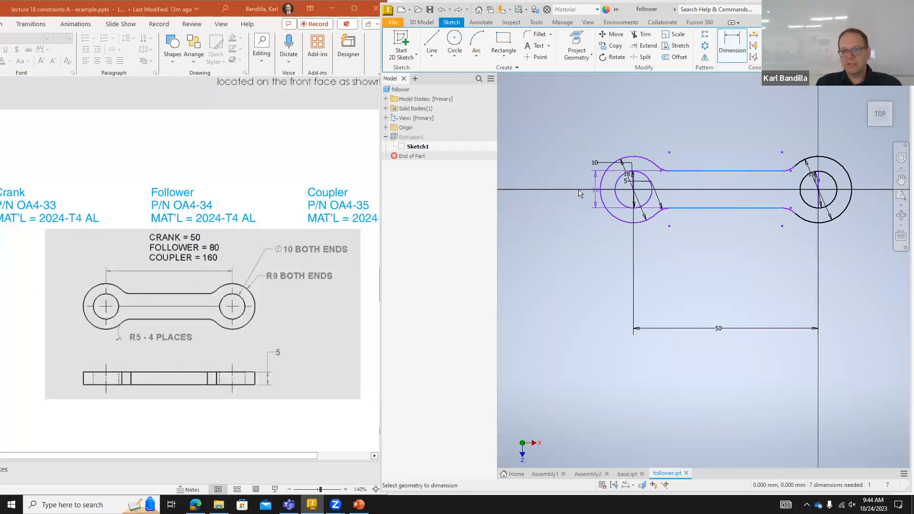
pyautogui.click(570, 191)
pyautogui.press('Return')
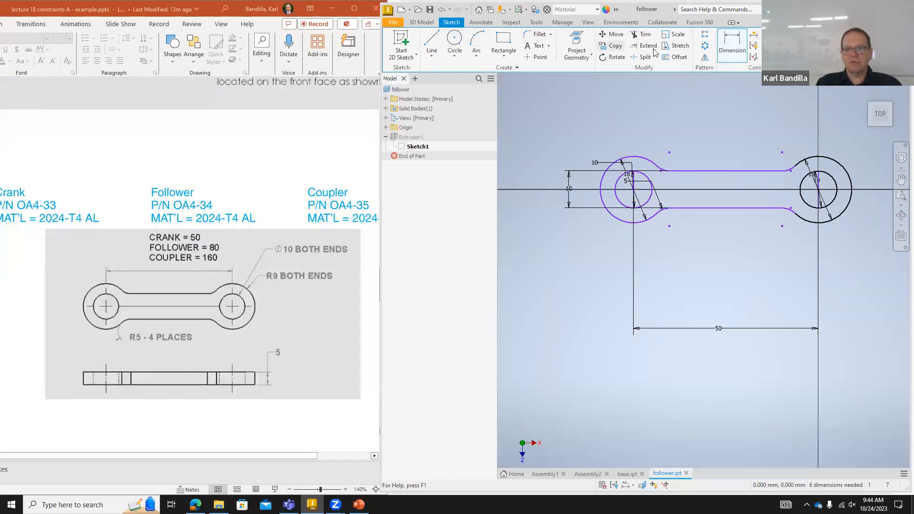
# - Set the follower's hole centre distance to 80 mm, finishing the sketch and saving the part
pyautogui.doubleClick(719, 329)
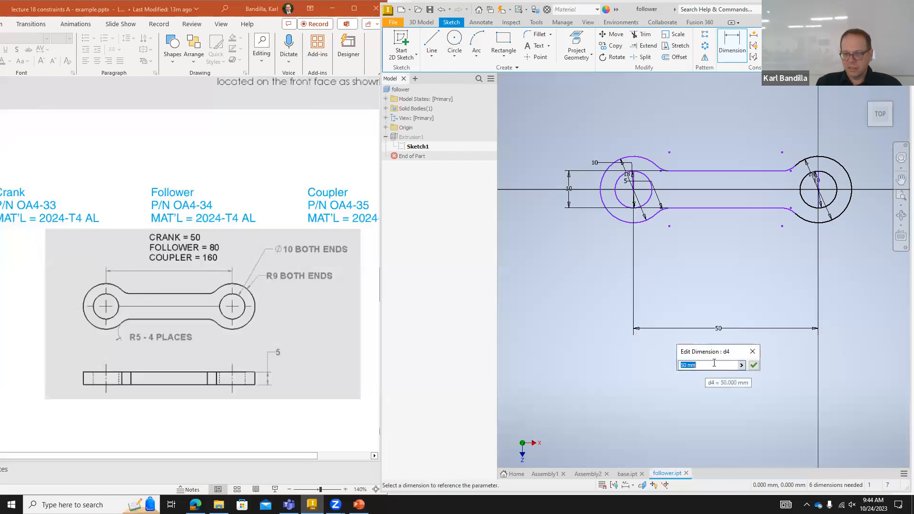
pyautogui.write('80')
pyautogui.press('Return')
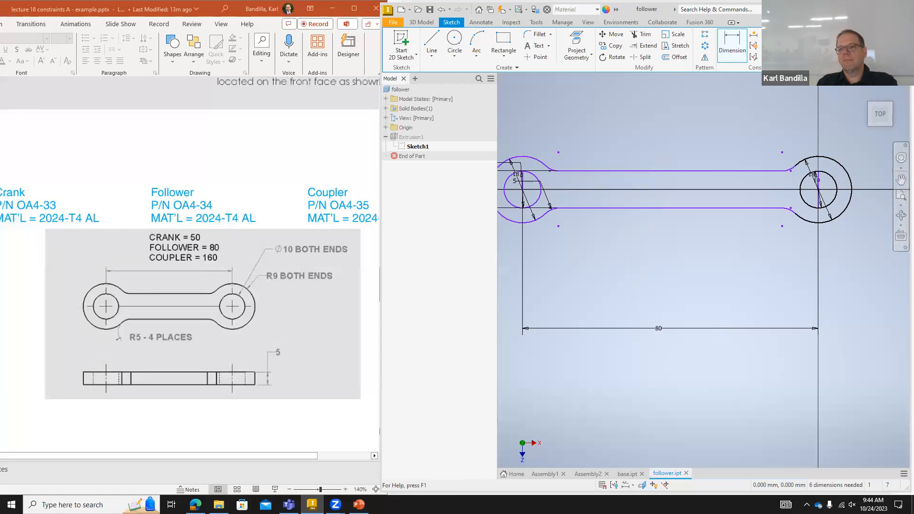
pyautogui.click(890, 45)
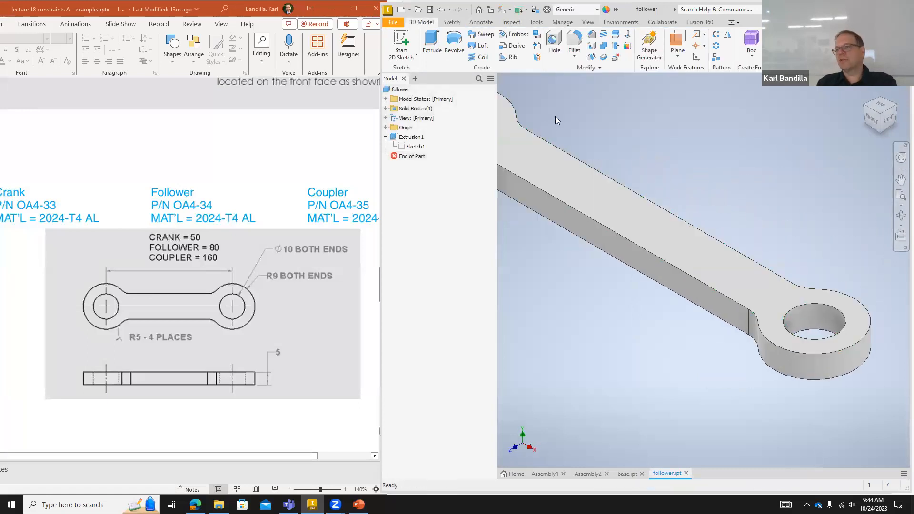
pyautogui.click(430, 10)
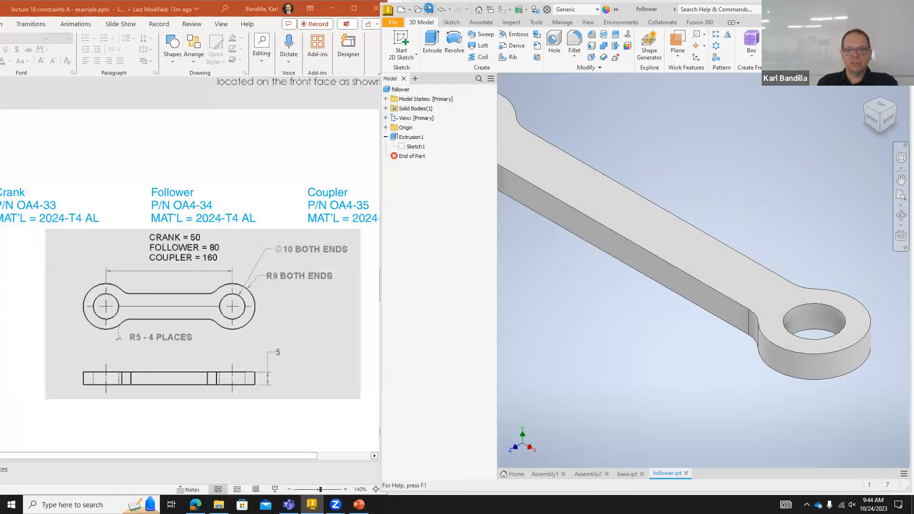
# - Save a copy of the follower part under the name coupler in the assembly 4 folder
pyautogui.click(393, 23)
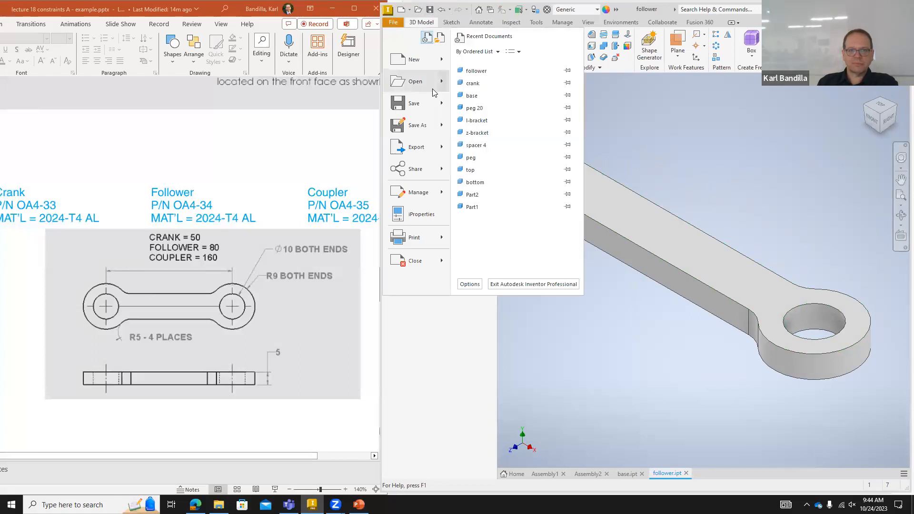
pyautogui.click(417, 127)
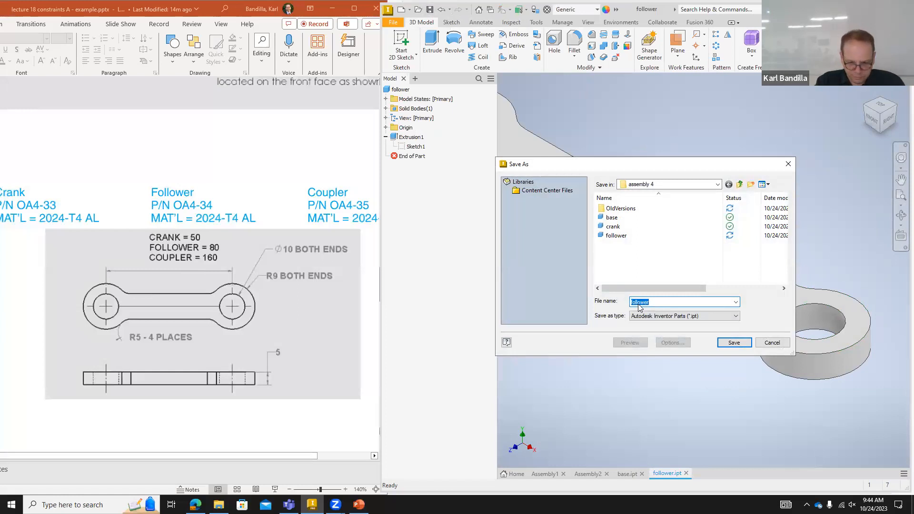
pyautogui.write('coup')
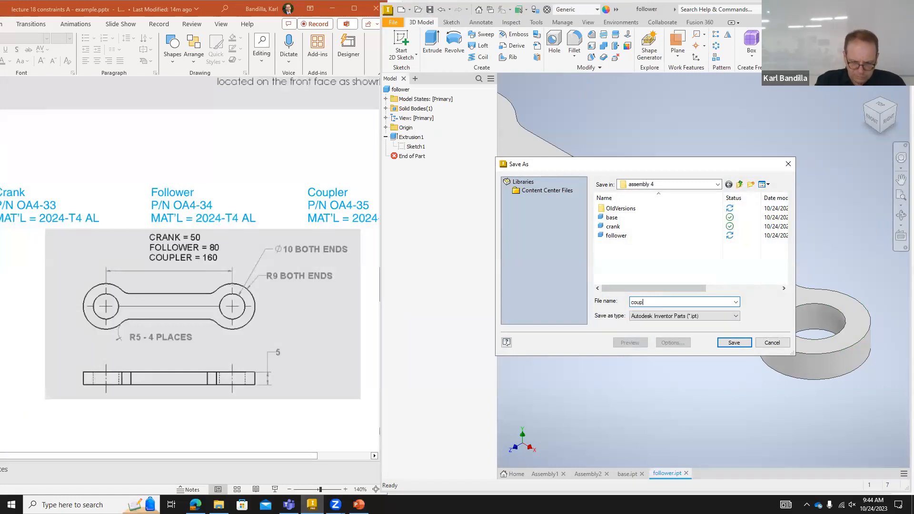
pyautogui.click(741, 342)
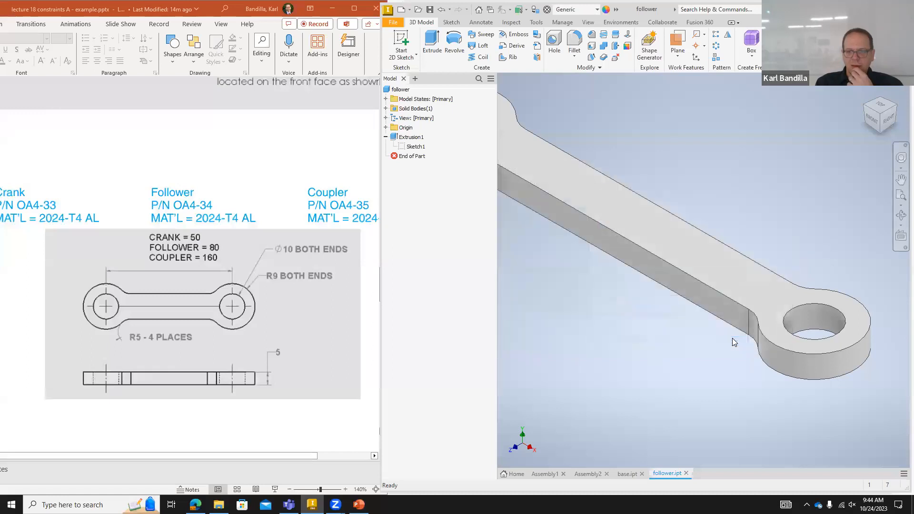
# - Edit the coupler's sketch to set the hole centre distance to 160 mm, and save the updated part
pyautogui.rightClick(399, 136)
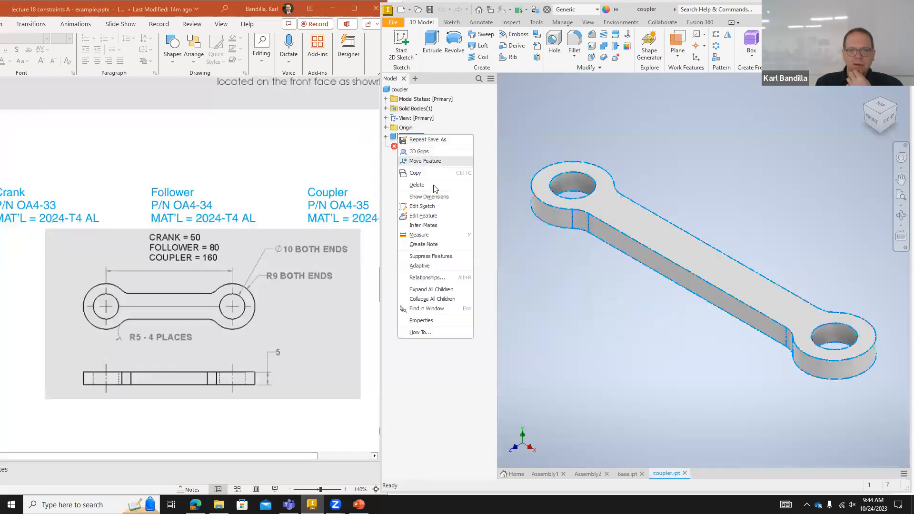
pyautogui.click(426, 206)
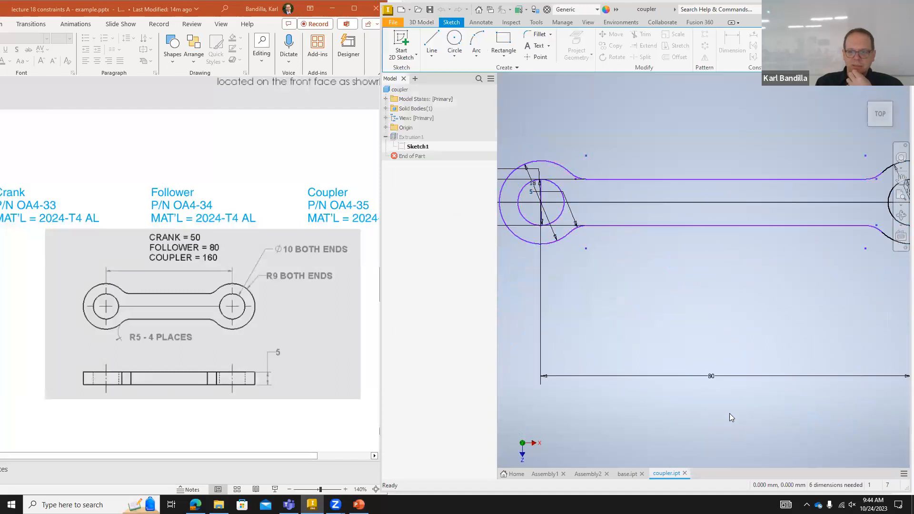
pyautogui.doubleClick(711, 377)
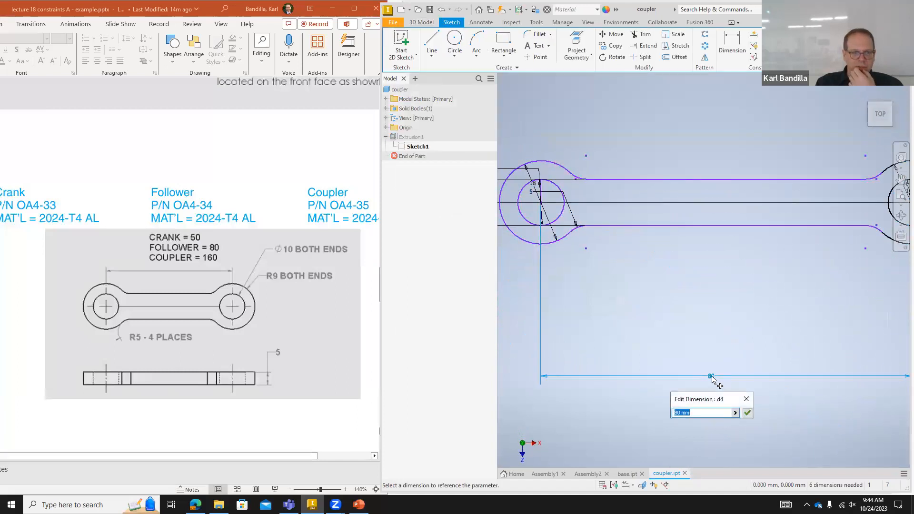
pyautogui.write('1')
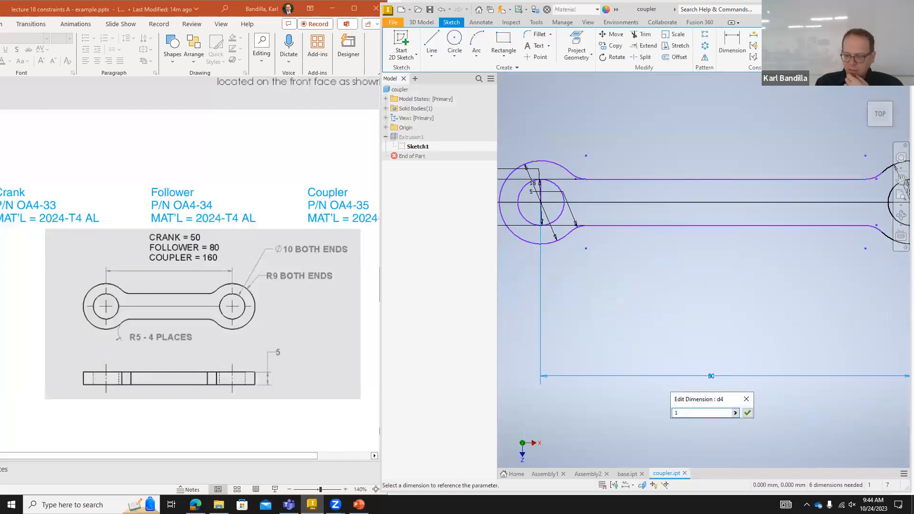
pyautogui.press('Return')
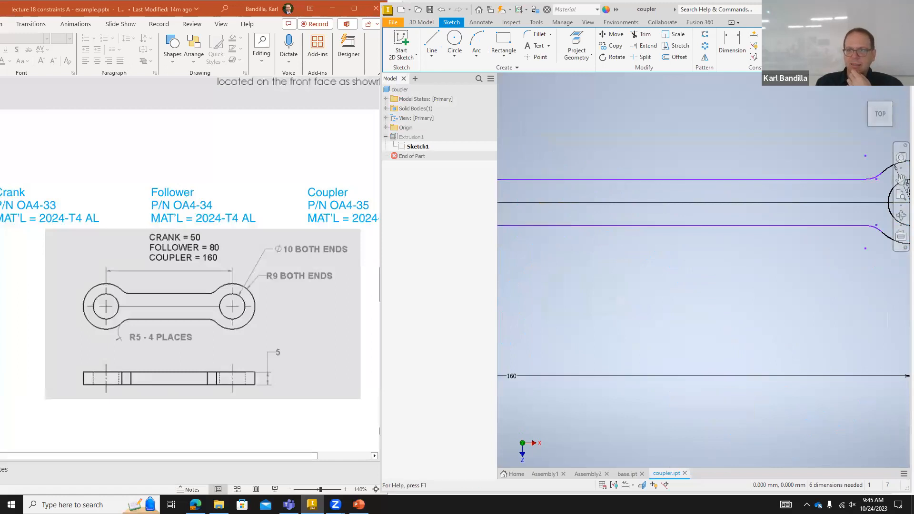
pyautogui.click(887, 44)
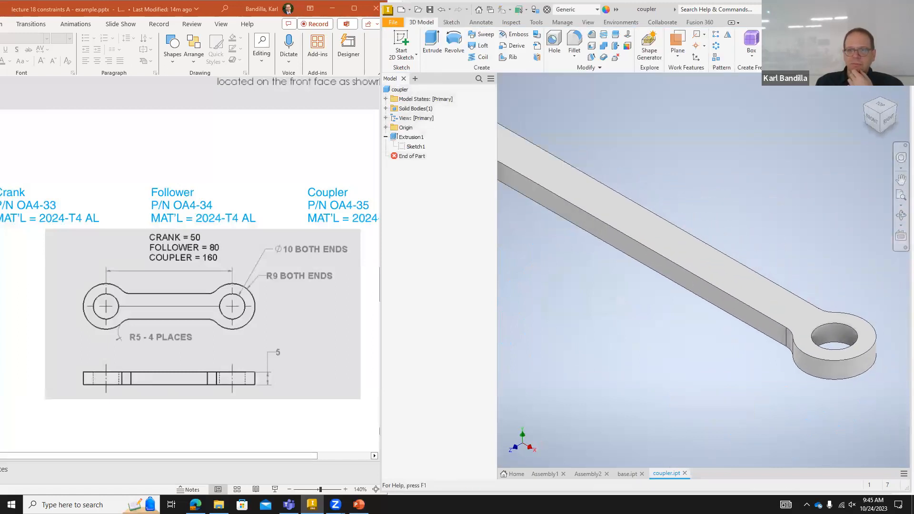
pyautogui.click(866, 93)
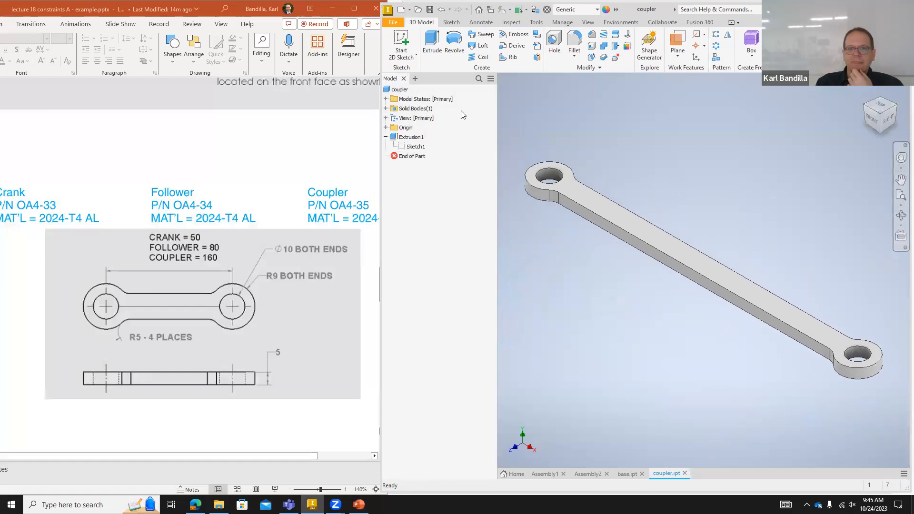
pyautogui.click(429, 9)
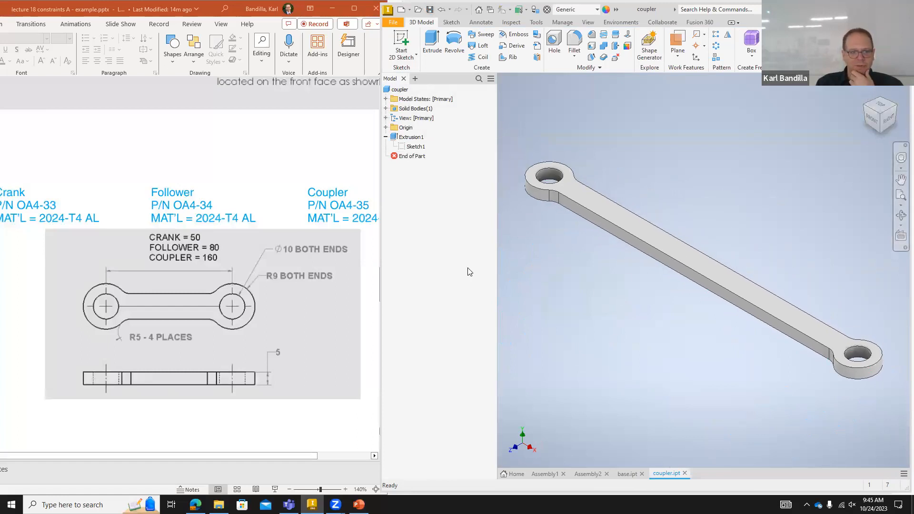
# - Create a new part for the 4-Pin, Short1 drawing and start a sketch on the horizontal XZ plane
pyautogui.scroll(-5, 172, 358)
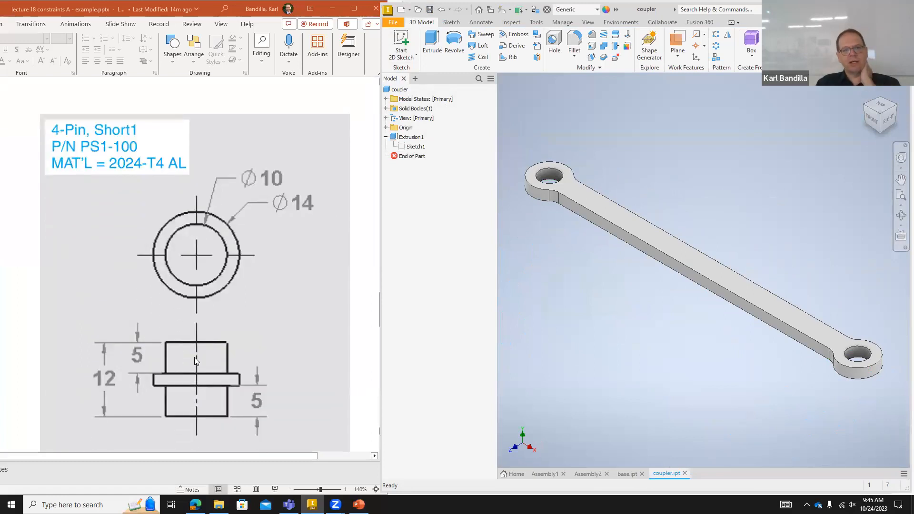
pyautogui.click(400, 12)
pyautogui.click(599, 388)
pyautogui.click(401, 42)
pyautogui.click(706, 311)
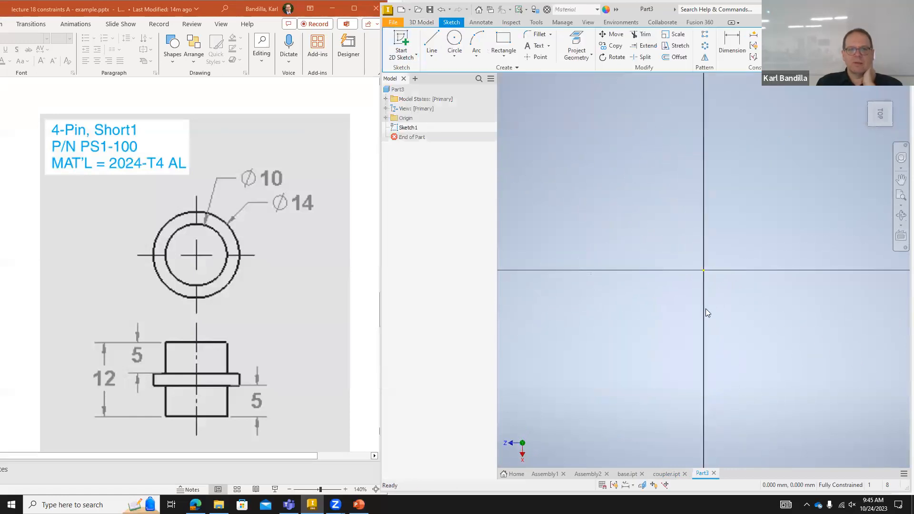
# - Sketch a 10 mm diameter circle centred on the origin, finish the sketch and start extruding the profile
pyautogui.click(456, 42)
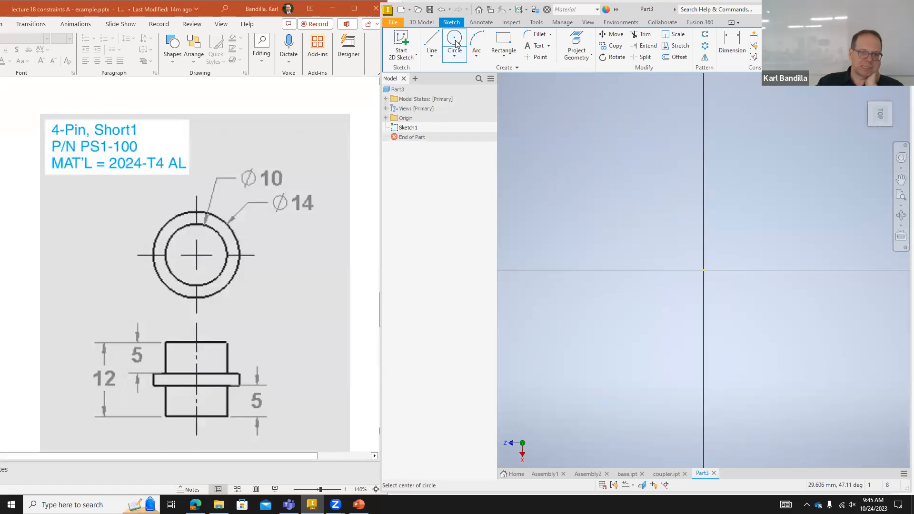
pyautogui.click(705, 270)
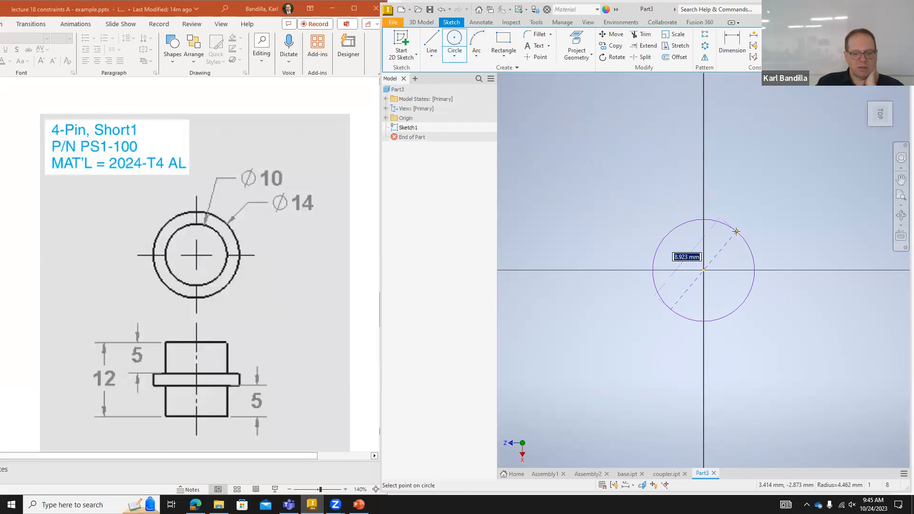
pyautogui.write('10')
pyautogui.press('Return')
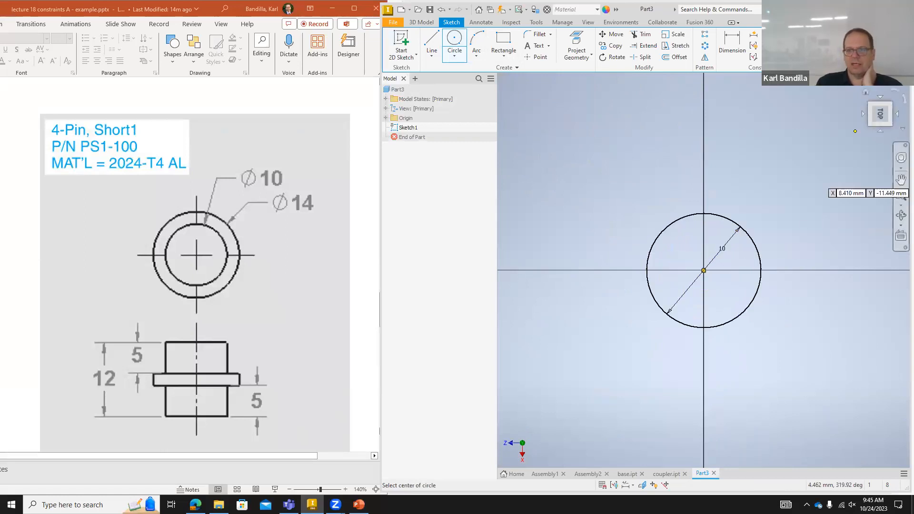
pyautogui.click(890, 45)
pyautogui.click(433, 45)
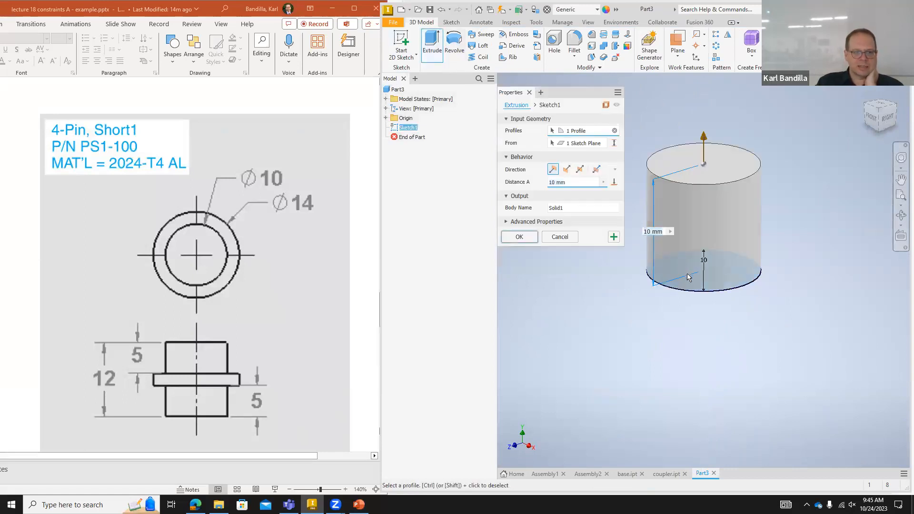
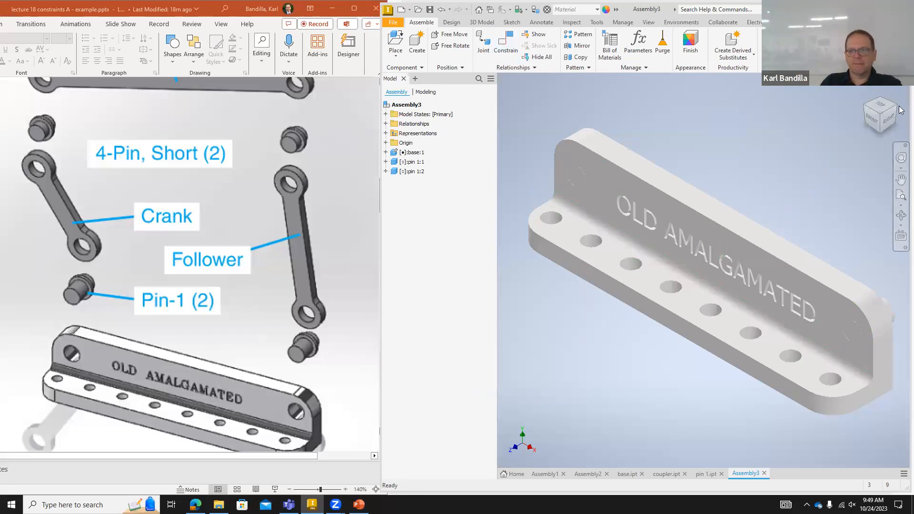
# - Place one crank from the assembly 4 folder into the assembly, in front of the base's pin side
pyautogui.click(864, 107)
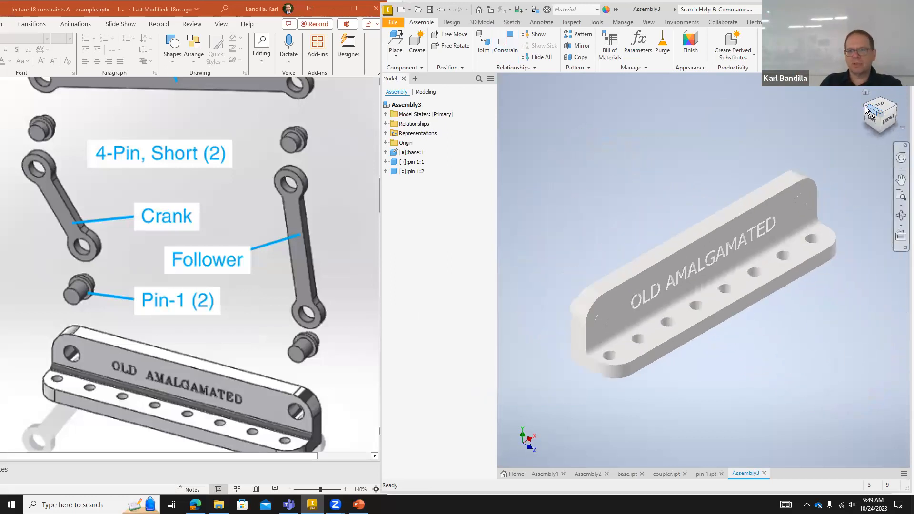
pyautogui.click(864, 108)
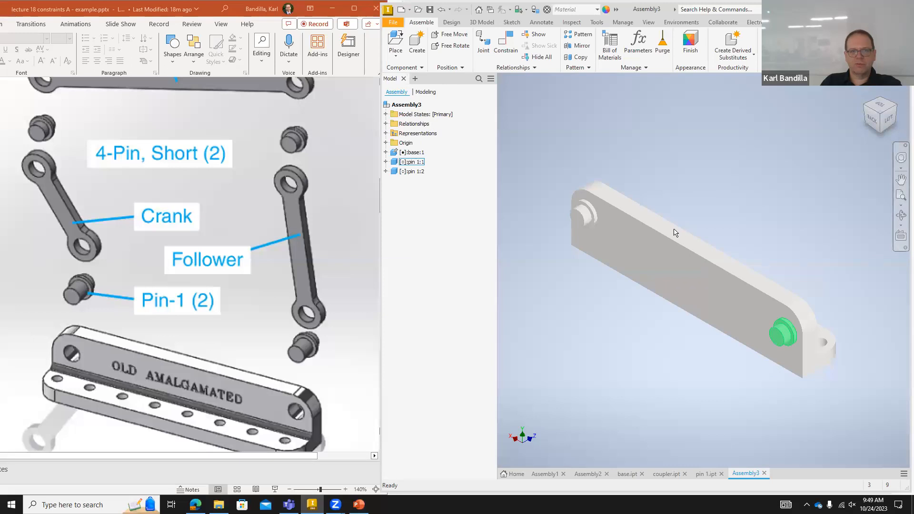
pyautogui.click(395, 40)
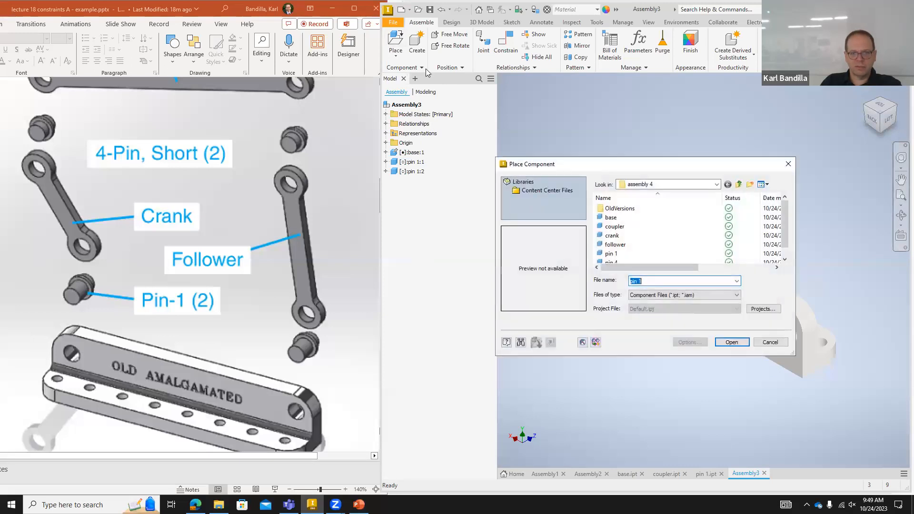
pyautogui.click(631, 235)
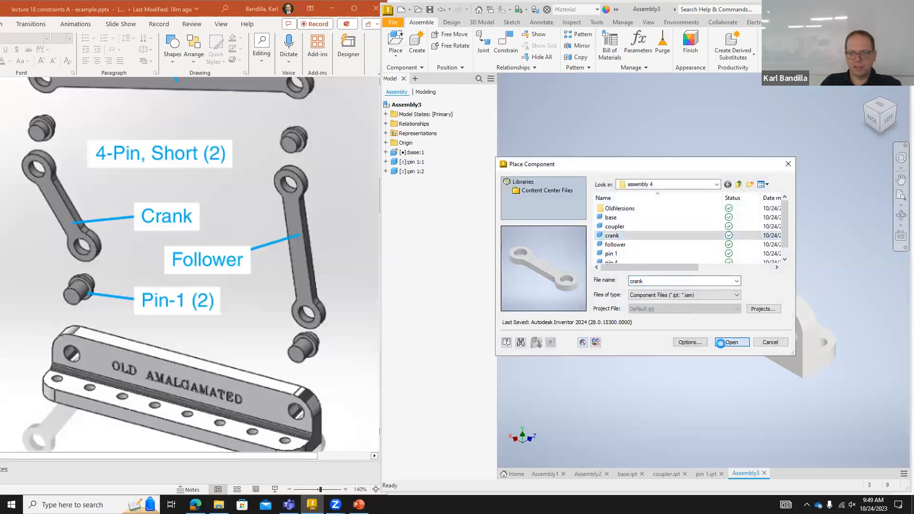
pyautogui.click(731, 342)
pyautogui.click(590, 376)
pyautogui.rightClick(601, 352)
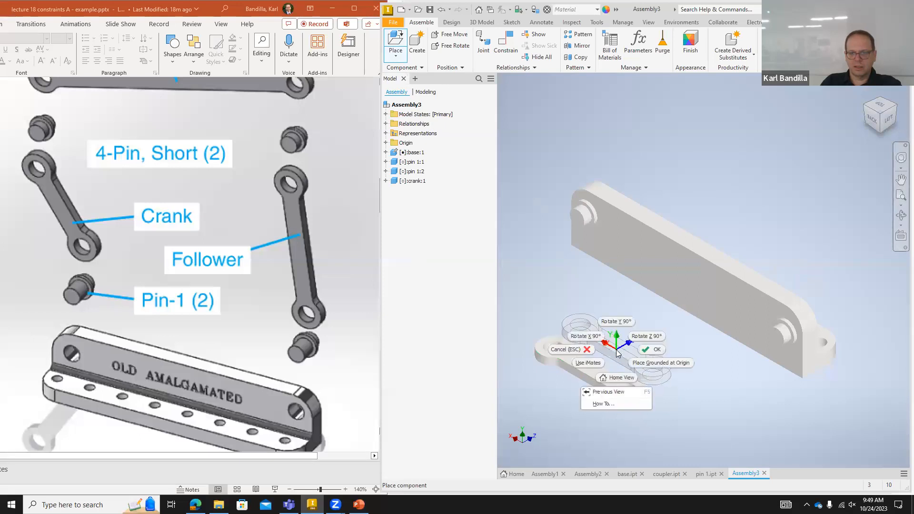
pyautogui.click(643, 351)
# - Constrain the crank's end hole onto pin 1:1 with an opposed Insert at 0 mm offset, and swing the crank upright
pyautogui.click(505, 43)
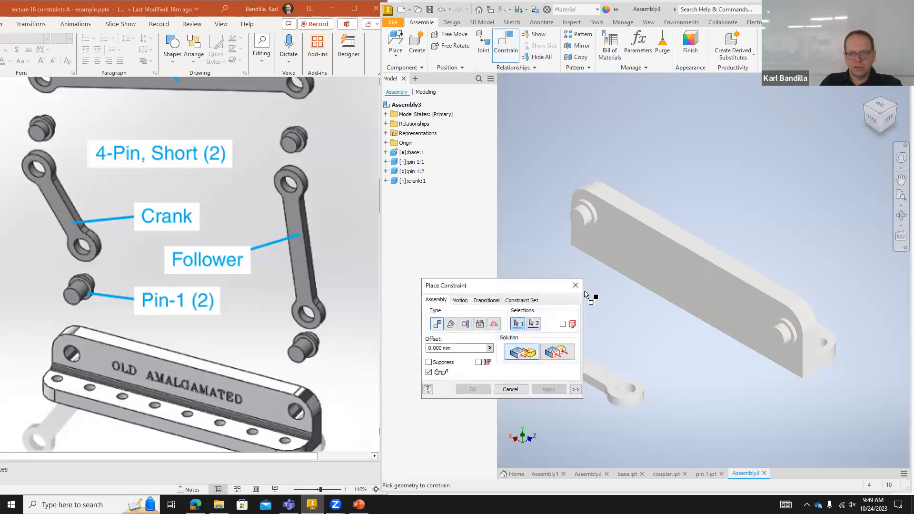
pyautogui.click(479, 323)
pyautogui.click(636, 392)
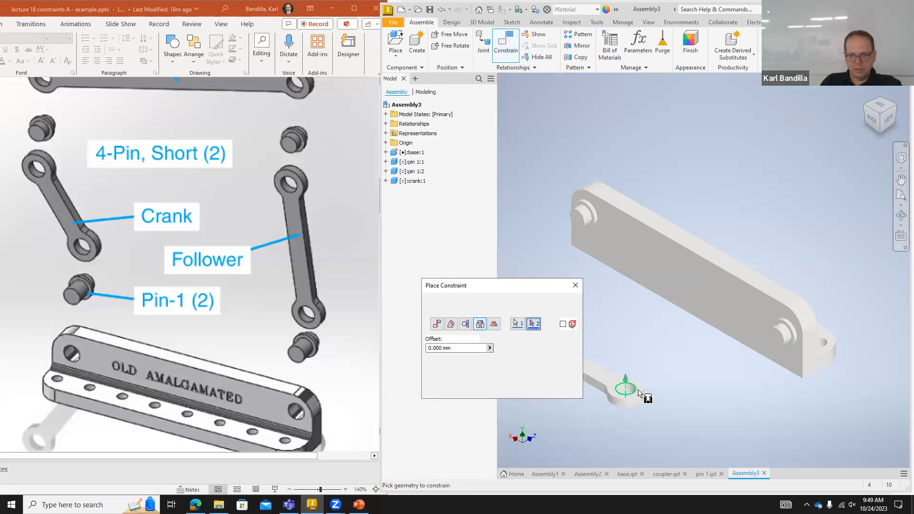
pyautogui.click(789, 340)
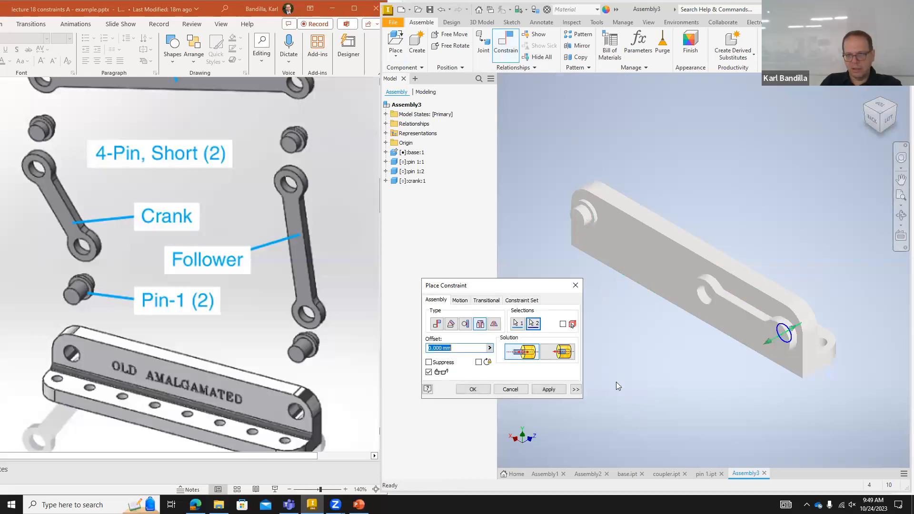
pyautogui.click(484, 390)
pyautogui.moveTo(714, 296); pyautogui.dragTo(802, 257)
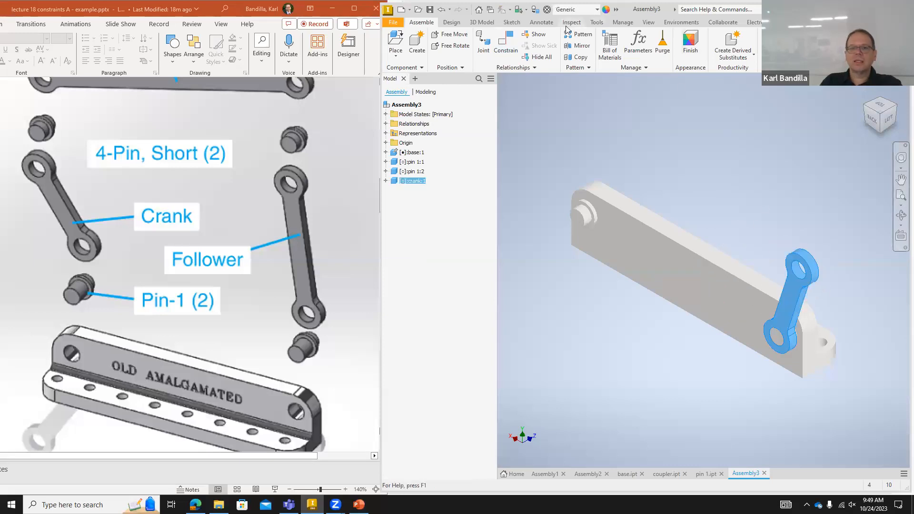
# - Place one follower from the assembly 4 folder into the assembly above the base
pyautogui.click(396, 42)
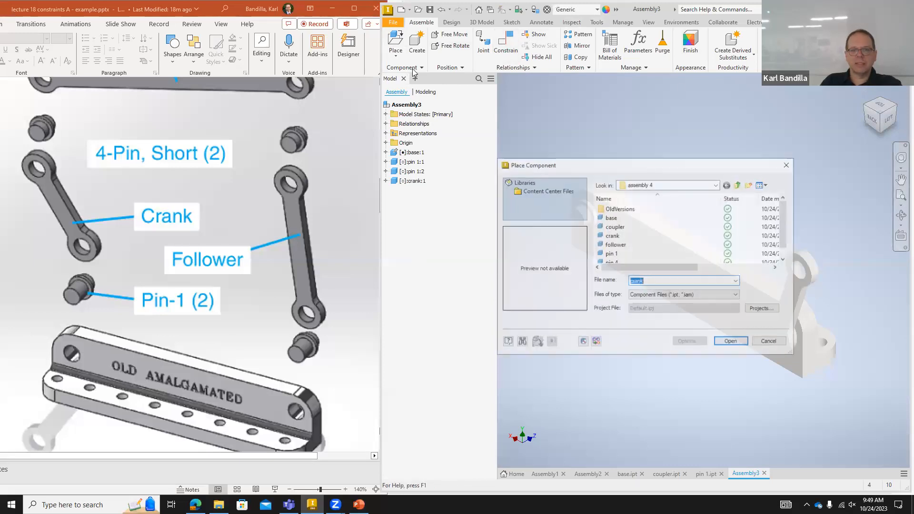
pyautogui.doubleClick(614, 244)
pyautogui.click(718, 172)
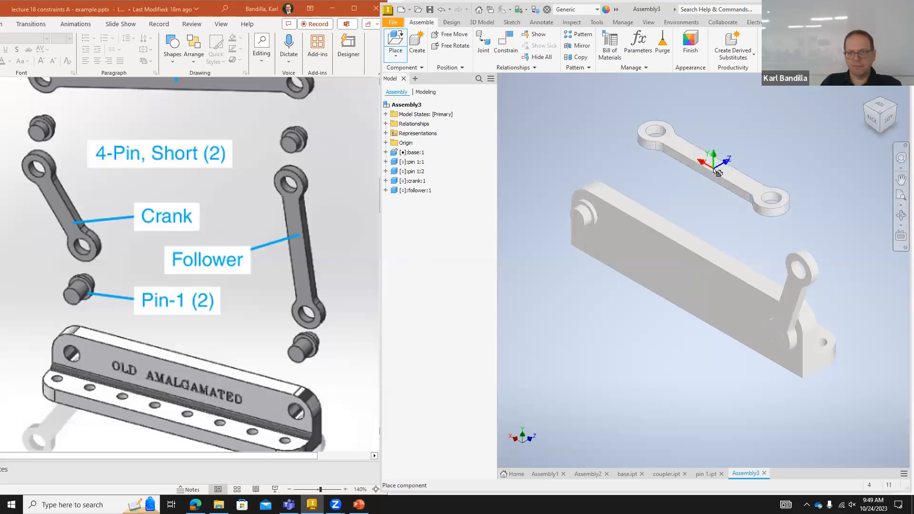
pyautogui.rightClick(714, 172)
pyautogui.click(755, 172)
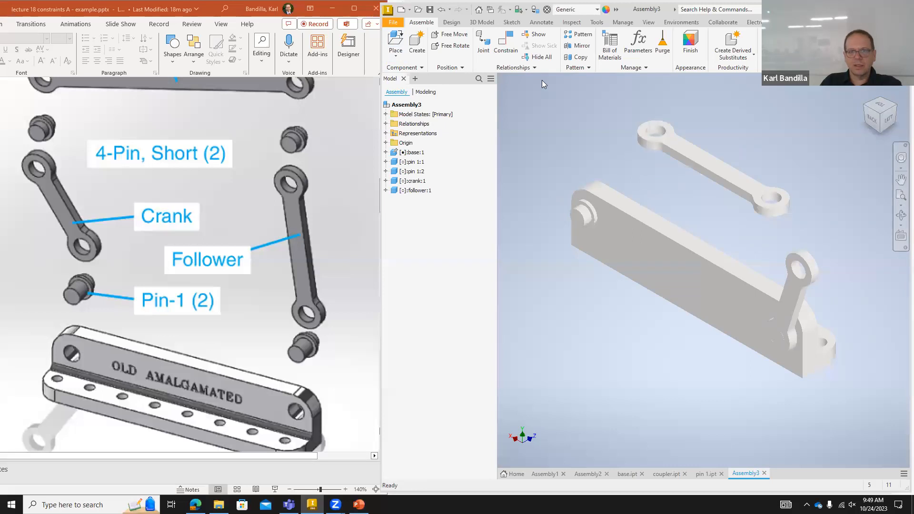
# - Constrain the follower's end hole onto pin 1:2 with an aligned Insert at 0 mm offset, and swing the follower upright
pyautogui.click(506, 48)
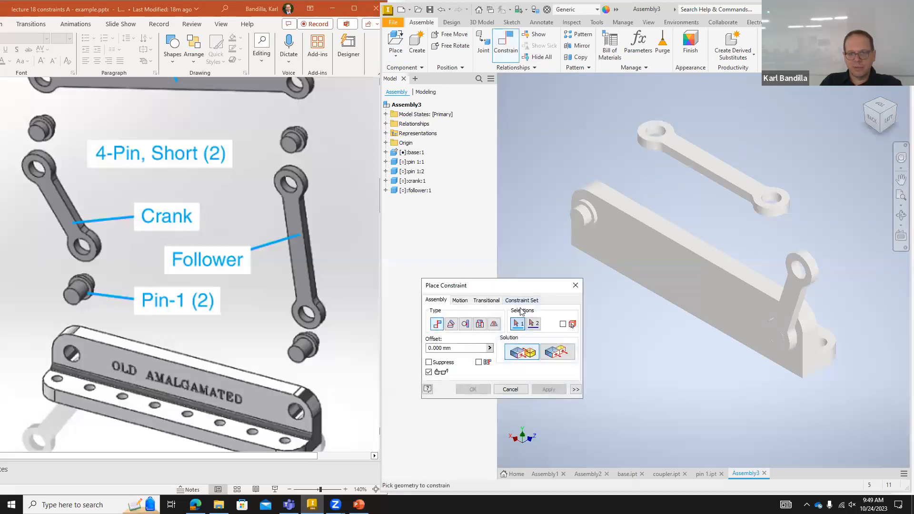
pyautogui.click(480, 324)
pyautogui.click(653, 134)
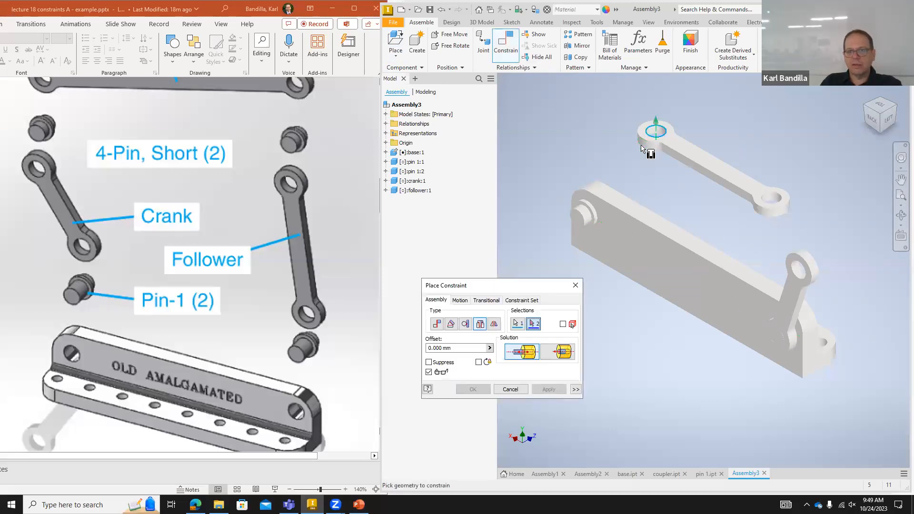
pyautogui.click(582, 218)
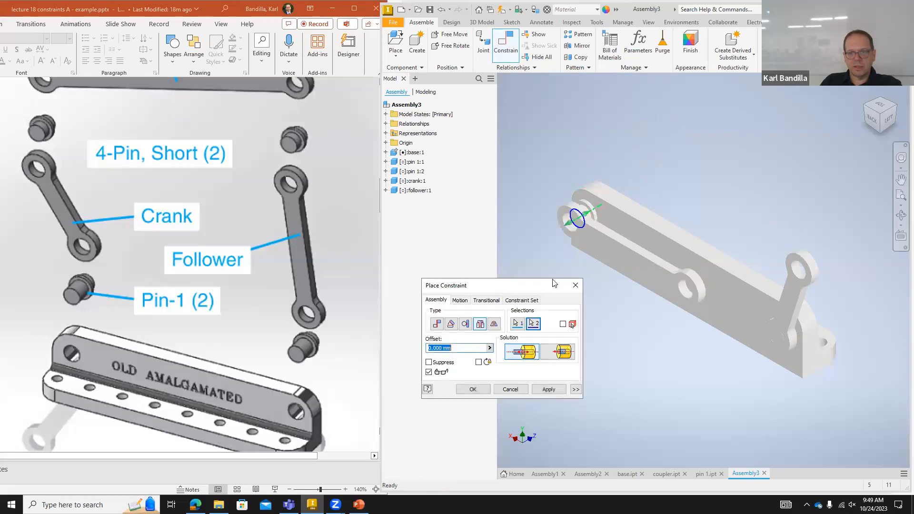
pyautogui.click(558, 351)
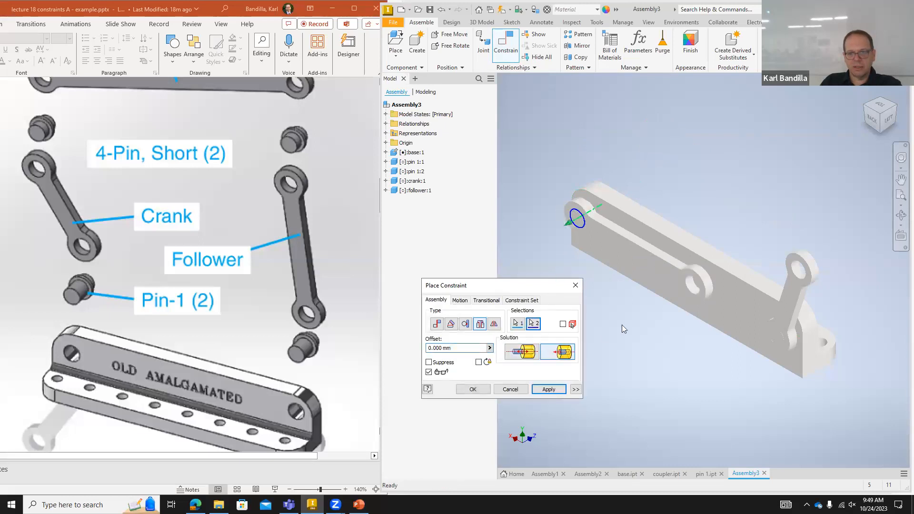
pyautogui.click(472, 389)
pyautogui.click(653, 267)
pyautogui.moveTo(650, 218); pyautogui.dragTo(598, 96)
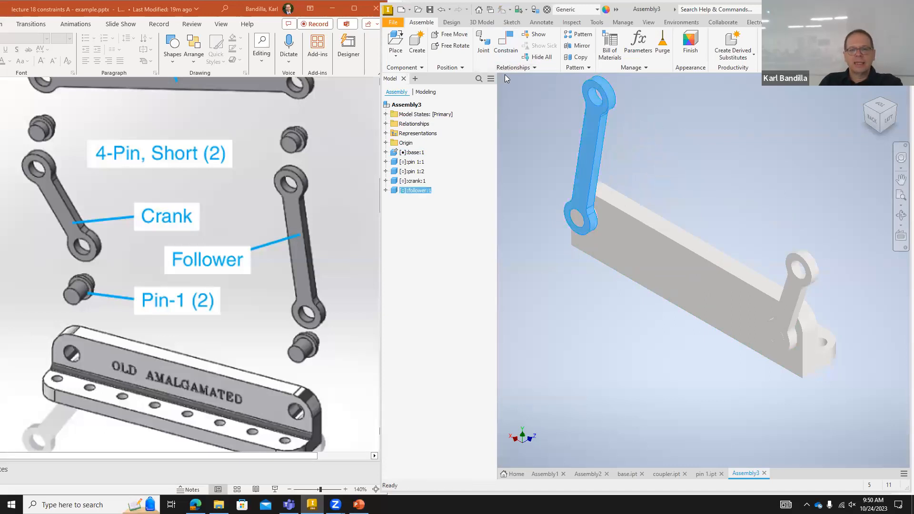
# - Place two copies of pin 4 in the free space above the base
pyautogui.press('p')
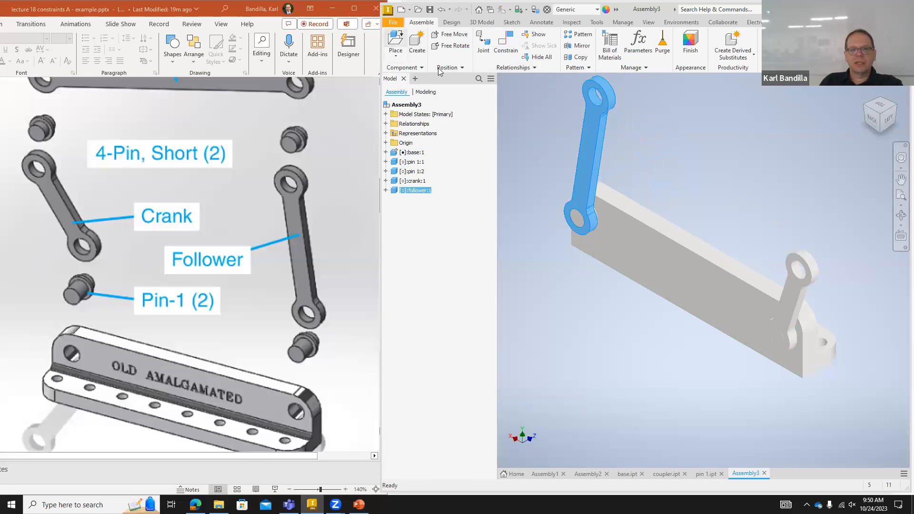
pyautogui.scroll(-1, 611, 252)
pyautogui.doubleClick(611, 254)
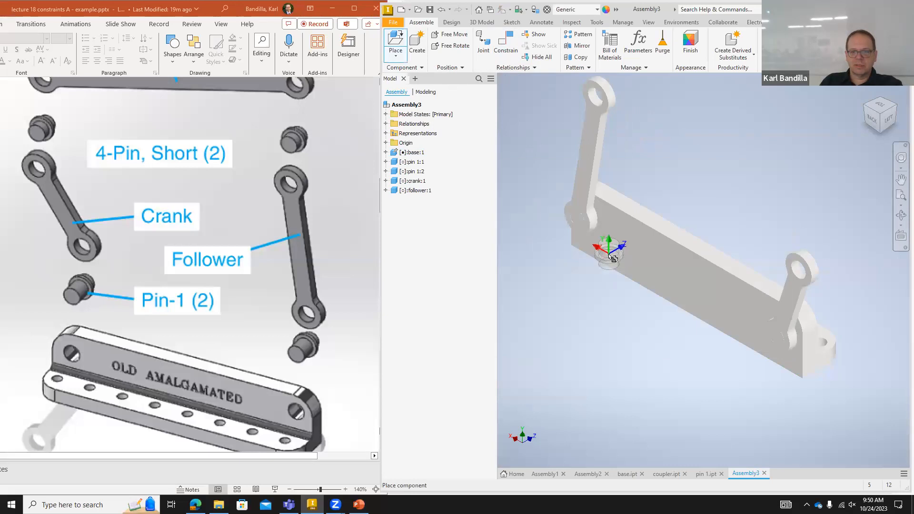
pyautogui.click(701, 133)
pyautogui.click(808, 183)
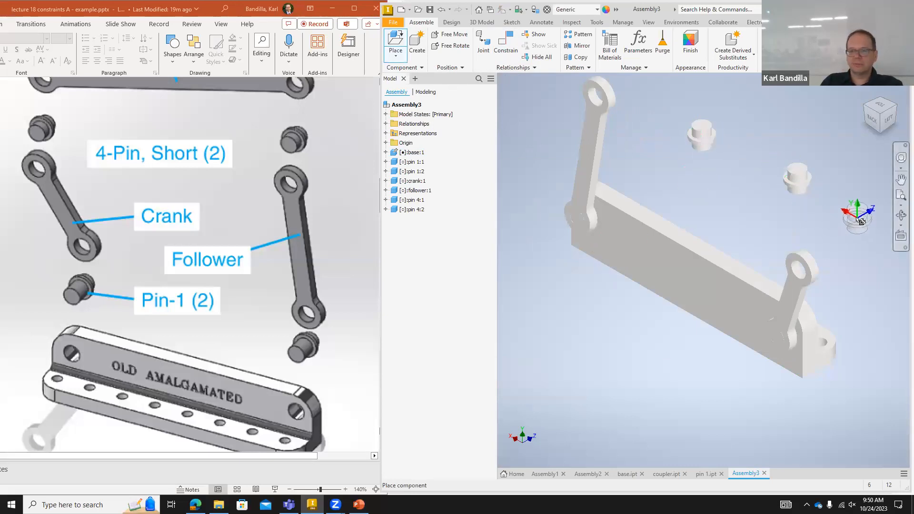
pyautogui.rightClick(833, 218)
pyautogui.click(862, 218)
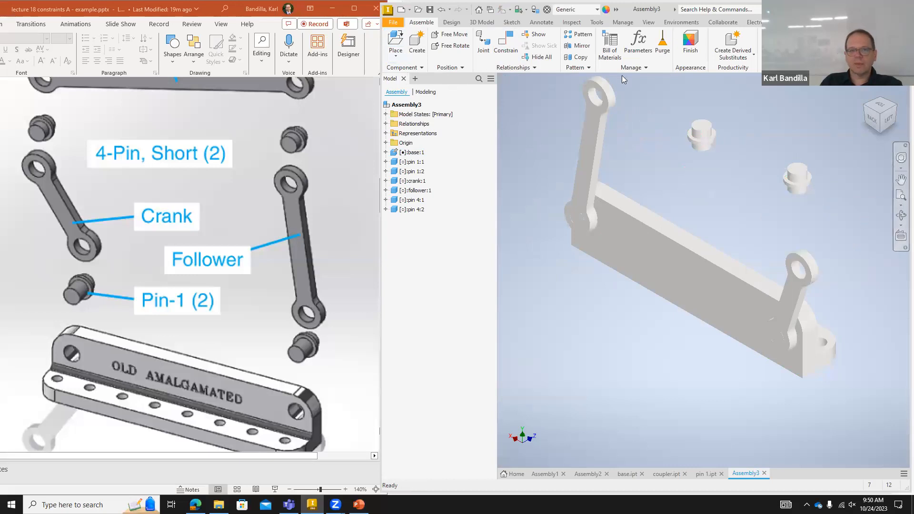
# - Constrain the first pin 4 into the follower's free upper hole with an aligned Insert at 0 mm offset
pyautogui.click(508, 44)
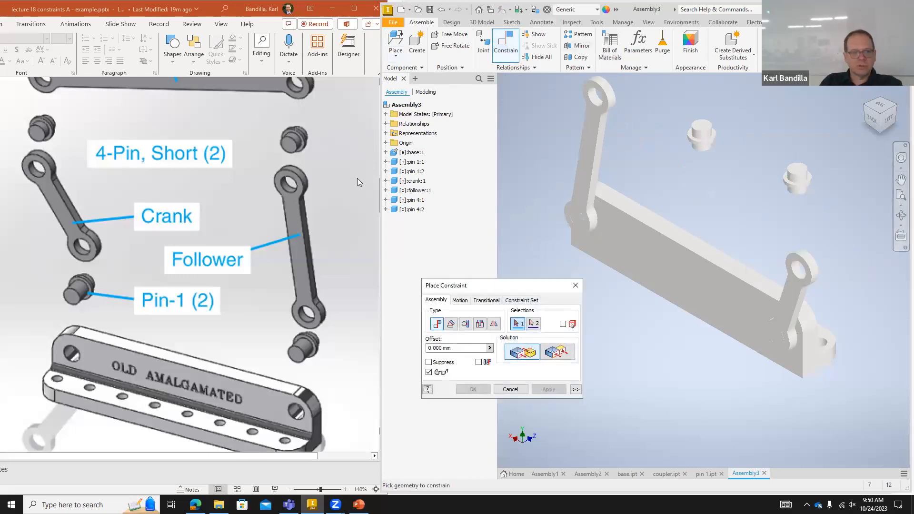
pyautogui.scroll(5, 221, 204)
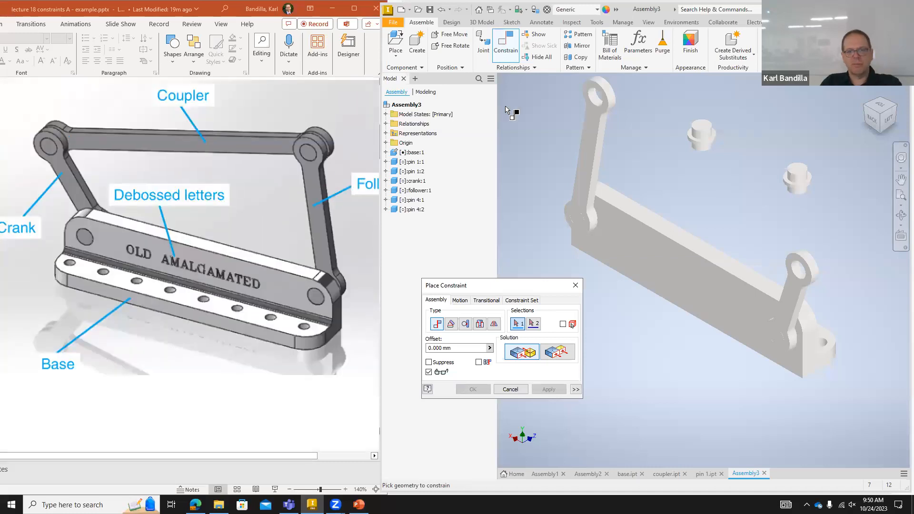
pyautogui.click(480, 324)
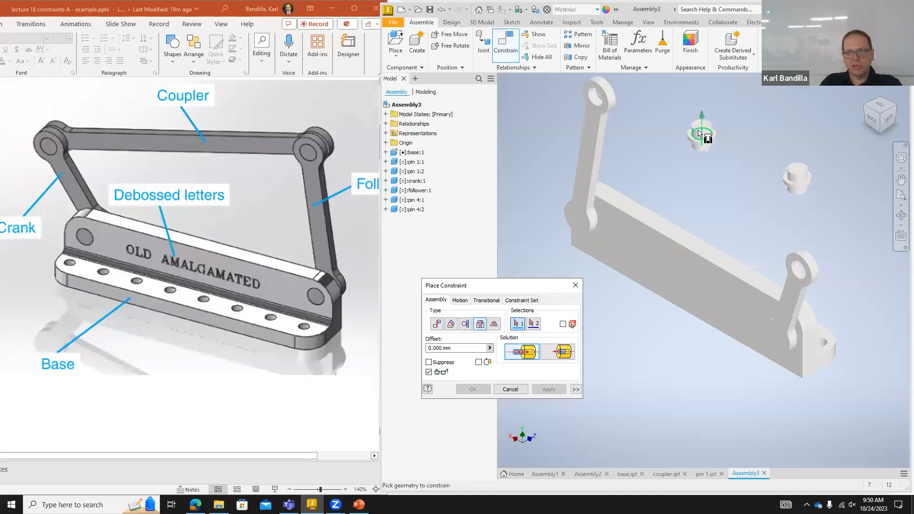
pyautogui.click(703, 126)
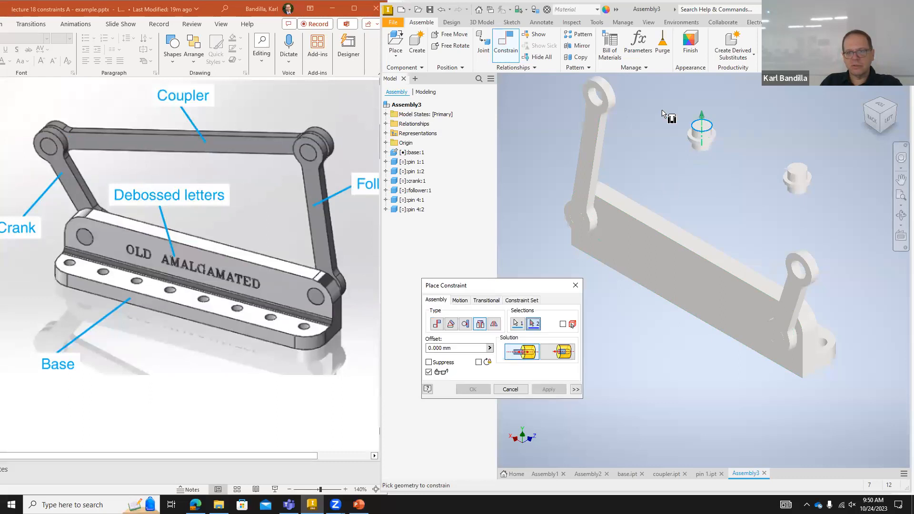
pyautogui.click(600, 101)
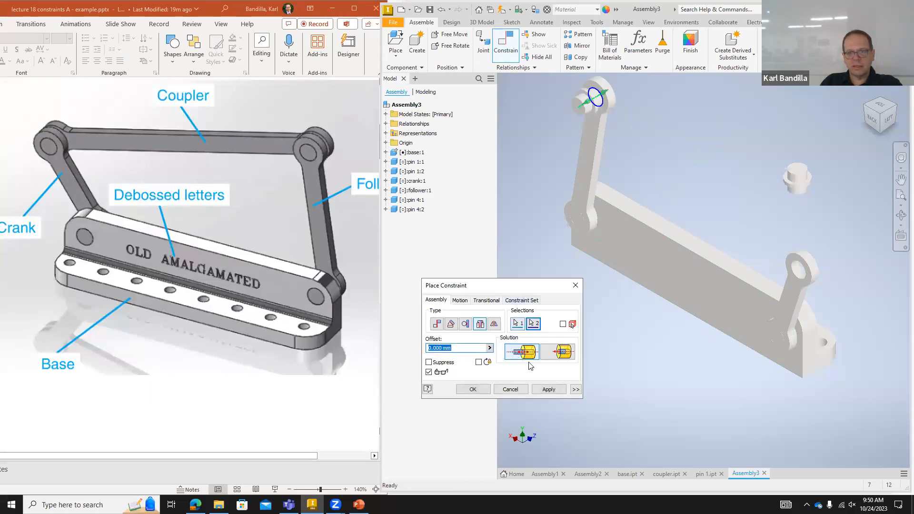
pyautogui.click(564, 354)
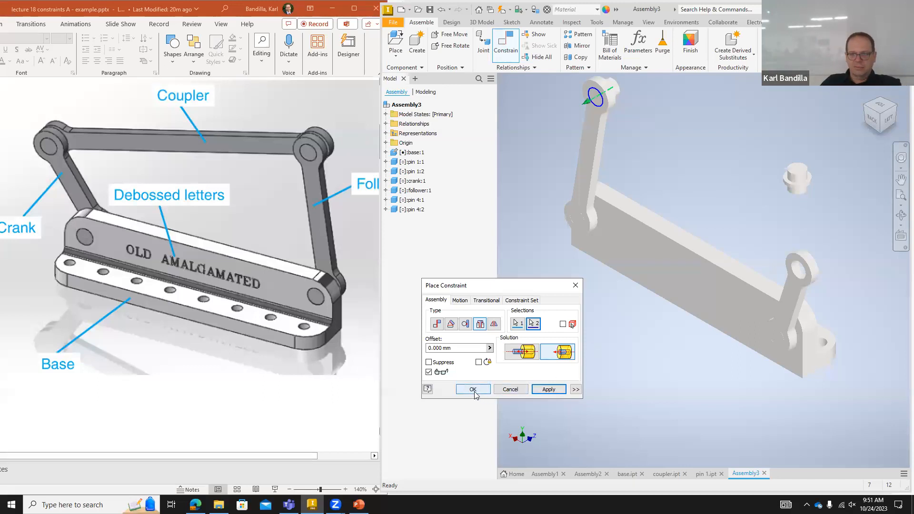
pyautogui.click(549, 389)
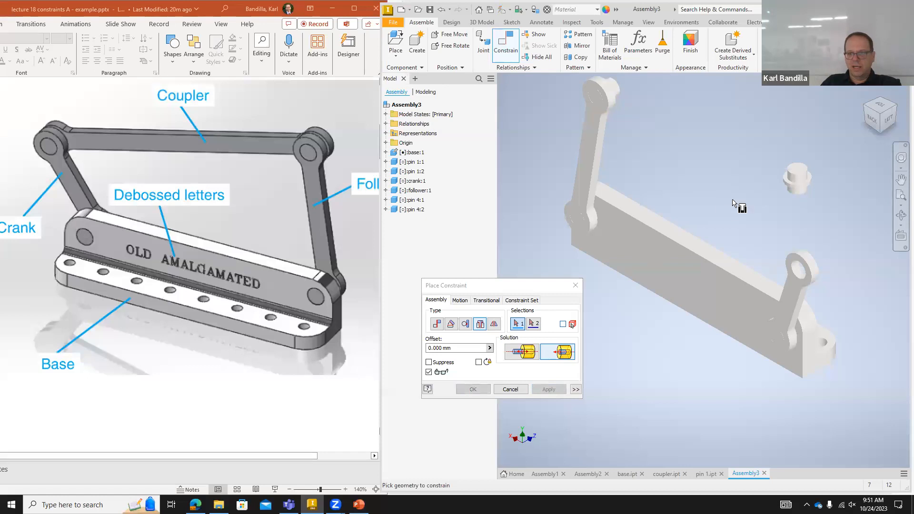
# - Constrain the second pin 4 into the crank's free upper hole with an aligned Insert at 0 mm offset
pyautogui.click(798, 174)
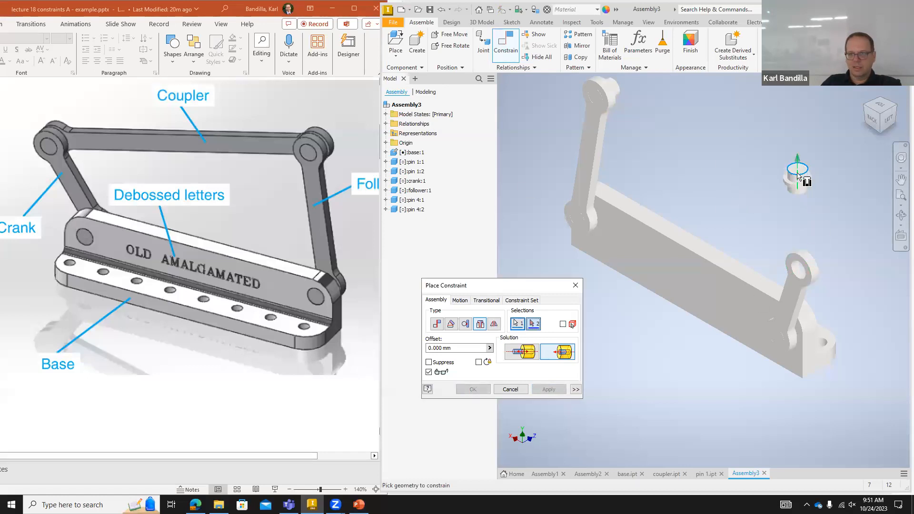
pyautogui.click(799, 280)
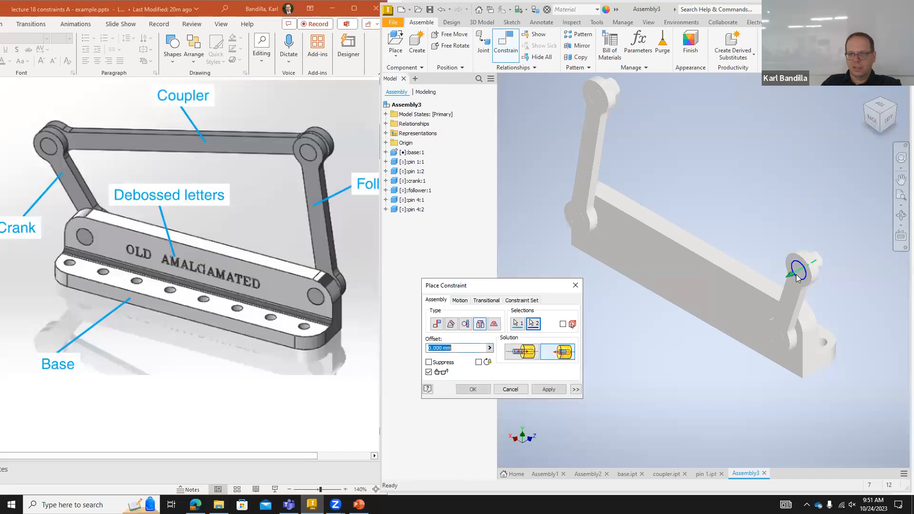
pyautogui.click(482, 391)
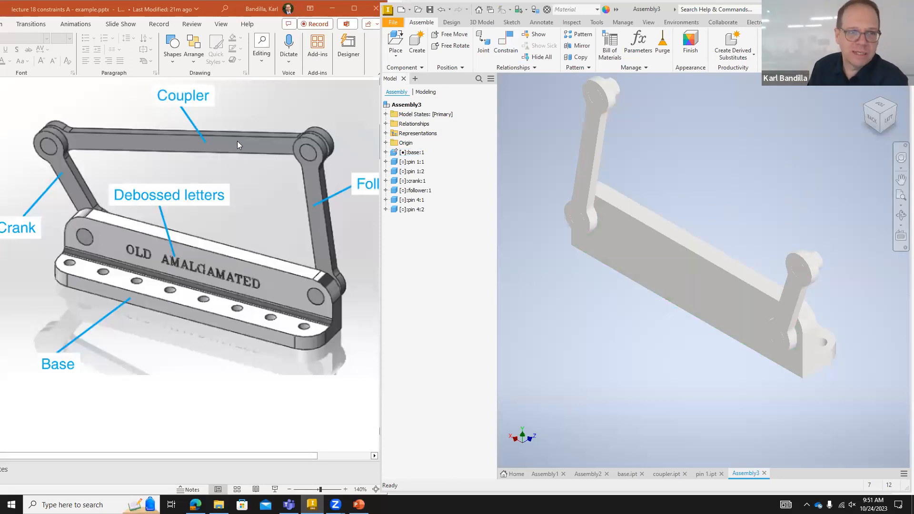
# - Place one coupler from the assembly 4 folder in the free space above the base
pyautogui.click(395, 40)
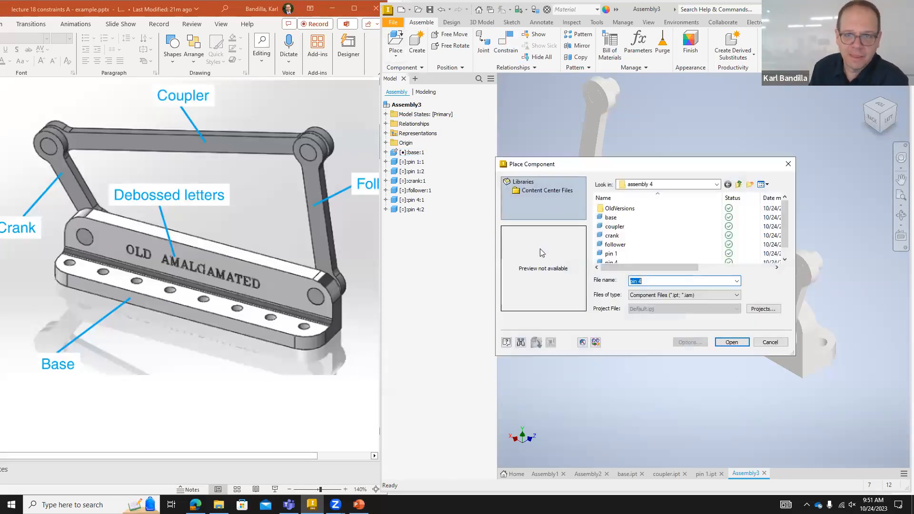
pyautogui.doubleClick(615, 227)
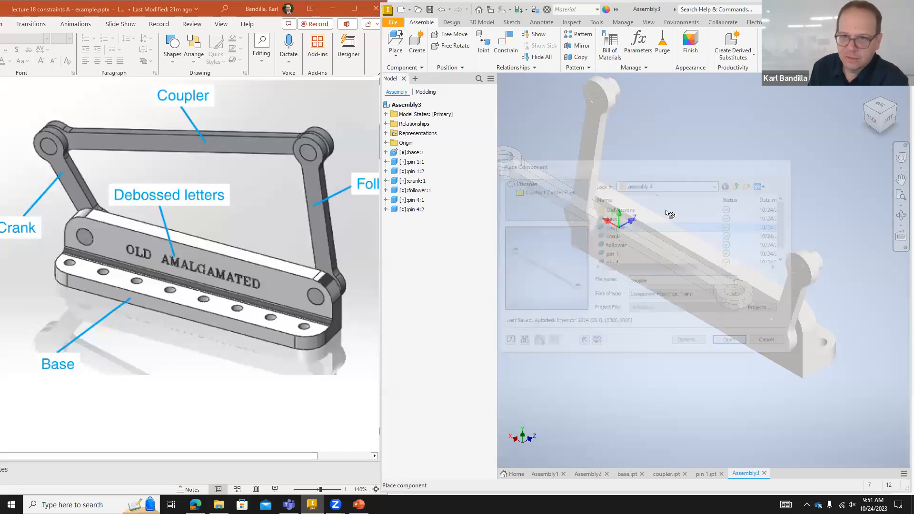
pyautogui.click(778, 164)
pyautogui.rightClick(738, 200)
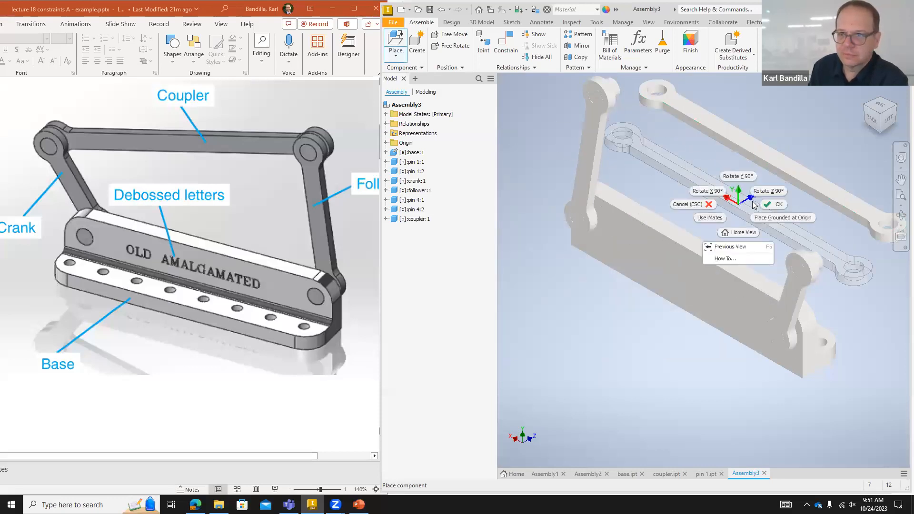
pyautogui.click(759, 207)
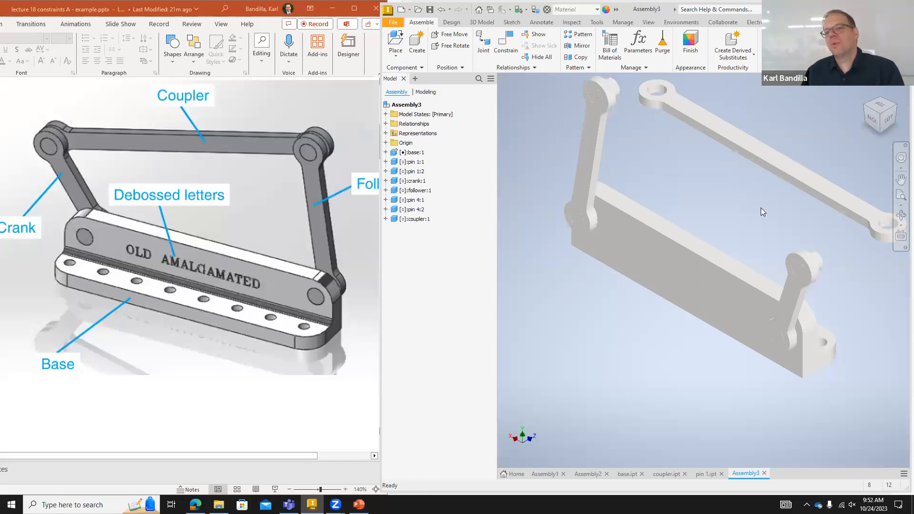
# - Constrain one end hole of the coupler onto the follower's upper pin with an aligned Insert at 0 mm offset
pyautogui.click(737, 163)
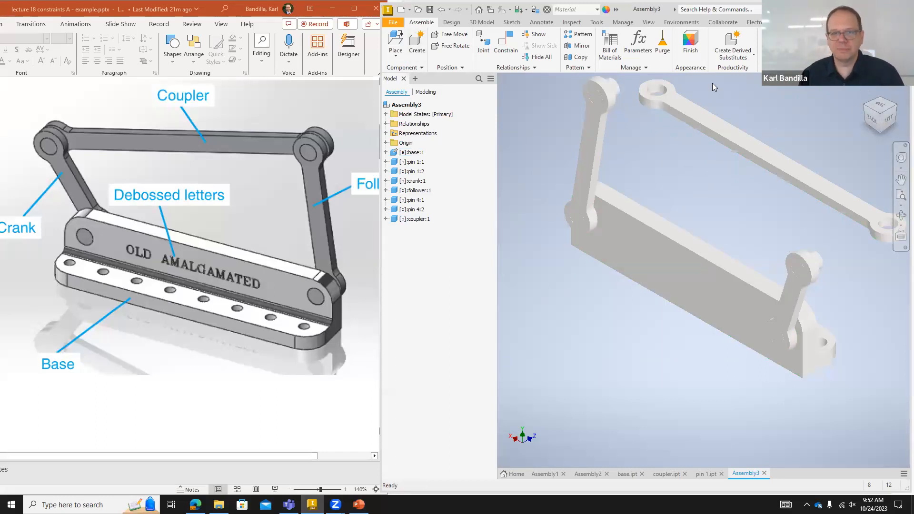
pyautogui.click(503, 49)
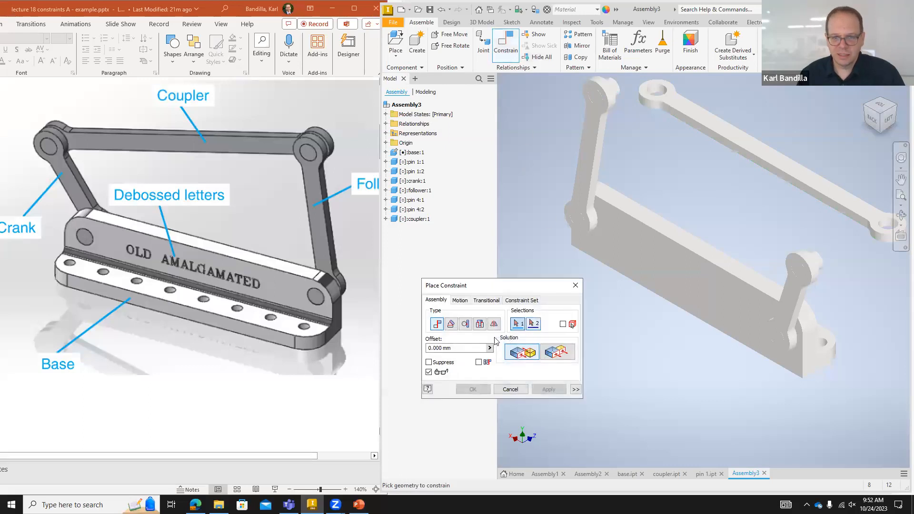
pyautogui.click(479, 325)
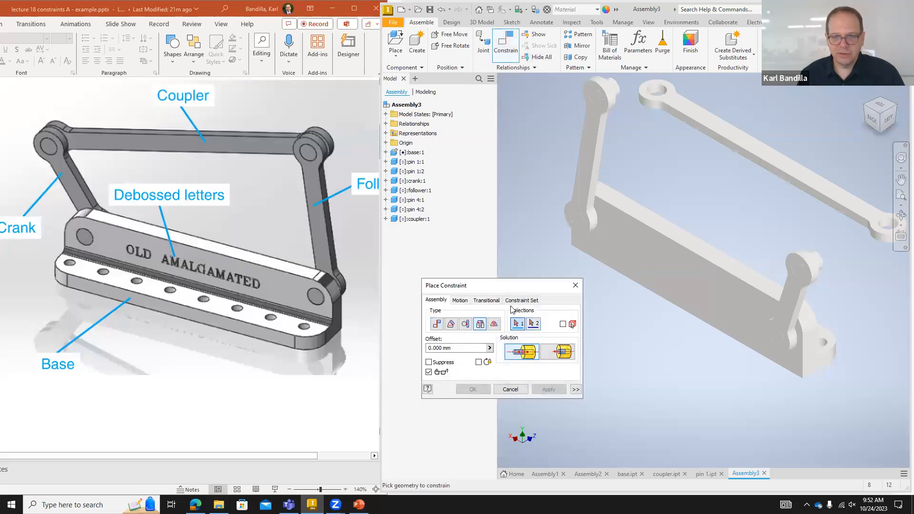
pyautogui.click(664, 93)
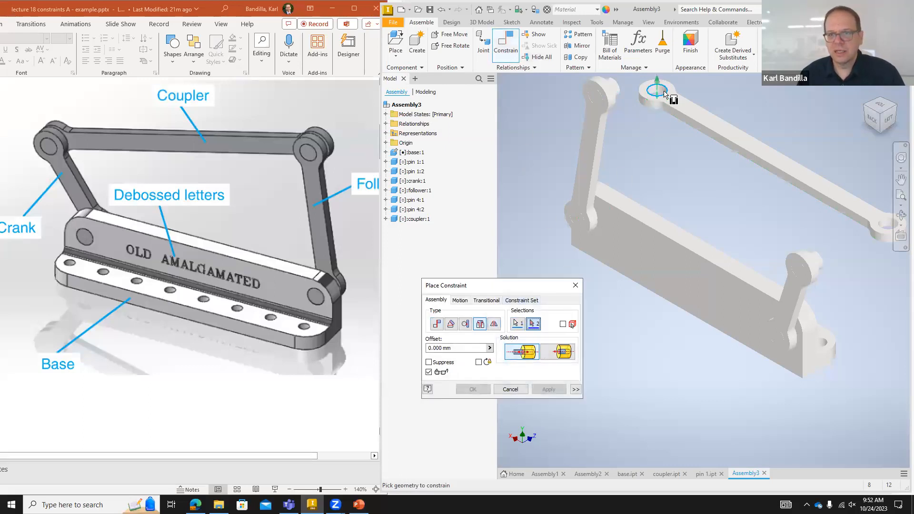
pyautogui.click(614, 88)
pyautogui.click(558, 352)
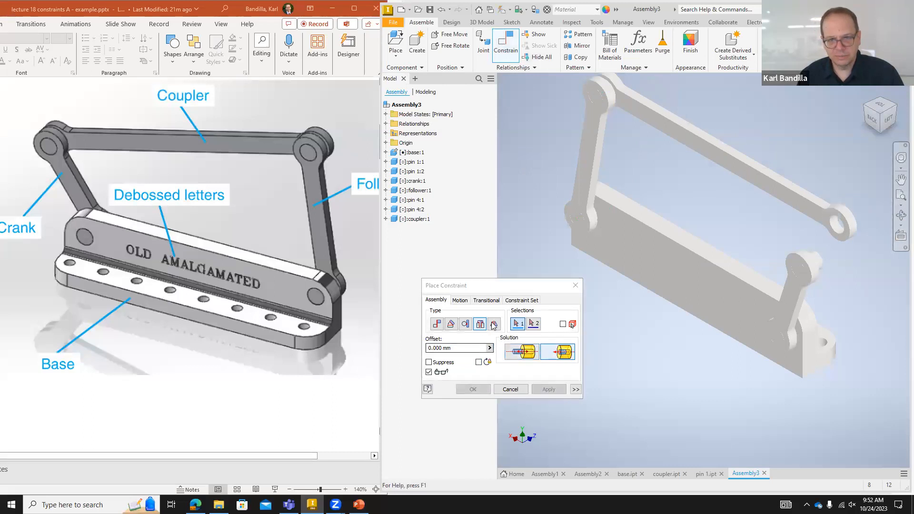
pyautogui.click(841, 230)
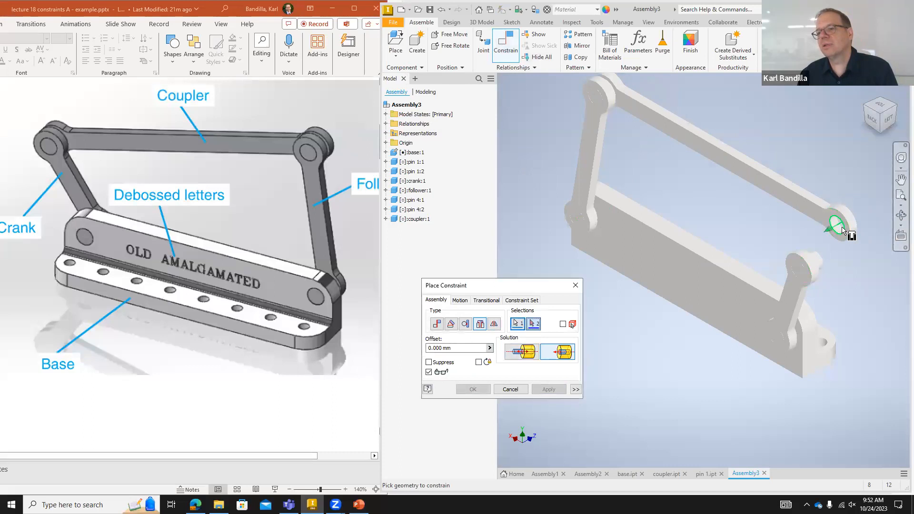
pyautogui.click(822, 264)
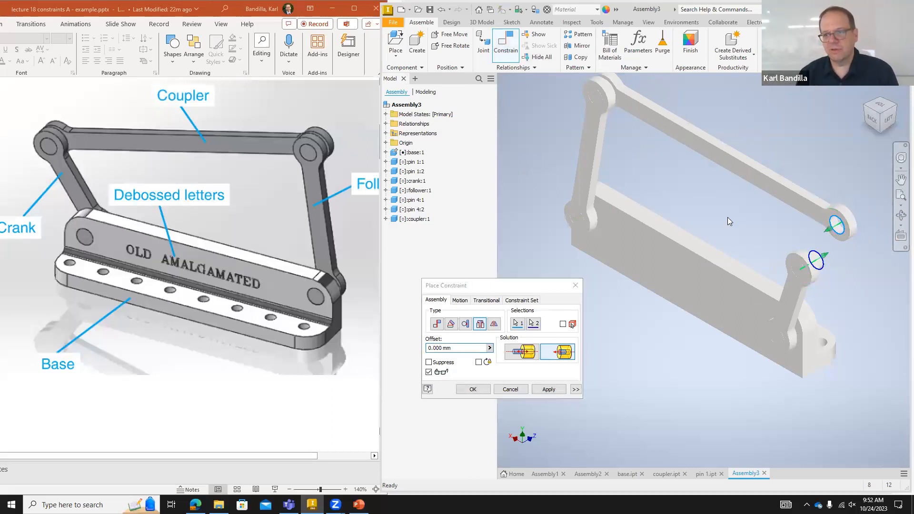
pyautogui.click(514, 391)
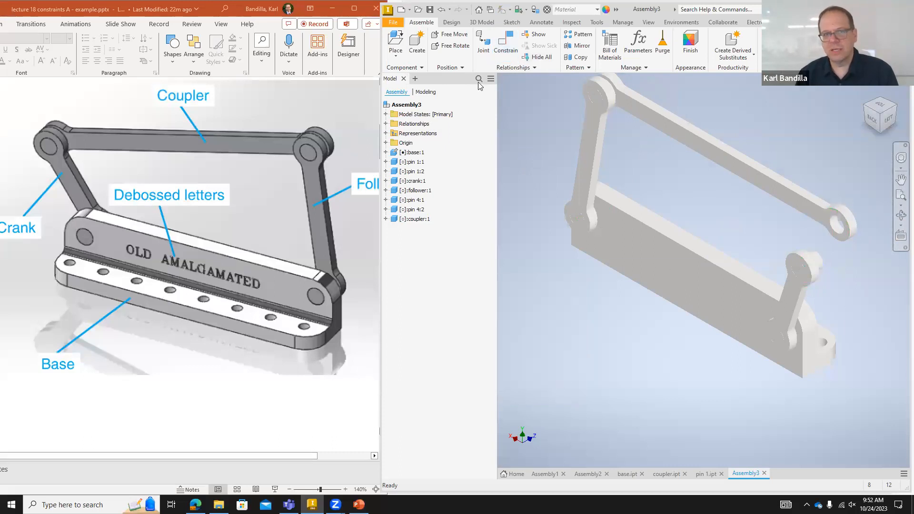
# - Constrain the coupler's free end hole onto the crank's upper pin with an aligned Insert at 0 mm offset
pyautogui.click(505, 44)
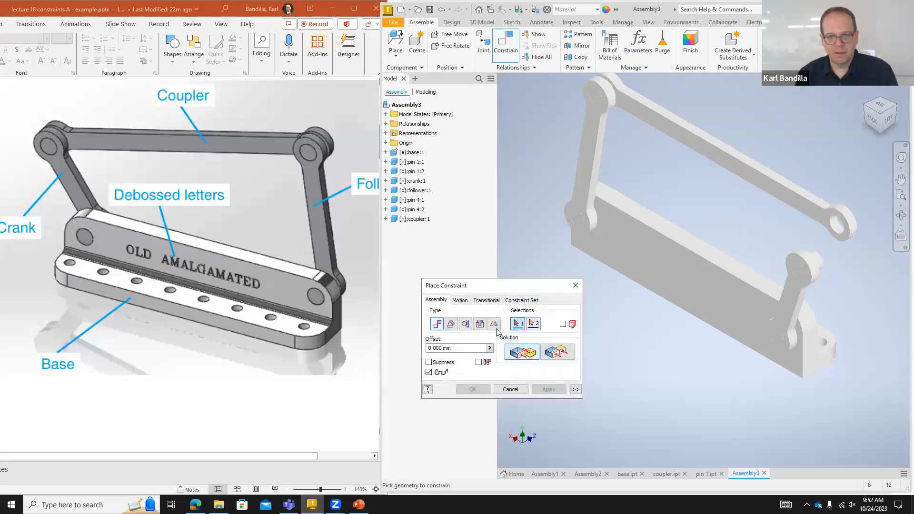
pyautogui.click(480, 323)
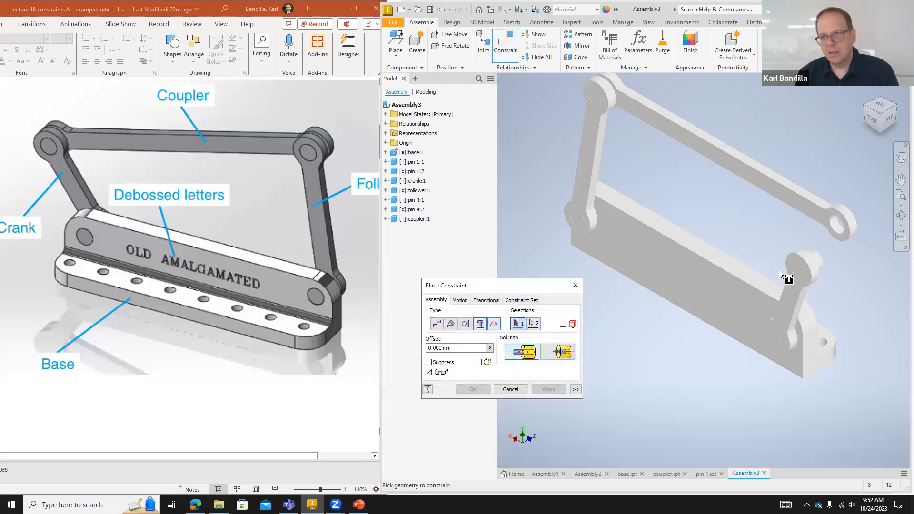
pyautogui.click(841, 224)
pyautogui.click(822, 263)
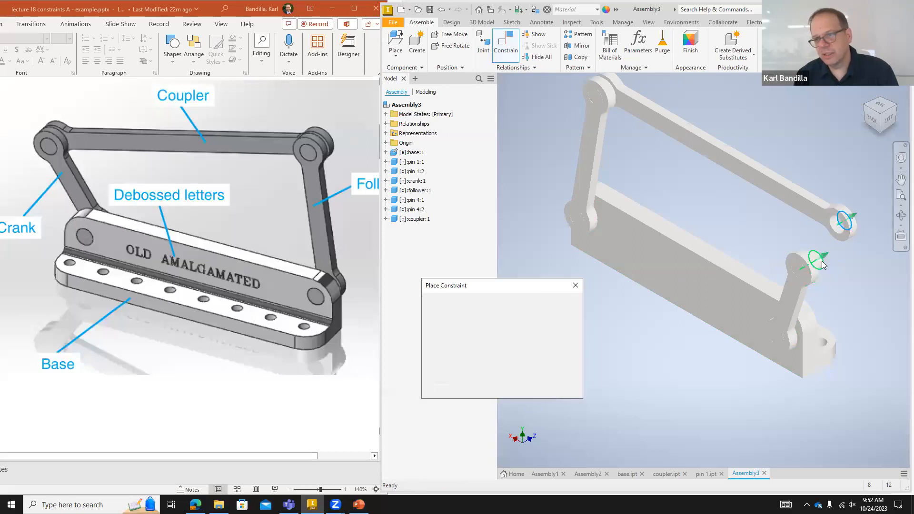
pyautogui.click(558, 353)
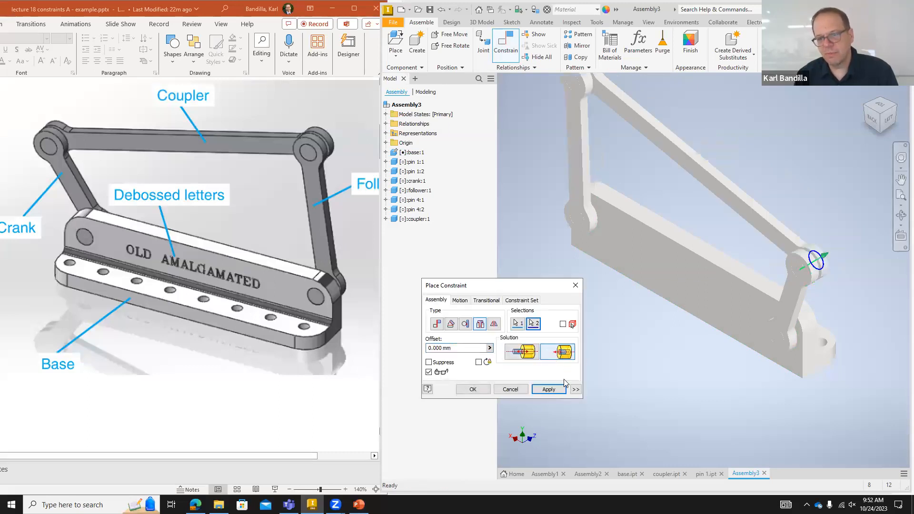
pyautogui.click(472, 389)
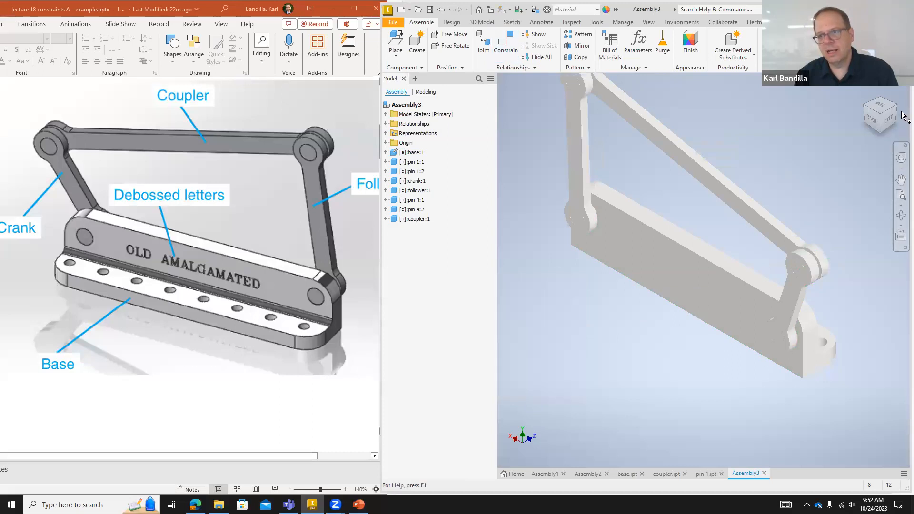
# - View the linkage from the lettered front and swing the coupler to test its motion, leaving the follower nearly upright
pyautogui.click(866, 95)
pyautogui.click(715, 210)
pyautogui.moveTo(716, 211); pyautogui.dragTo(702, 155)
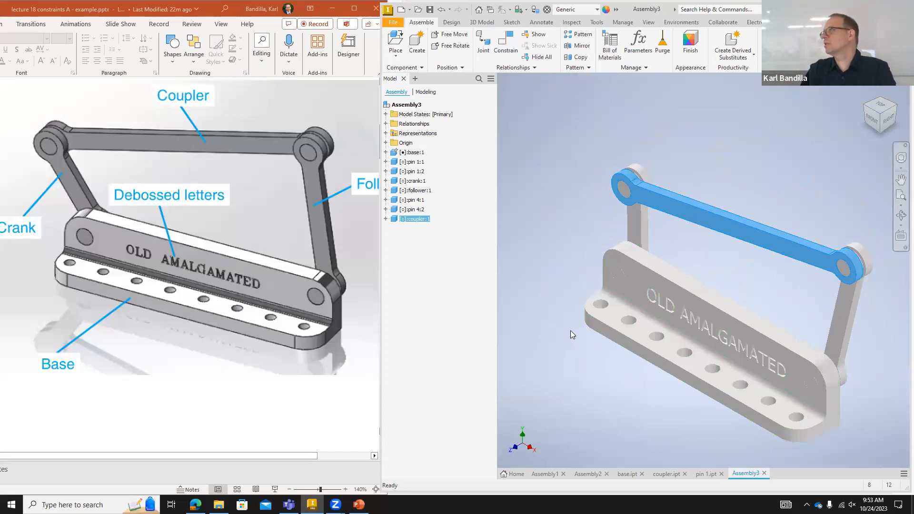
pyautogui.moveTo(709, 218); pyautogui.dragTo(689, 219)
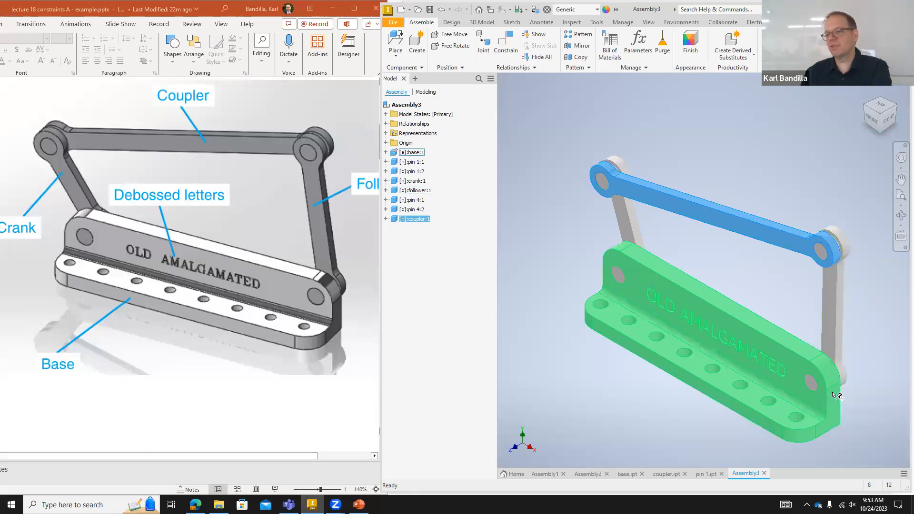
# - Add a 0 deg directed Angle constraint between the follower's side face and the base's end face, and test whether the coupler still moves
pyautogui.click(514, 51)
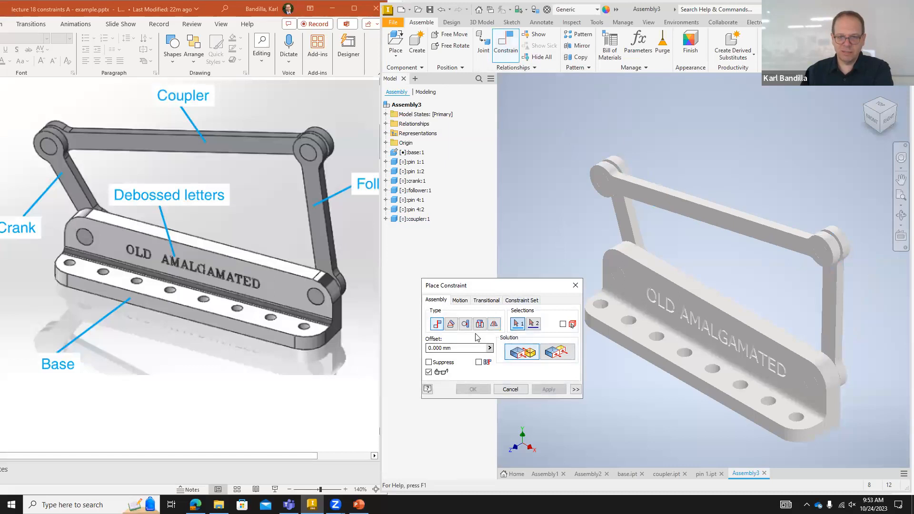
pyautogui.click(451, 323)
pyautogui.click(506, 352)
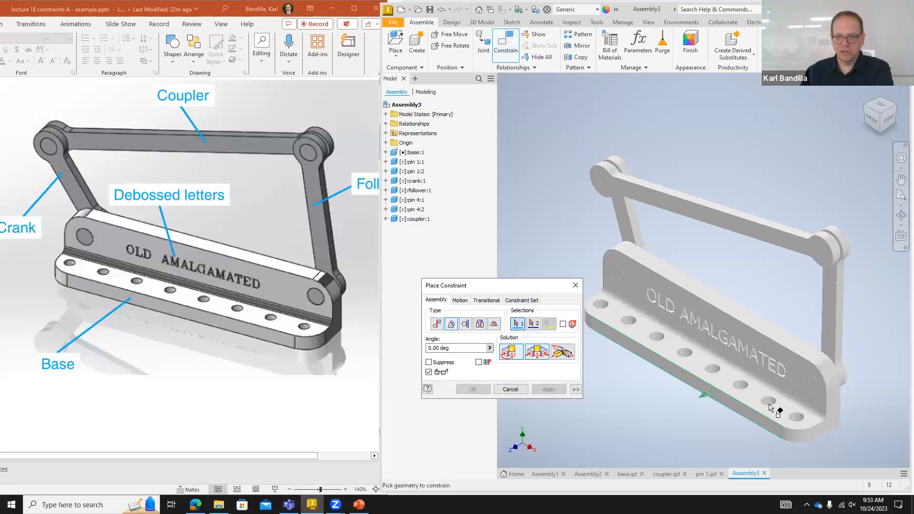
pyautogui.click(840, 325)
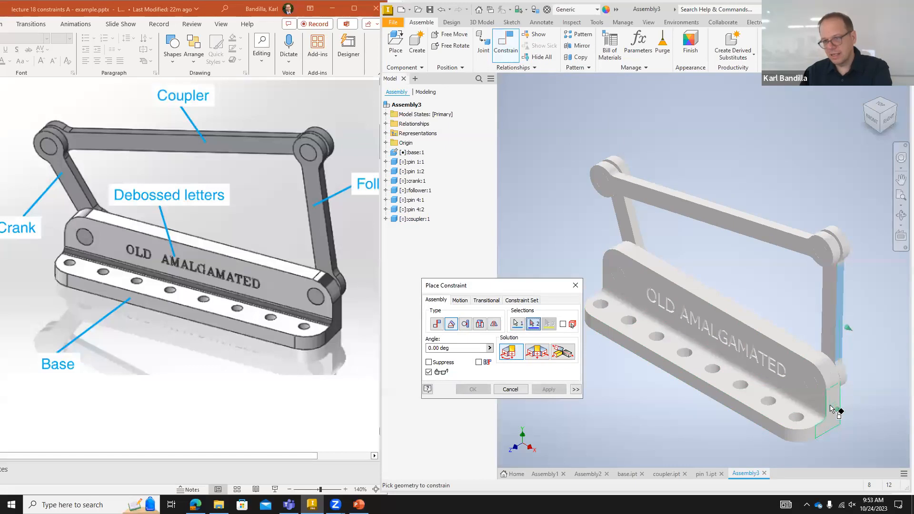
pyautogui.click(832, 404)
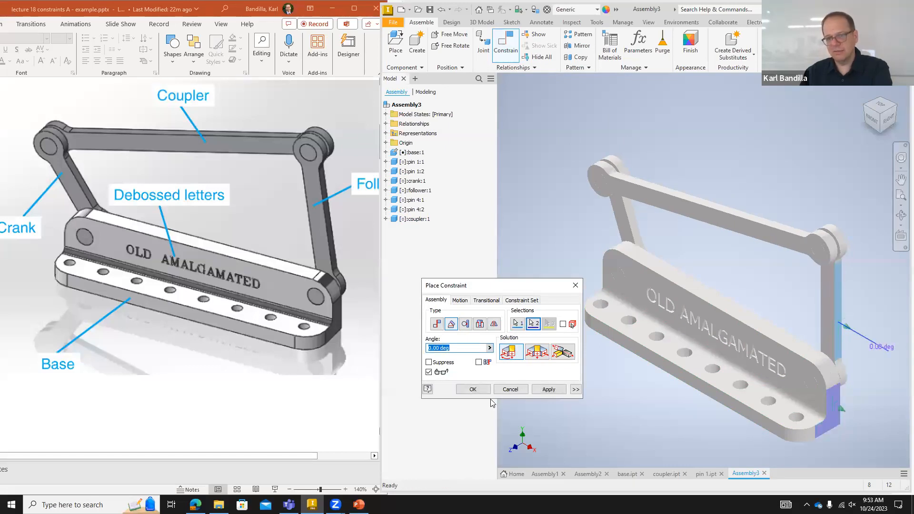
pyautogui.click(472, 388)
pyautogui.moveTo(774, 230); pyautogui.dragTo(738, 223)
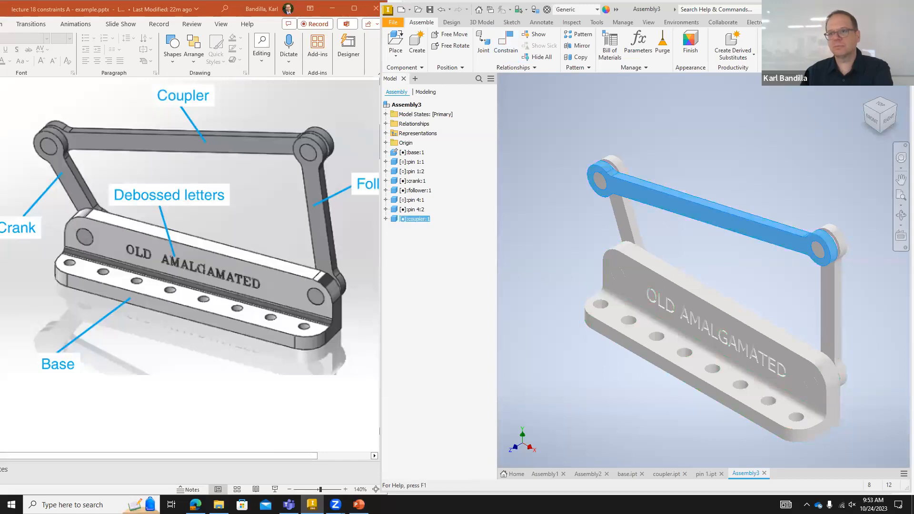
# - Try to drive the angle constraint between follower and base from 0 to 360 deg
pyautogui.click(877, 9)
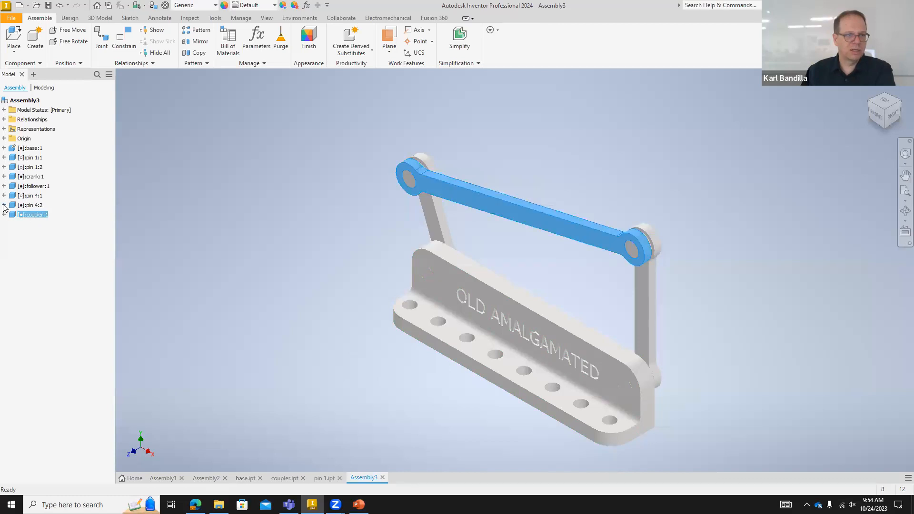
pyautogui.click(4, 119)
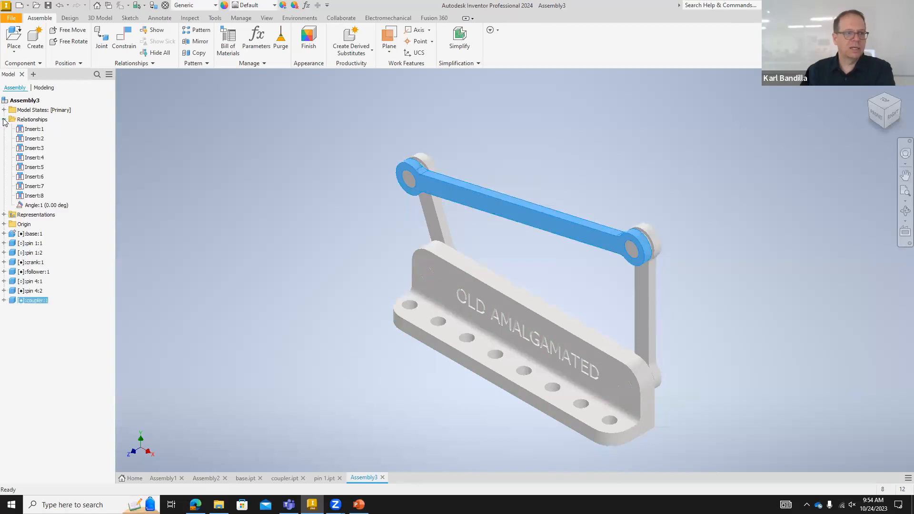
pyautogui.rightClick(51, 208)
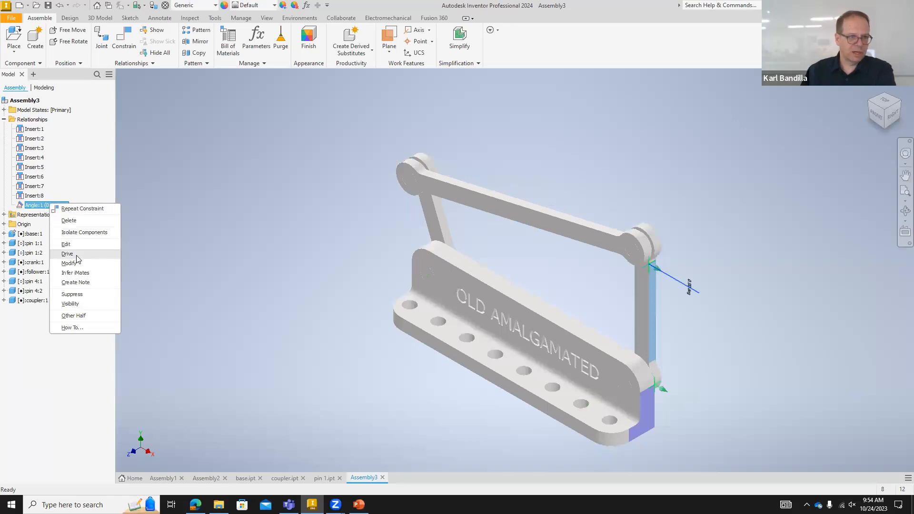
pyautogui.click(67, 253)
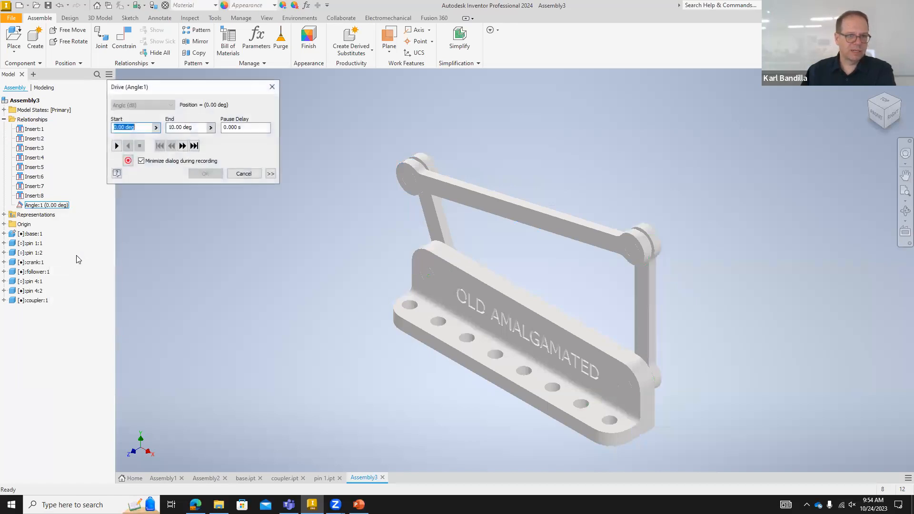
pyautogui.moveTo(190, 132); pyautogui.dragTo(162, 128)
pyautogui.write('360')
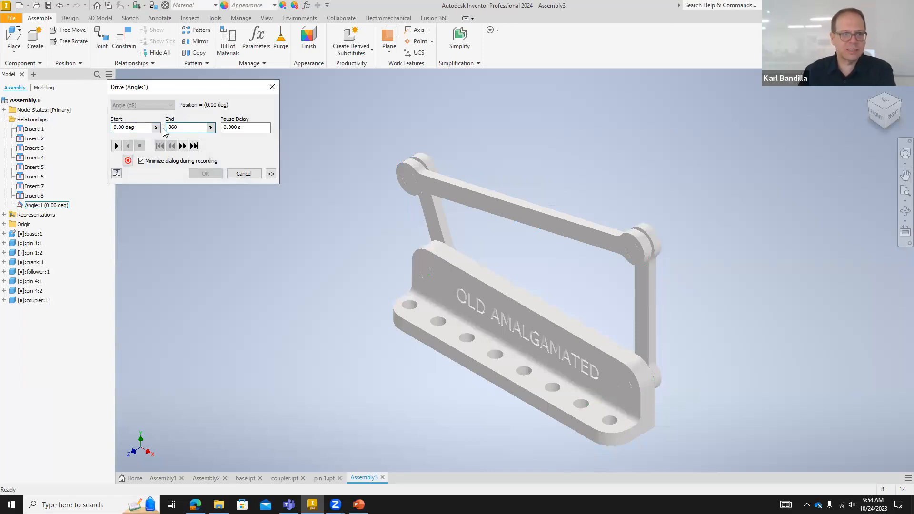
pyautogui.click(115, 145)
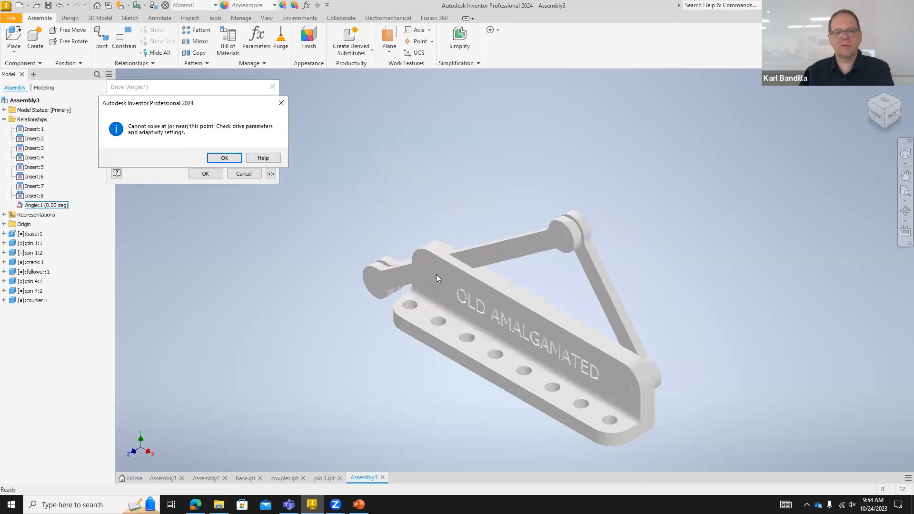
pyautogui.click(225, 159)
pyautogui.click(243, 174)
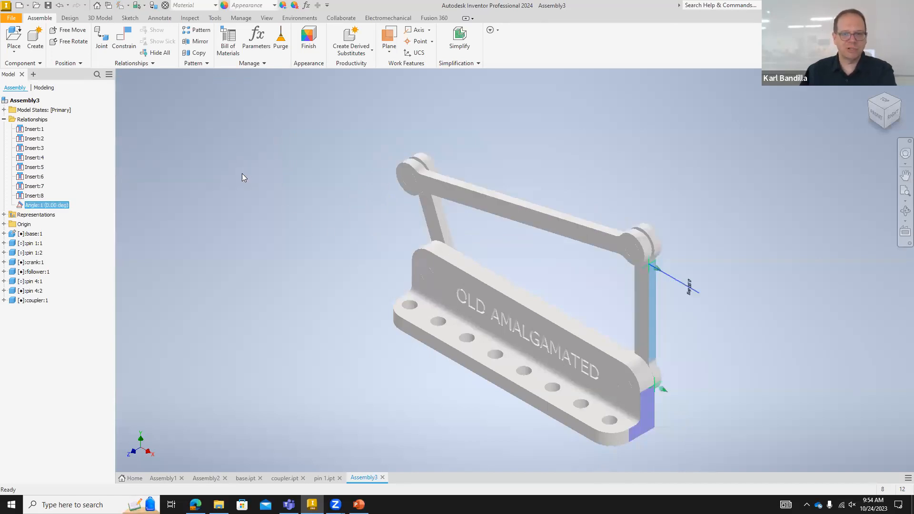
# - Delete the angle constraint between the follower and base, and swing the coupler to test that the linkage moves freely
pyautogui.rightClick(42, 206)
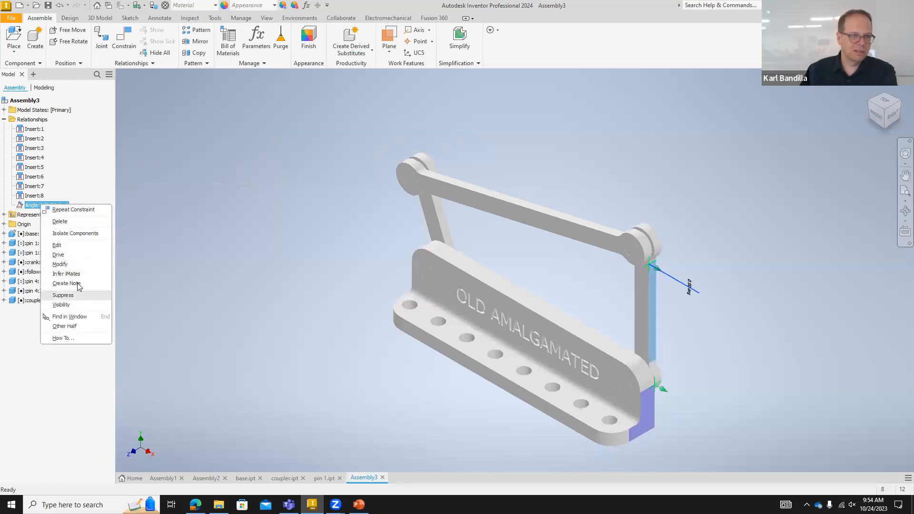
pyautogui.click(59, 221)
pyautogui.moveTo(438, 184); pyautogui.dragTo(688, 173)
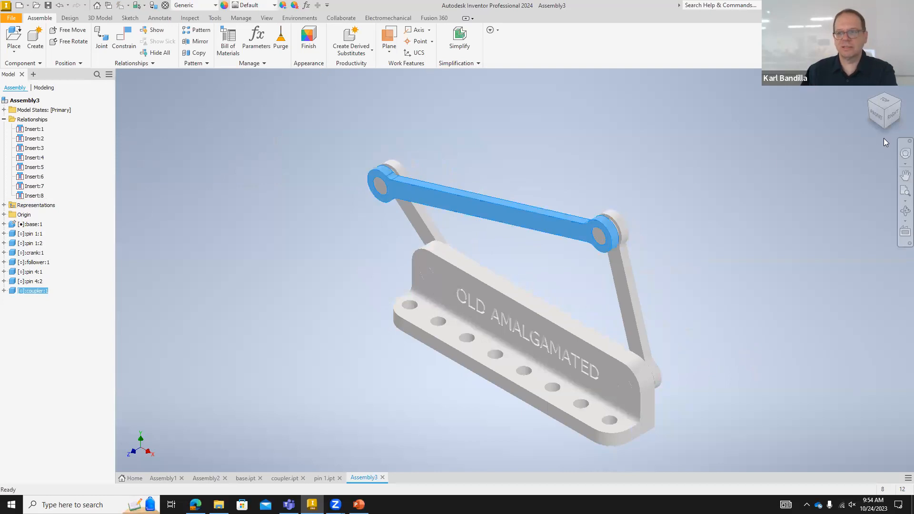
# - Swing the crank nearly upright and add a 0 deg directed Angle constraint between its outer side face and the base's end face
pyautogui.click(870, 107)
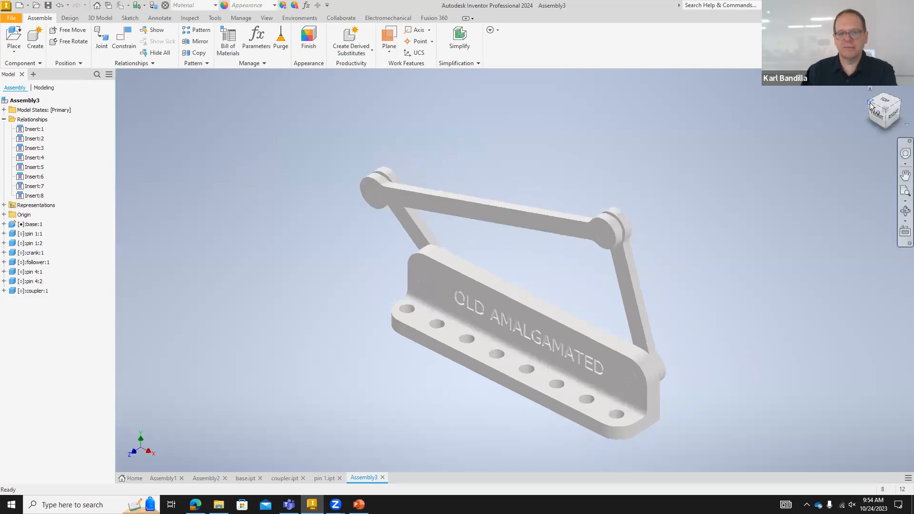
pyautogui.scroll(-3, 352, 428)
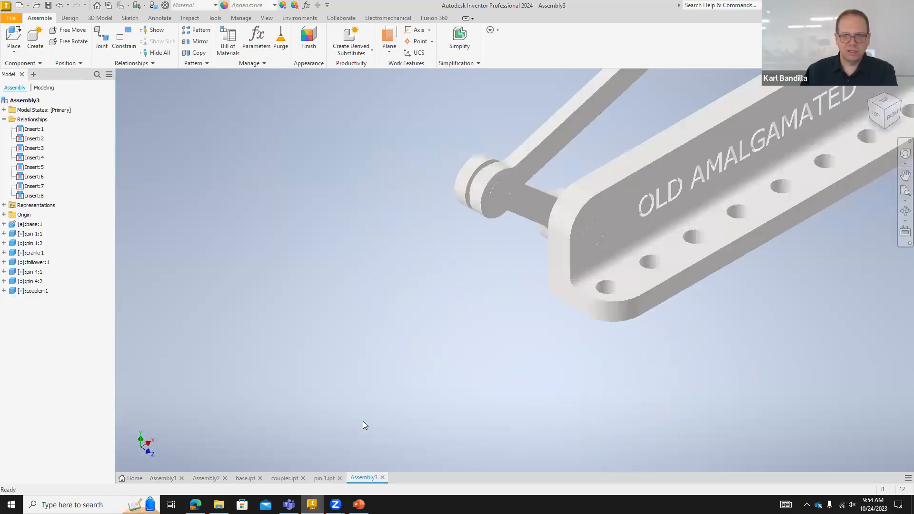
pyautogui.moveTo(490, 195); pyautogui.dragTo(566, 138)
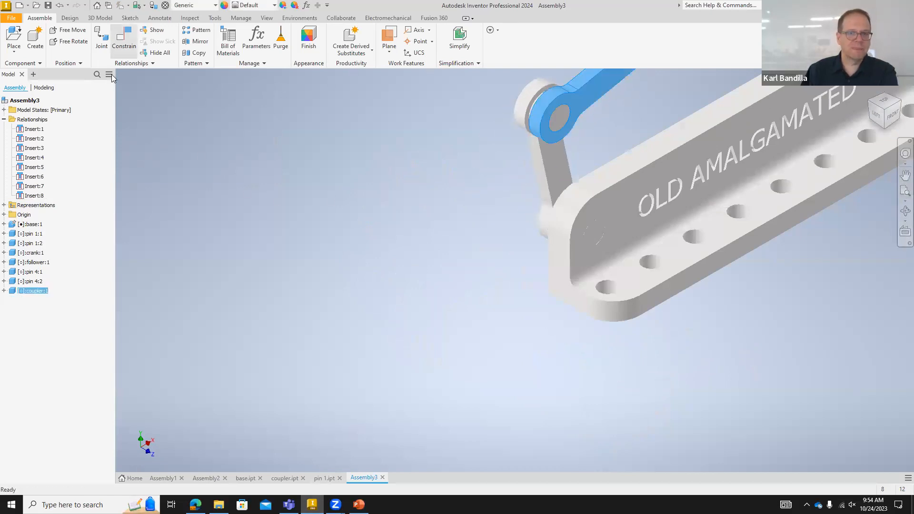
pyautogui.press('c')
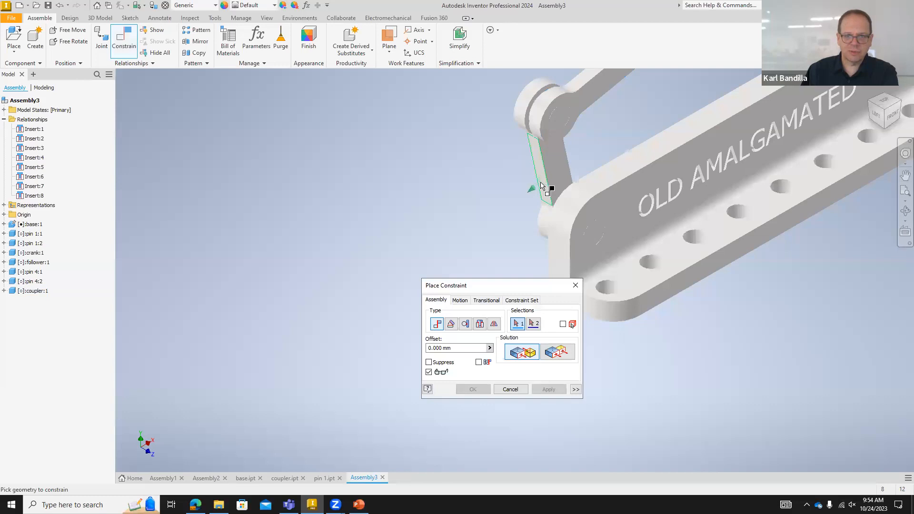
pyautogui.click(541, 186)
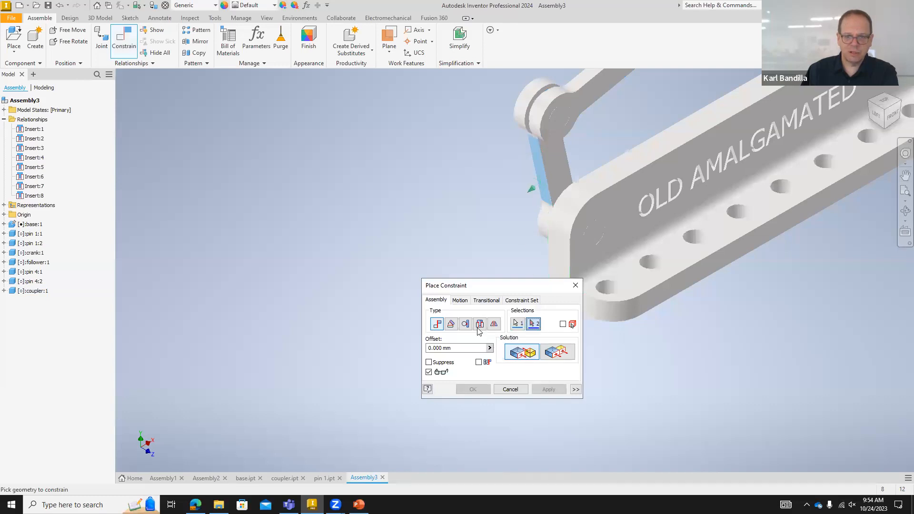
pyautogui.click(451, 324)
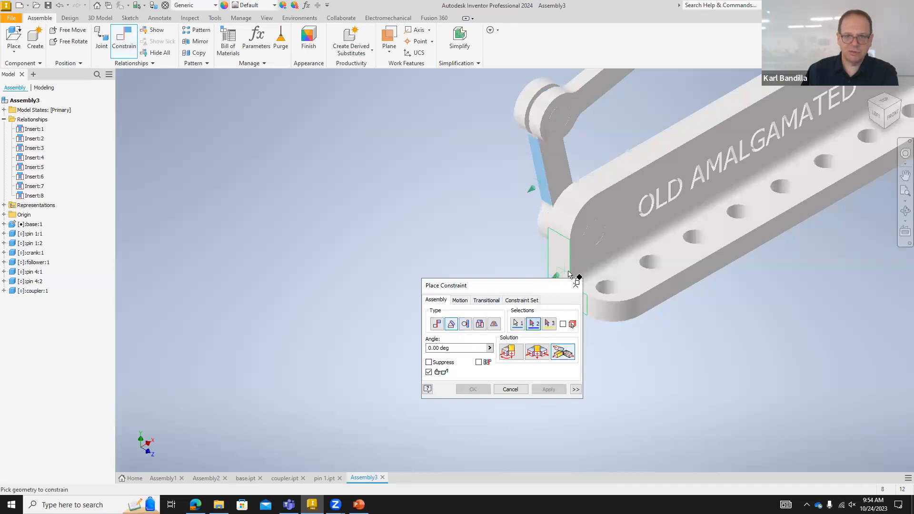
pyautogui.click(508, 351)
pyautogui.click(557, 264)
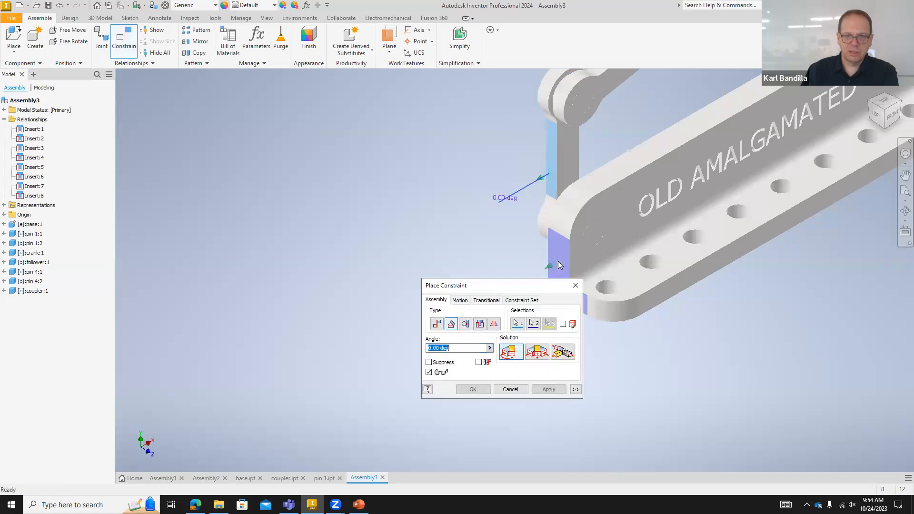
pyautogui.click(472, 388)
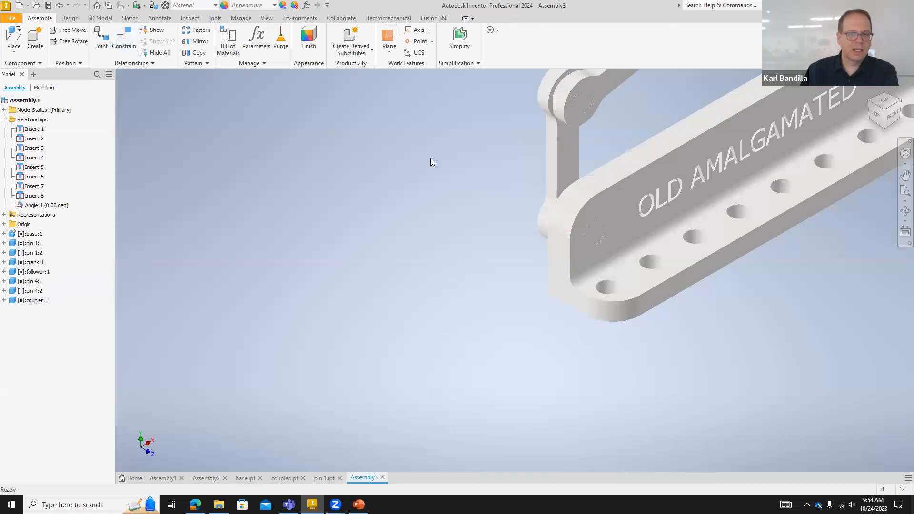
# - Drive the angle constraint between crank and base from 0 to 360 deg and accept the end position
pyautogui.click(870, 89)
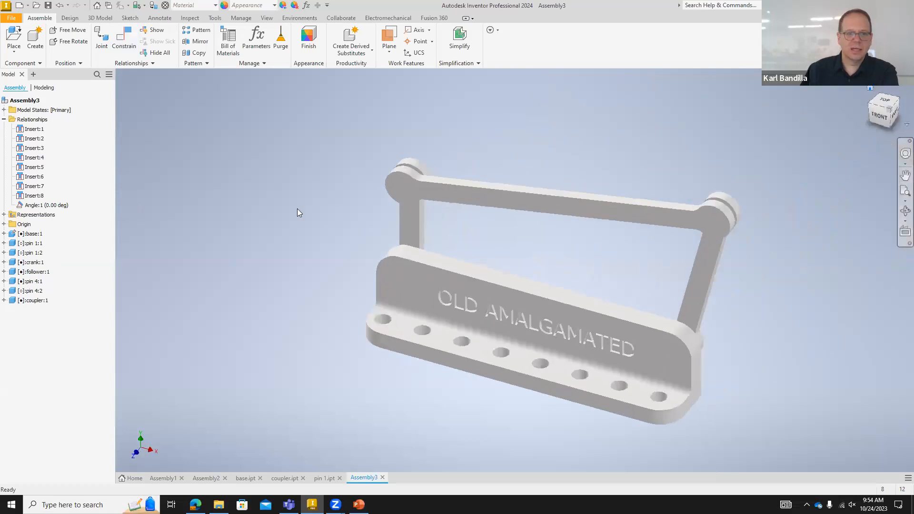
pyautogui.click(35, 206)
pyautogui.rightClick(36, 207)
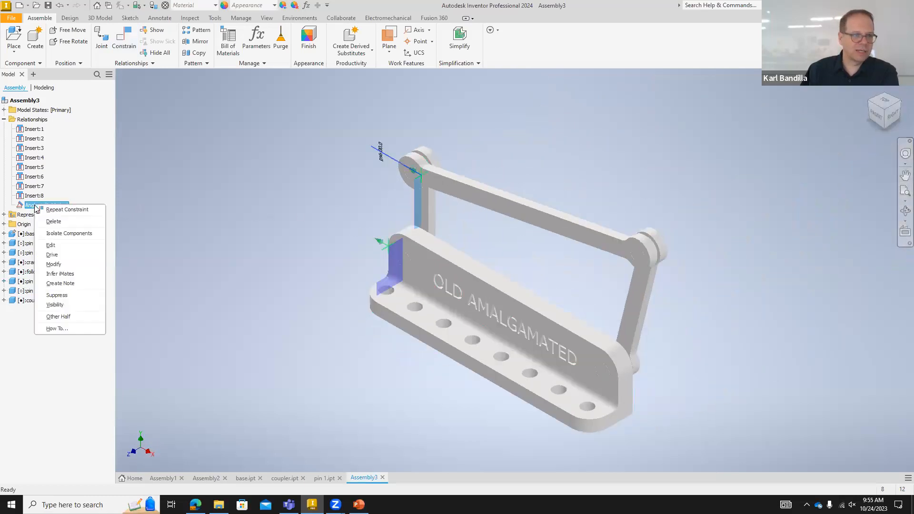
pyautogui.click(52, 255)
pyautogui.moveTo(193, 127); pyautogui.dragTo(169, 128)
pyautogui.write('360')
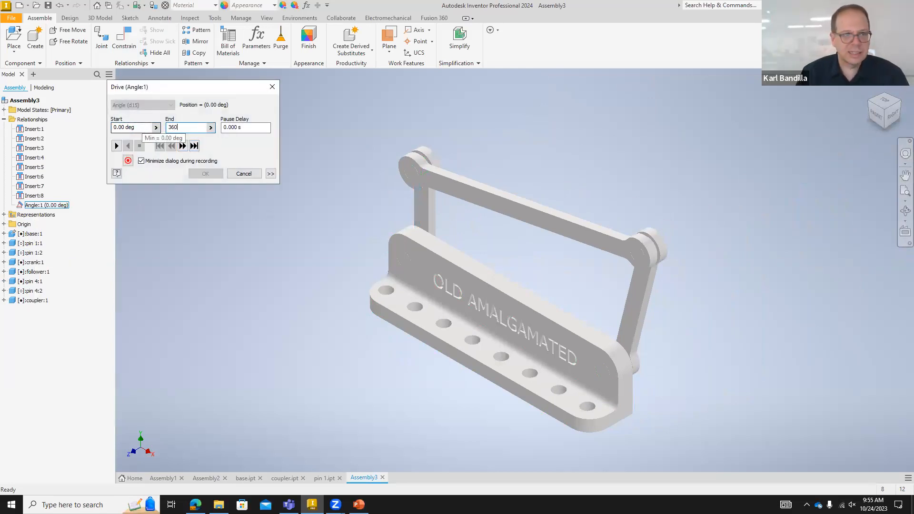
pyautogui.click(116, 145)
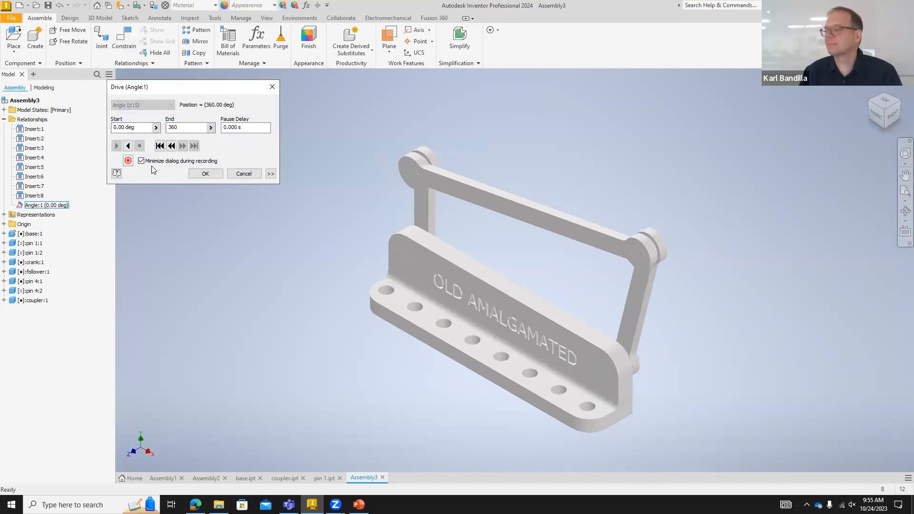
pyautogui.click(206, 175)
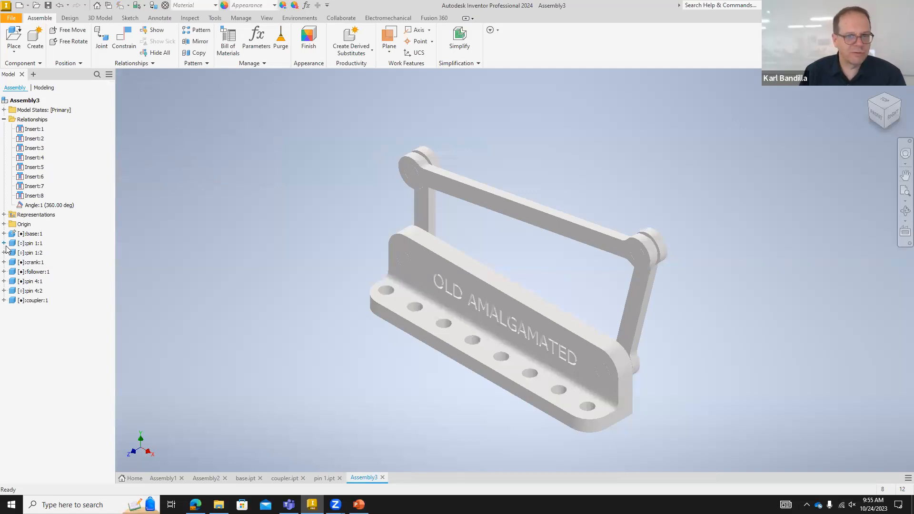
# - View the linkage from behind and delete the Insert constraint that holds pin 4:2 in the crank's upper hole
pyautogui.click(899, 100)
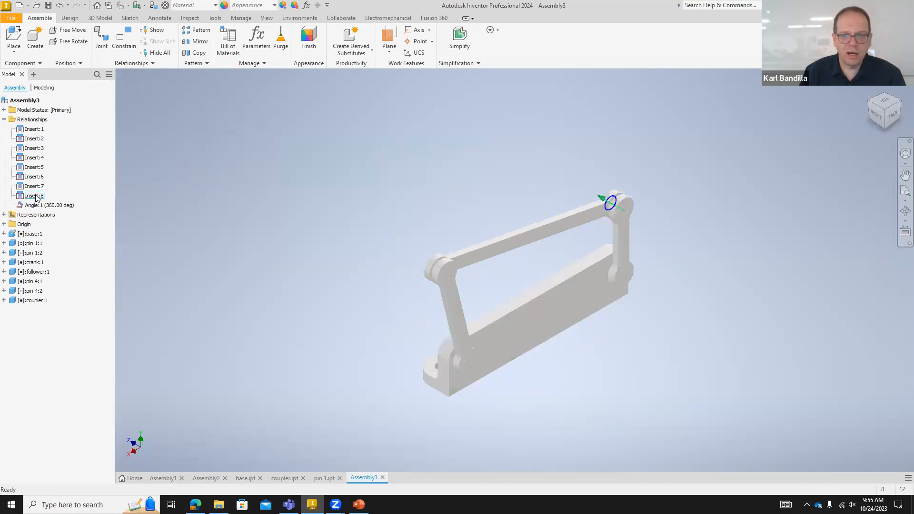
pyautogui.click(4, 301)
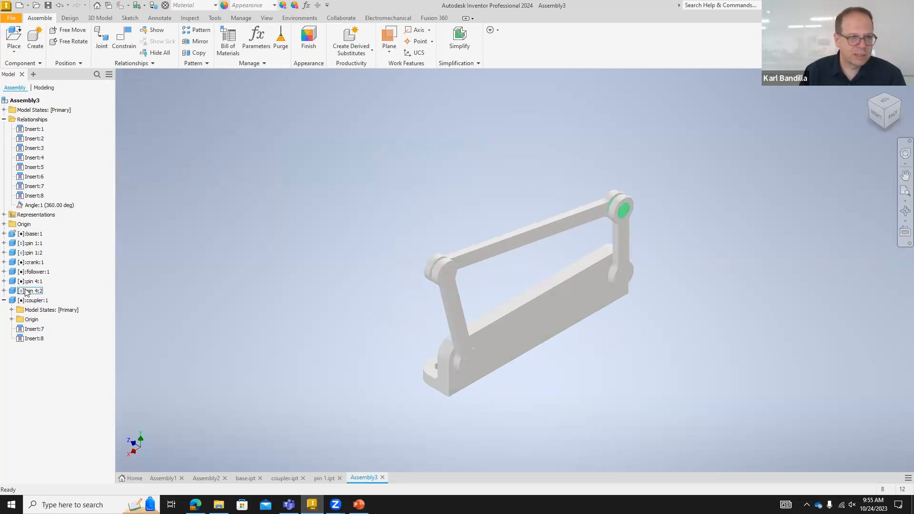
pyautogui.click(4, 291)
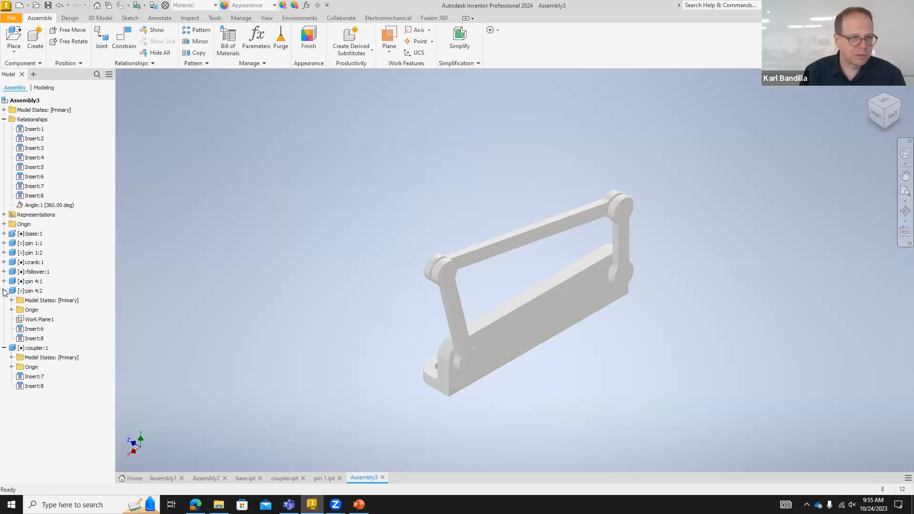
pyautogui.rightClick(37, 330)
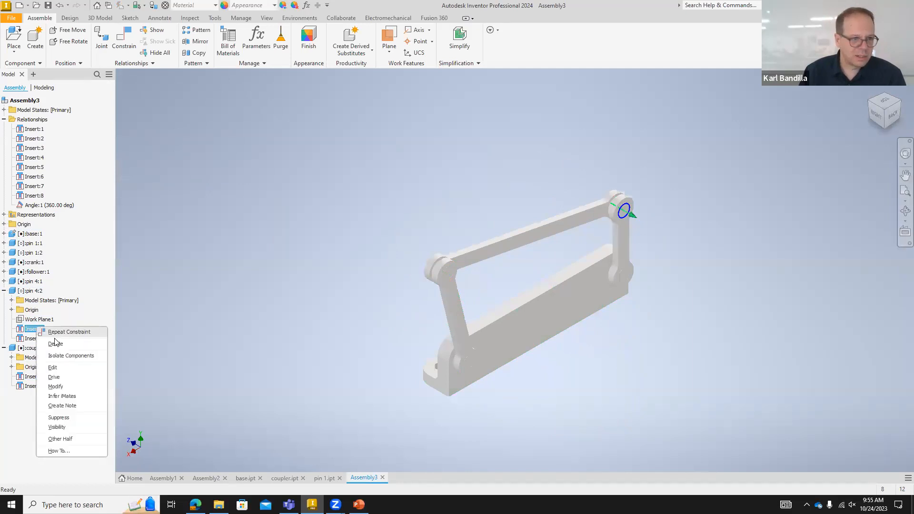
pyautogui.click(55, 342)
# - Delete the Insert constraint between pin 4:1 and the follower, and pull the coupler with its pins away from the arms
pyautogui.click(4, 271)
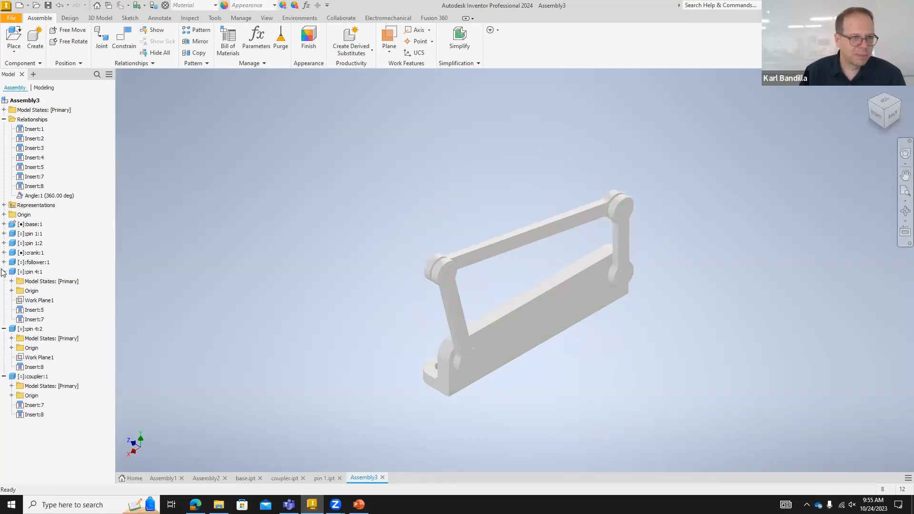
pyautogui.rightClick(43, 314)
pyautogui.click(162, 312)
pyautogui.moveTo(526, 239); pyautogui.dragTo(686, 350)
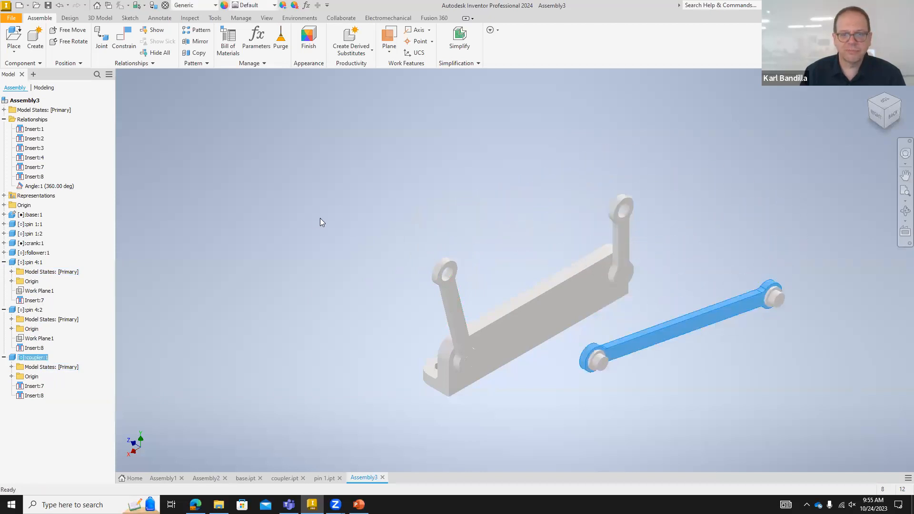
# - Constrain the outer end of the coupler's follower-side pin to the follower's upper hole with an aligned Insert at 0 mm offset
pyautogui.press('c')
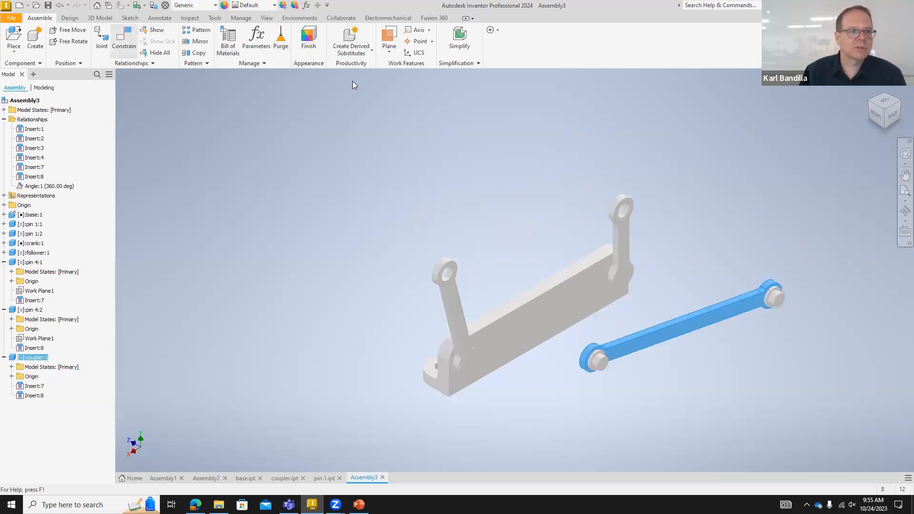
pyautogui.click(480, 324)
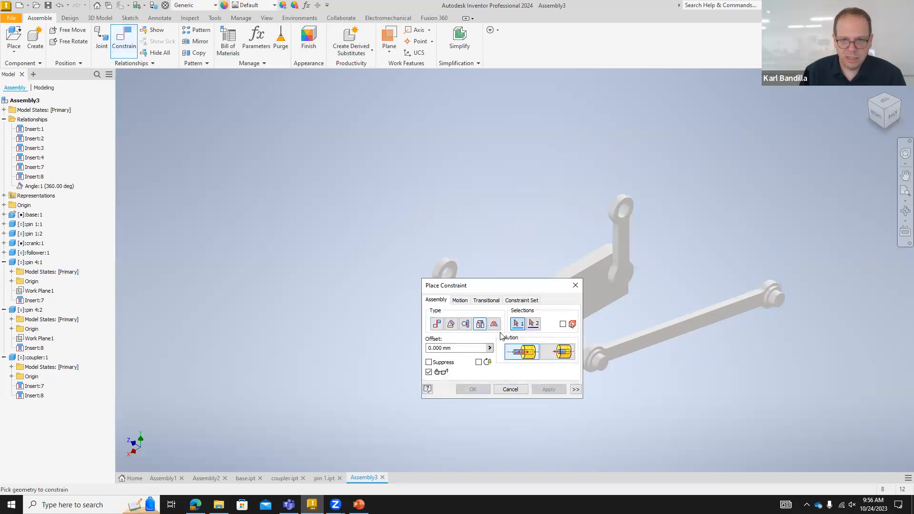
pyautogui.click(606, 365)
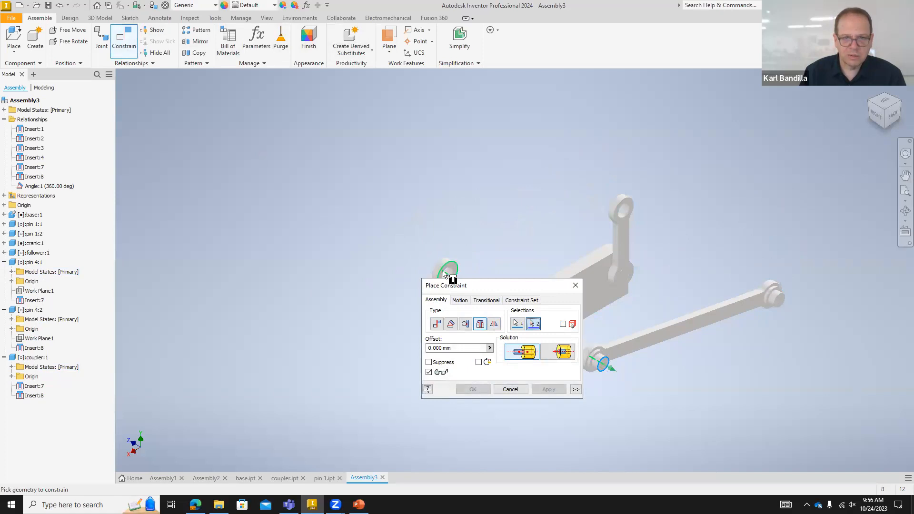
pyautogui.click(869, 99)
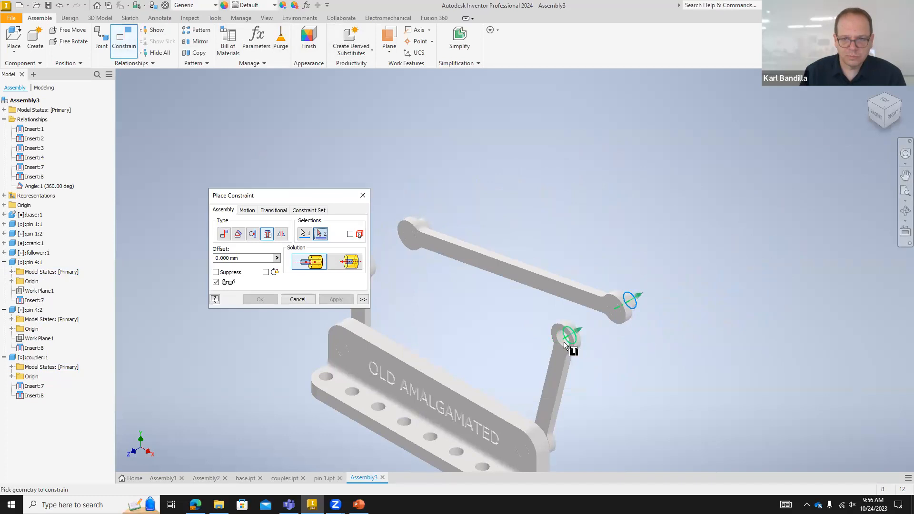
pyautogui.click(561, 343)
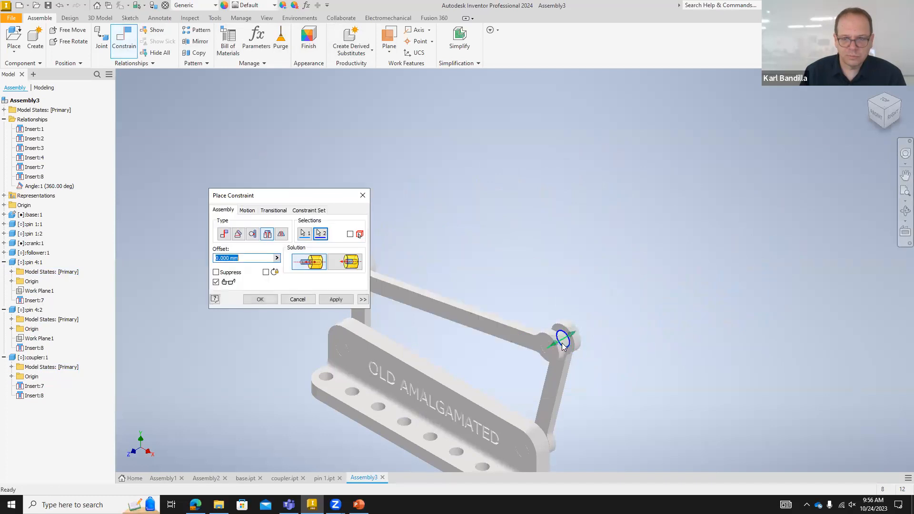
pyautogui.click(349, 263)
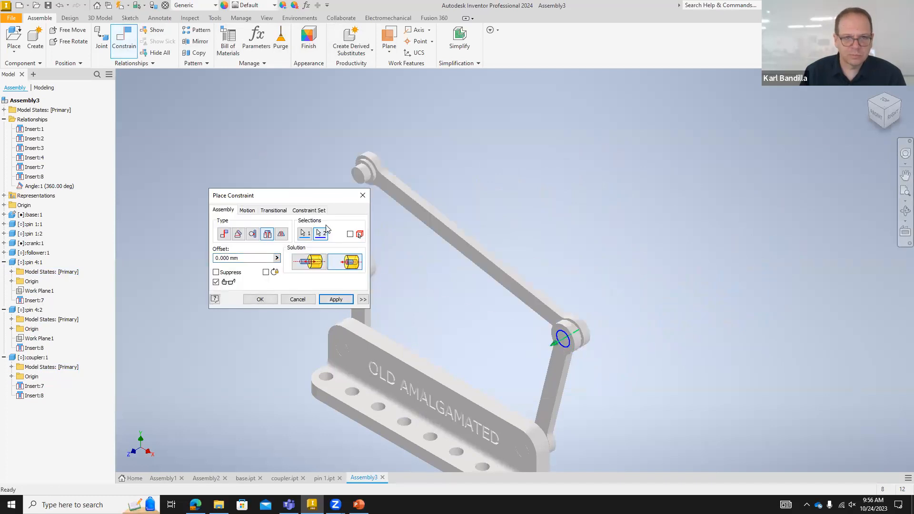
pyautogui.moveTo(305, 195); pyautogui.dragTo(245, 138)
pyautogui.click(276, 242)
# - Constrain the outer end of the coupler's other pin to the crank's upper hole with an aligned Insert at 0 mm offset
pyautogui.click(210, 179)
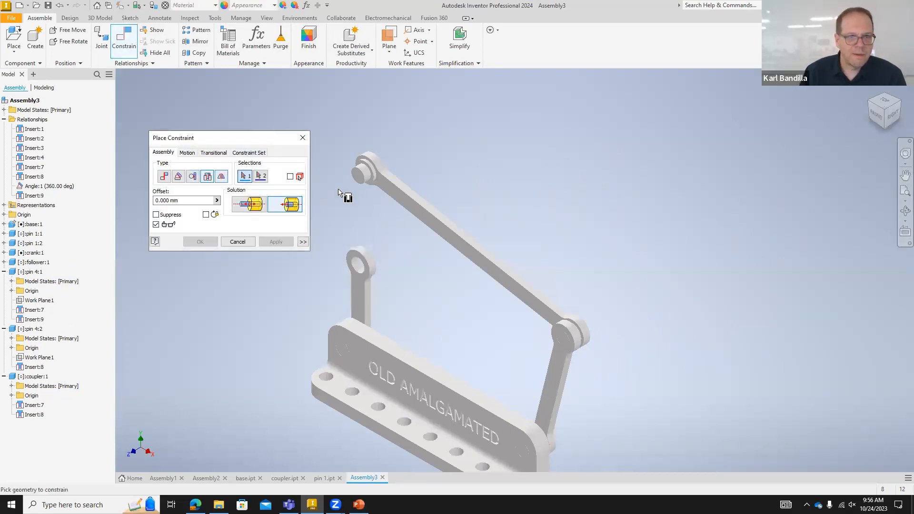
pyautogui.click(364, 183)
pyautogui.click(356, 271)
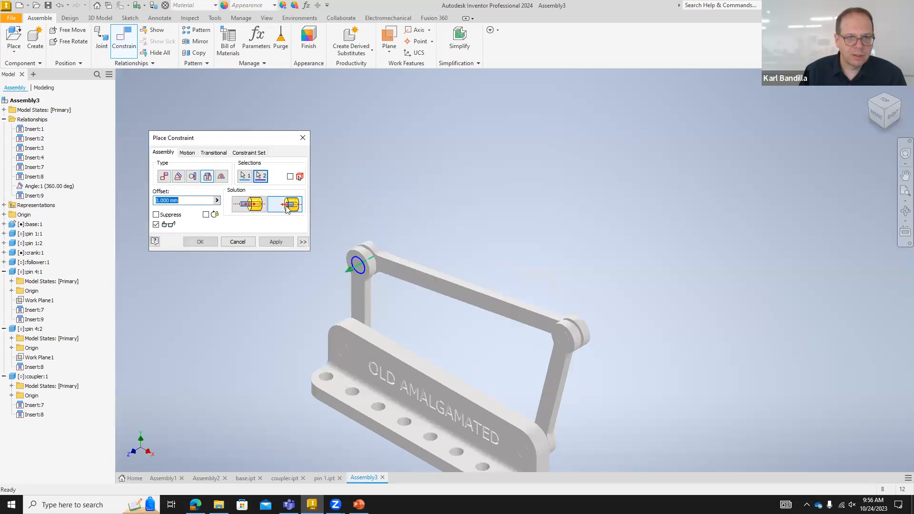
pyautogui.click(200, 242)
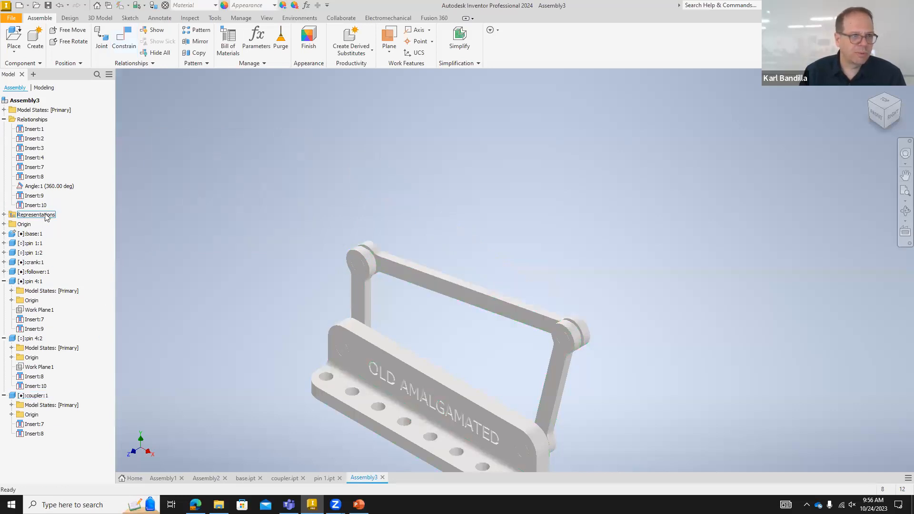
# - Drive the crank's angle constraint in reverse from 360 to 0 deg, watching from behind, and expand the additional drive options
pyautogui.rightClick(57, 189)
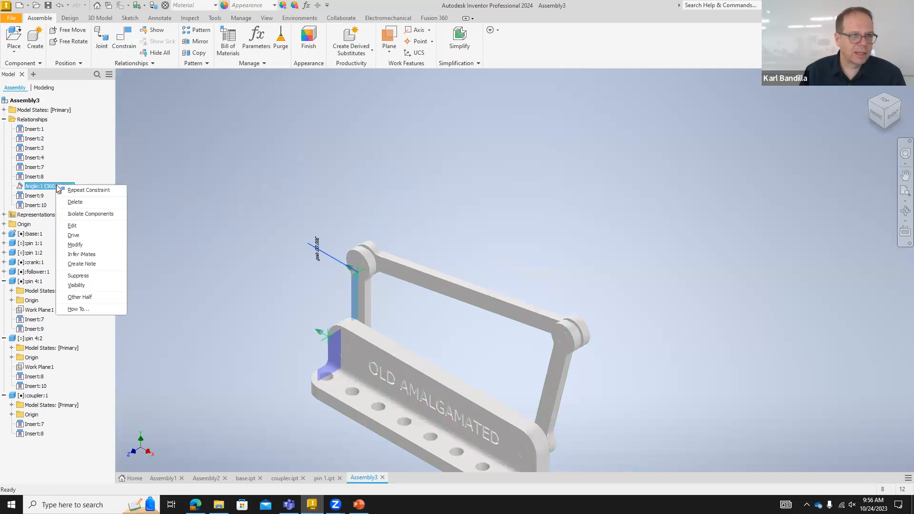
pyautogui.click(91, 234)
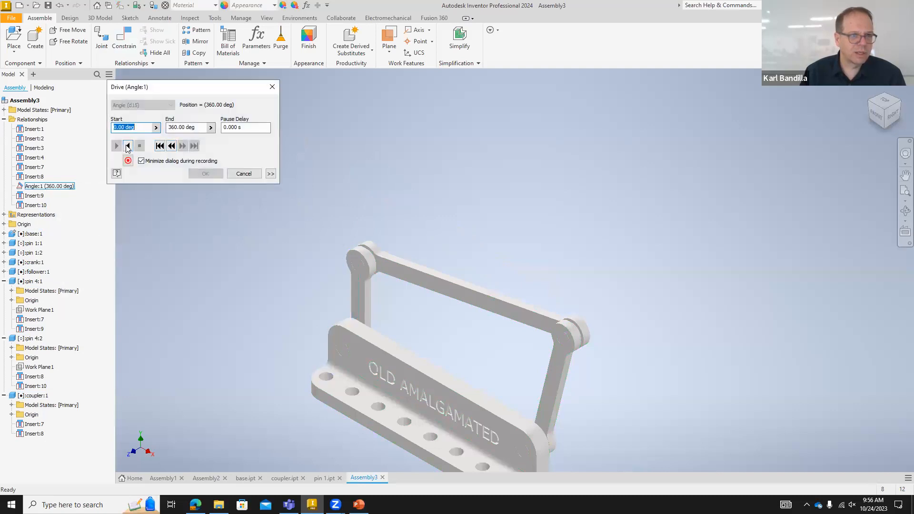
pyautogui.click(127, 146)
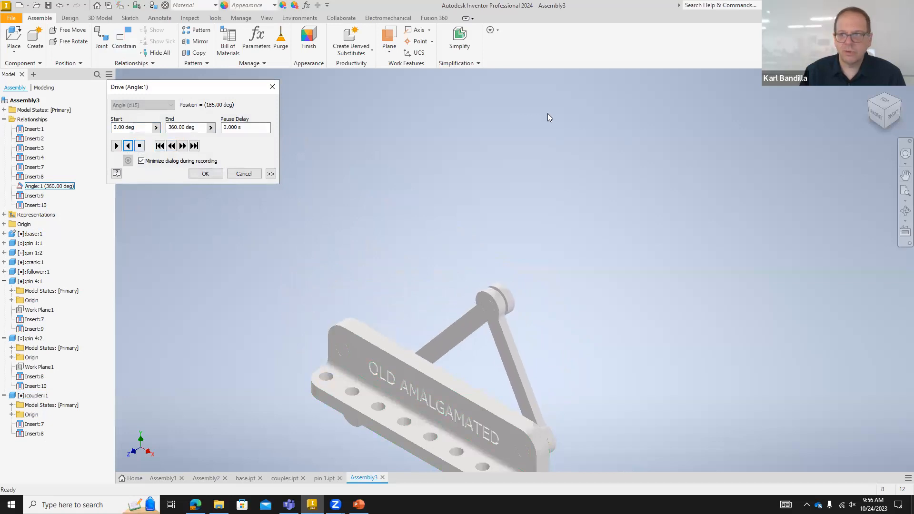
pyautogui.click(901, 103)
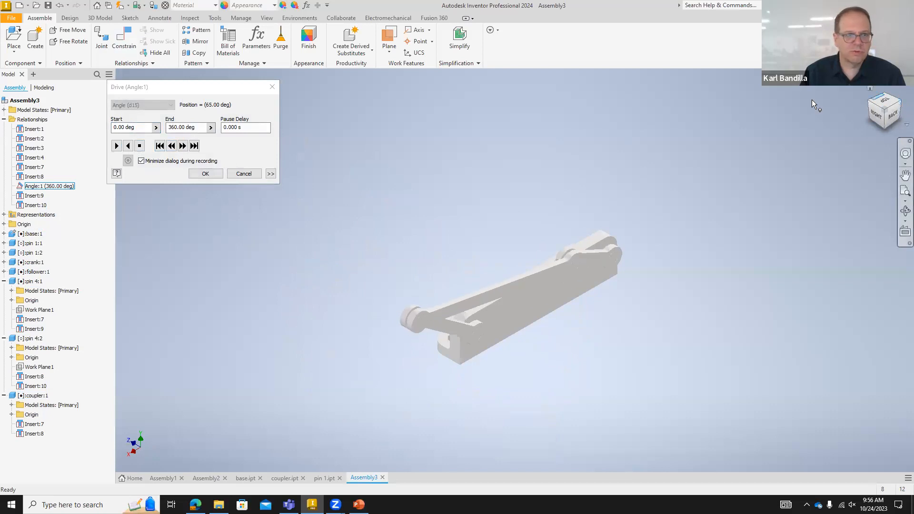
pyautogui.click(271, 174)
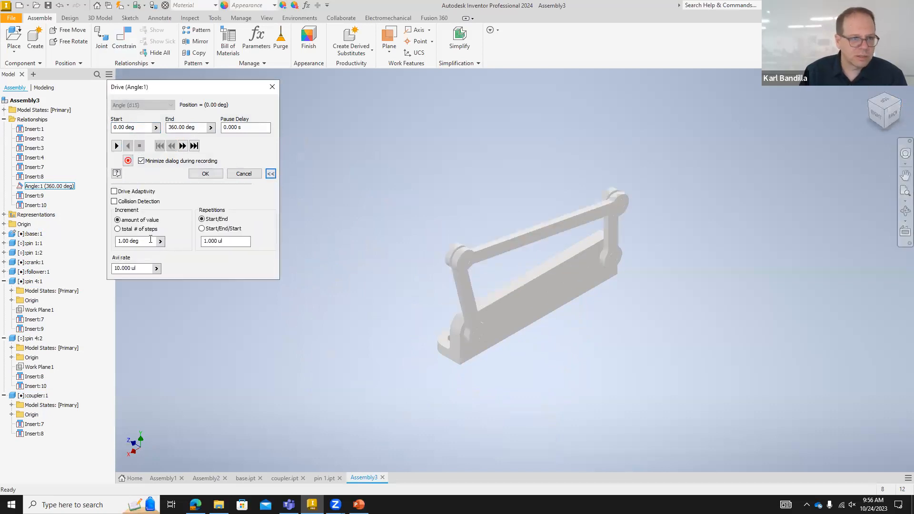
# - Drive the crank's angle constraint in 5 deg increments, forward once and in reverse with 4 repetitions viewed from the front, and close the drive settings
pyautogui.write('5')
pyautogui.click(116, 146)
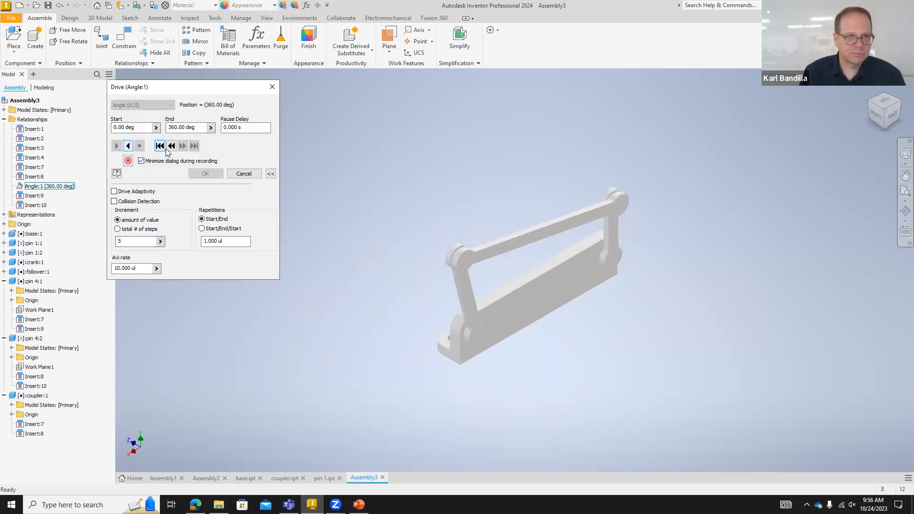
pyautogui.moveTo(230, 242); pyautogui.dragTo(193, 243)
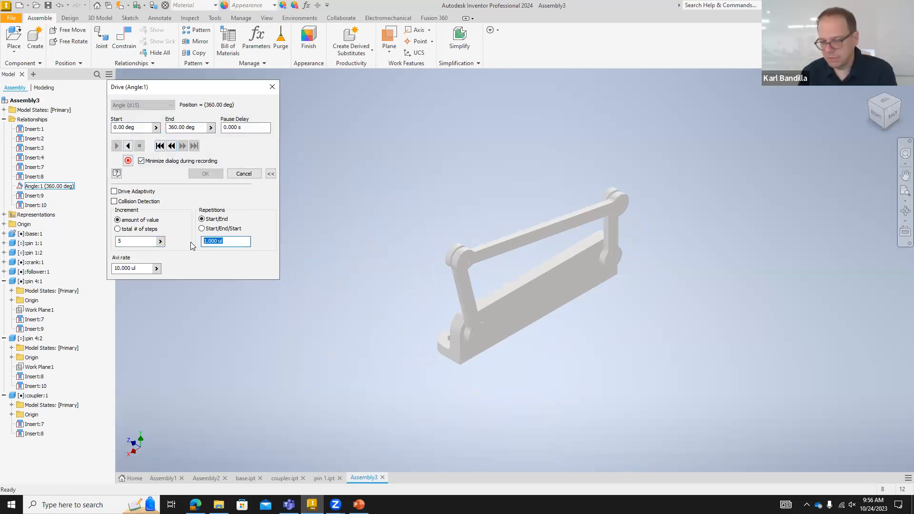
pyautogui.write('4')
pyautogui.click(128, 146)
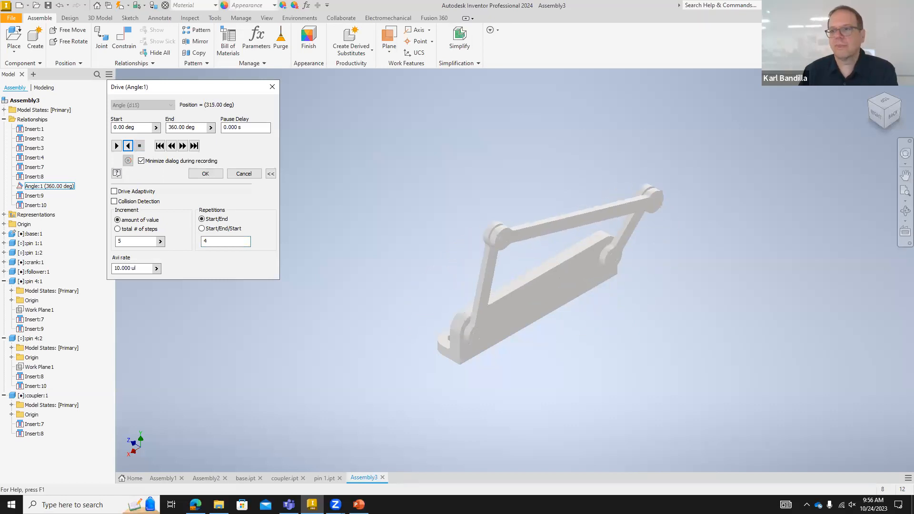
pyautogui.click(870, 89)
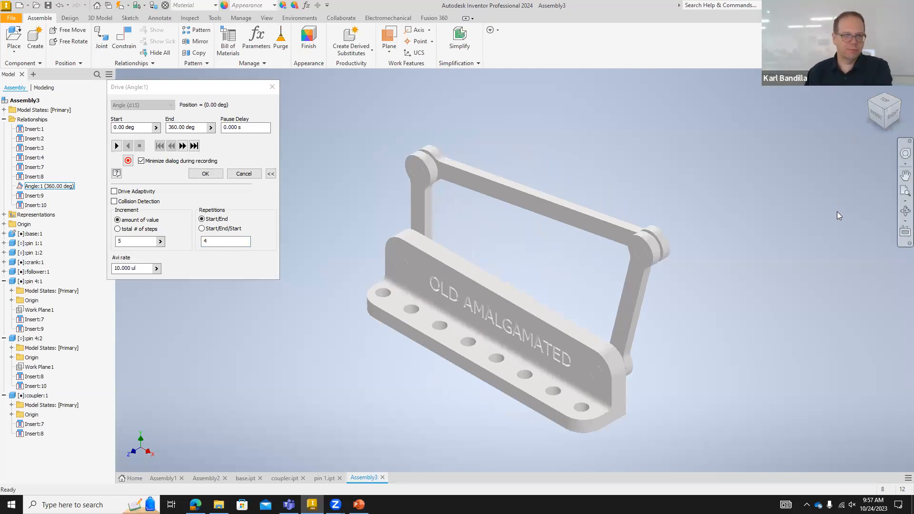
pyautogui.click(244, 174)
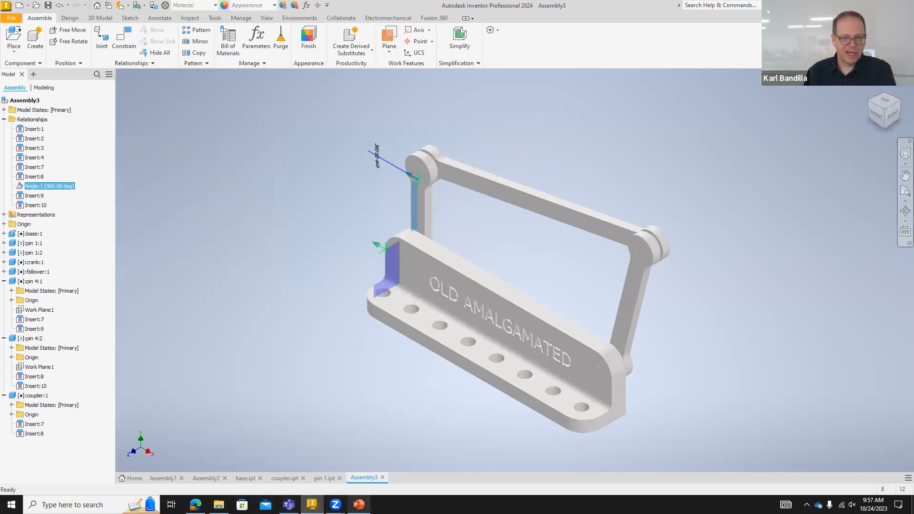
# - In File Explorer, open the PDF "assignment 16 constraint drive A" from its folder under "inclass homework - Engineering Graphics" and review the assignment instructions
pyautogui.click(218, 504)
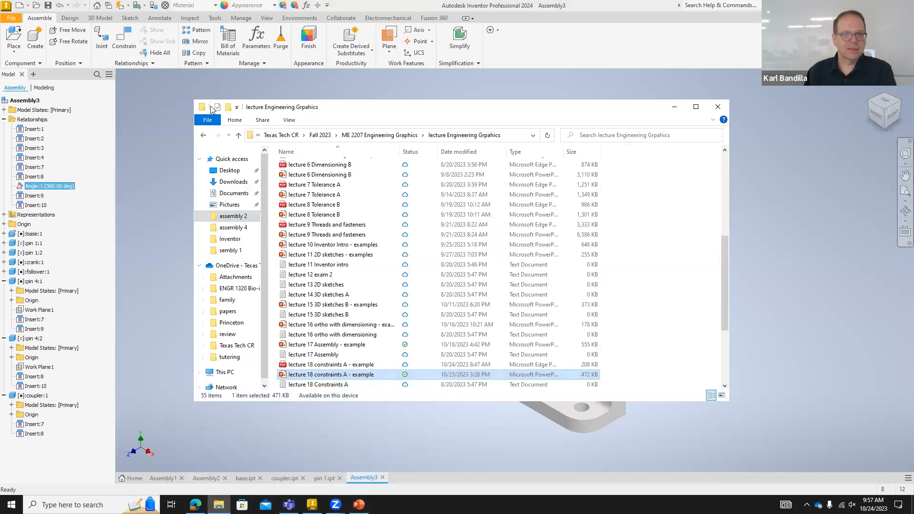
pyautogui.click(239, 135)
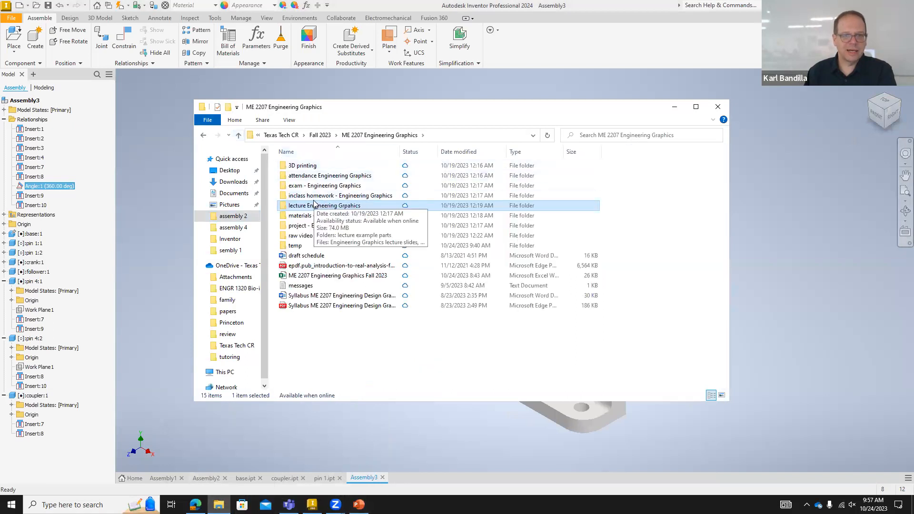
pyautogui.click(314, 200)
pyautogui.doubleClick(314, 198)
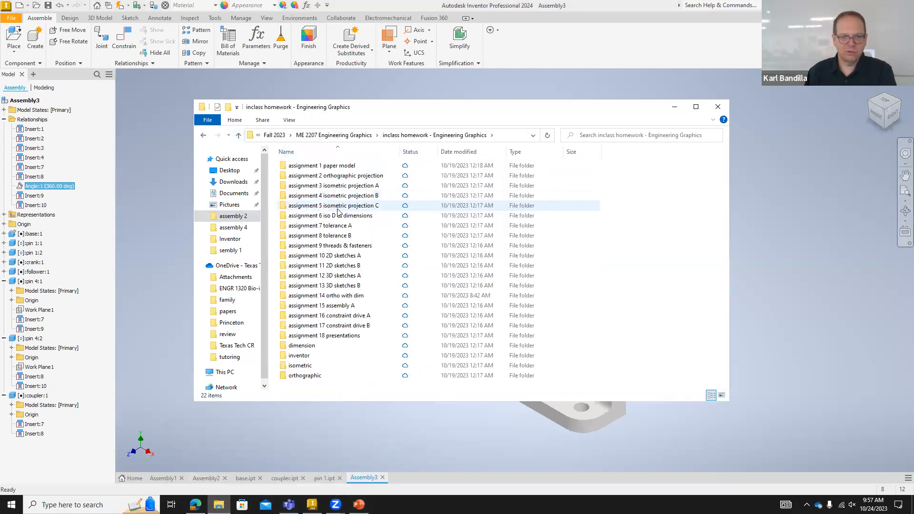
pyautogui.doubleClick(353, 315)
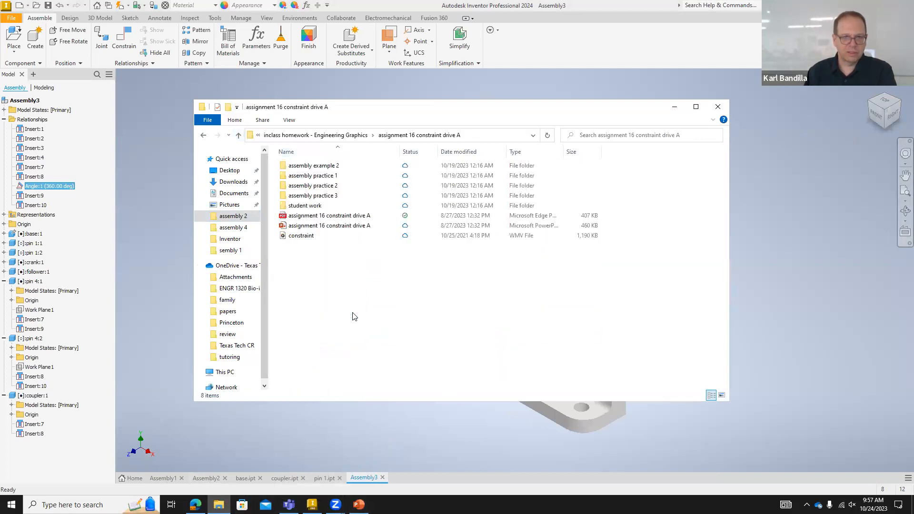
pyautogui.doubleClick(316, 218)
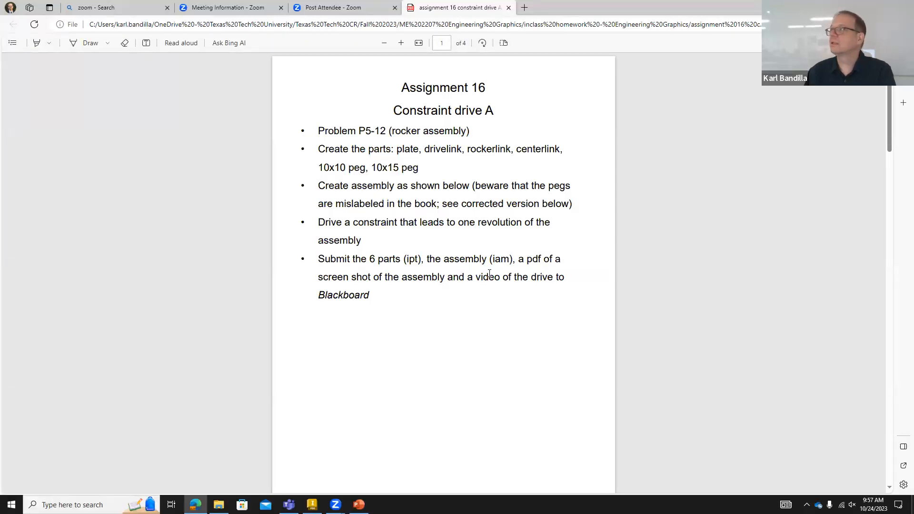
pyautogui.scroll(-10, 489, 274)
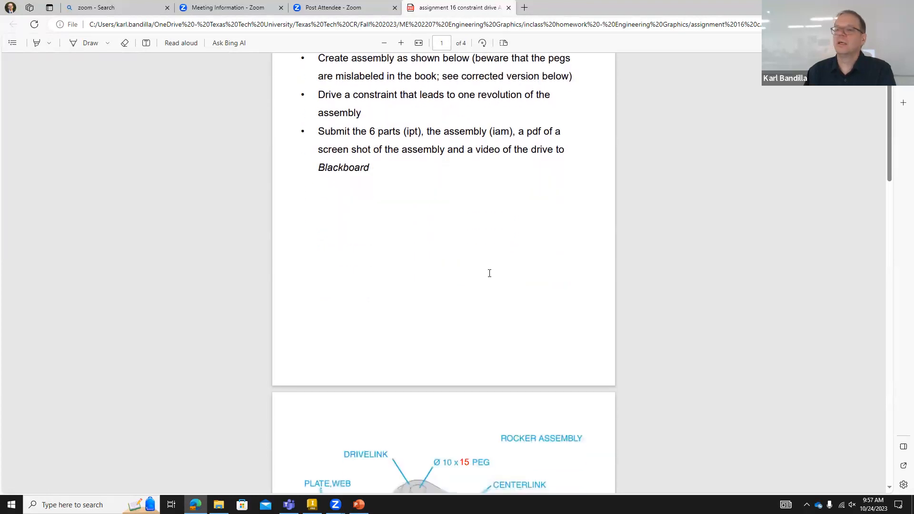